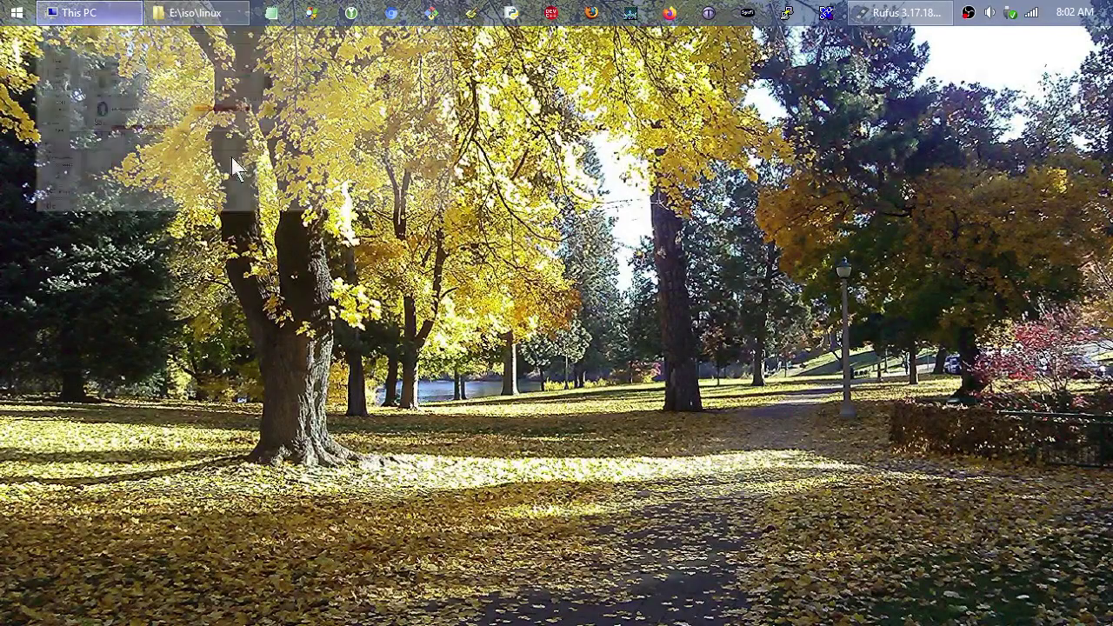
Check the contents of the NEW VOLUME (V:) removable drive, and look over the image files in E:\iso\linux
left_click(122, 12)
double_click(489, 411)
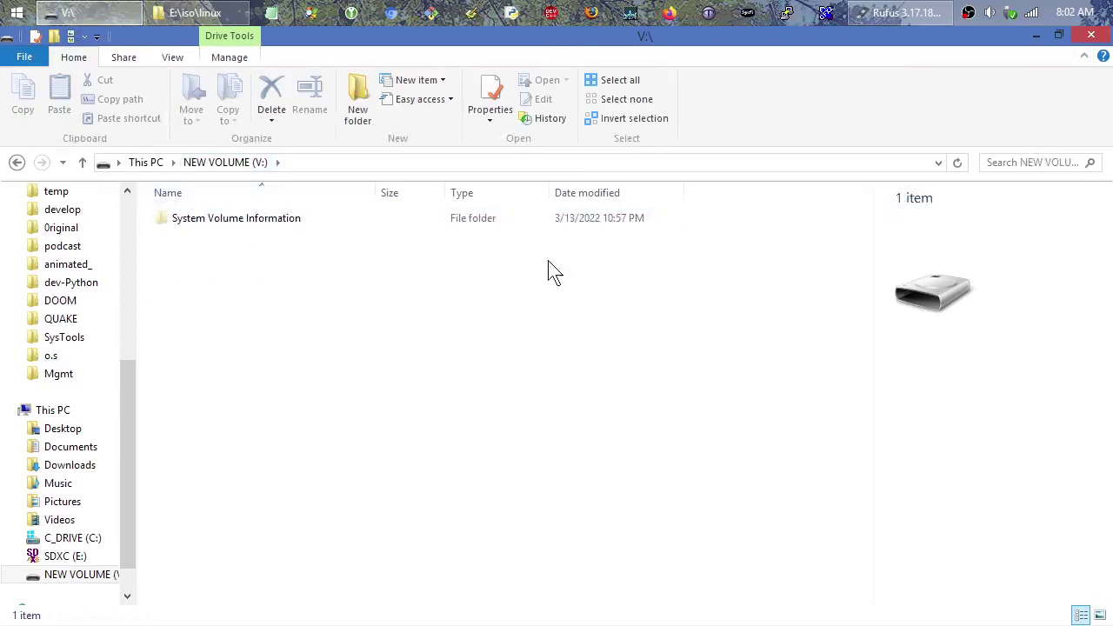
left_click(83, 163)
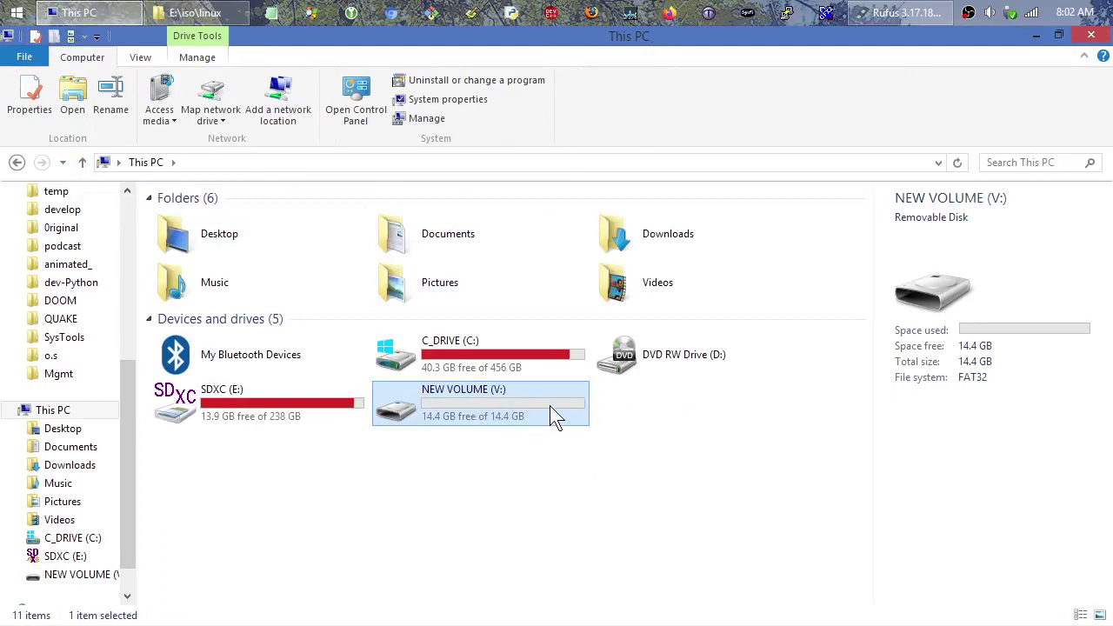
double_click(458, 415)
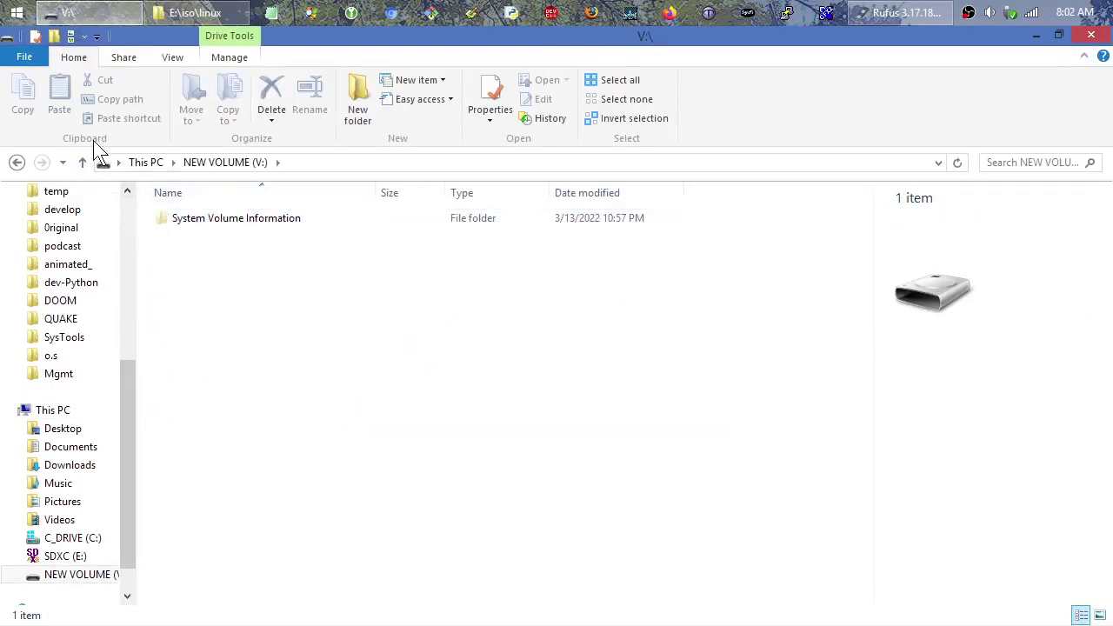
left_click(83, 163)
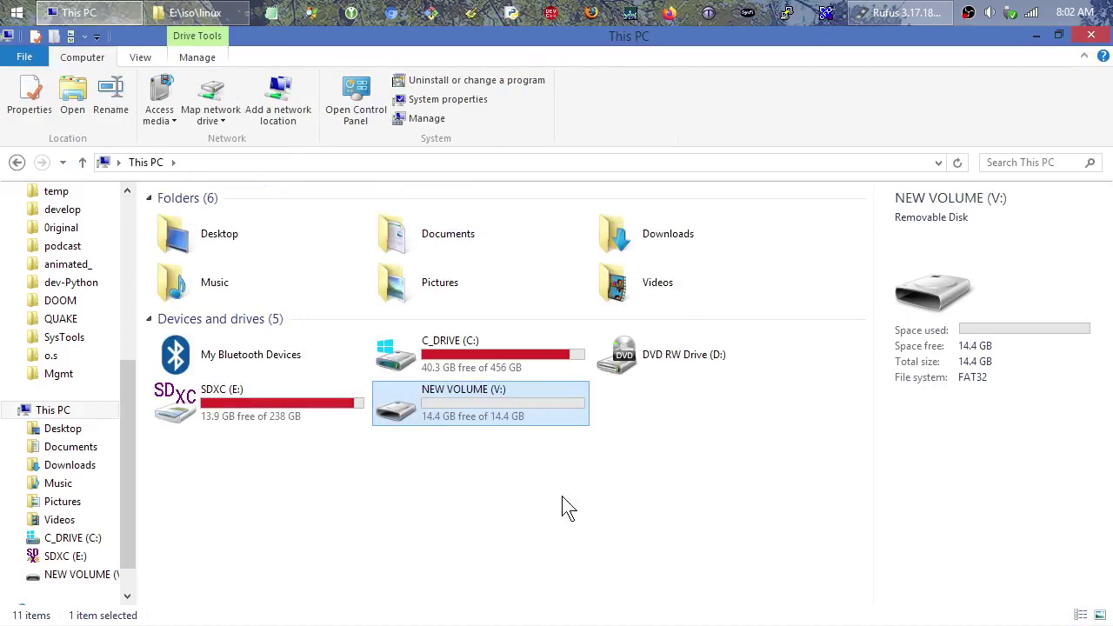
double_click(453, 424)
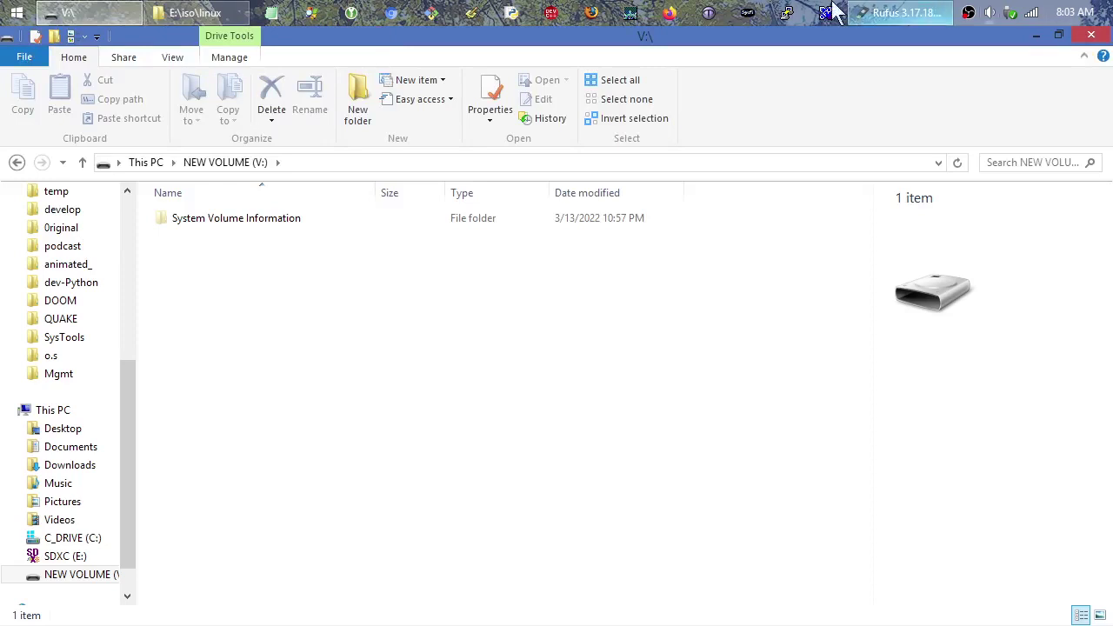
left_click(171, 12)
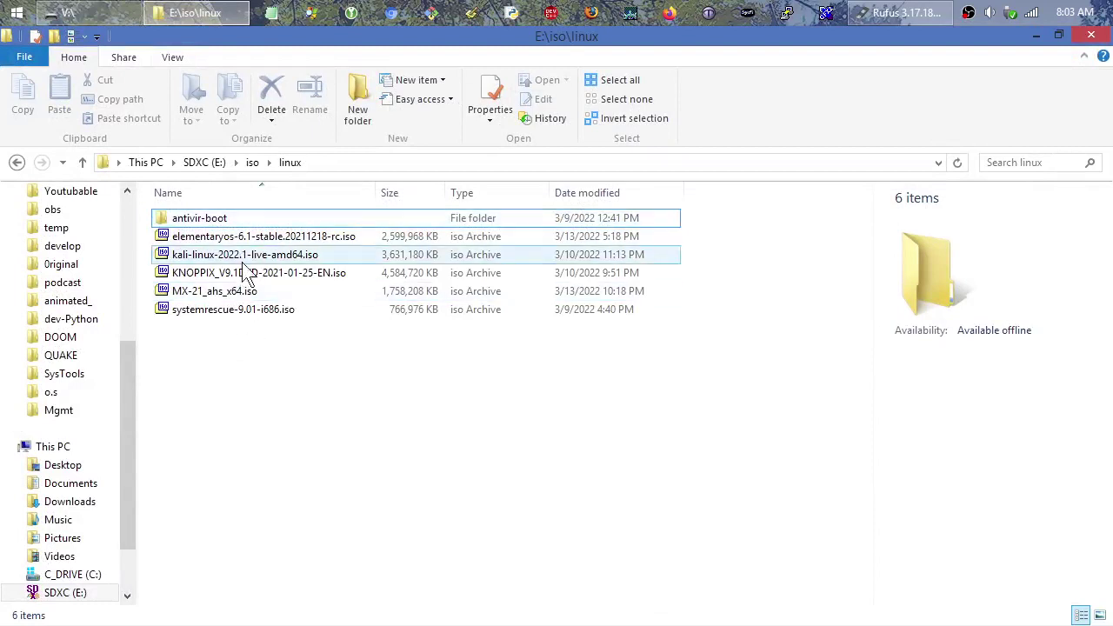
Switch to Rufus and choose NEW VOLUME (V:) [16 GB] as the target device
left_click(908, 13)
left_click_drag(608, 60, 499, 36)
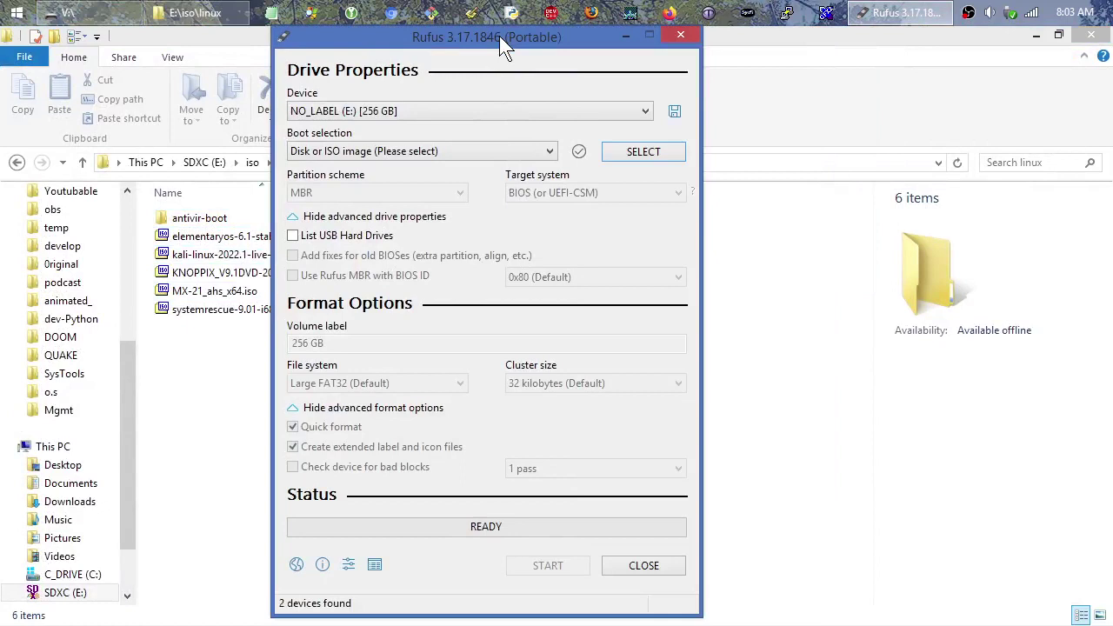
left_click(485, 112)
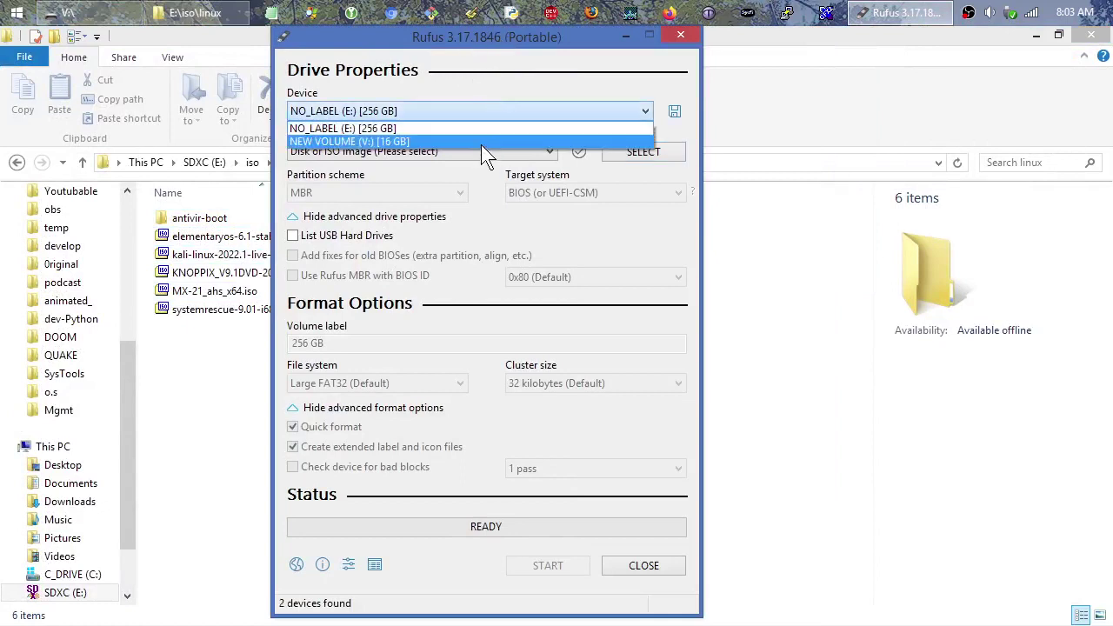
left_click(482, 142)
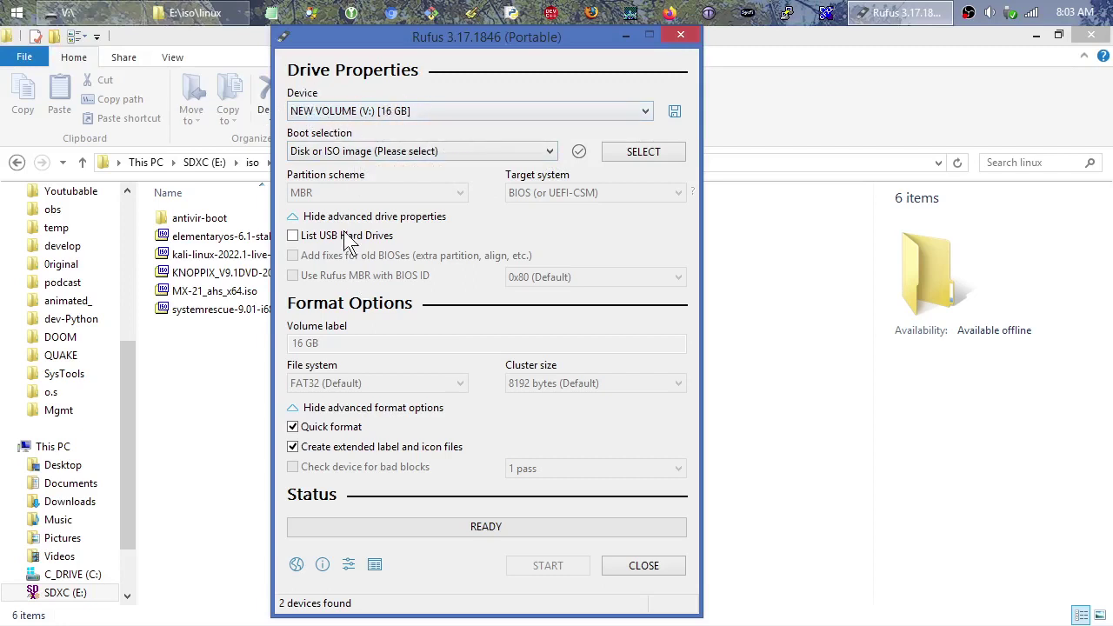
left_click(416, 113)
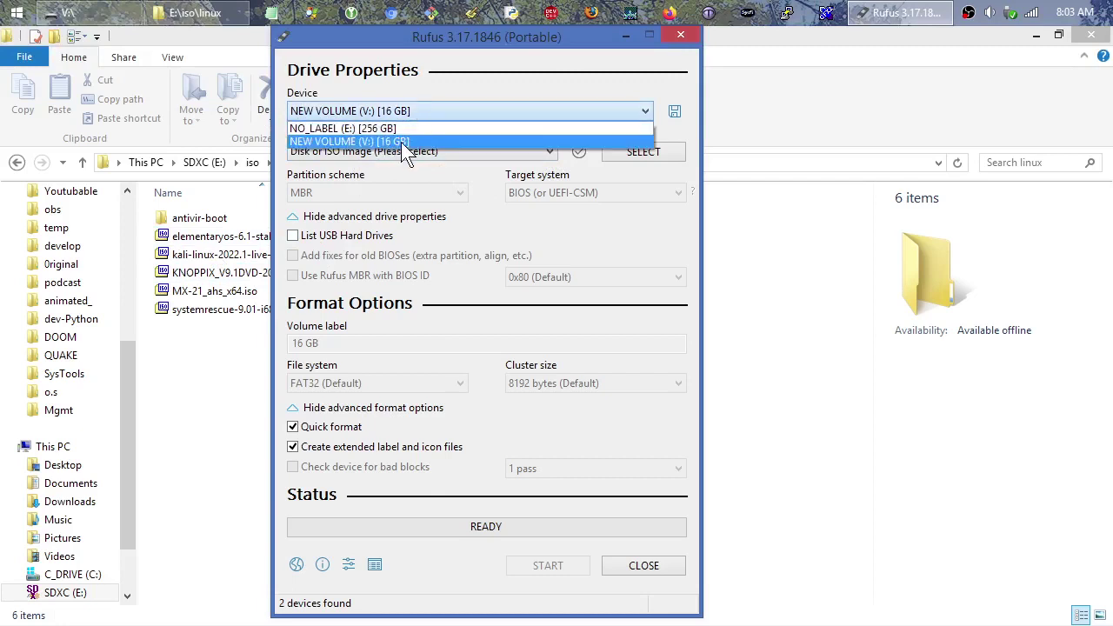
left_click(397, 145)
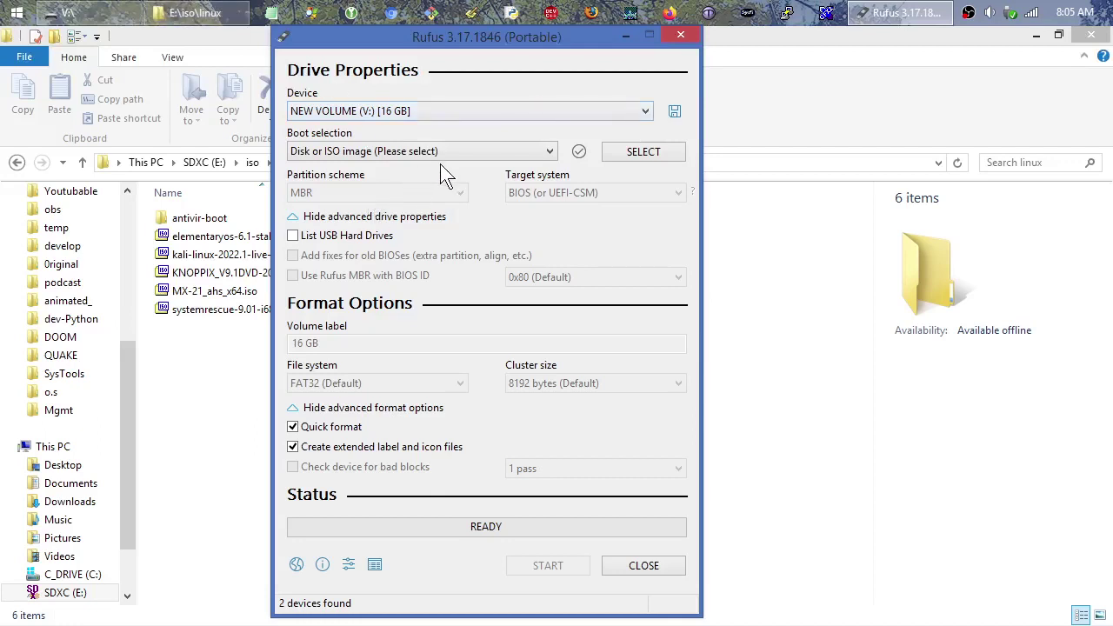
Load Lubuntu 20.04.4 LTS amd64.vhd from C:\bin\vbox as the boot image
left_click(644, 152)
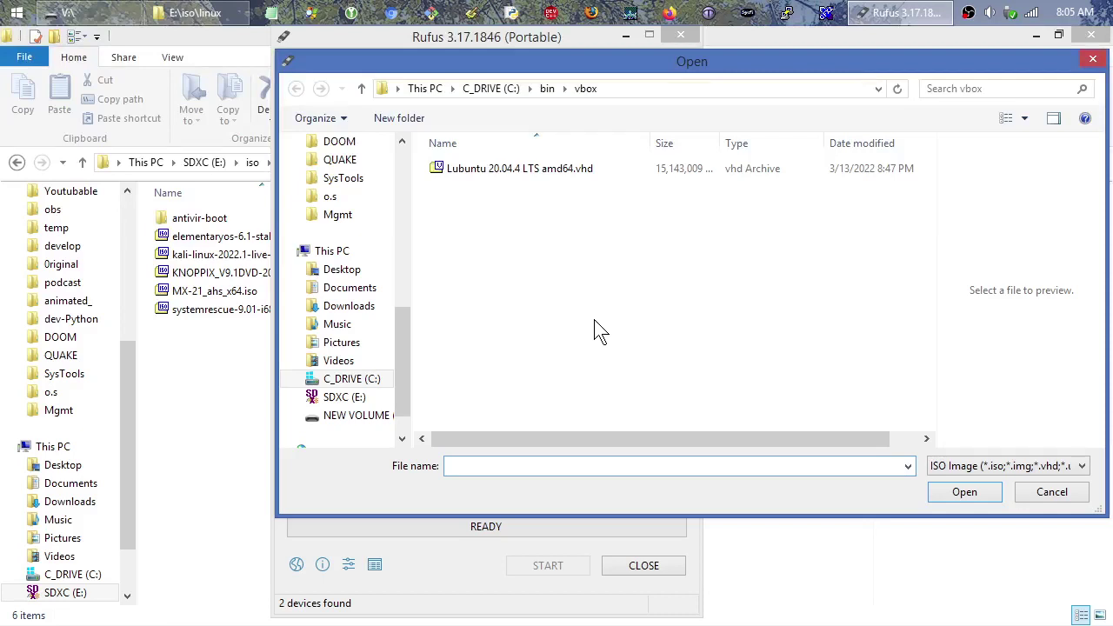
left_click(944, 12)
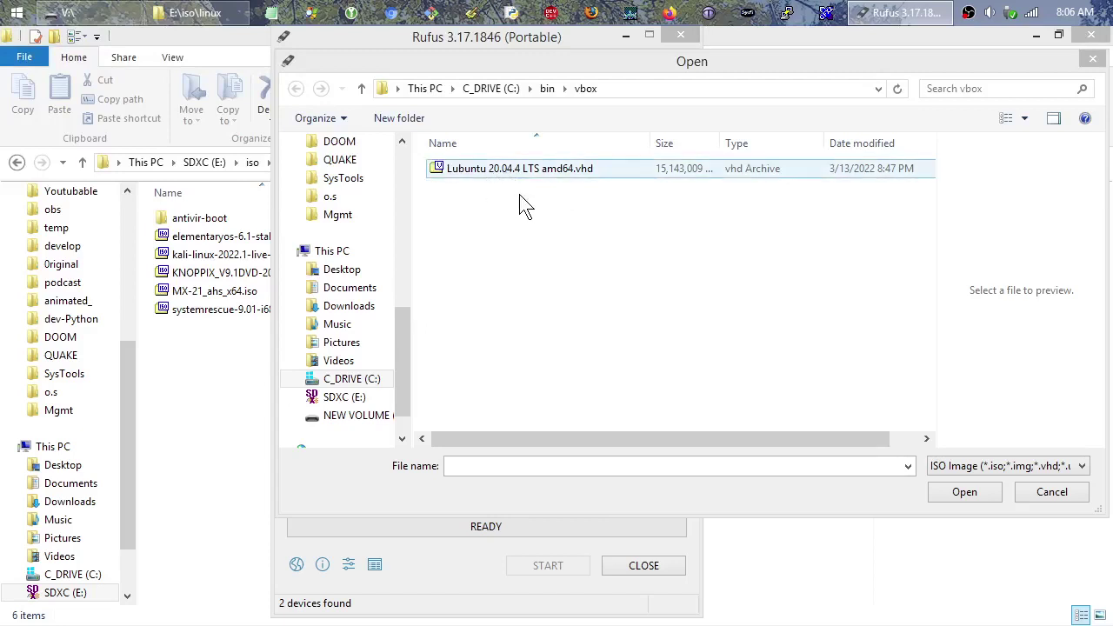
left_click(576, 311)
left_click(550, 174)
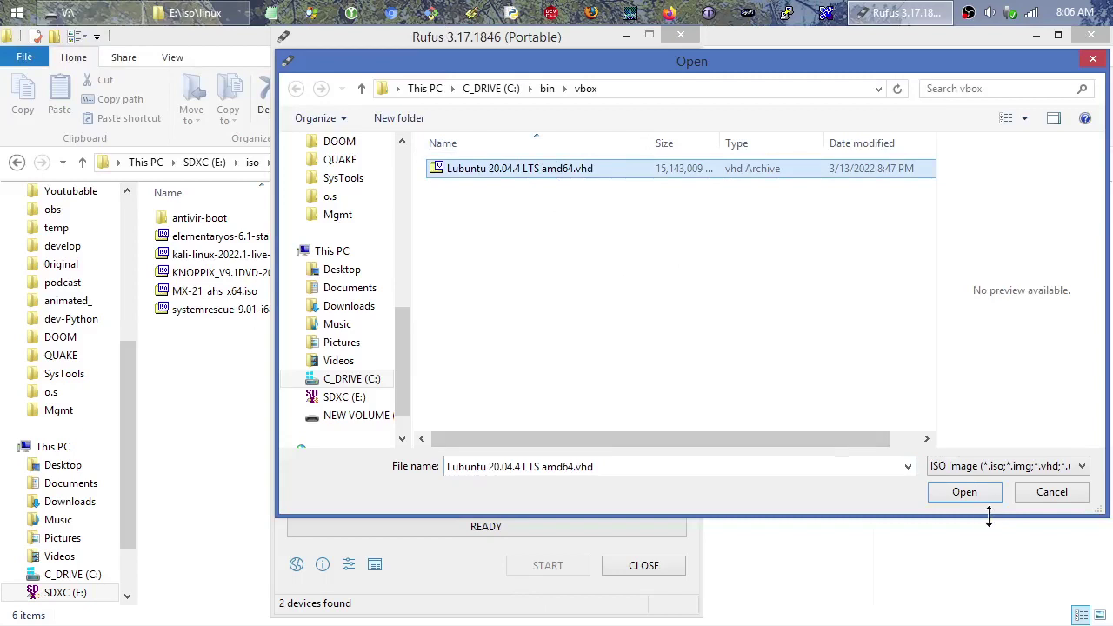
left_click(965, 497)
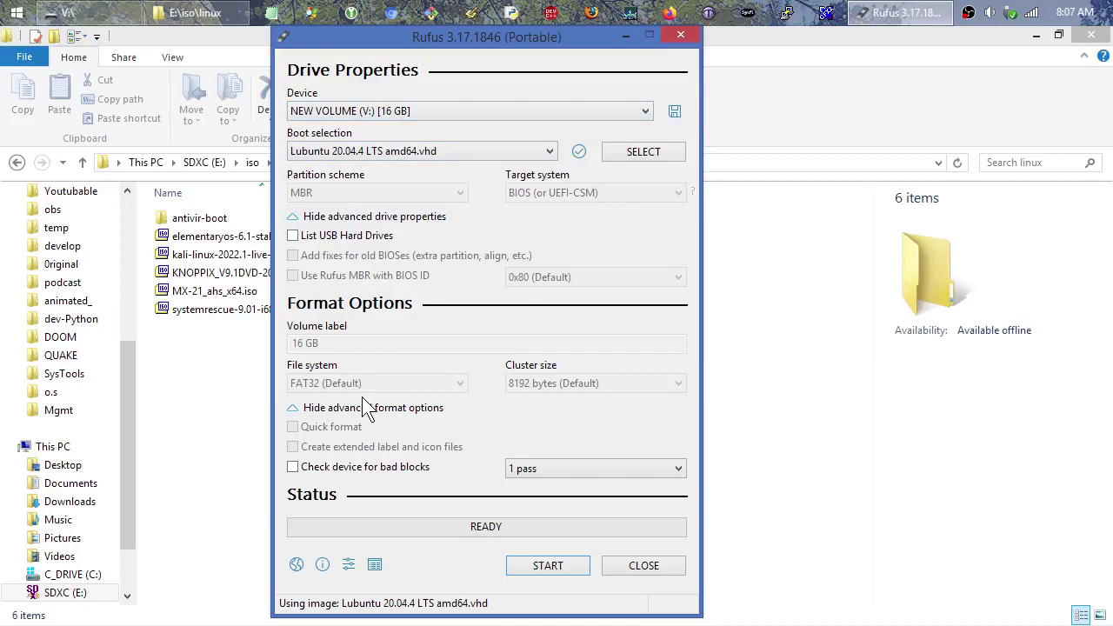
Start writing the Lubuntu image to the 16 GB drive and accept that all its data is destroyed
left_click(548, 567)
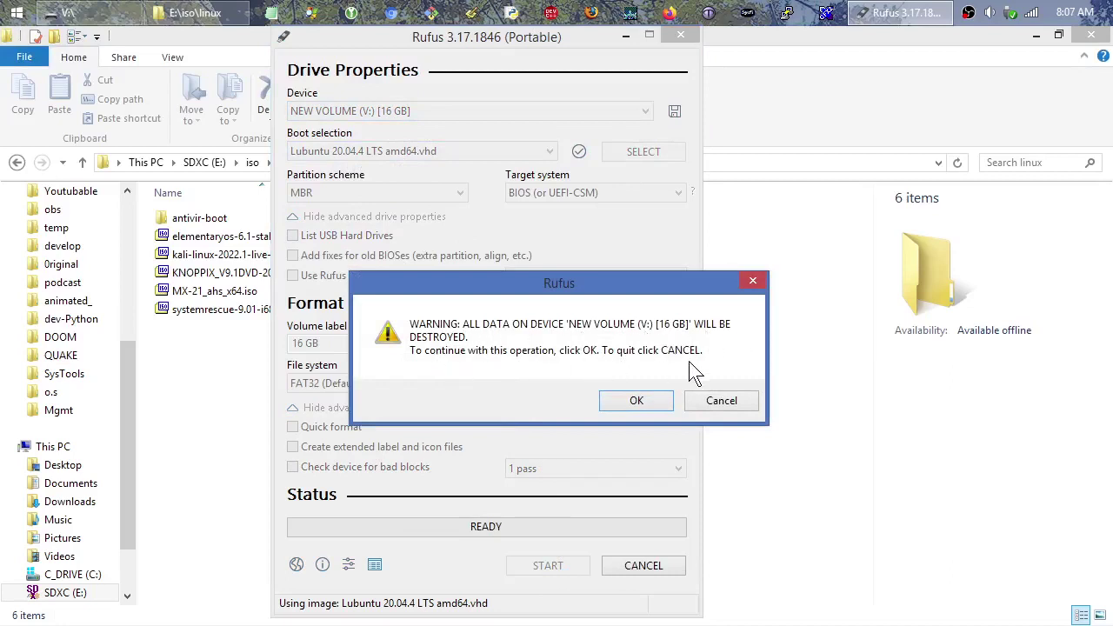
left_click(634, 403)
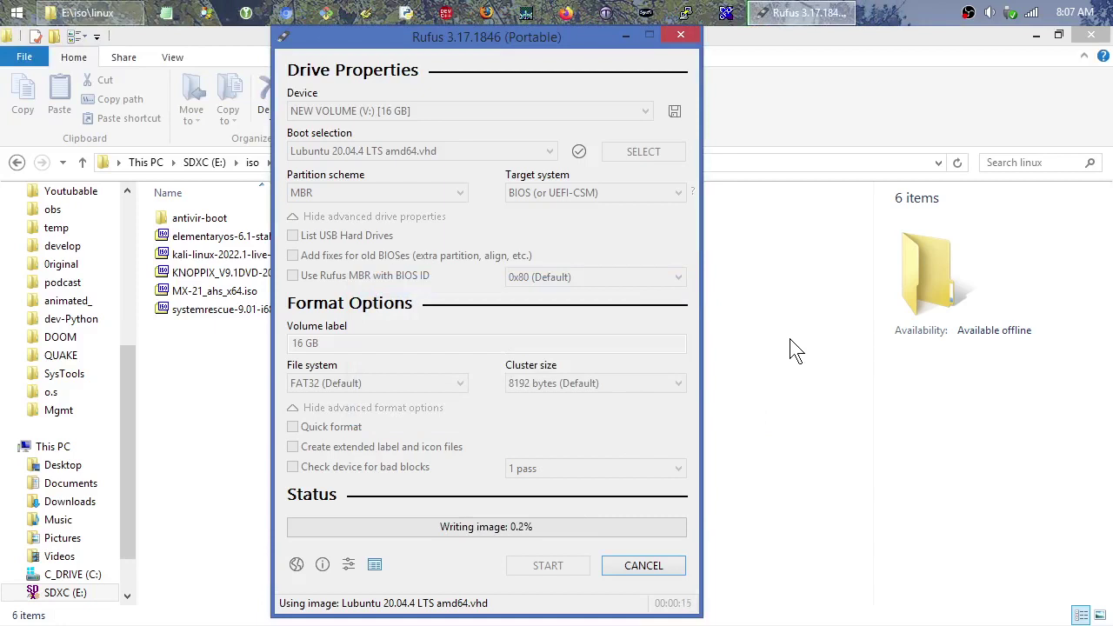
right_click(972, 16)
left_click(973, 19)
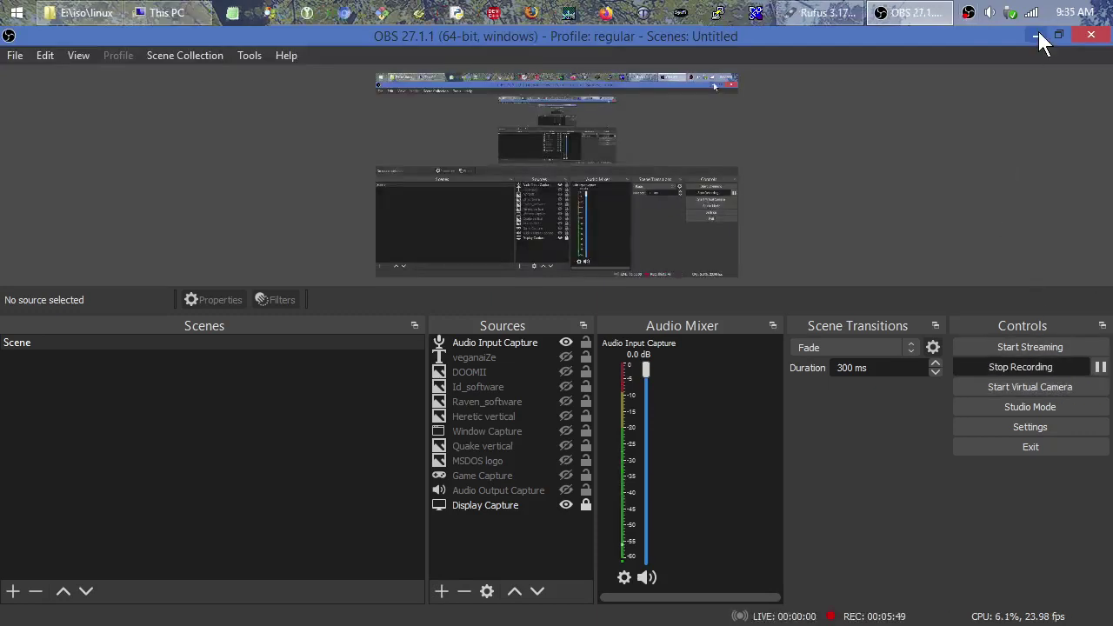
left_click(1036, 36)
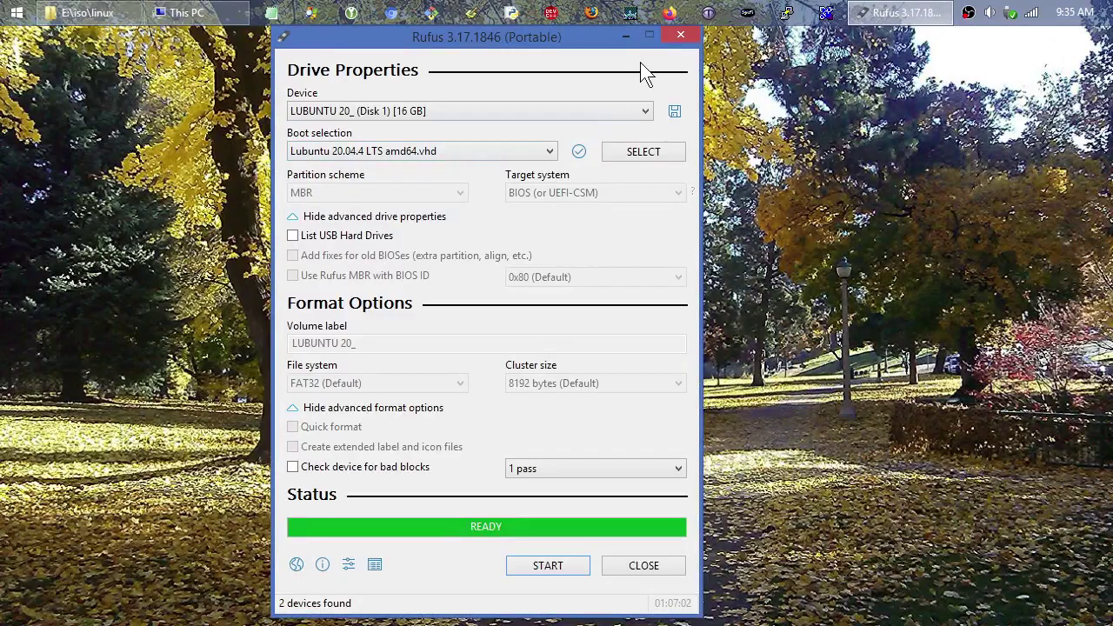
Minimize Rufus and examine the drives listed in This PC
left_click(623, 37)
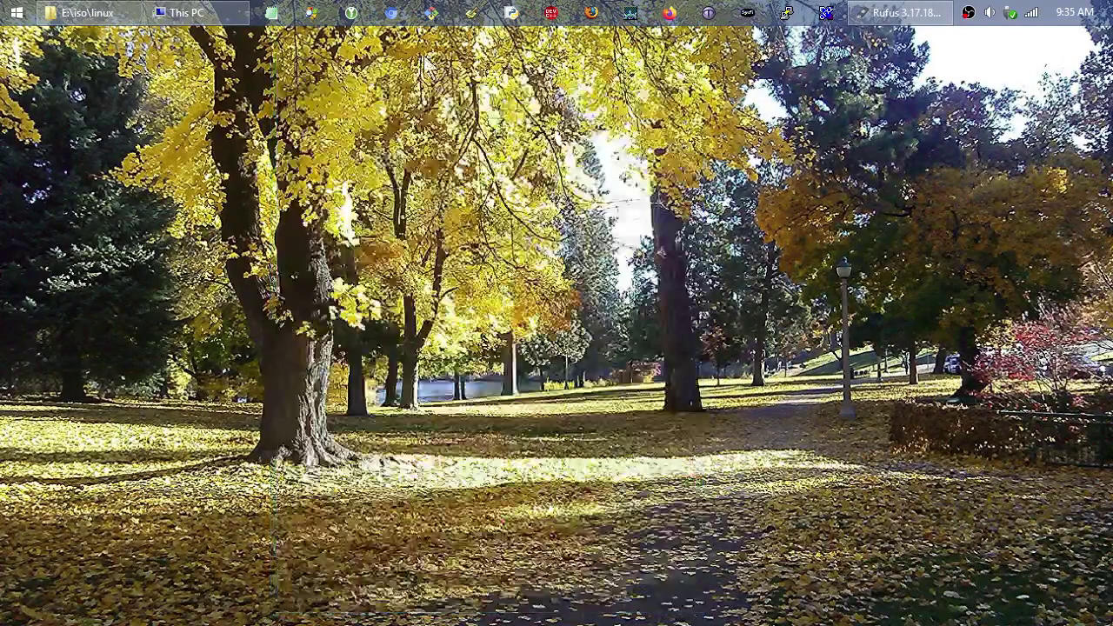
left_click(214, 15)
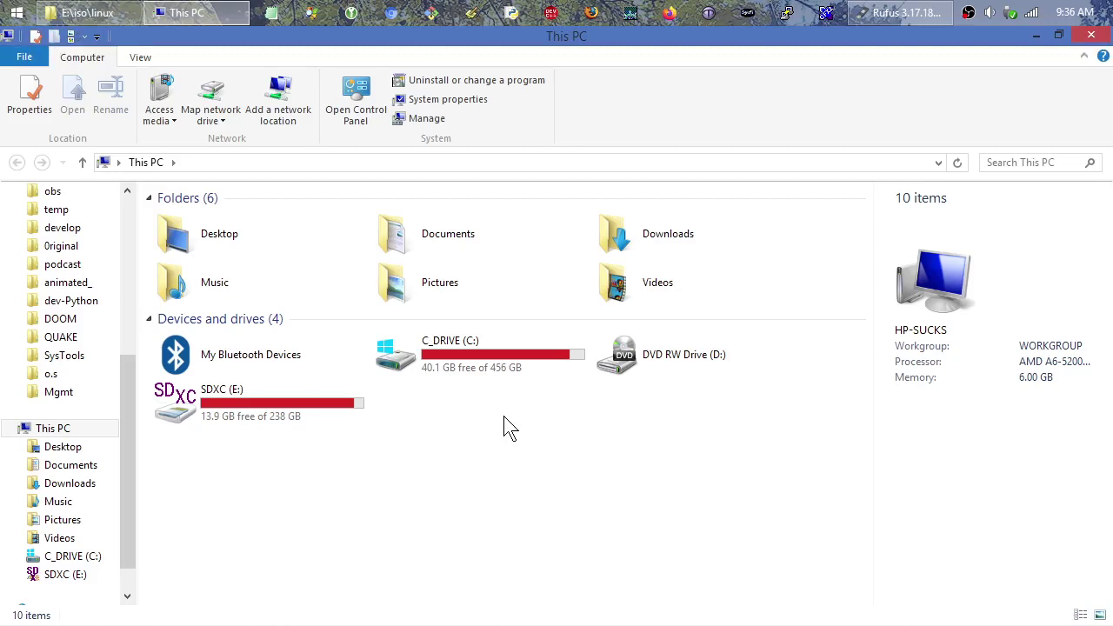
Launch Disk Management by running diskmgmt.msc and maximize its window
left_click(8, 14)
type("disk")
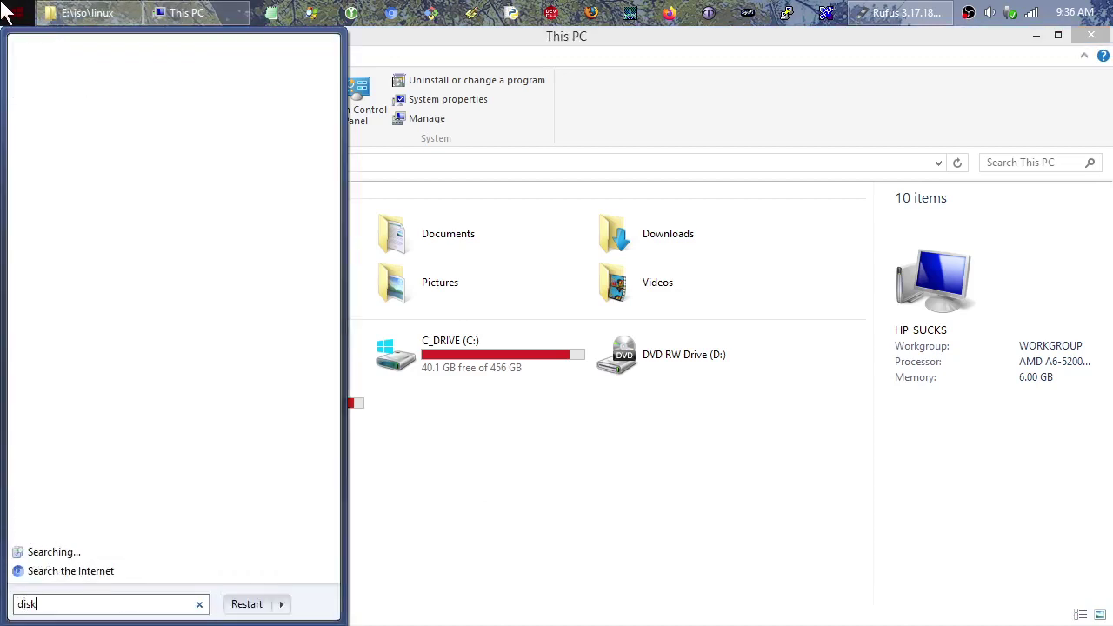
type("mgmt.msc")
key("Return")
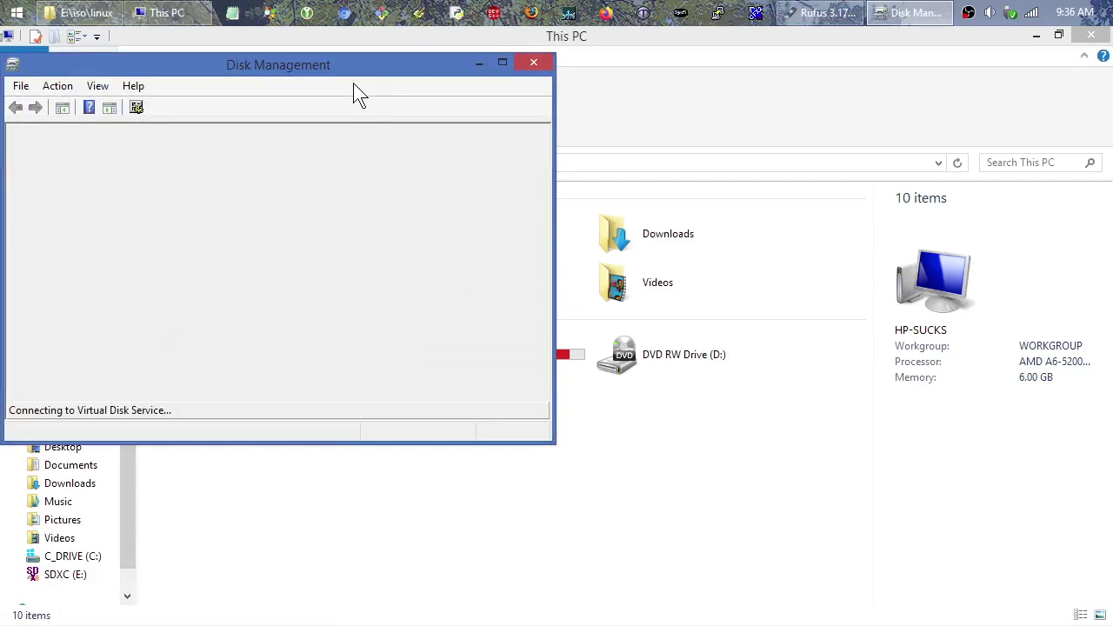
double_click(358, 64)
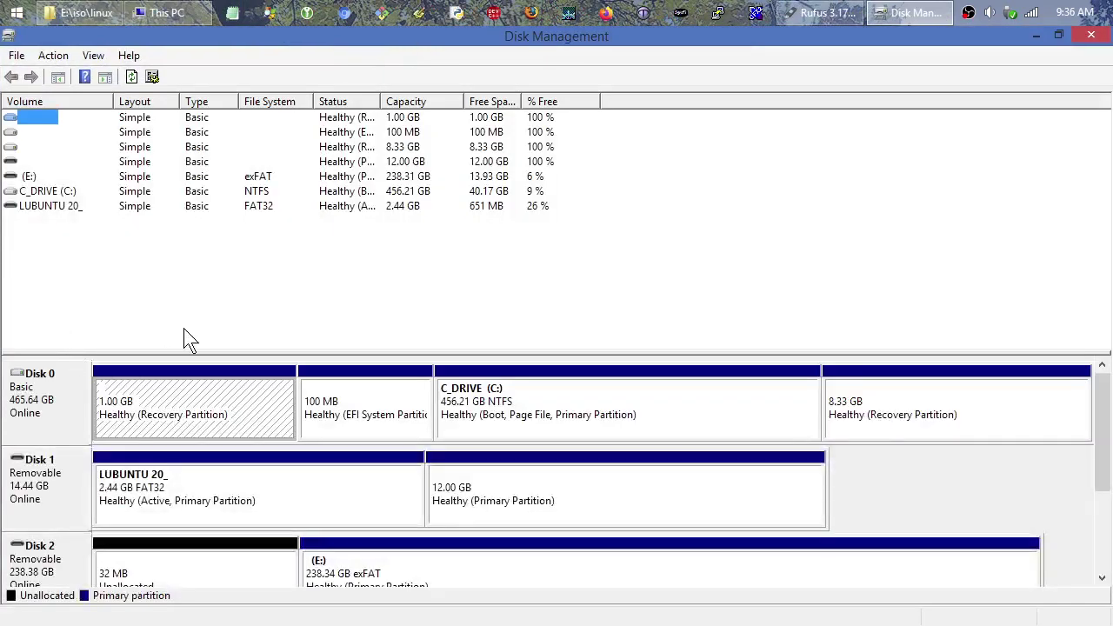
Enlarge the graphical disk layout and examine the LUBUNTU 20_ volume and the partitions of removable Disk 1
left_click_drag(214, 354, 202, 242)
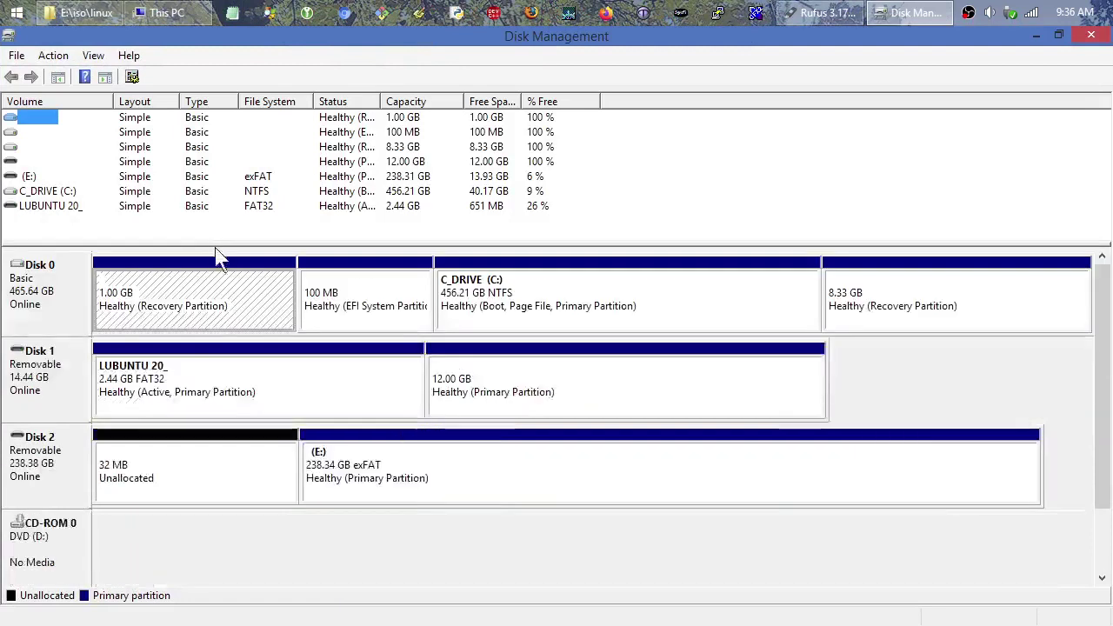
left_click(50, 206)
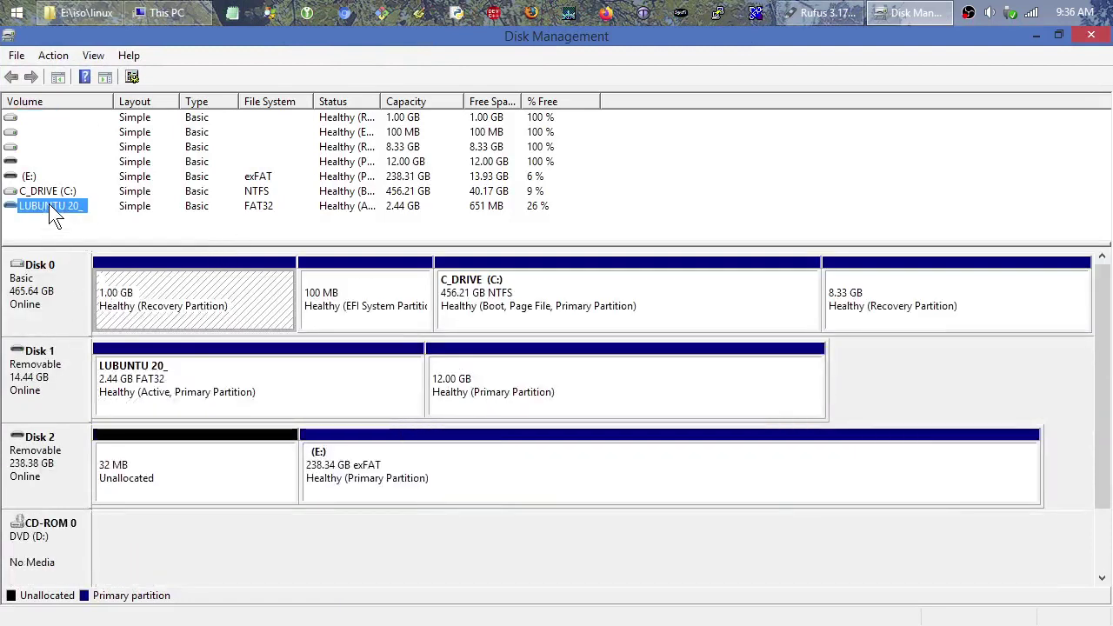
left_click(49, 376)
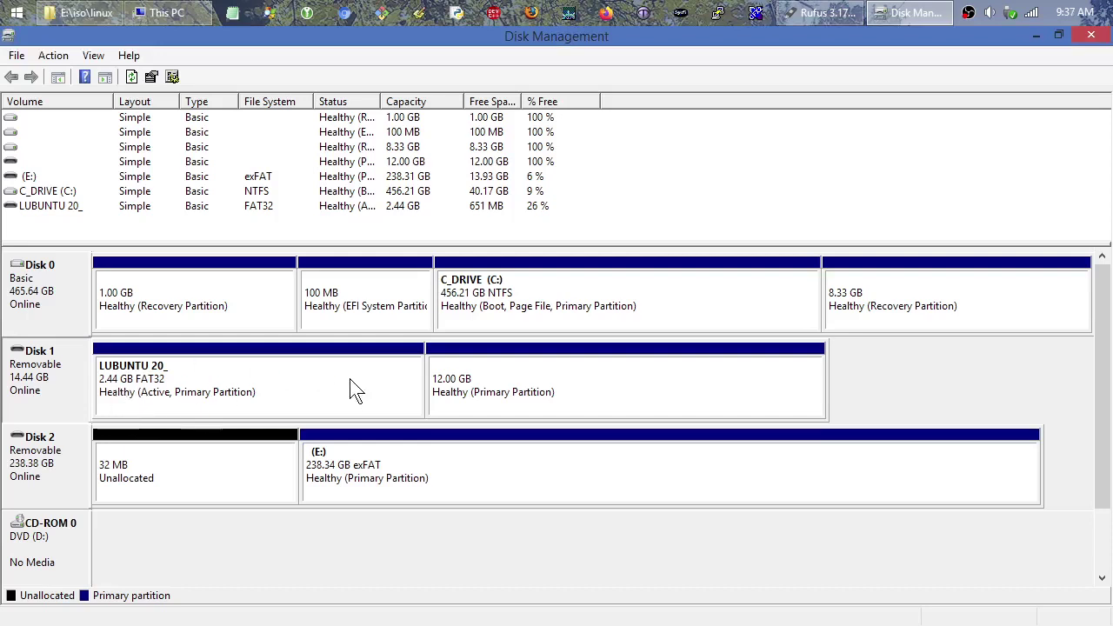
left_click(77, 12)
left_click(77, 12)
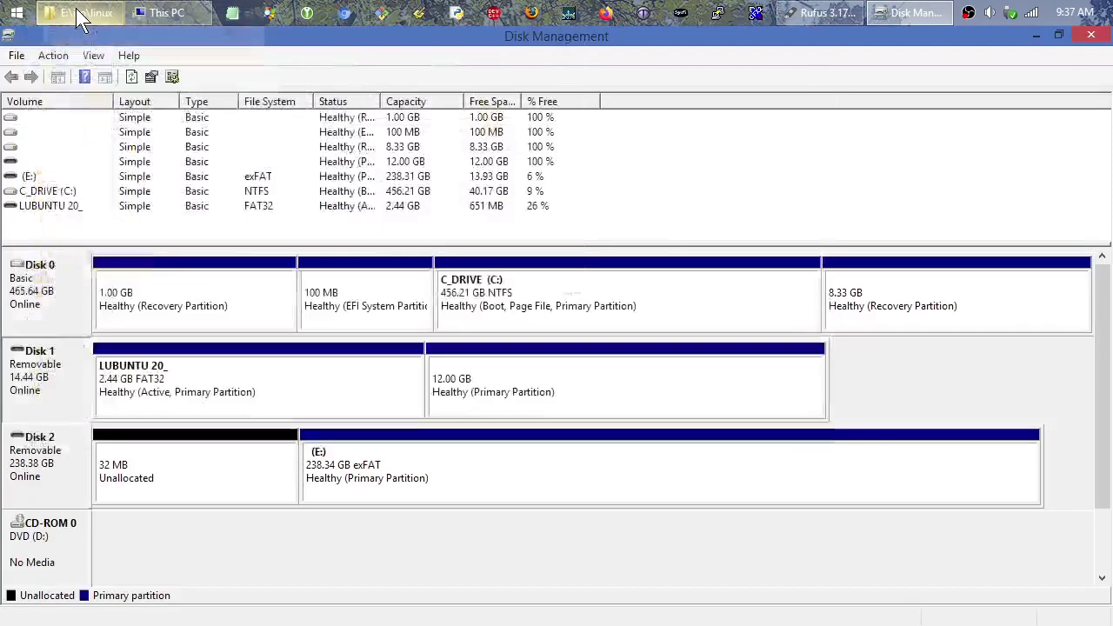
left_click(840, 14)
left_click(840, 14)
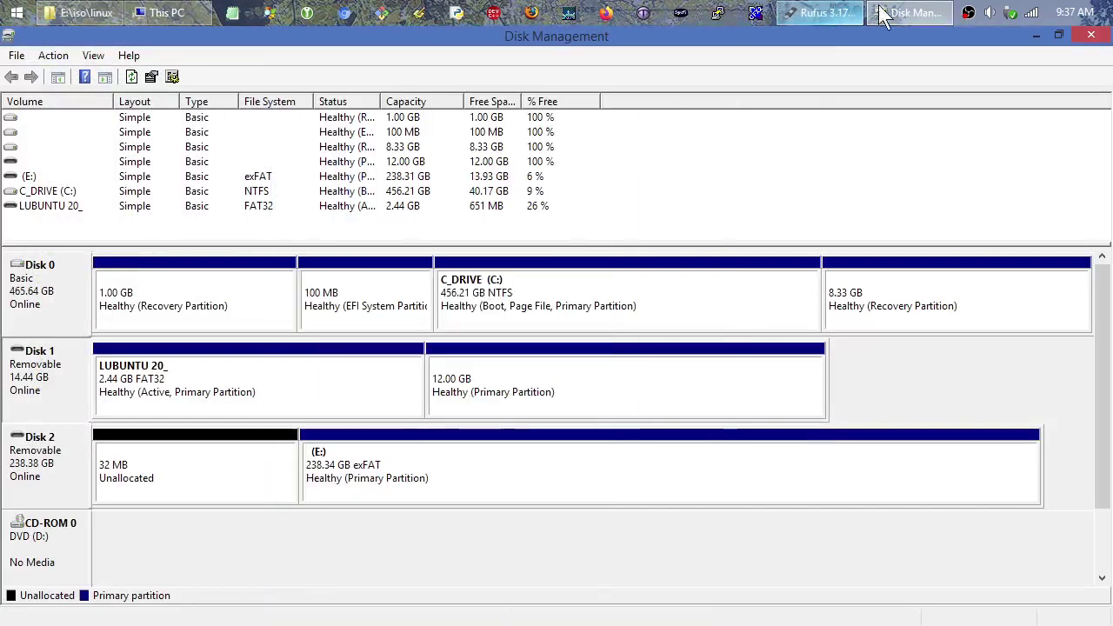
left_click(904, 14)
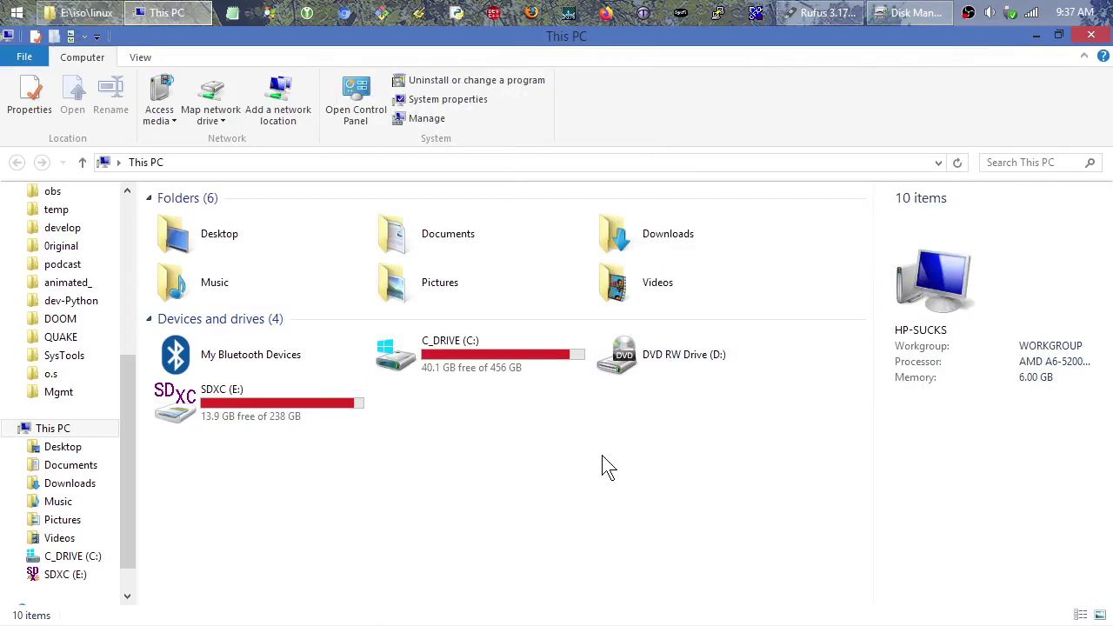
left_click(1034, 37)
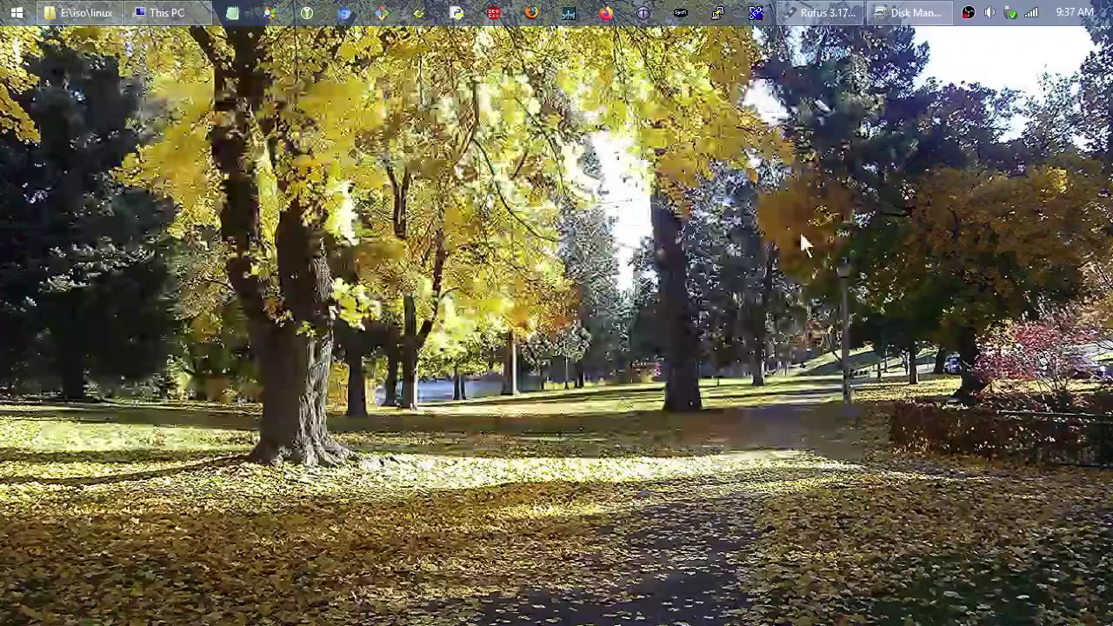
left_click(80, 13)
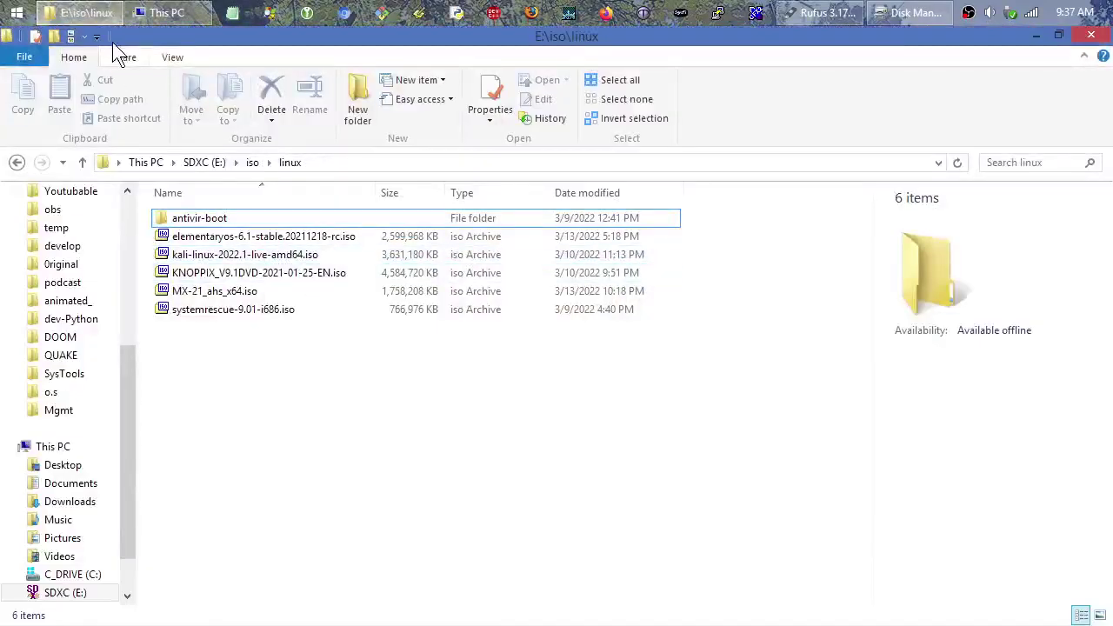
left_click(167, 14)
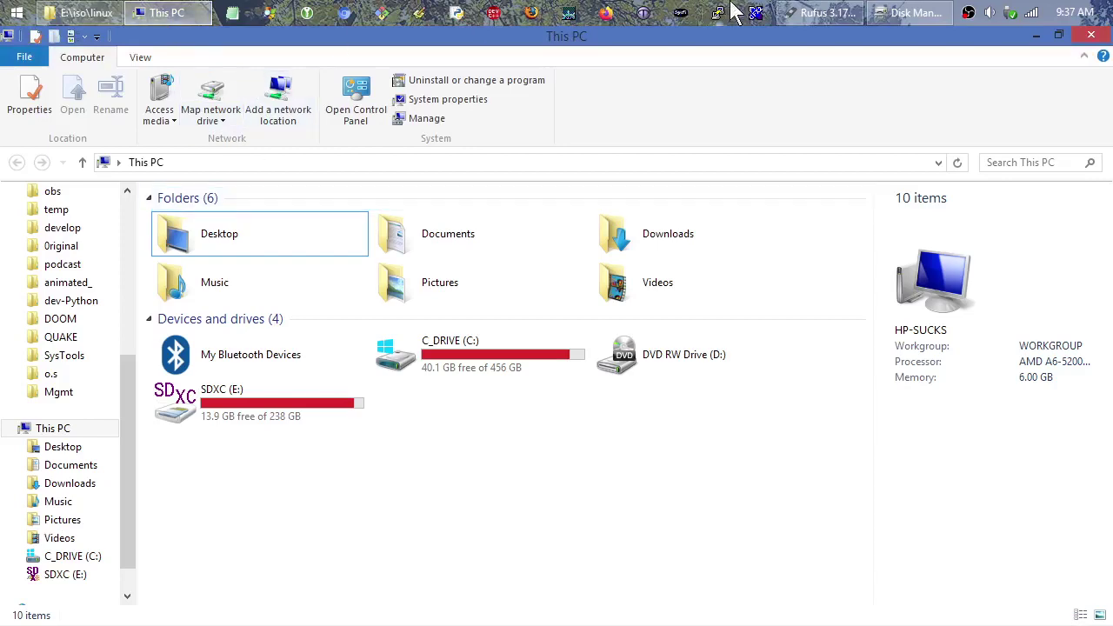
left_click(826, 12)
left_click(910, 12)
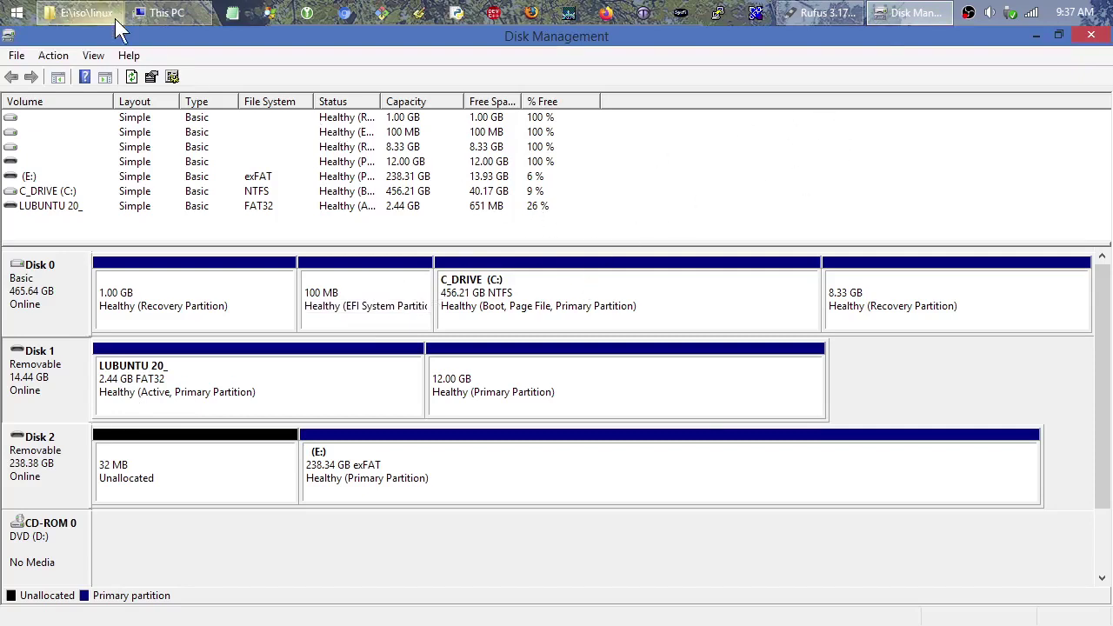
Launch Oracle VM VirtualBox and open the settings of the Boot Disc virtual machine
left_click(16, 12)
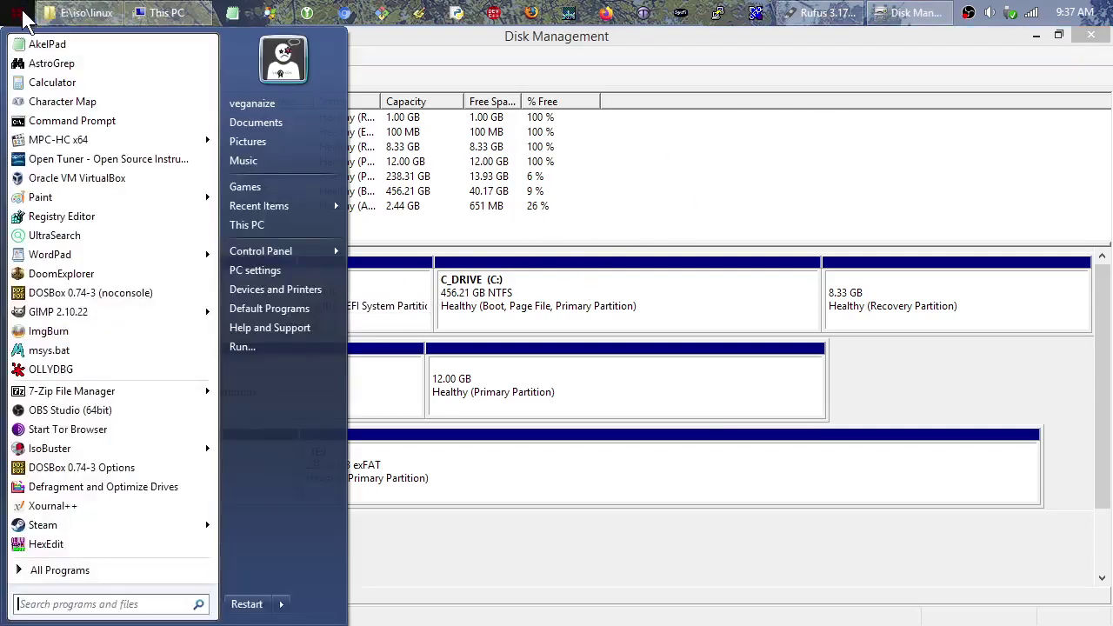
left_click(89, 177)
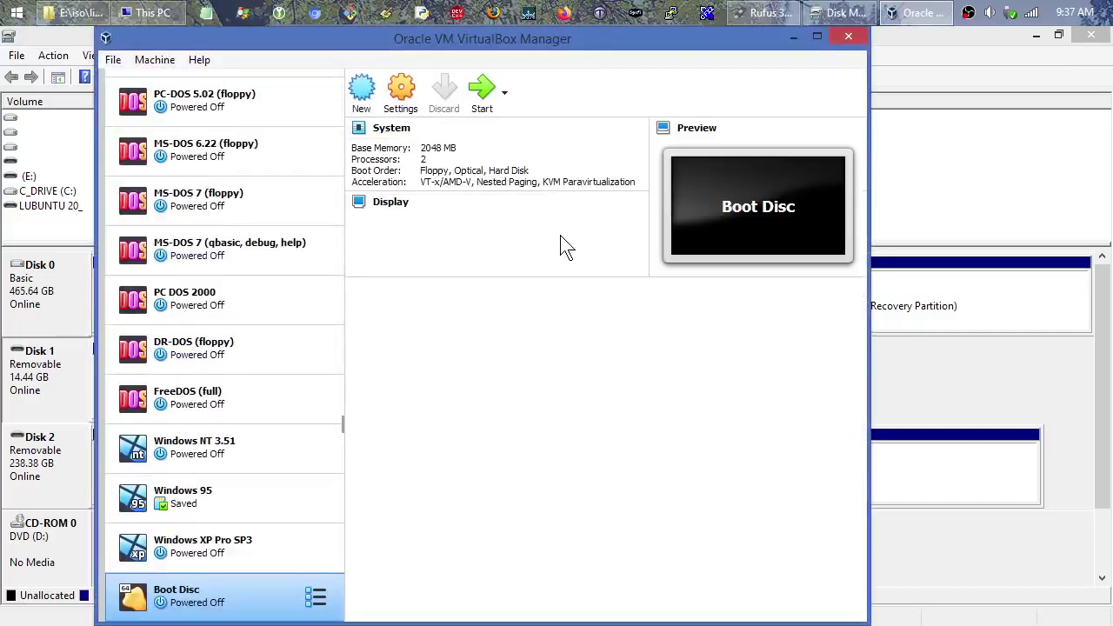
right_click(220, 603)
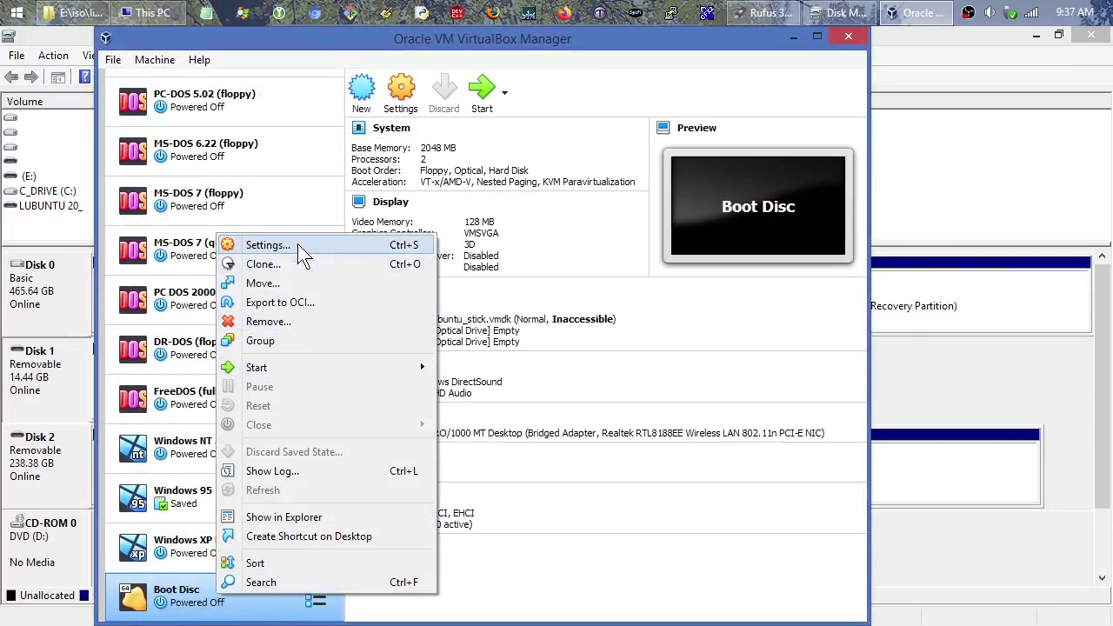
key("Escape")
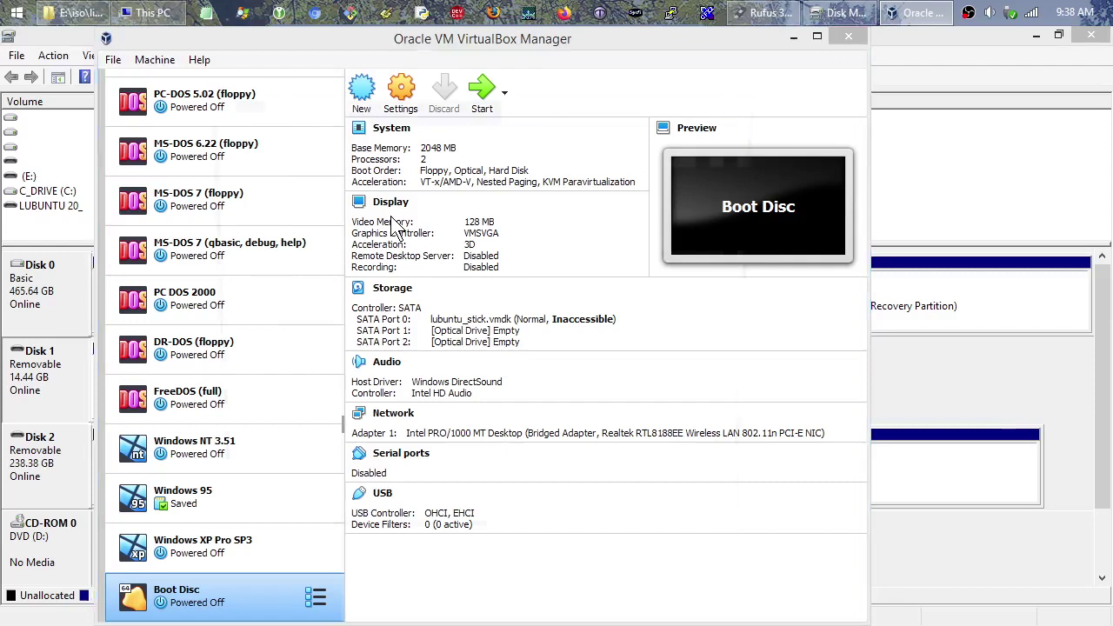
key("ctrl+s")
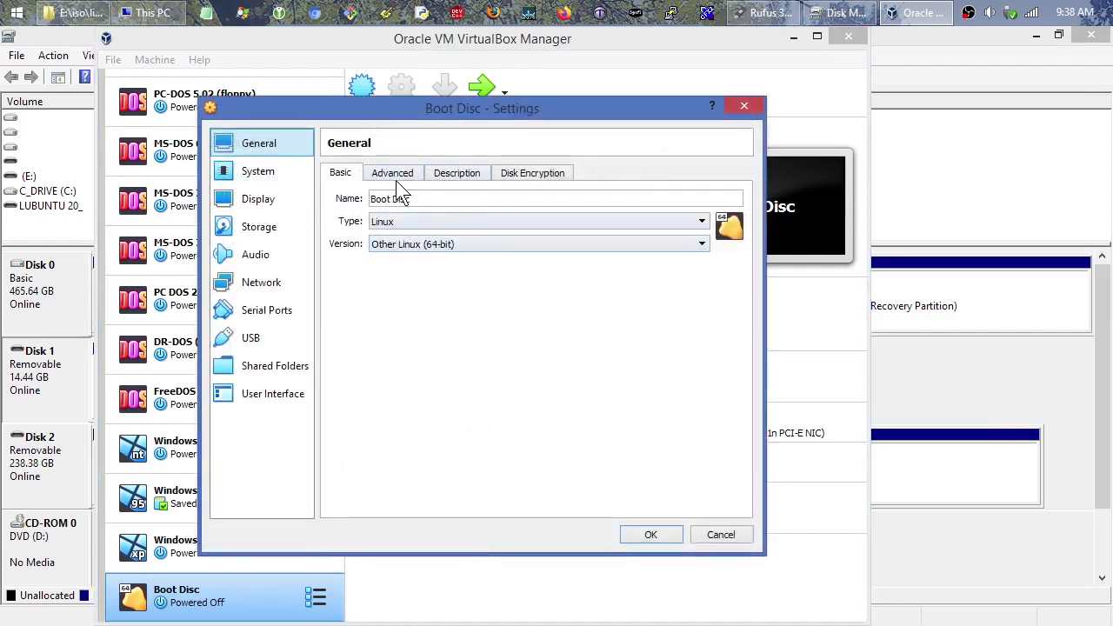
Examine the machine's advanced general options, its motherboard, processor and acceleration settings, and its display settings
left_click(395, 174)
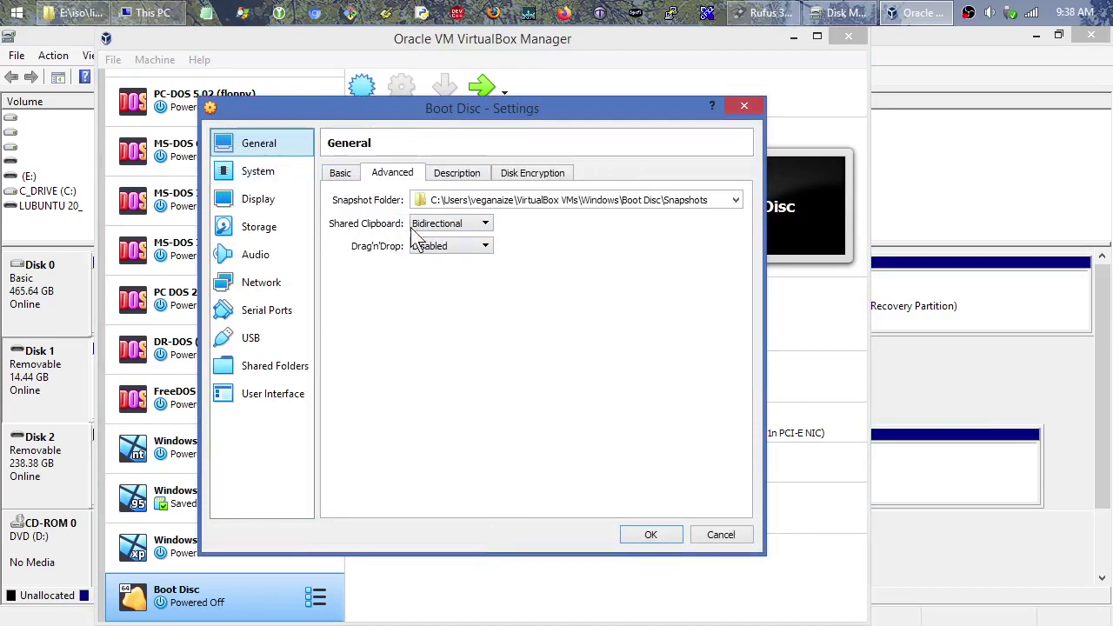
left_click(294, 172)
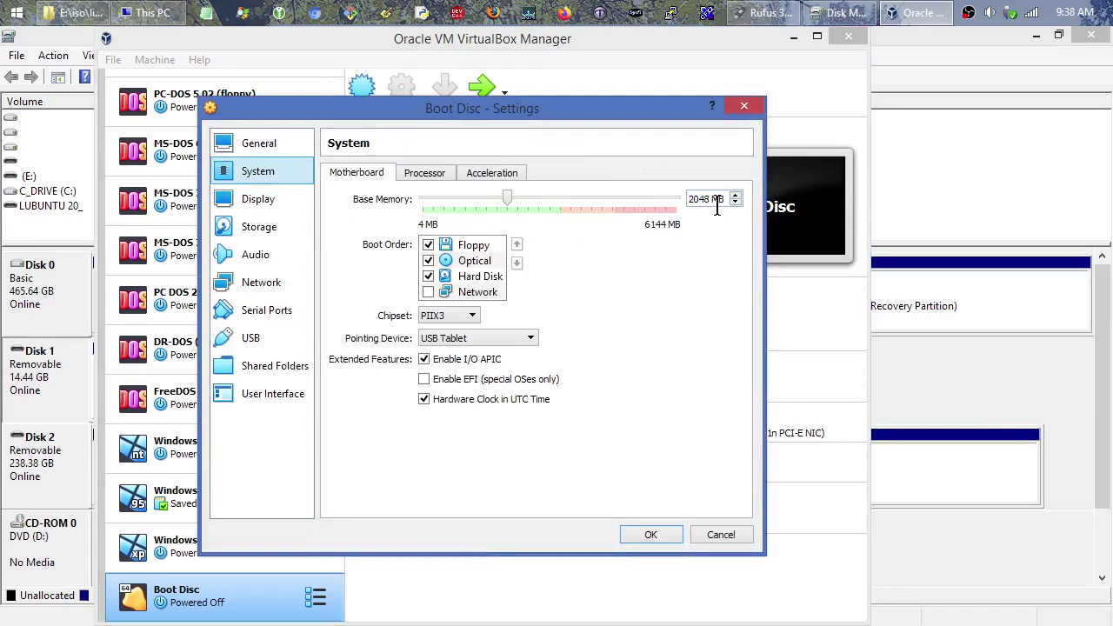
left_click(426, 175)
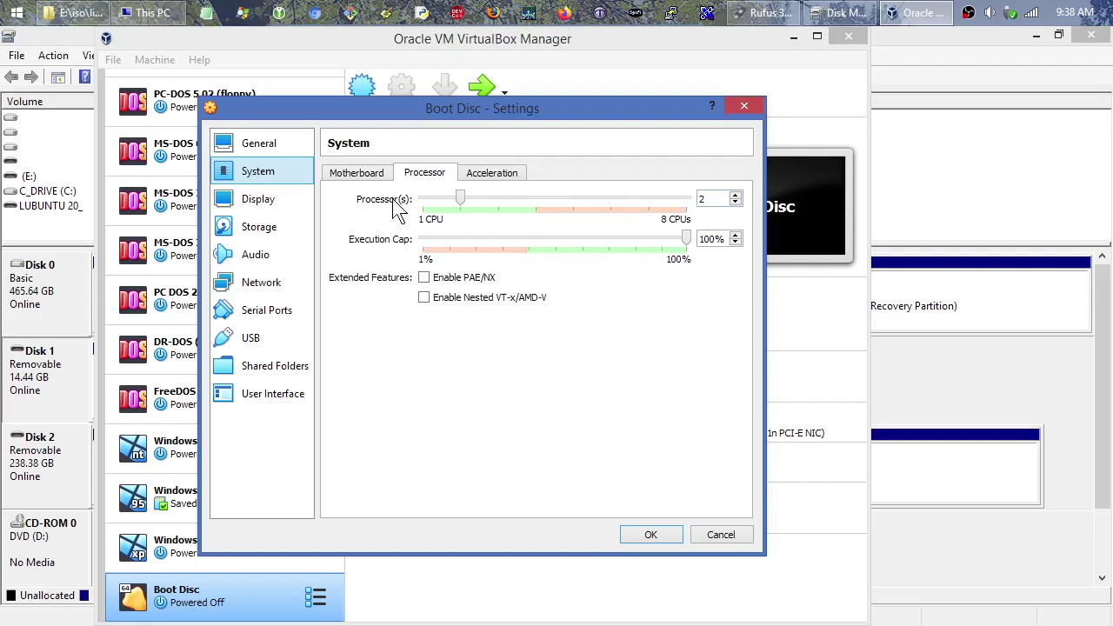
left_click(489, 178)
left_click(265, 204)
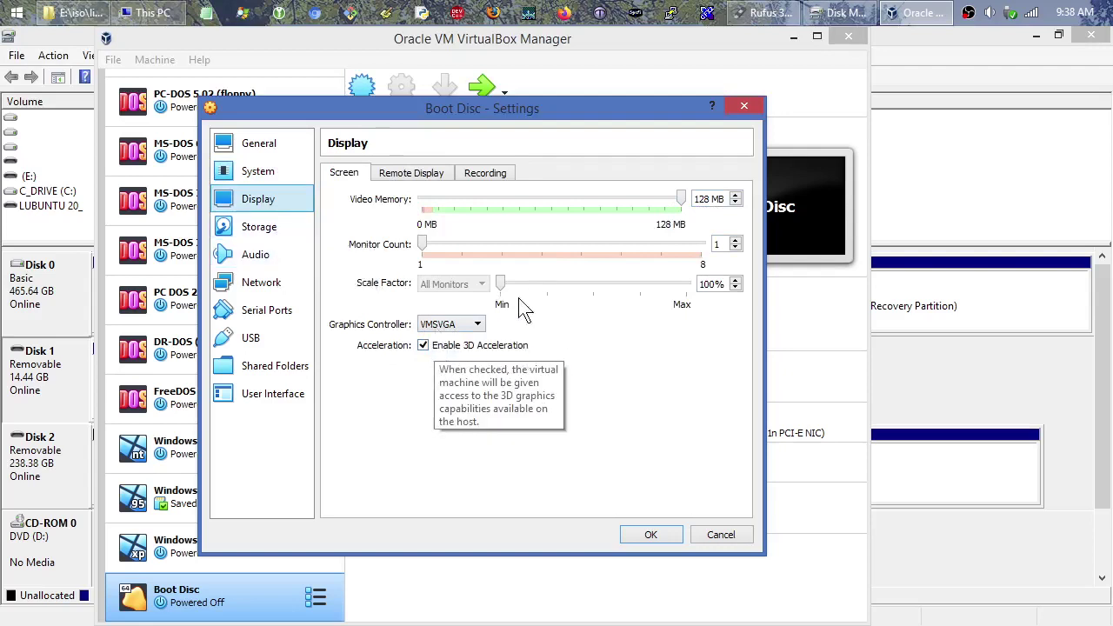
Examine the machine's storage: the SATA controller, the lubuntu_stick.vmdk disk and the two empty optical drives
left_click(276, 236)
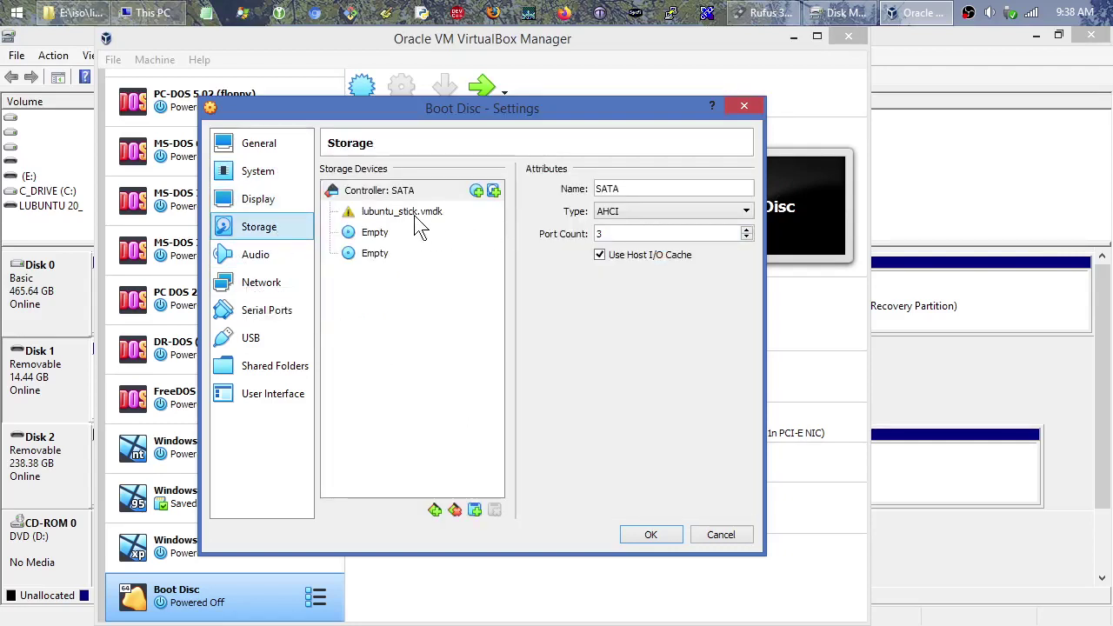
left_click(459, 212)
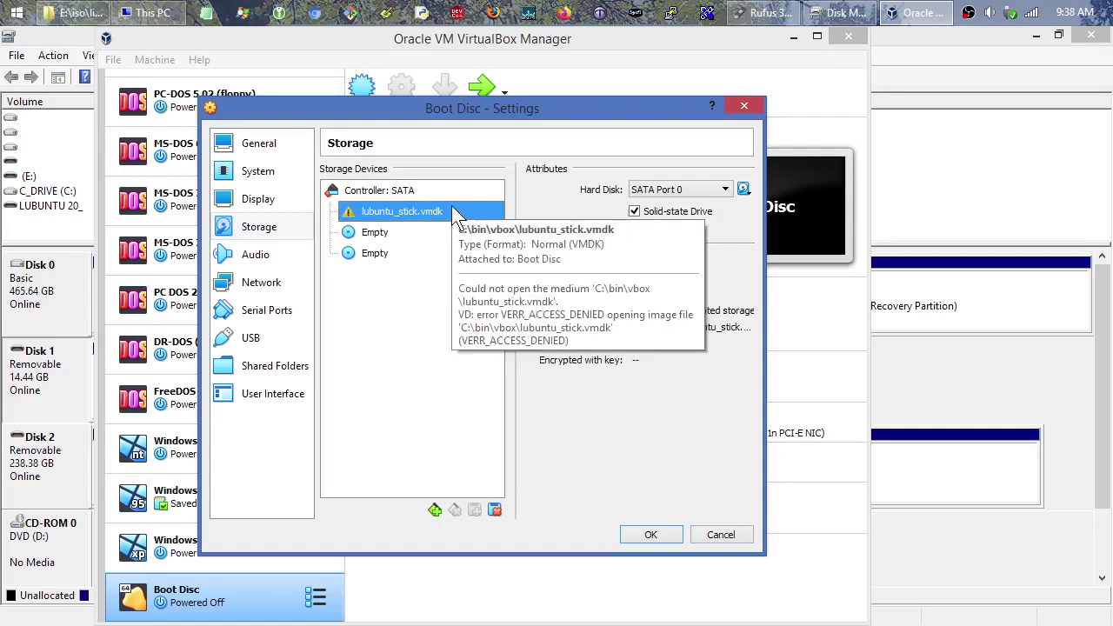
mouse_move(390, 214)
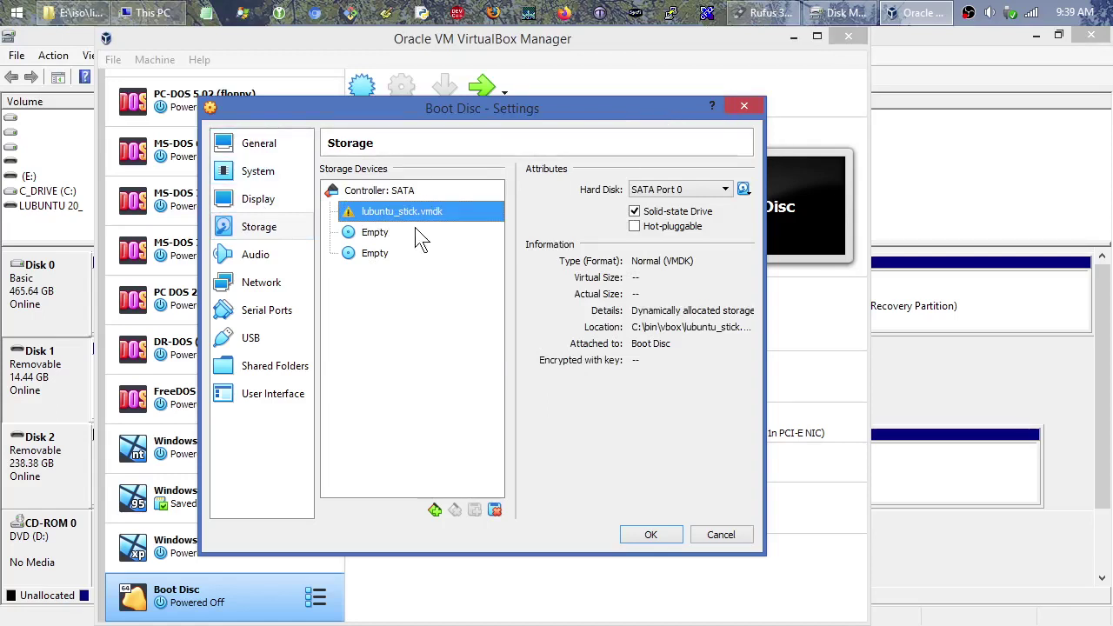
left_click(381, 233)
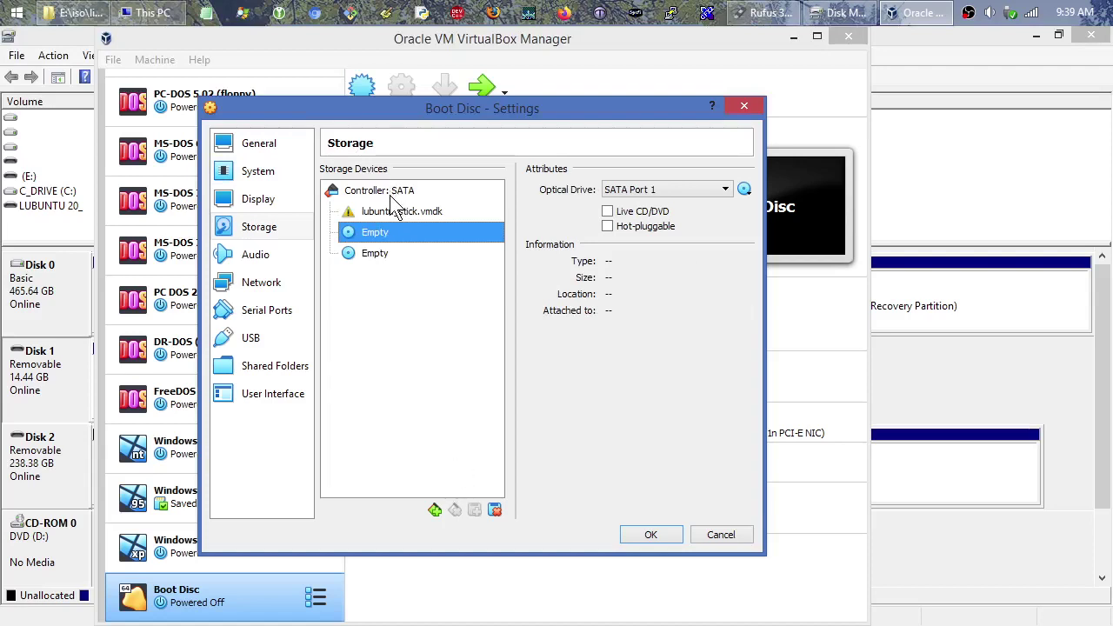
left_click(390, 195)
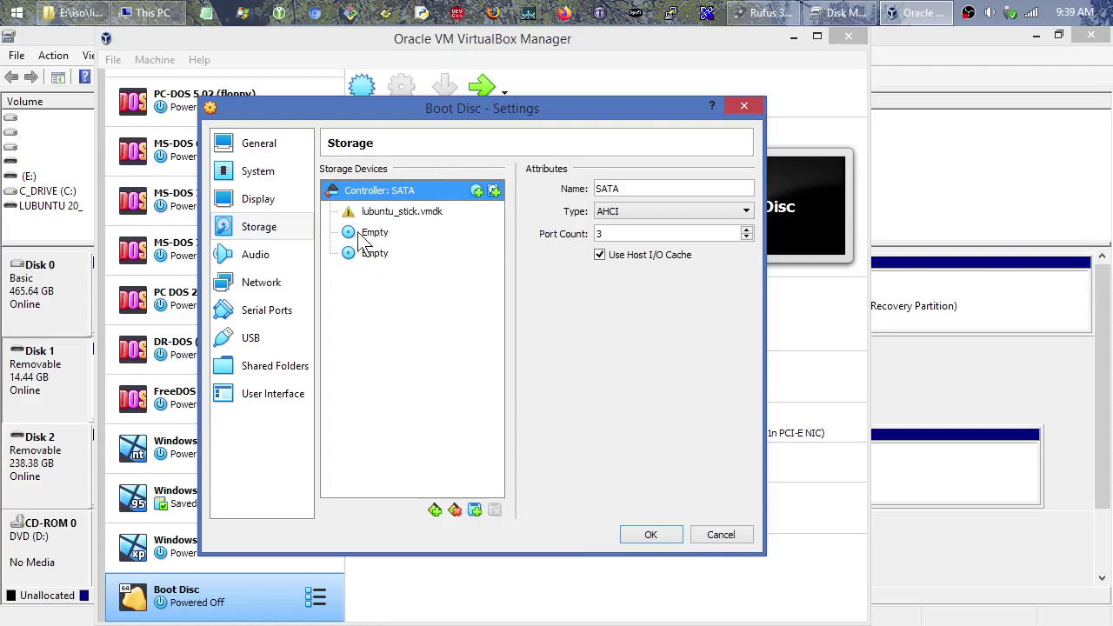
left_click(381, 236)
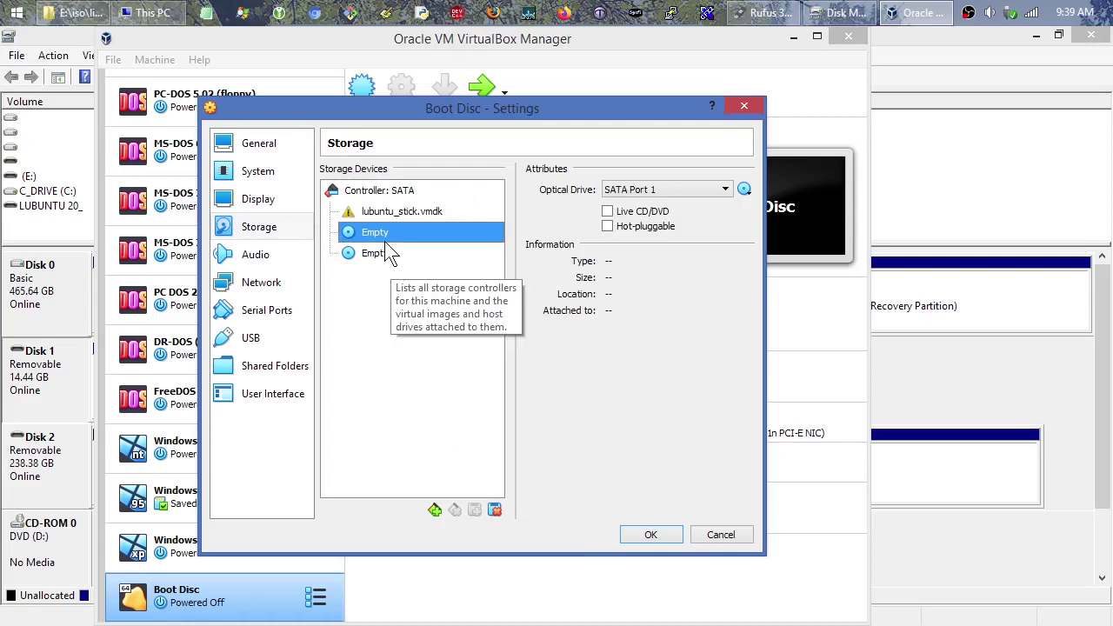
left_click(366, 257)
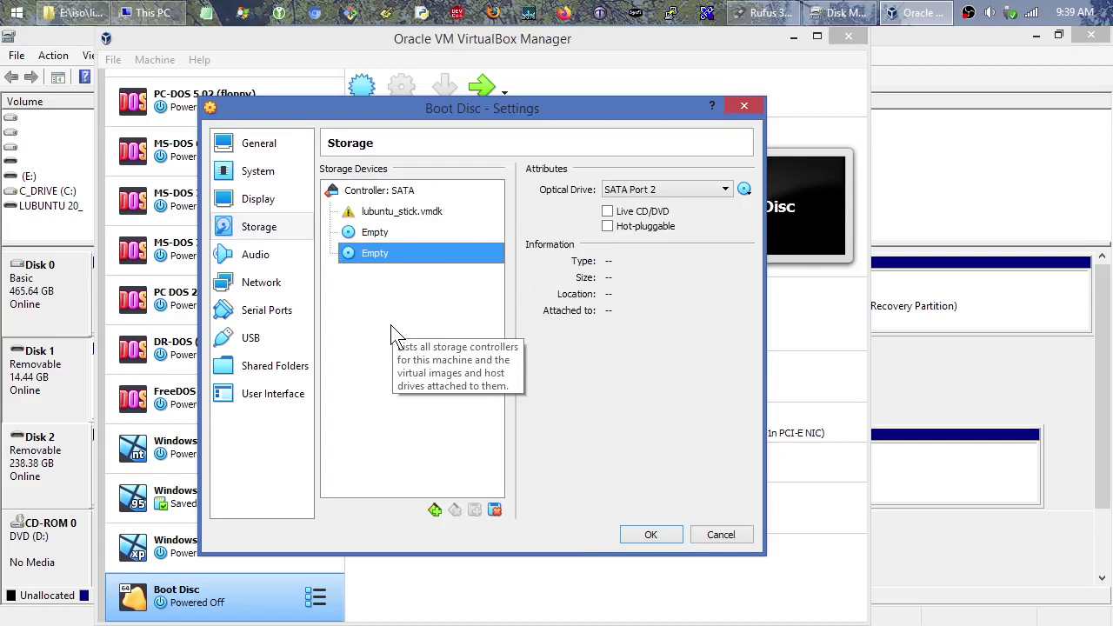
left_click(392, 233)
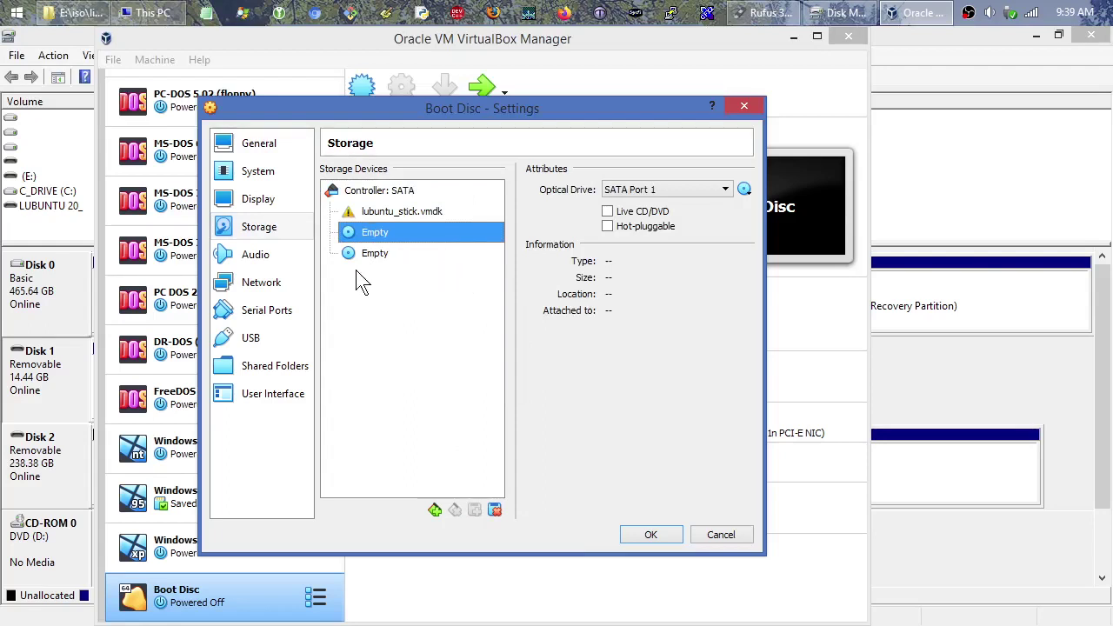
left_click(377, 258)
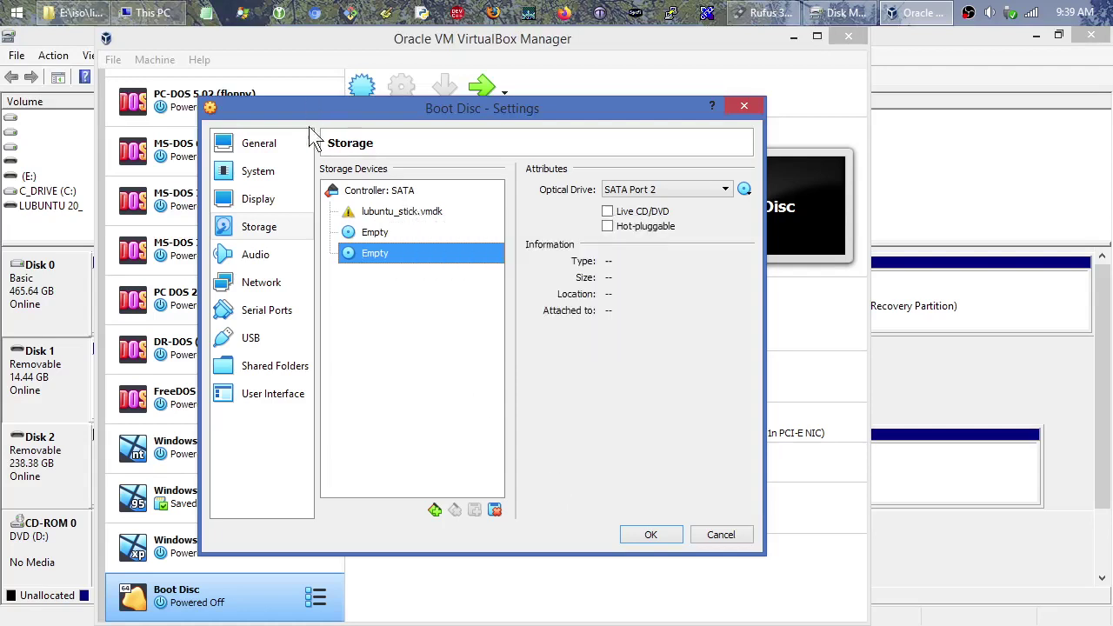
Examine the machine's audio settings, including the host audio driver and audio controller choices
left_click(268, 251)
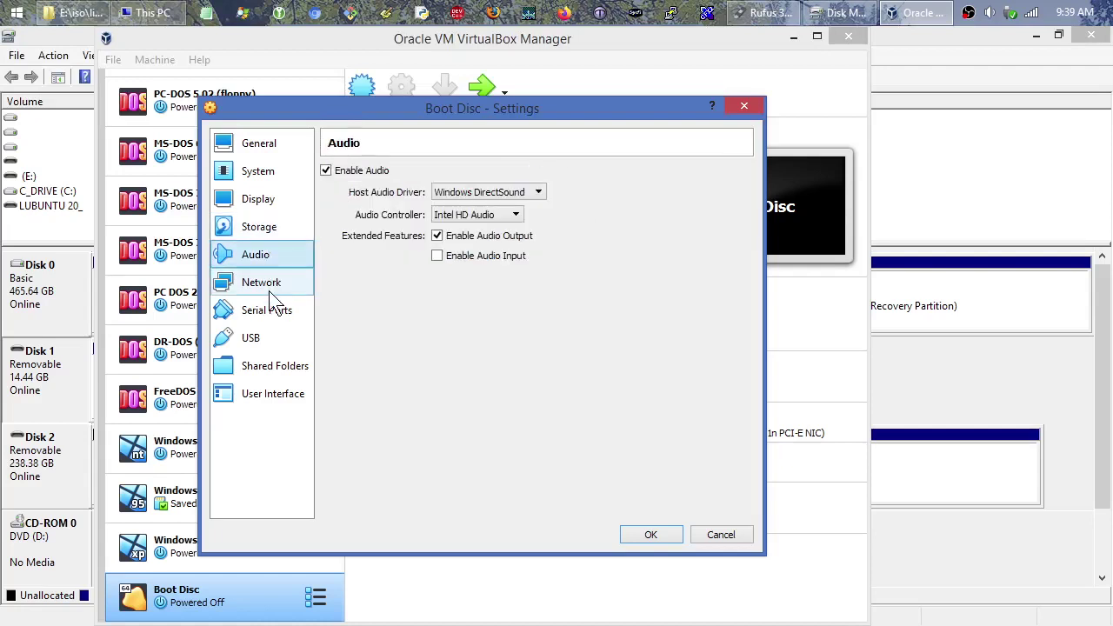
left_click(482, 194)
left_click(484, 206)
left_click(481, 214)
left_click(464, 251)
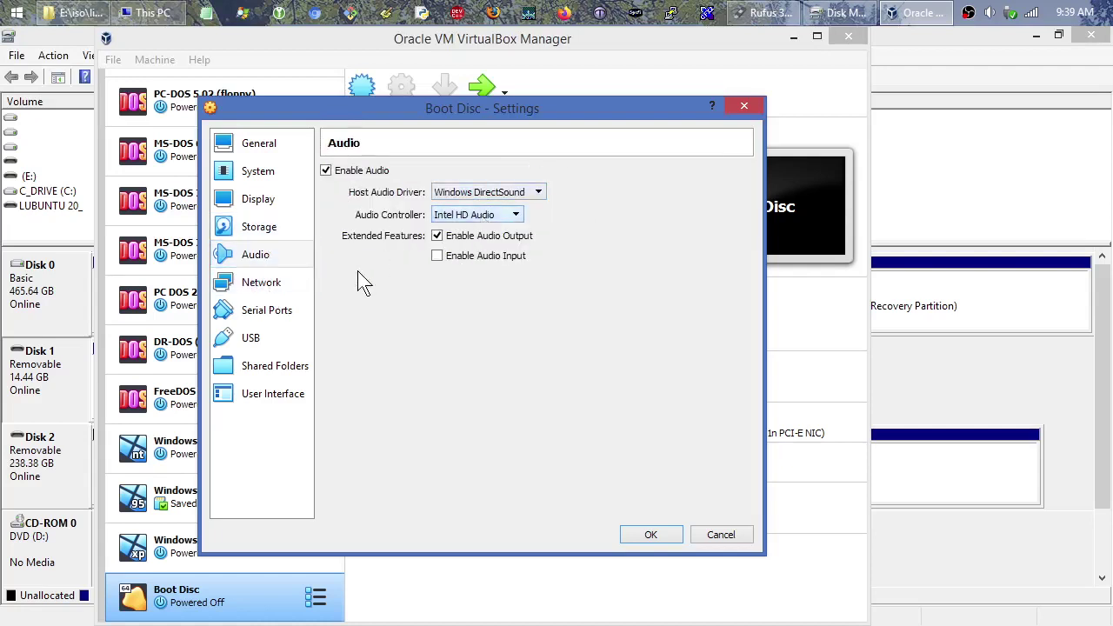
Examine the machine's network, serial port, USB, shared folder and user interface settings
left_click(249, 289)
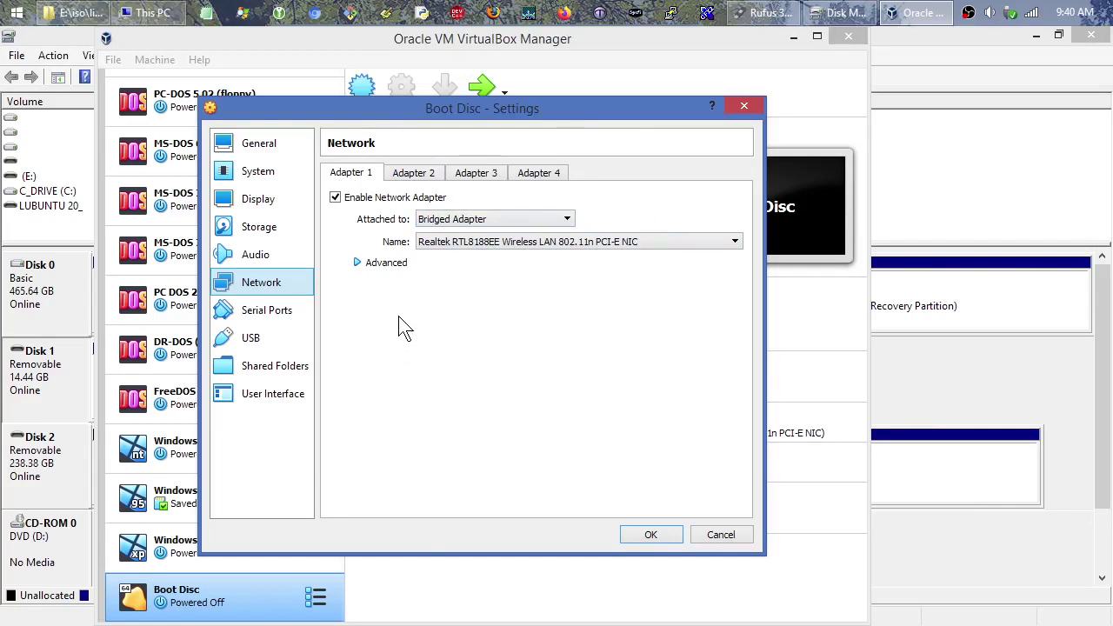
left_click(248, 319)
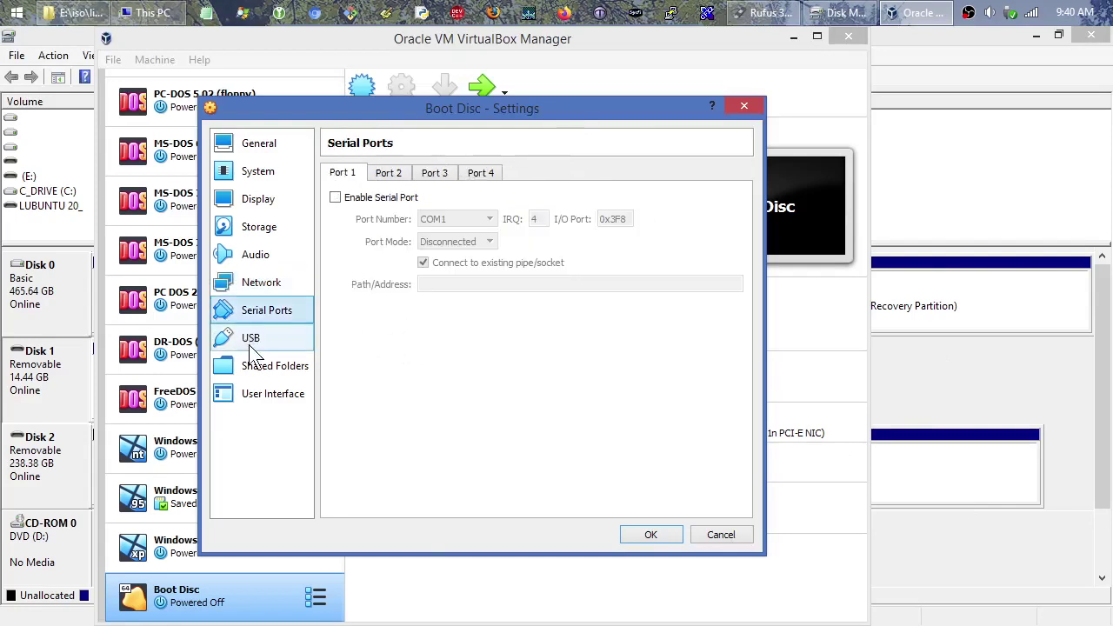
left_click(249, 339)
left_click(256, 367)
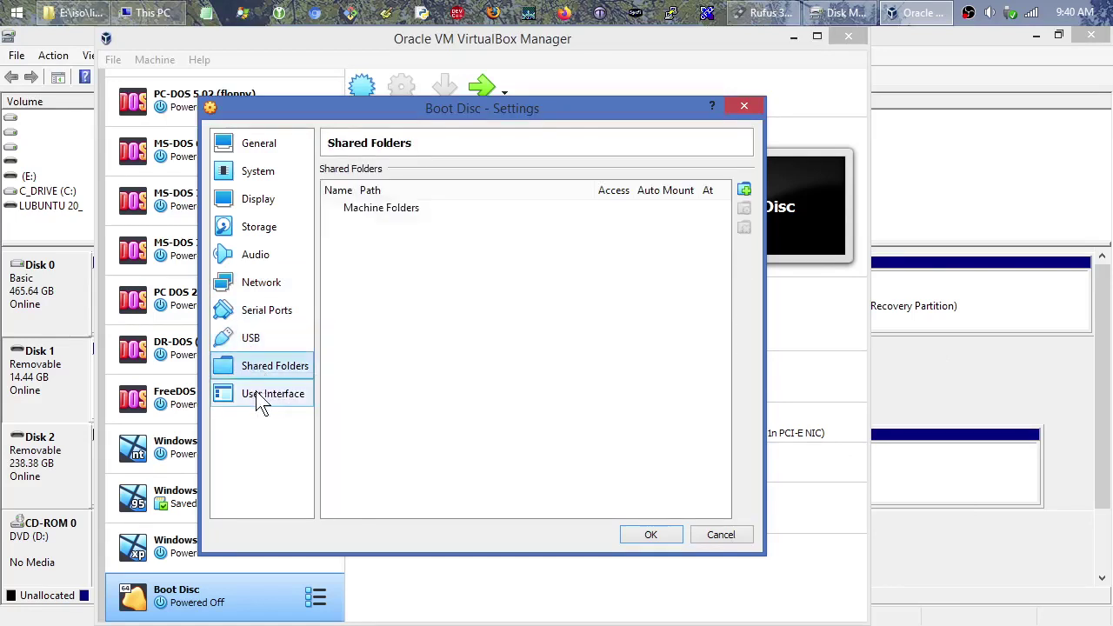
left_click(261, 399)
Review the attributes of the lubuntu_stick.vmdk disk again and leave the machine settings without saving changes
left_click(268, 144)
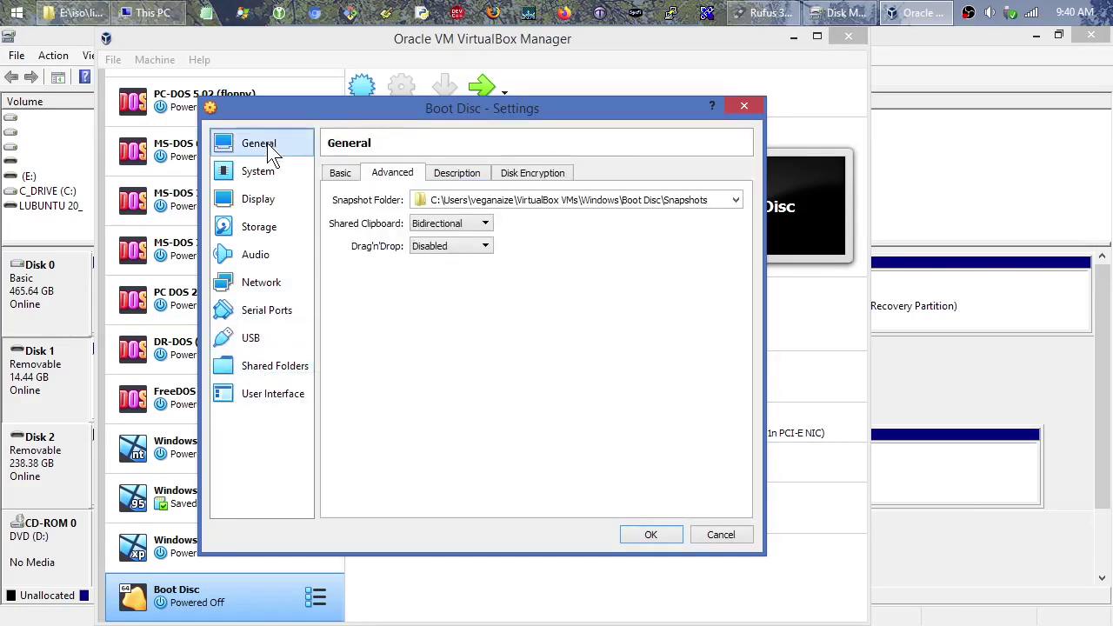
left_click(261, 229)
left_click(430, 215)
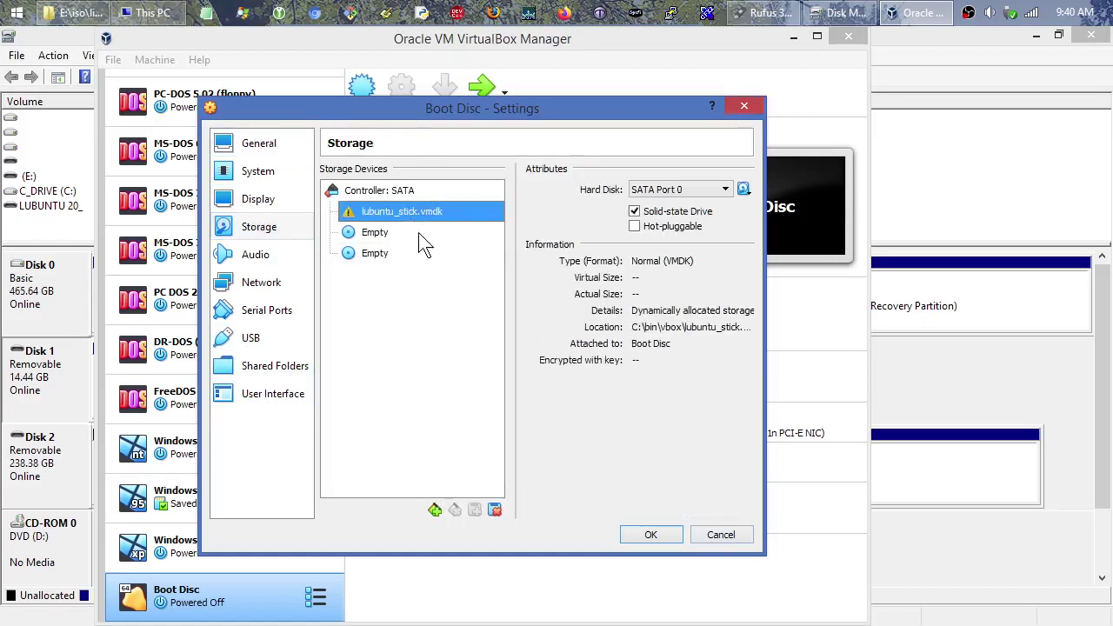
left_click(721, 535)
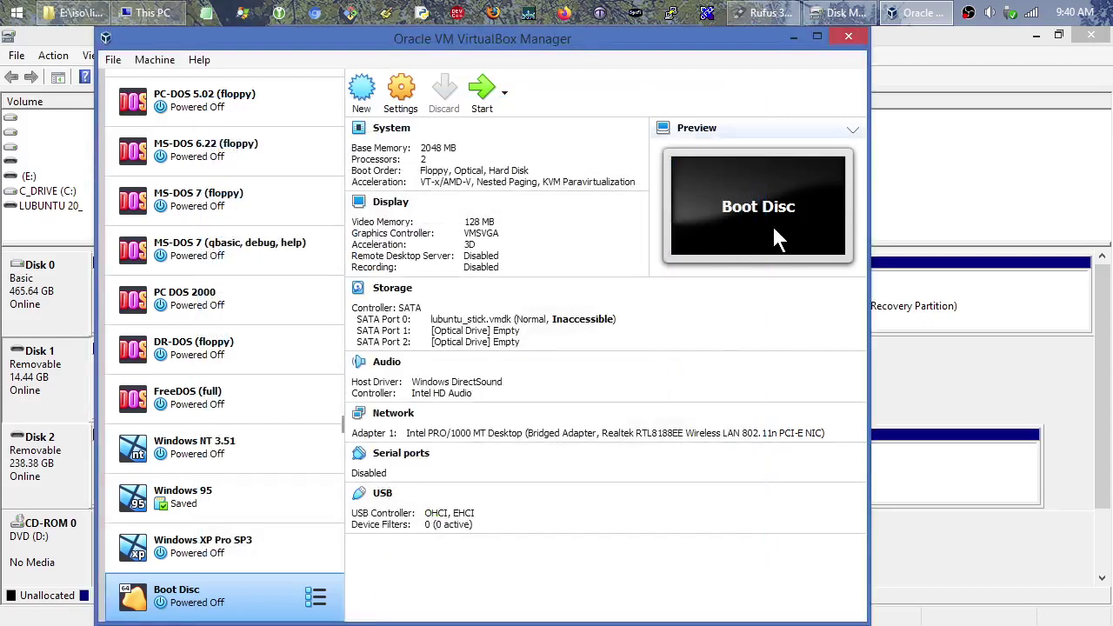
Bring Rufus to the front and close it
left_click(763, 12)
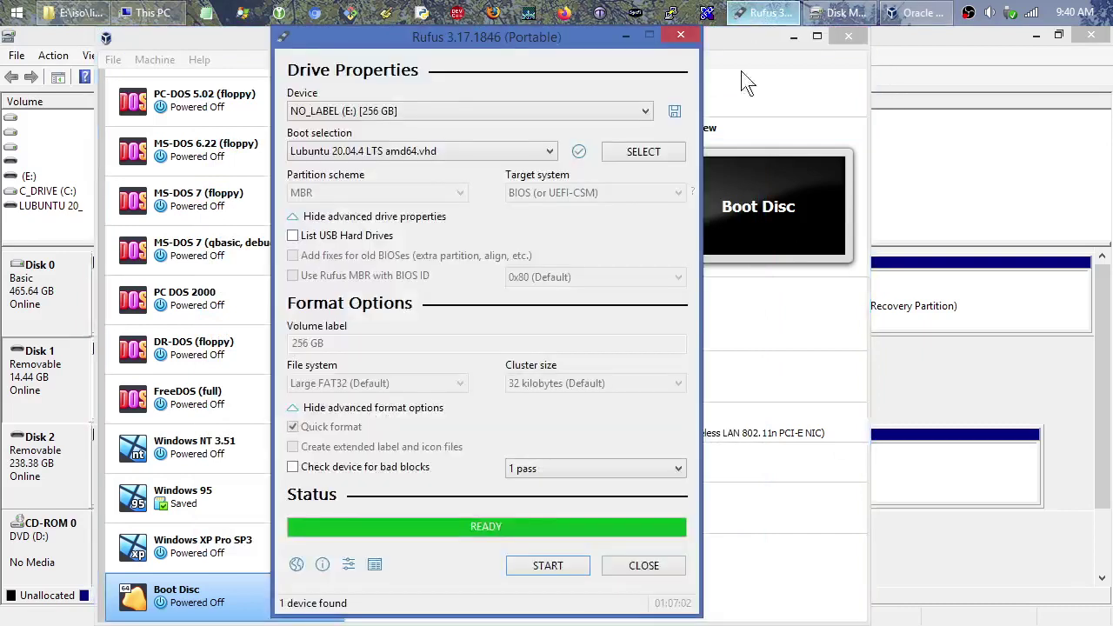
left_click(680, 36)
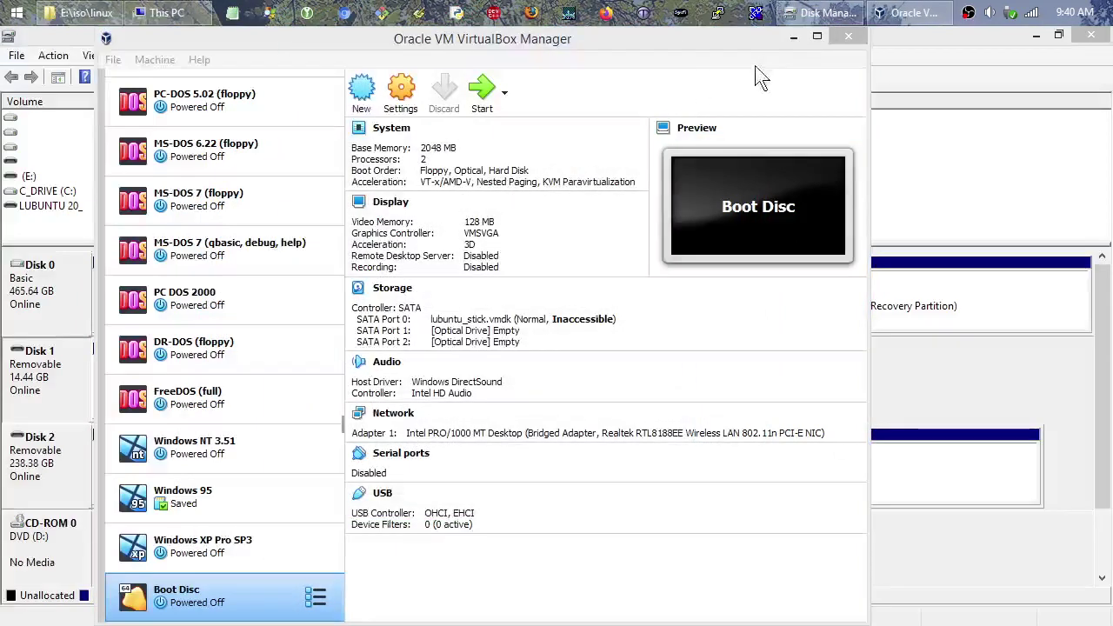
Check the drives in This PC and the partitions in Disk Management, and return to VirtualBox Manager
left_click(78, 12)
left_click(158, 12)
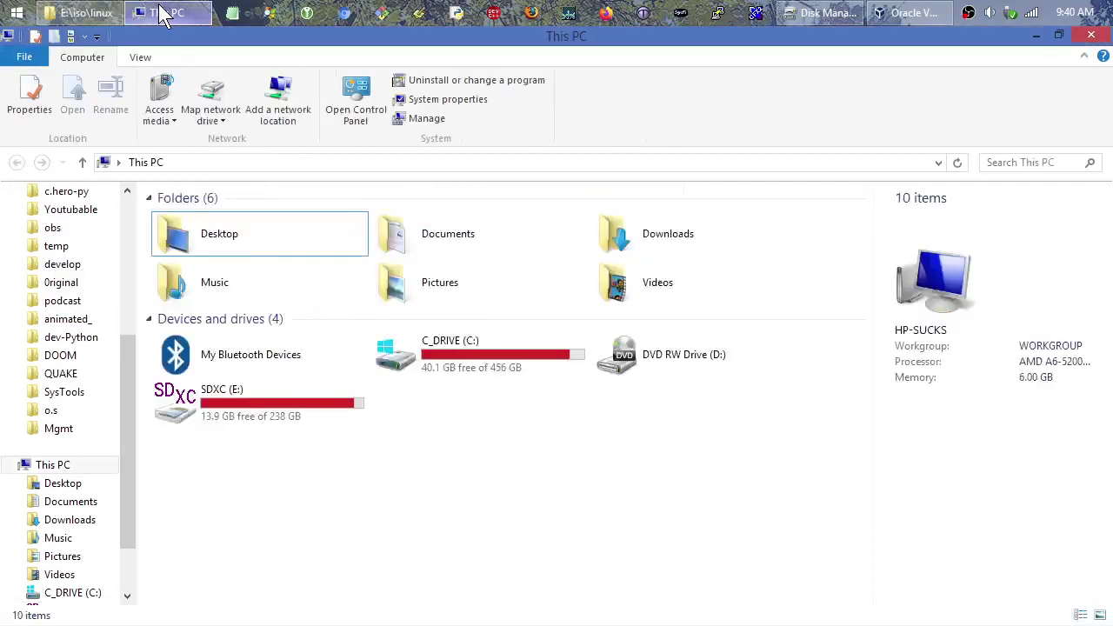
left_click(895, 14)
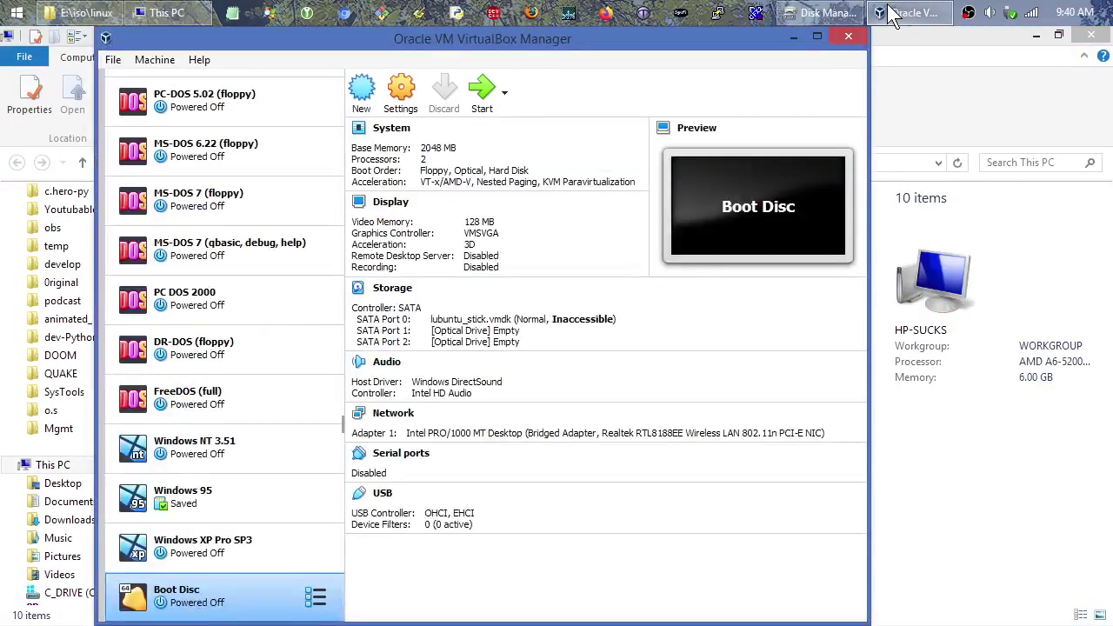
left_click(822, 12)
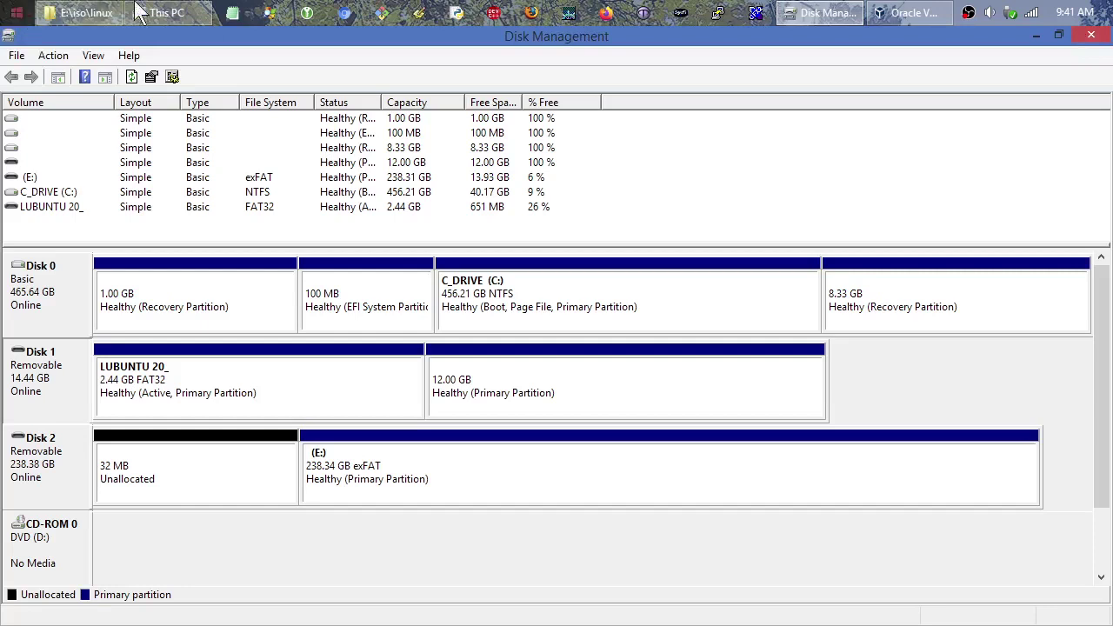
left_click(842, 16)
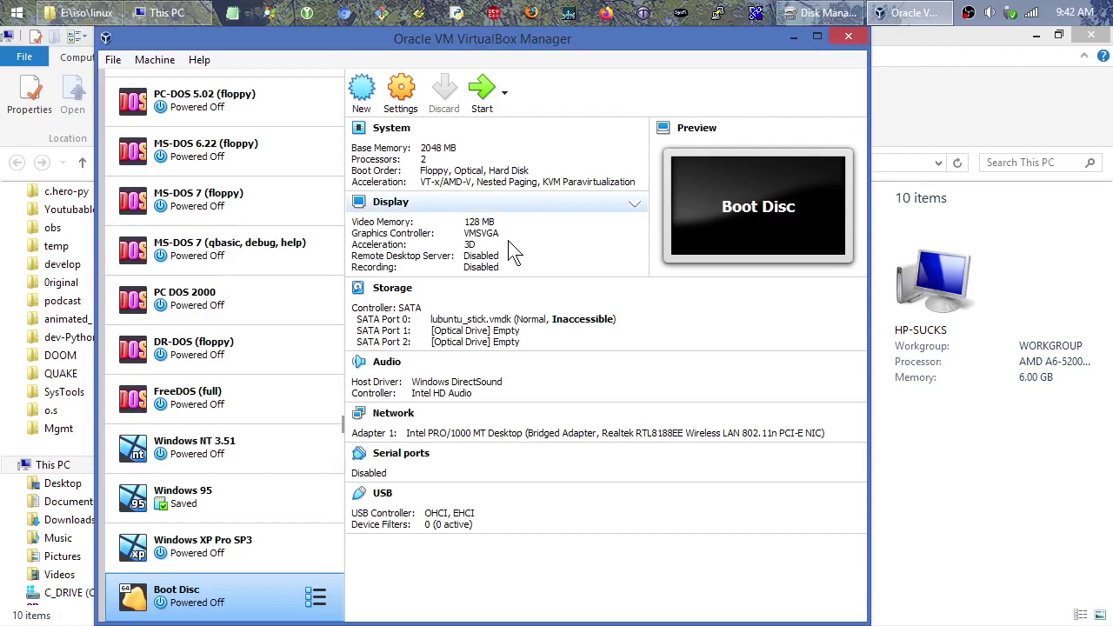
Find cmd.exe with the search term cmd and open a command prompt with administrator rights
left_click(12, 20)
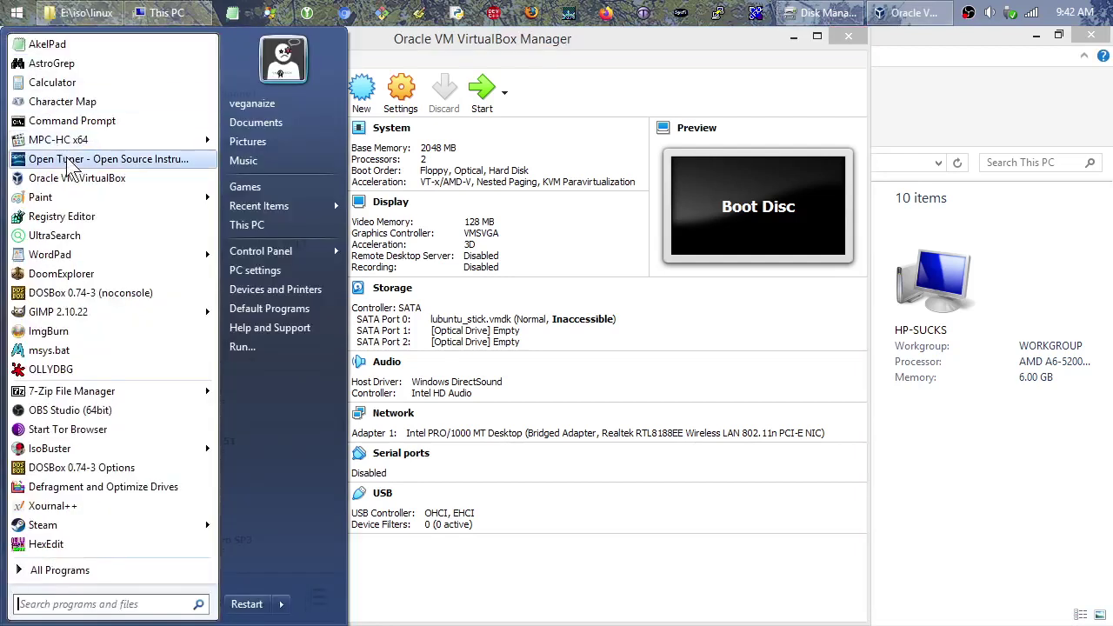
type("cmd")
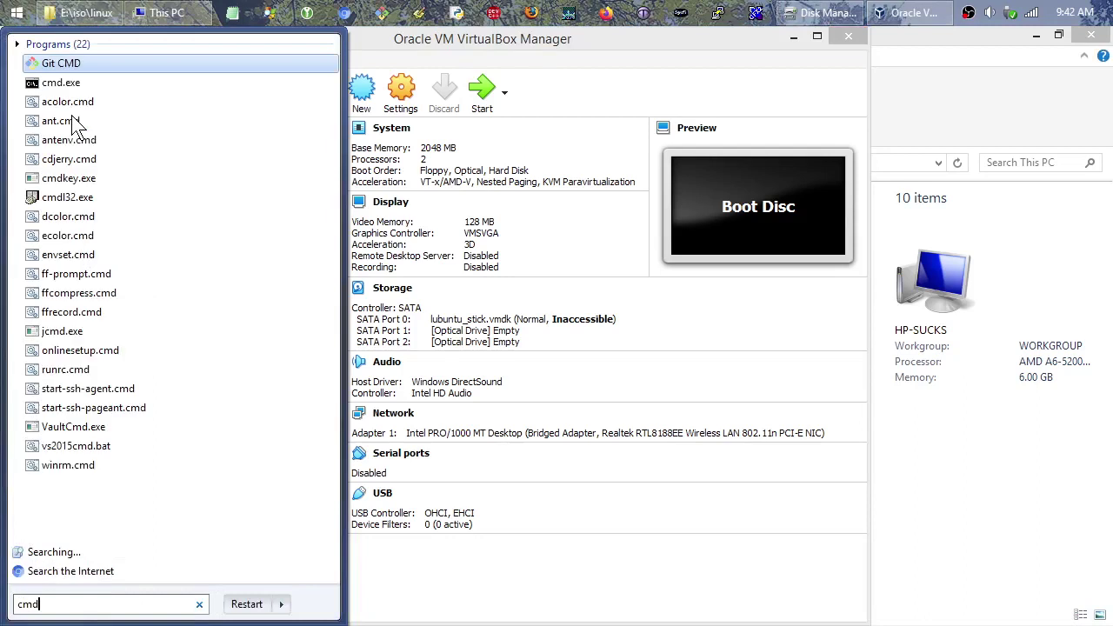
right_click(115, 80)
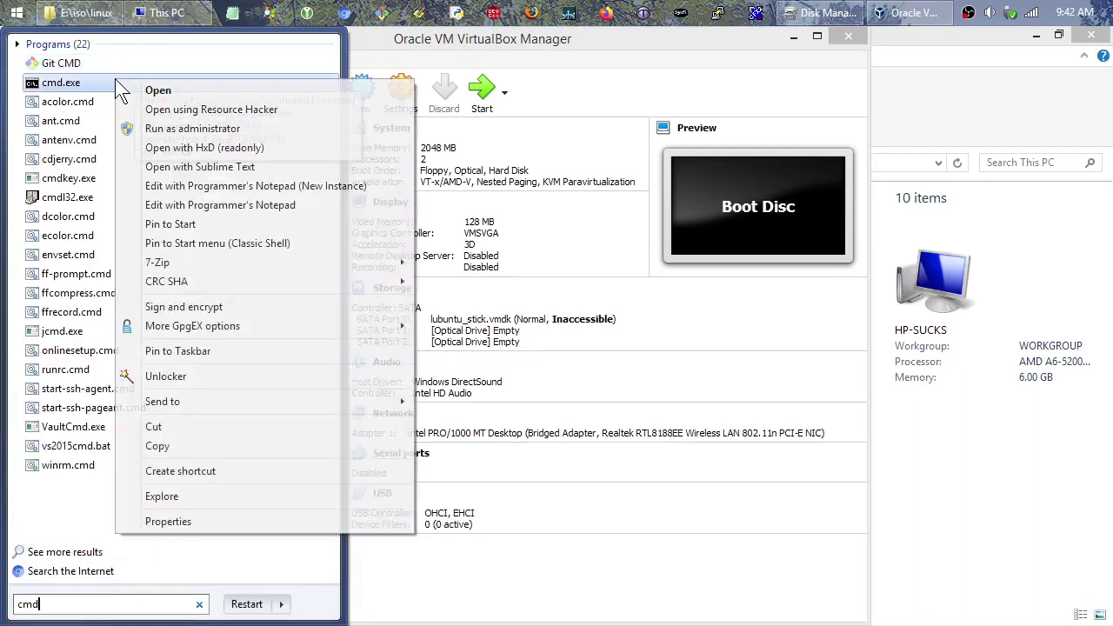
left_click(182, 128)
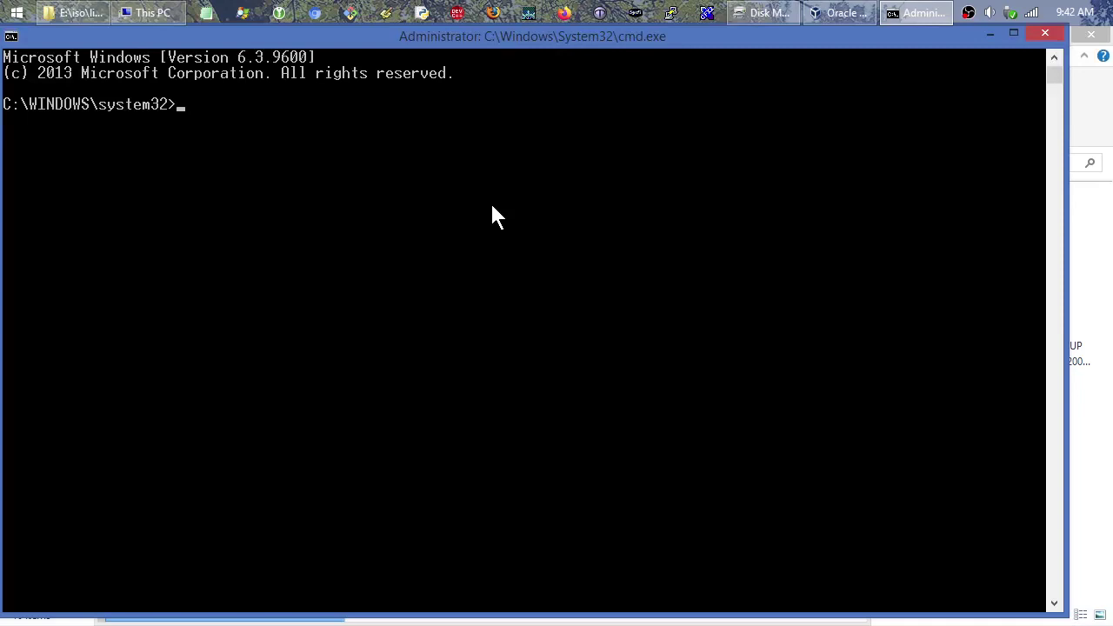
Change the working directory to \bin\vbox and list its files with the hd command
type("cd \\bin\\xbox")
key("Return")
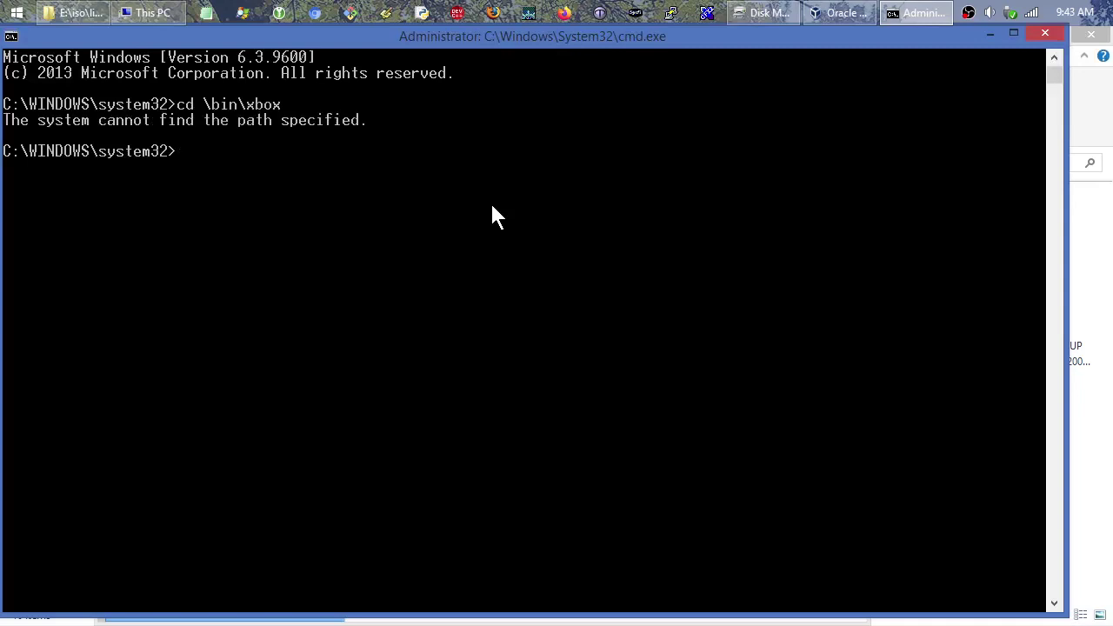
key("Up")
key("Left")
key("Left")
key("Left")
key("BackSpace")
type("v")
key("Return")
type("hd")
key("Return")
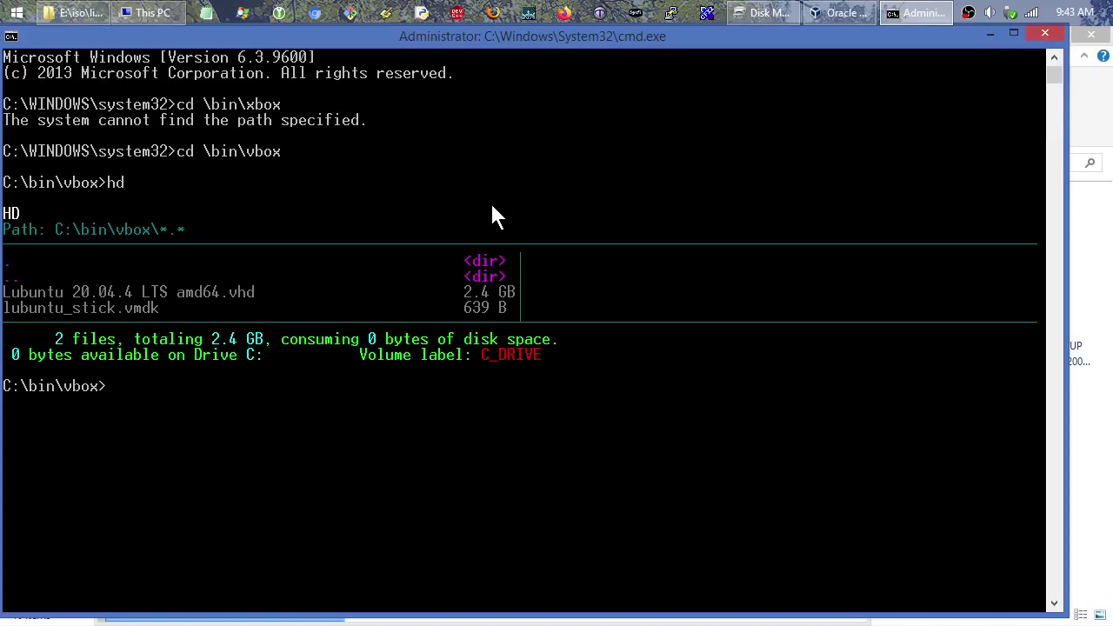
Delete lubuntu_stick.vmdk from the vbox folder, then clear the console and list the folder with hd
type("del lubunt")
key("Tab")
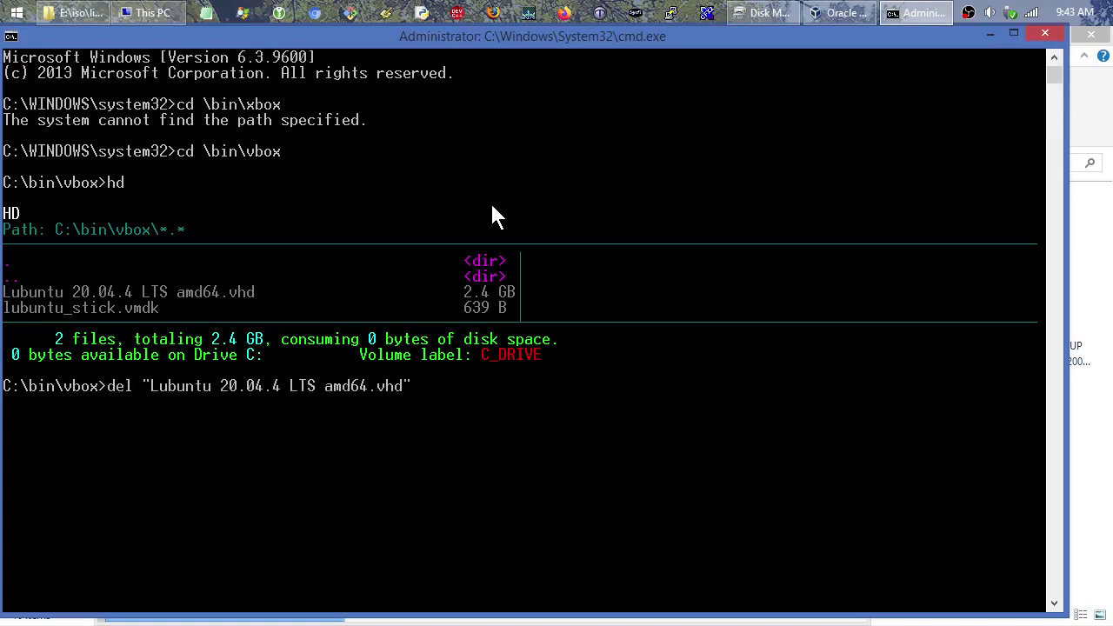
key("Tab")
key("Return")
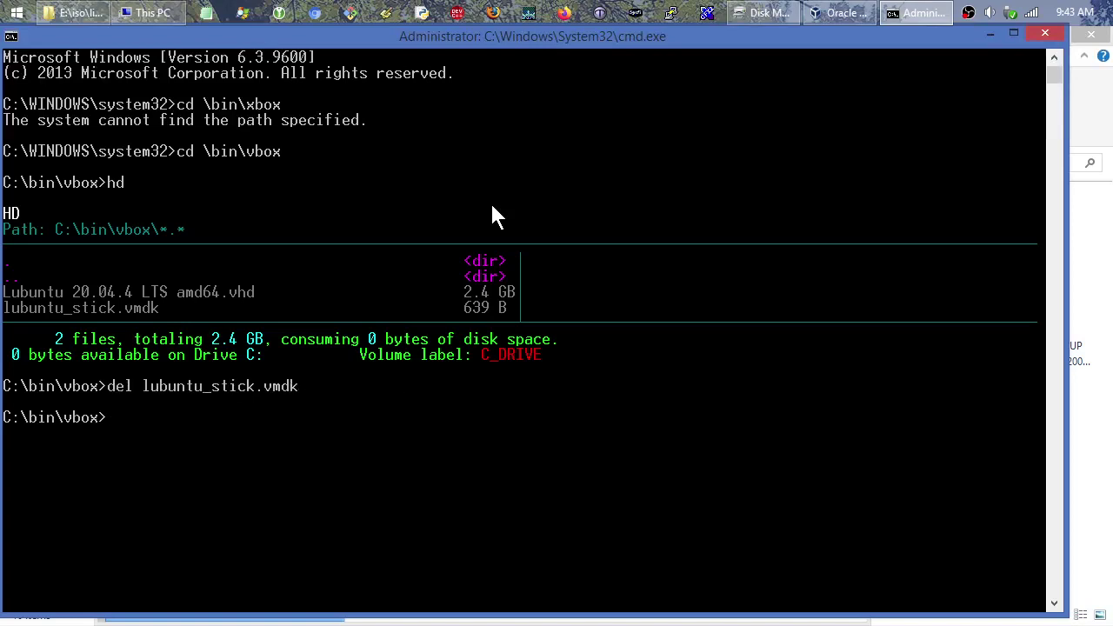
type("cls")
key("Return")
type("hd")
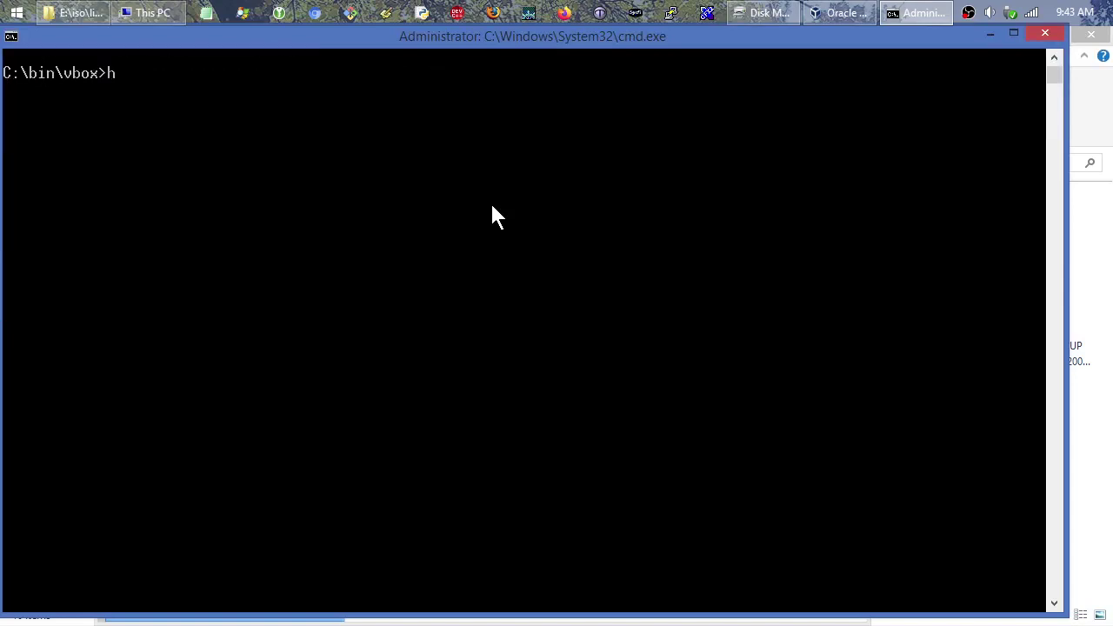
key("Return")
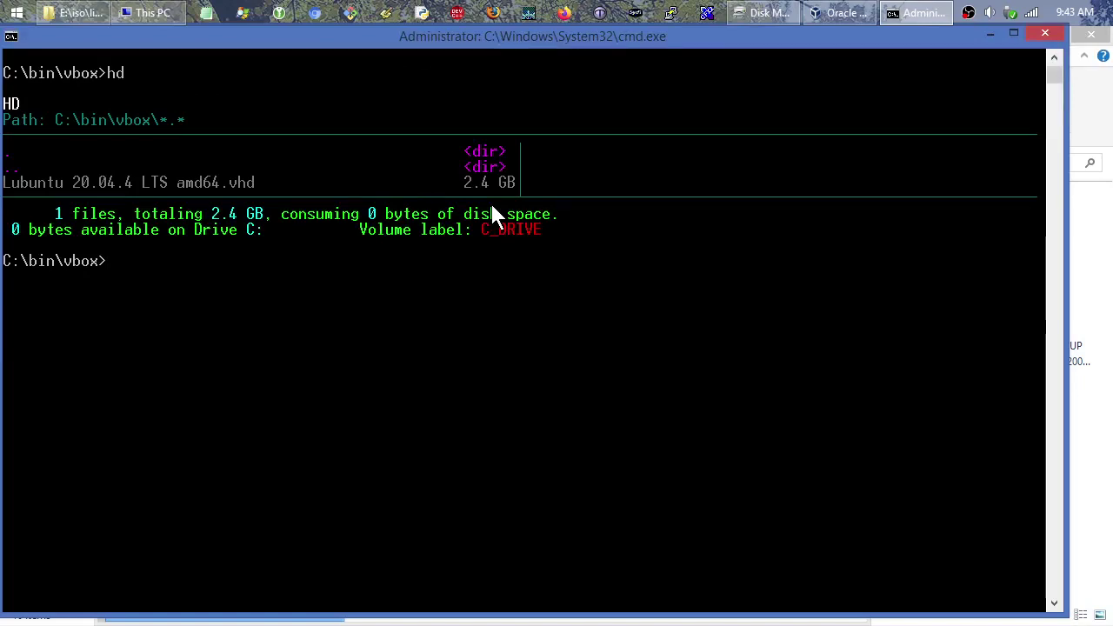
Locate the executable with where vboxmanage and begin the command line %programfiles%\oracle\virtualbox\vboxmanage internalcommands
type("where vboxmanage")
key("Return")
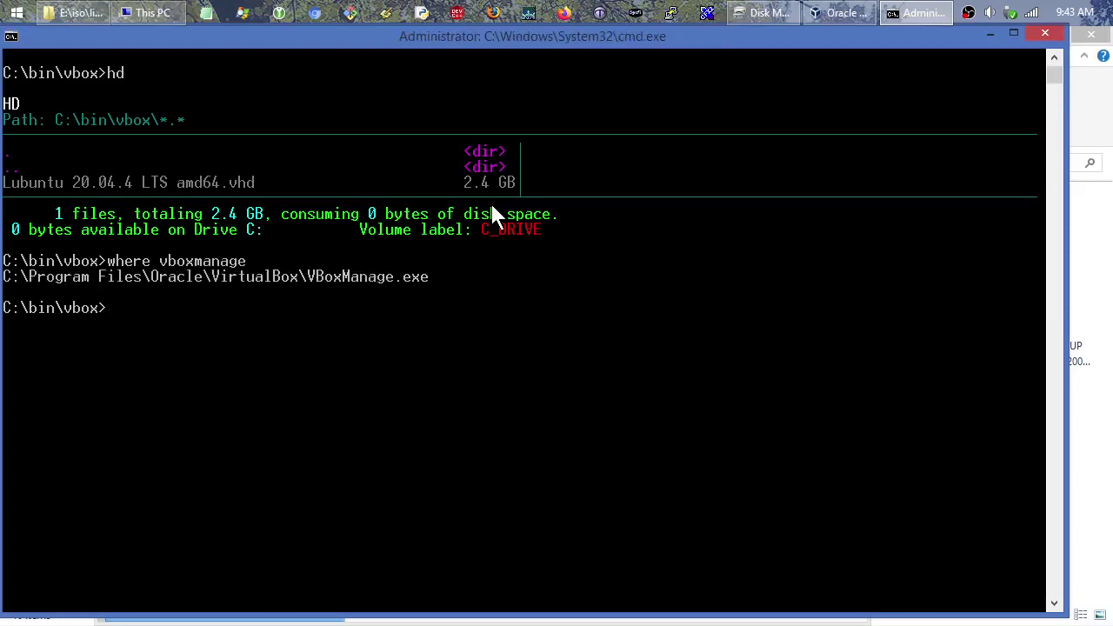
type("%programfiles%\\orac")
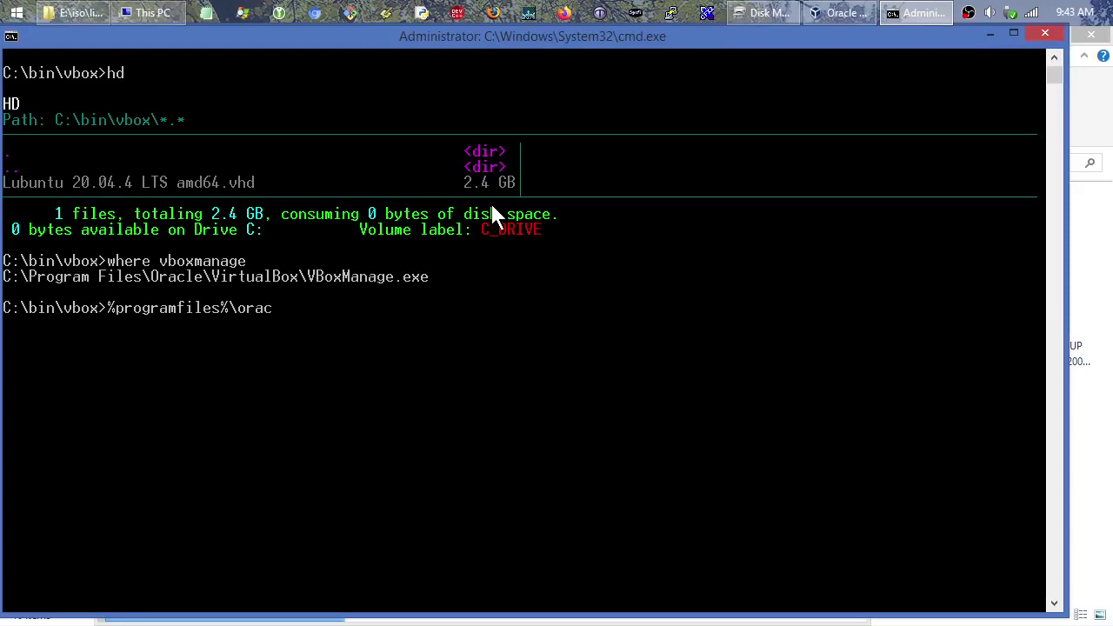
type("le\\virtualbox\\vboxmanage")
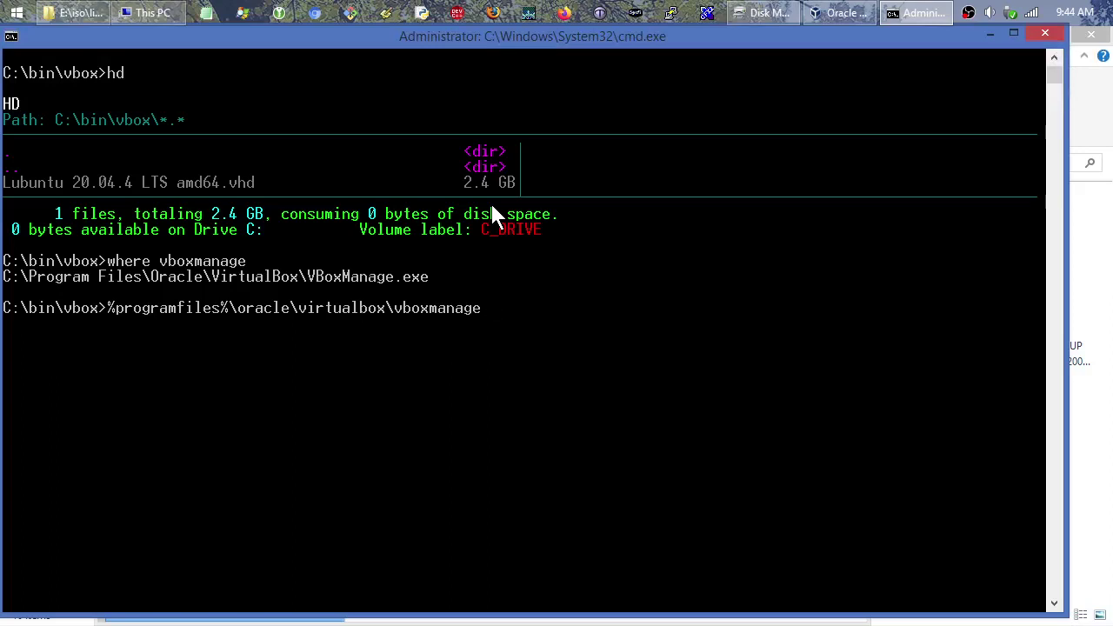
type("internal commands")
key("Left")
key("Left")
key("Left")
key("Left")
key("Left")
key("Left")
key("Left")
key("Left")
key("BackSpace")
key("End")
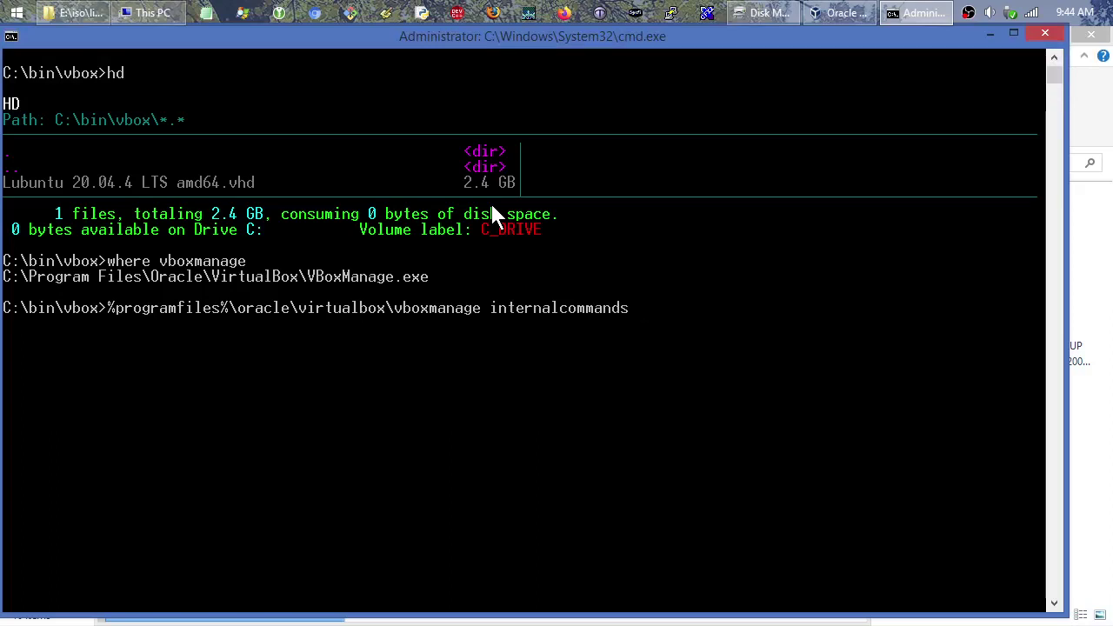
Check the USB stick's disk number in Disk Management and try running the command with createrawvmdk -filename lubuntu_stick.vmdk -rawdisk \\.\PhysicalDrive1
type("creat")
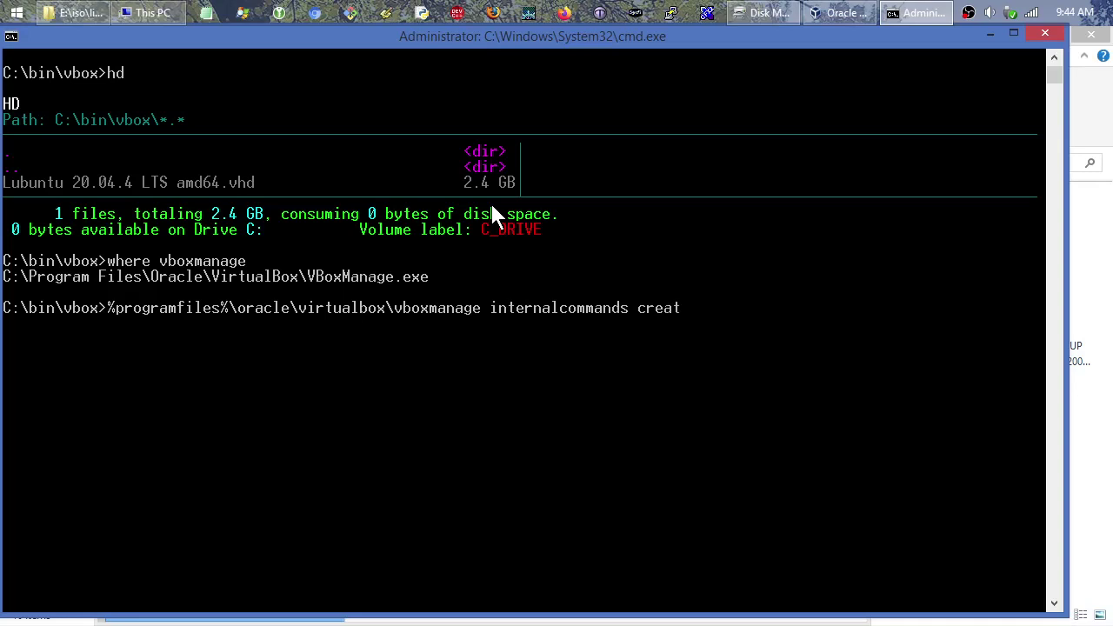
type("erawvmdk")
type("-filename lubuntu")
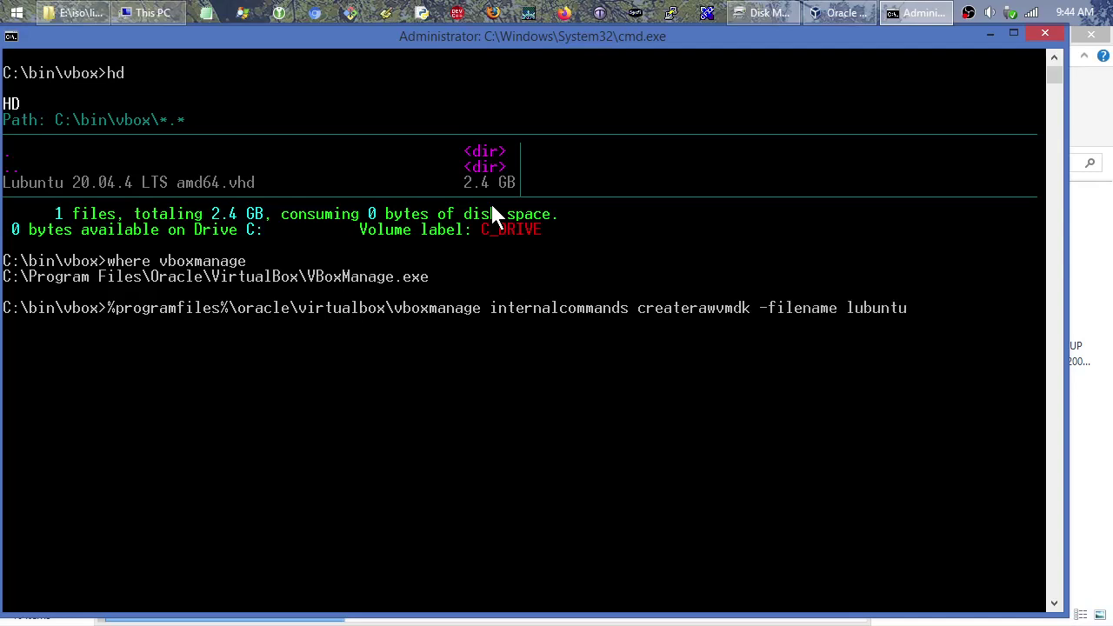
type("_stick.vmdk -rawdisk")
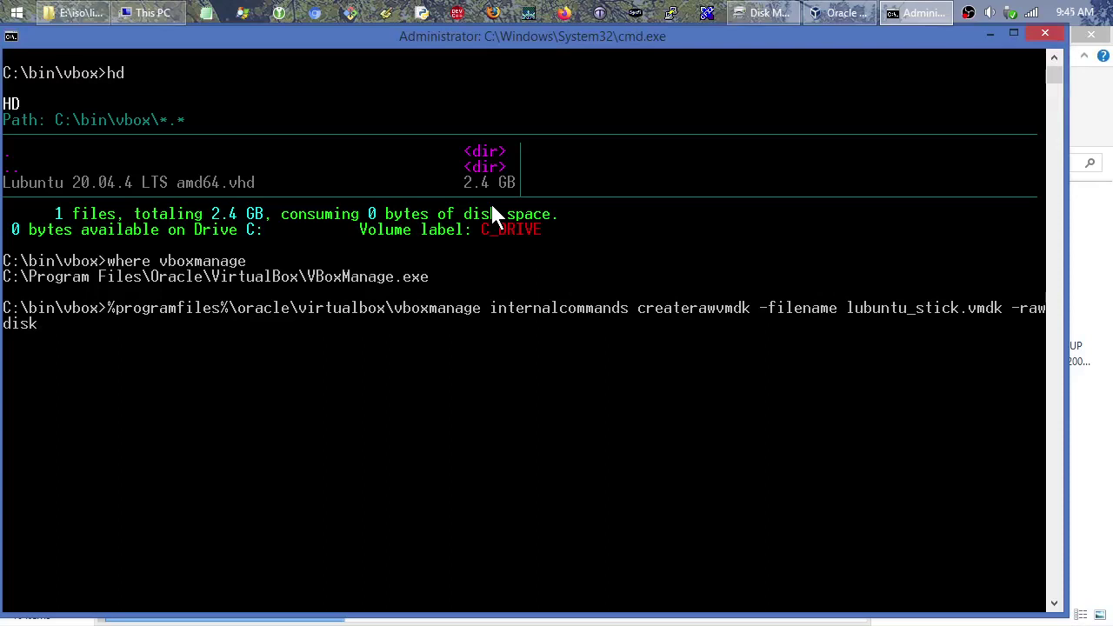
type(" \\\\.\\PhysicalDrive")
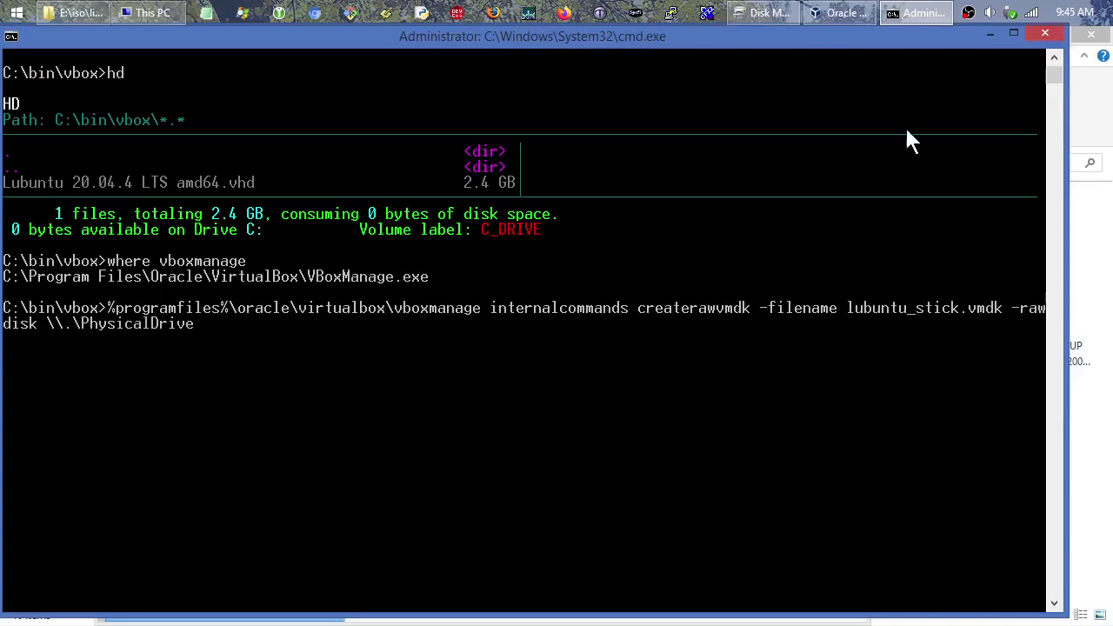
left_click(785, 13)
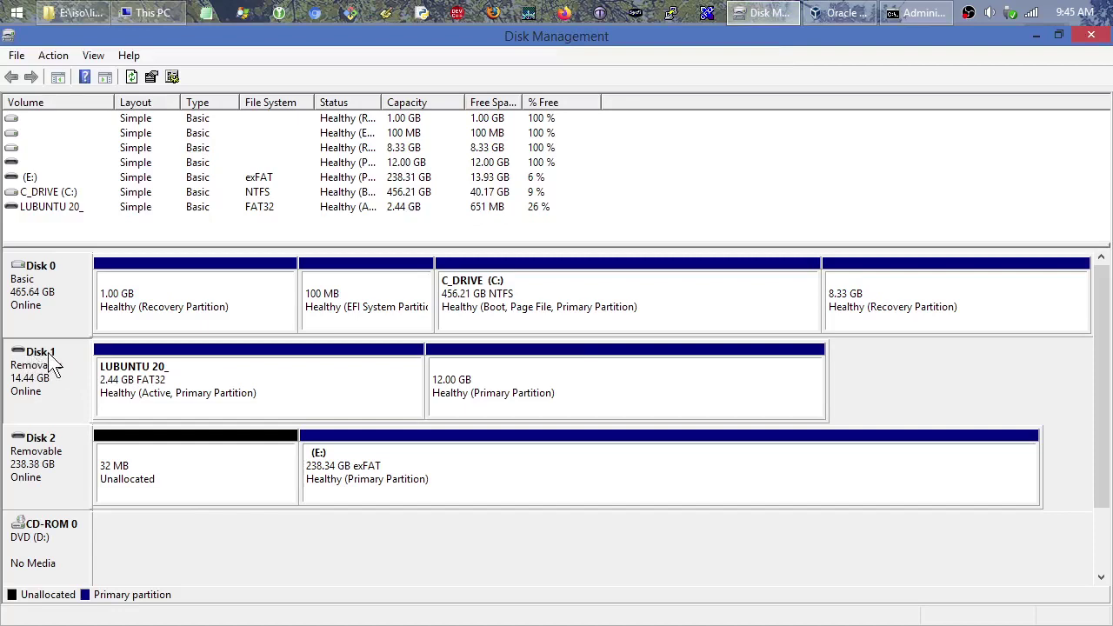
left_click(909, 16)
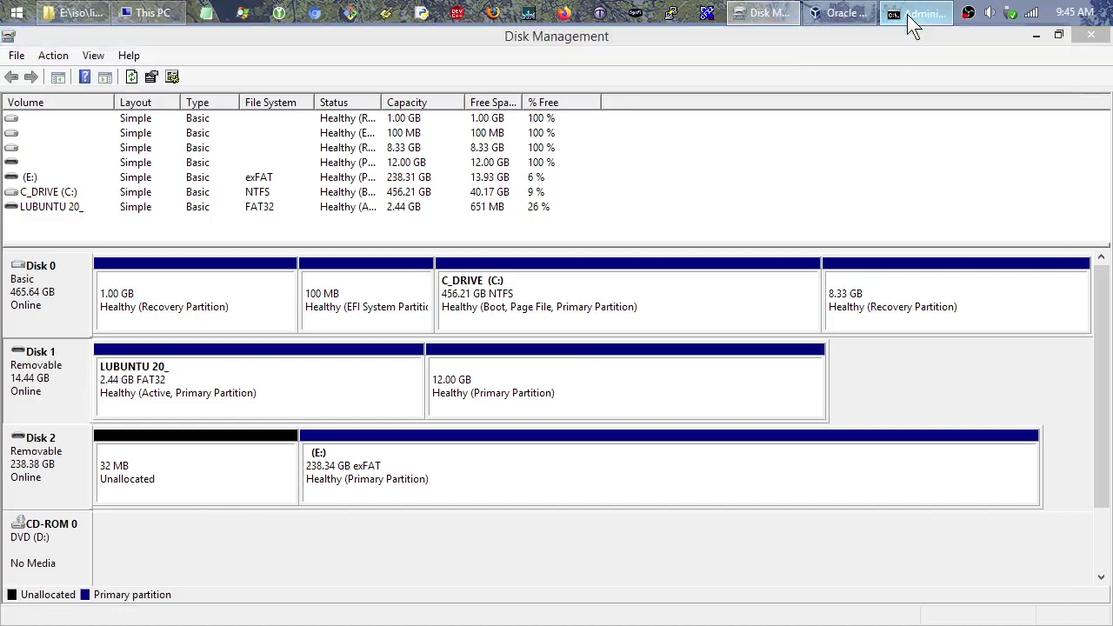
type("1")
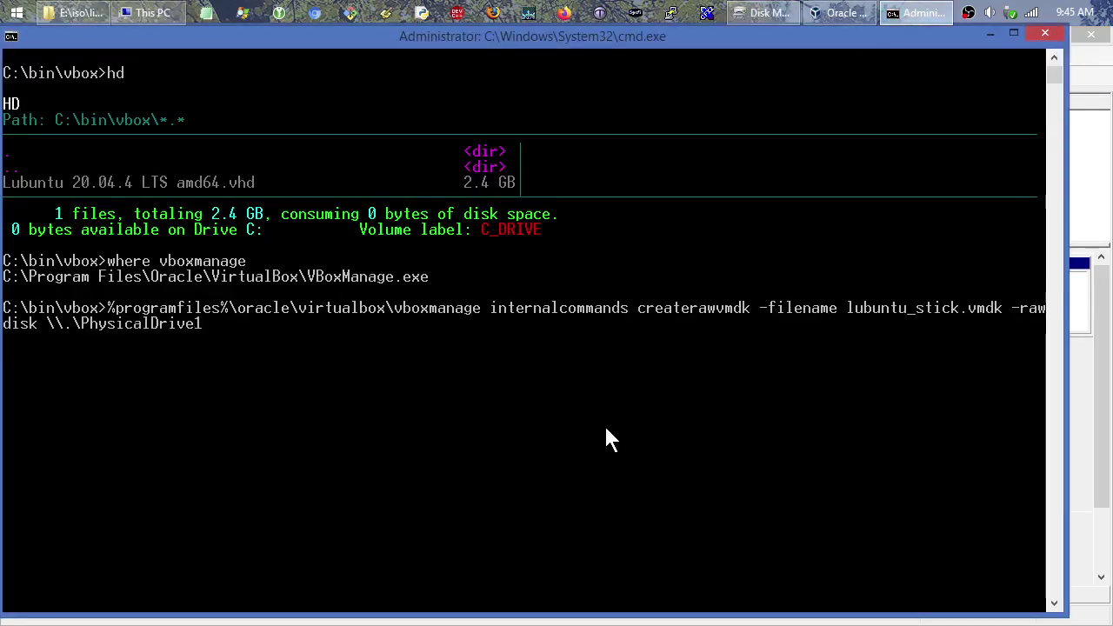
key("Return")
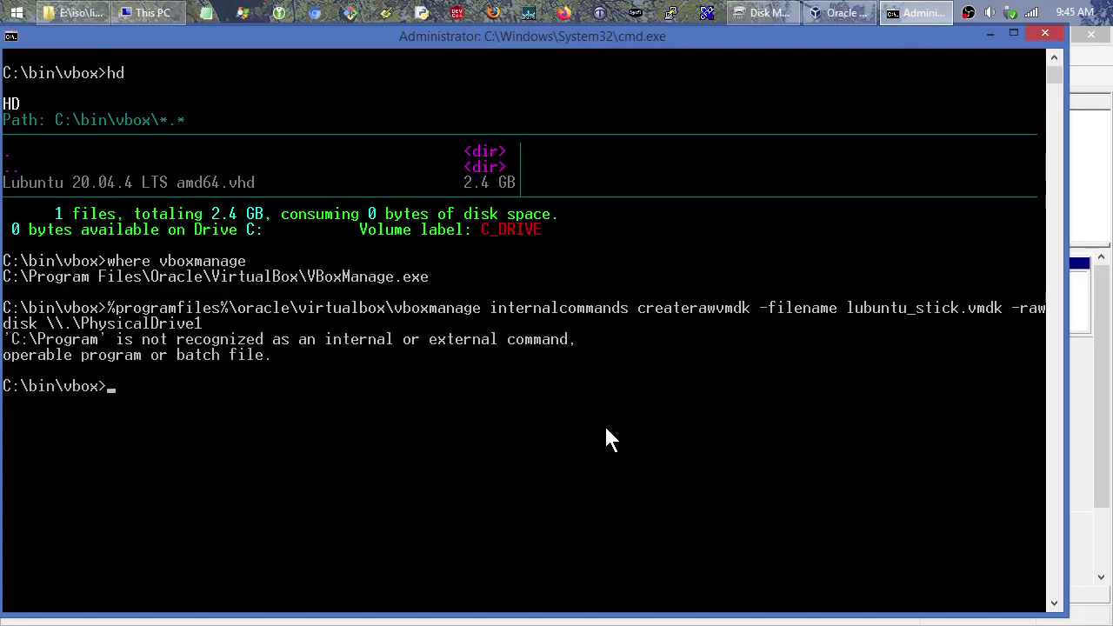
Rerun the createrawvmdk command with quotation marks around %programfiles%\oracle\virtualbox\vboxmanage, and list the folder with hd
key("Up")
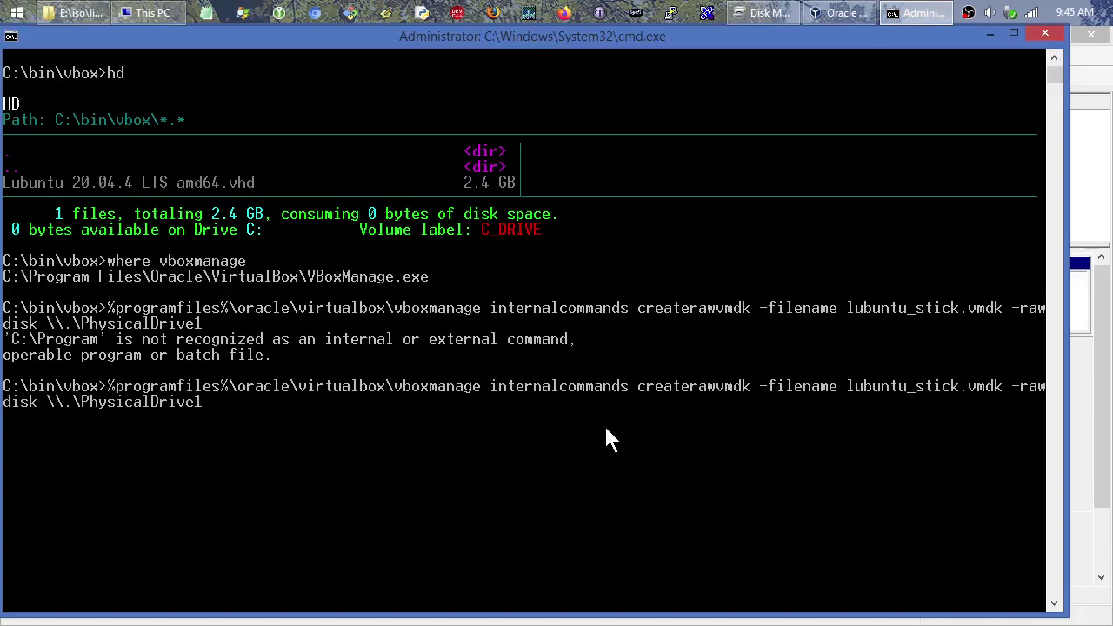
key("Home")
type("\"")
key("Right")
key("Right")
key("Right")
key("Right")
key("Right")
key("Right")
key("Right")
key("Right")
key("Right")
key("Right")
key("Right")
key("Right")
key("Right")
key("Right")
key("Right")
key("Right")
key("Right")
key("Right")
key("Right")
key("Right")
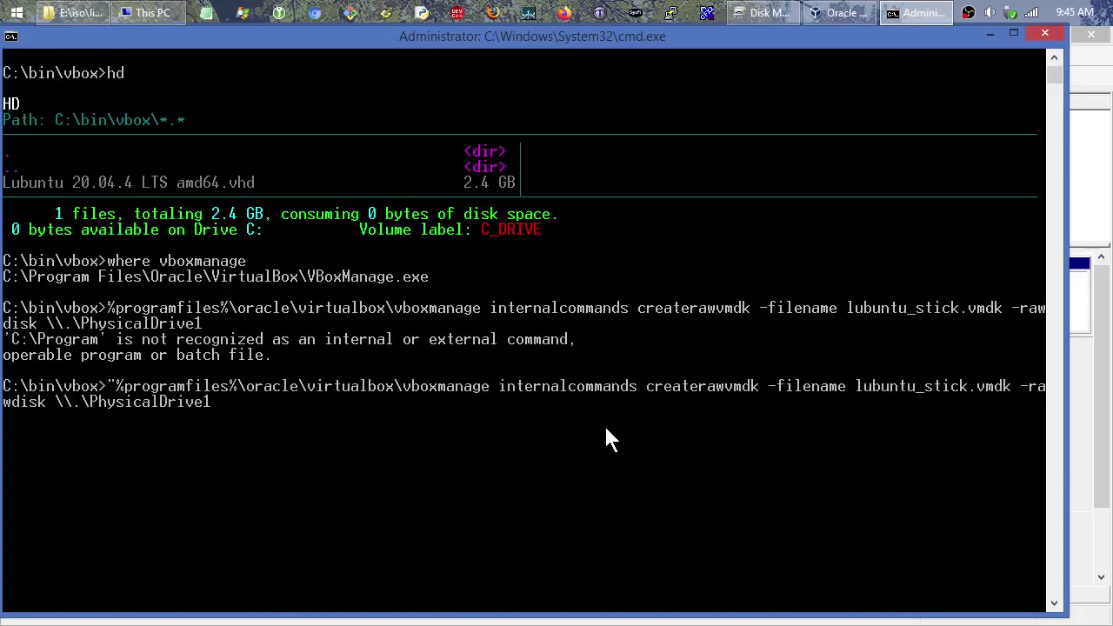
type("\"")
key("Return")
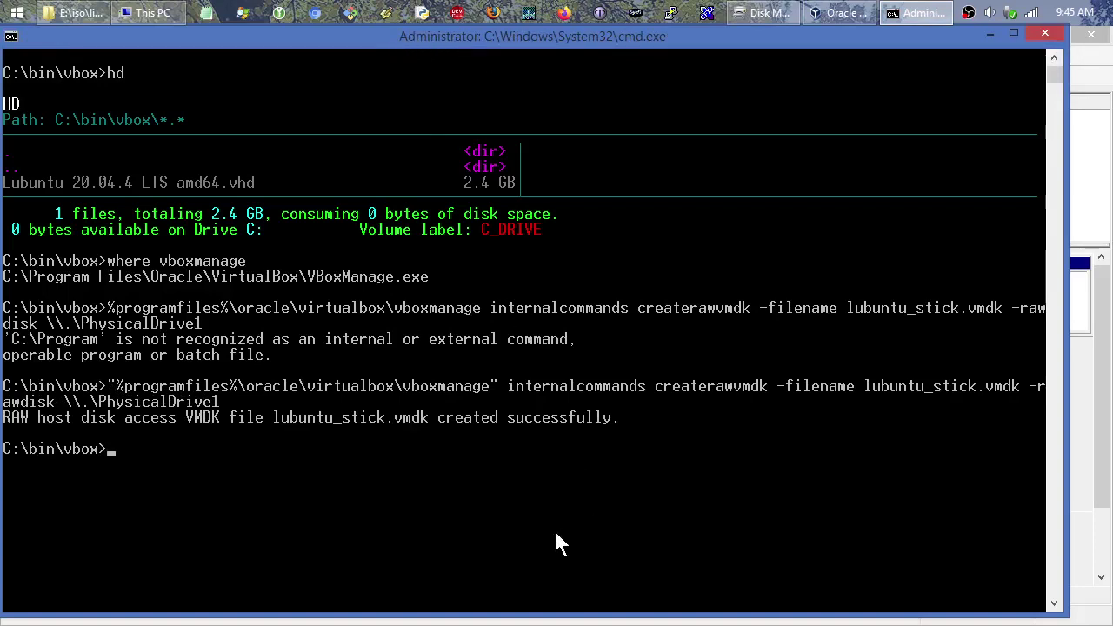
type("hd")
key("Return")
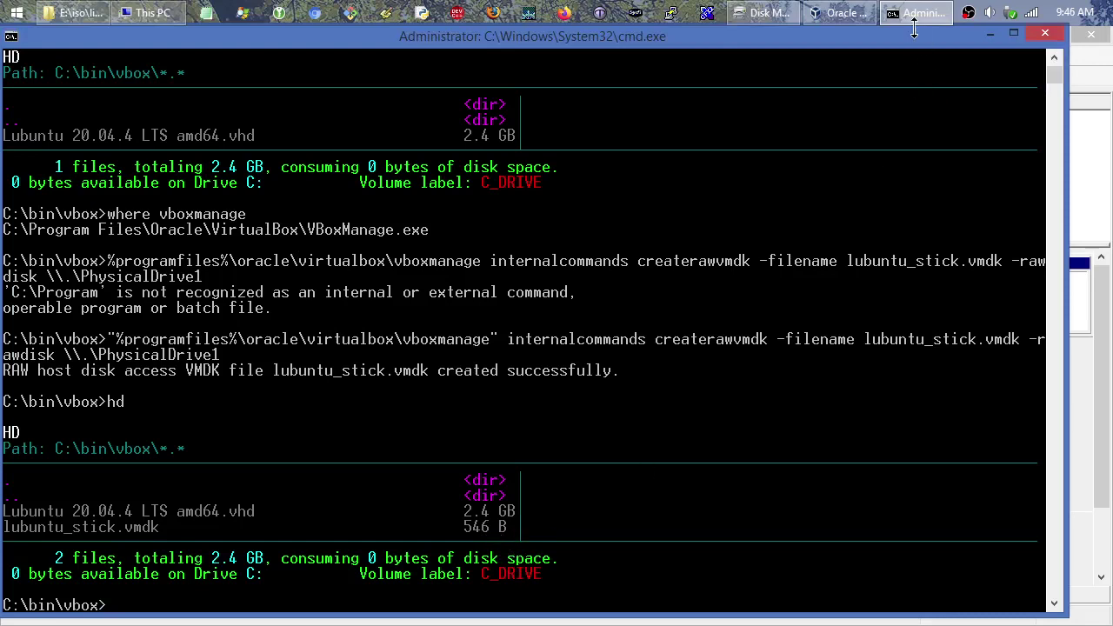
Minimize the command prompt to review the partitions in Disk Management, and switch to This PC
left_click(988, 33)
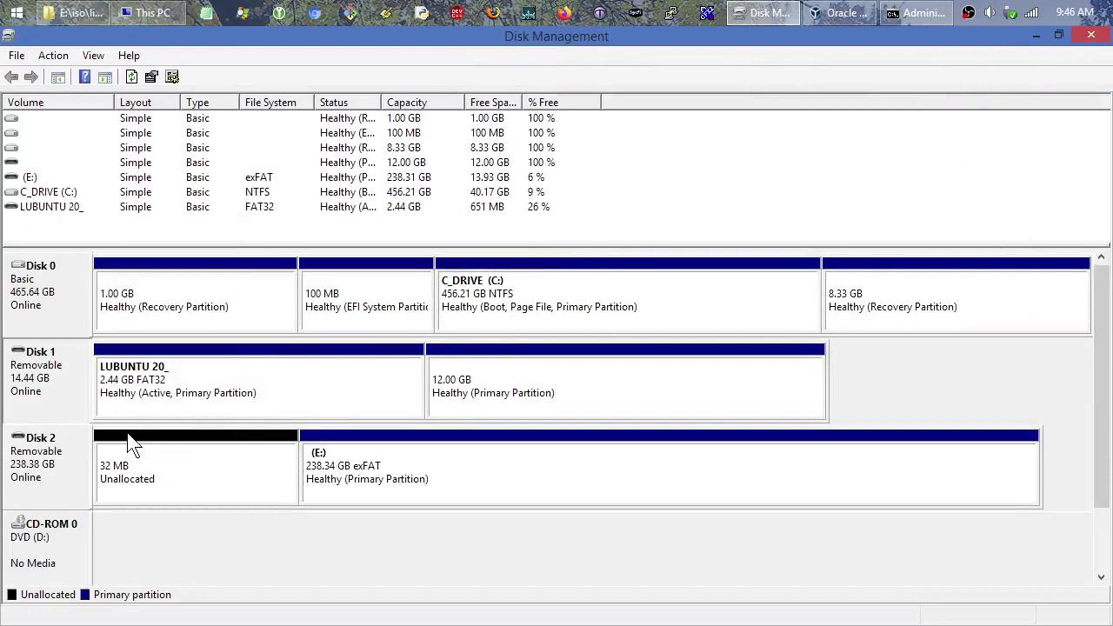
left_click(143, 12)
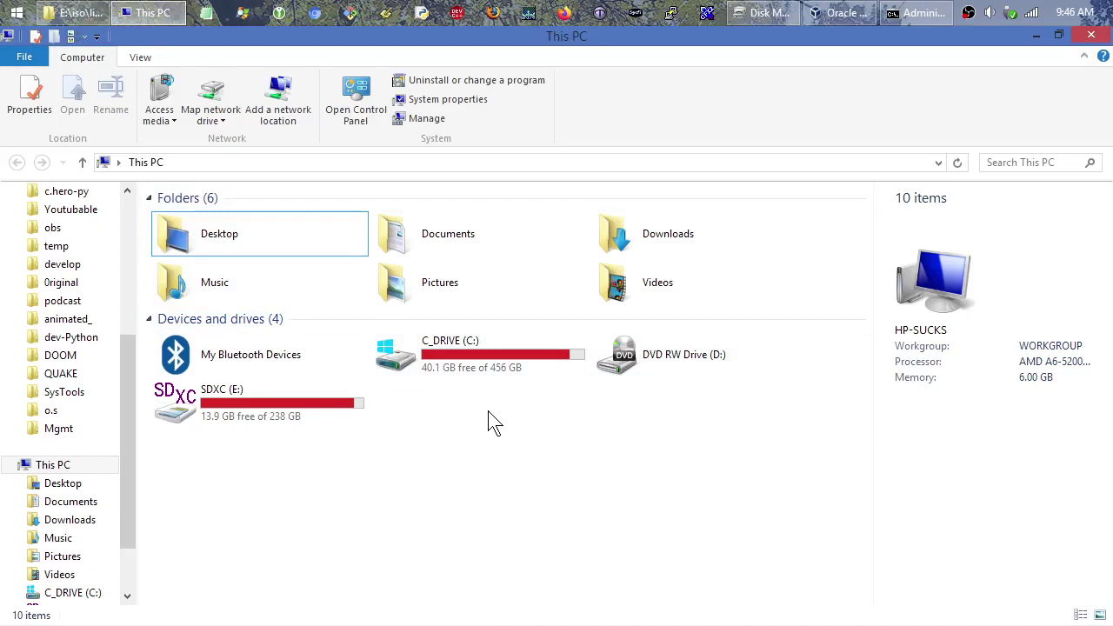
right_click(286, 406)
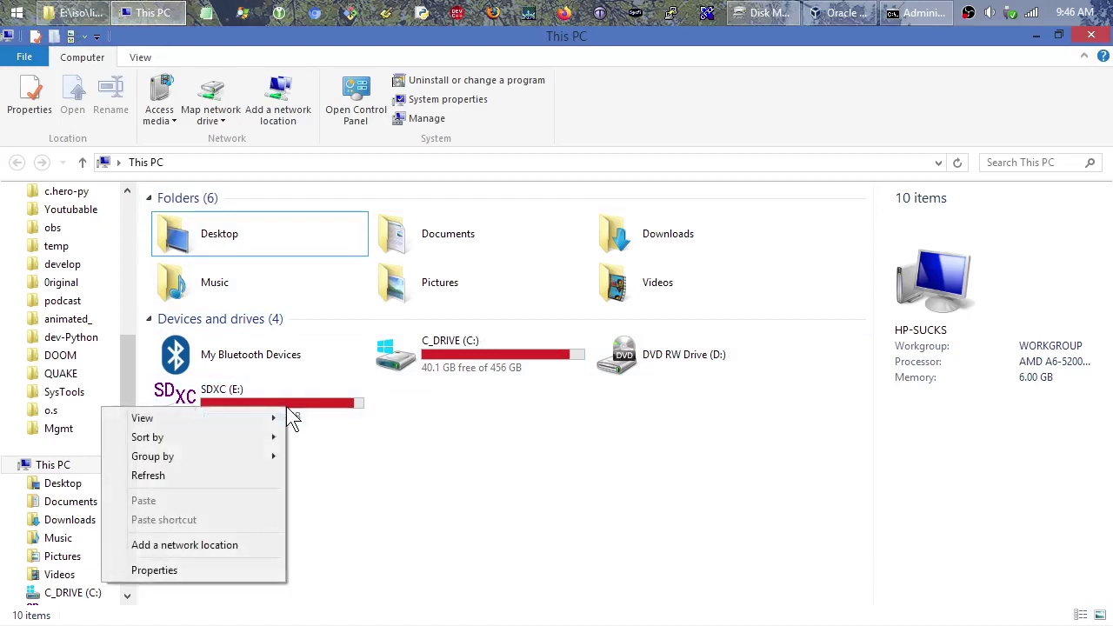
left_click(228, 569)
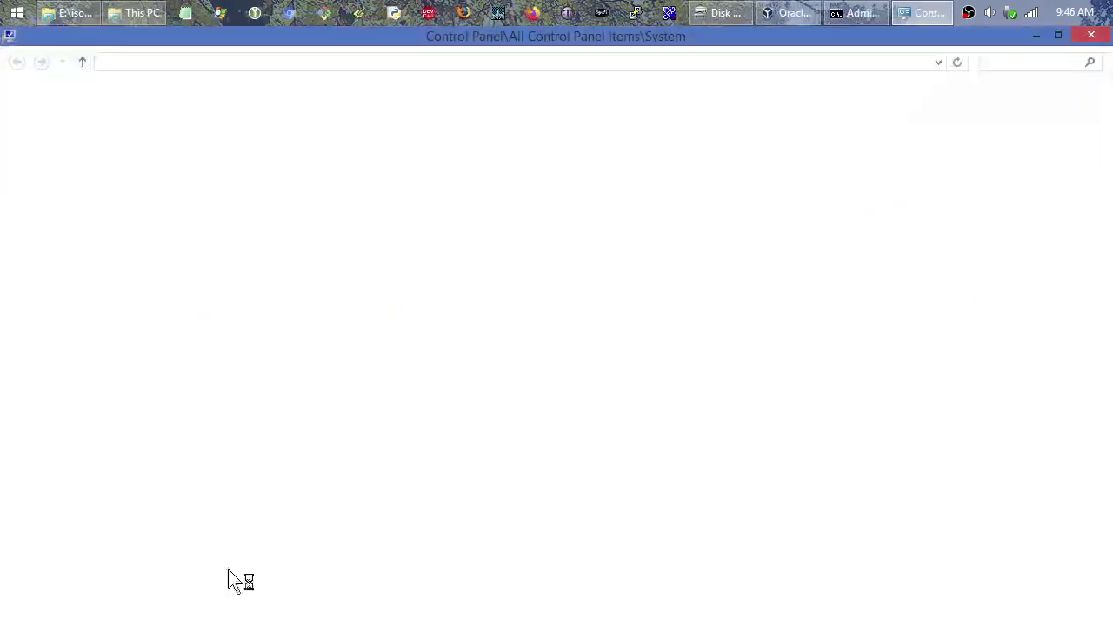
left_click(1092, 36)
Open the SDXC (E:) drive's properties and view the hardware details of the Verbatim STORE N GO USB Device
left_click(233, 407)
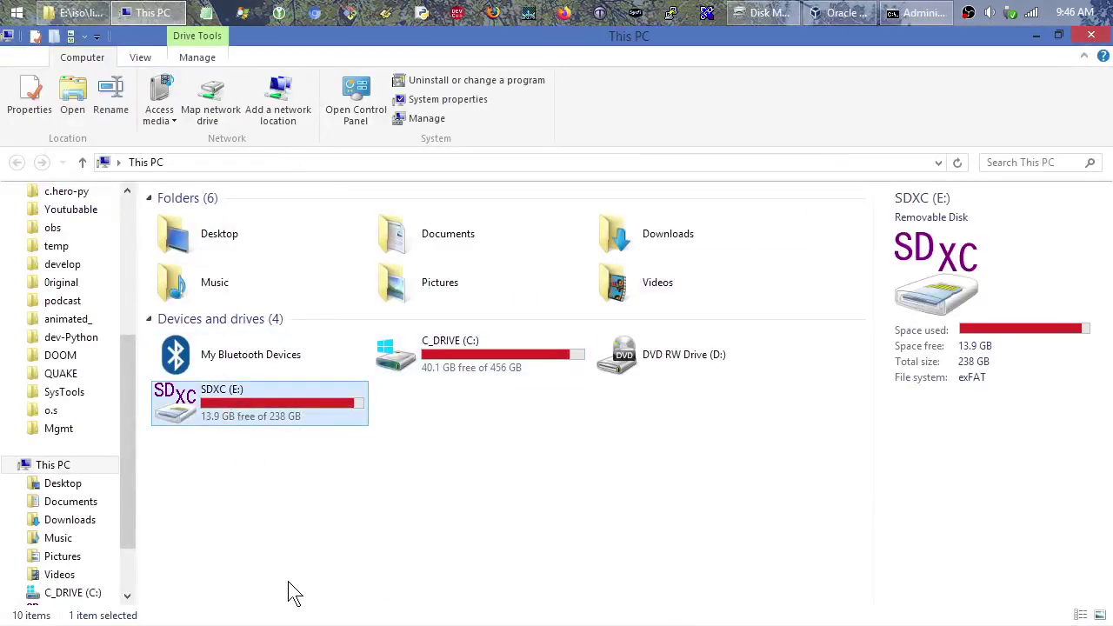
right_click(258, 408)
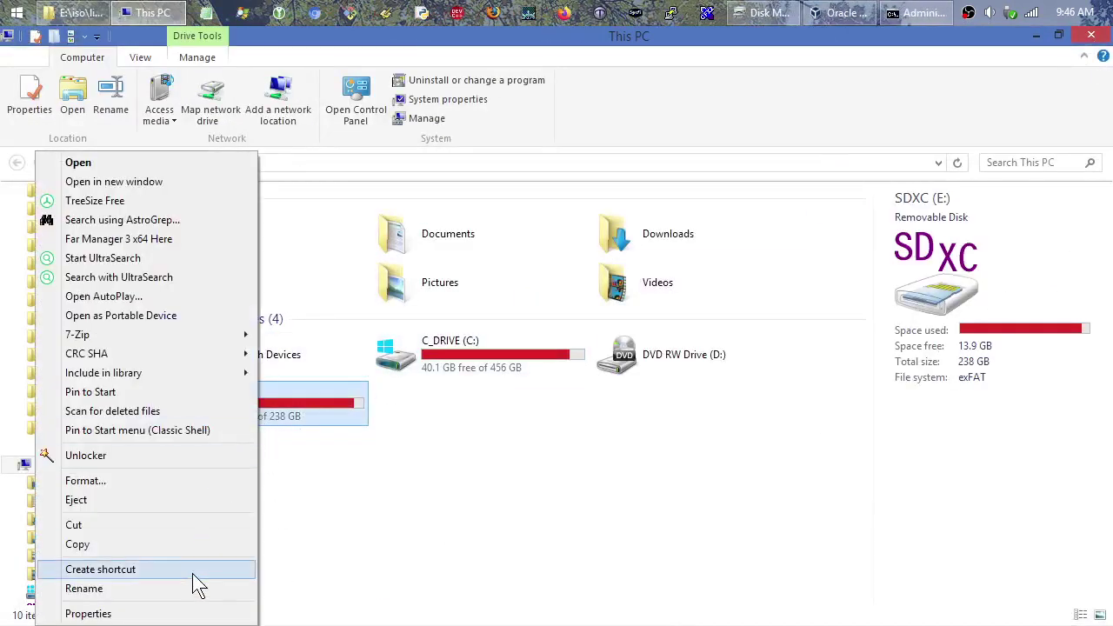
left_click(88, 613)
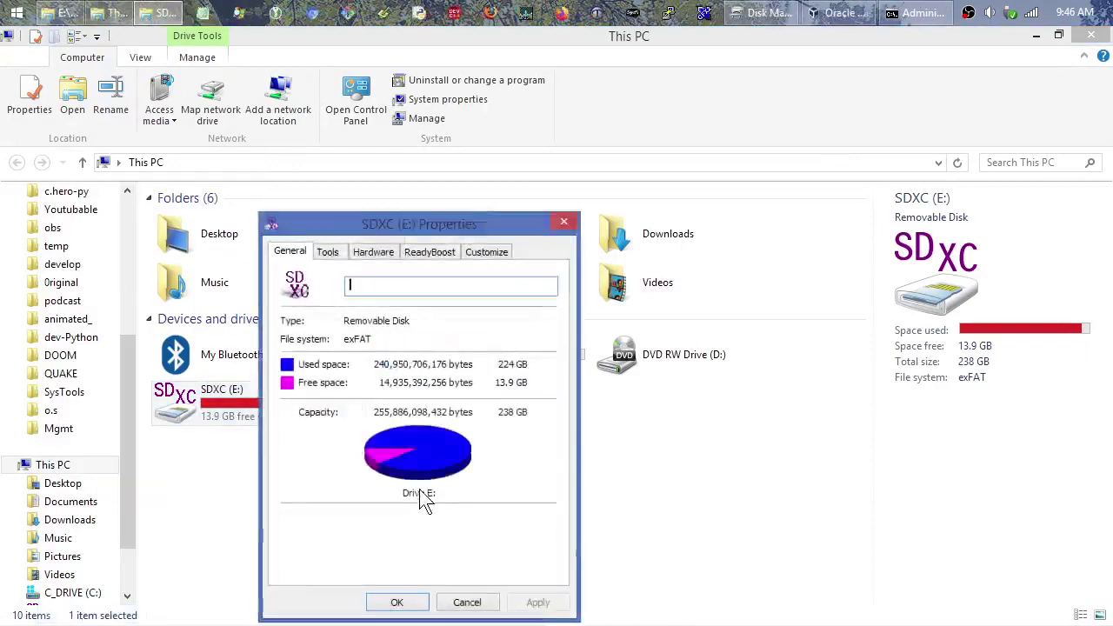
left_click(328, 252)
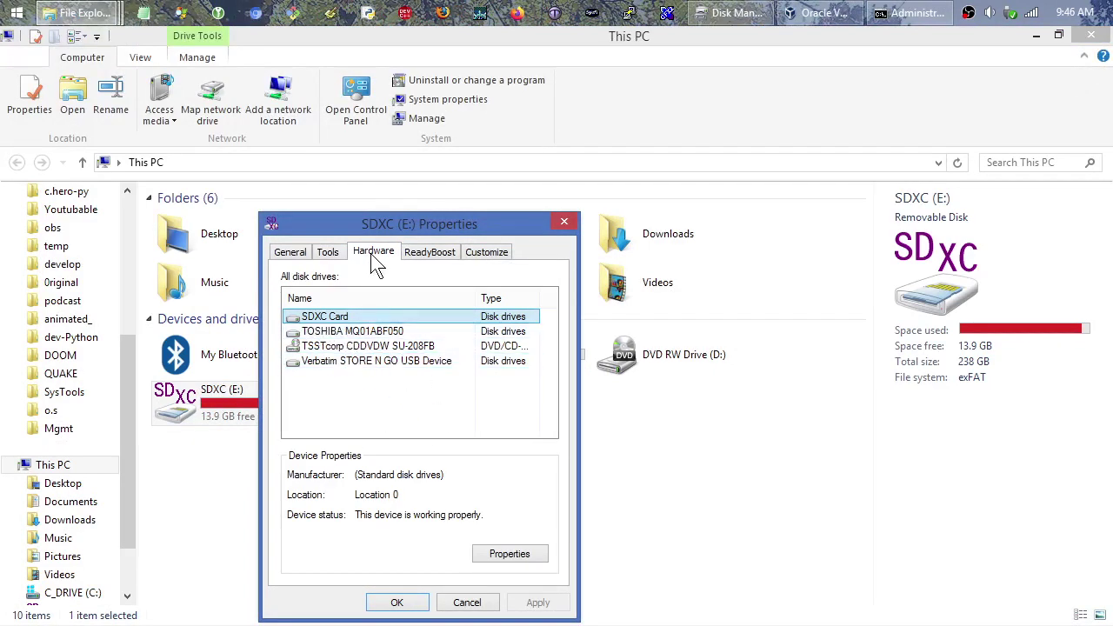
left_click(334, 363)
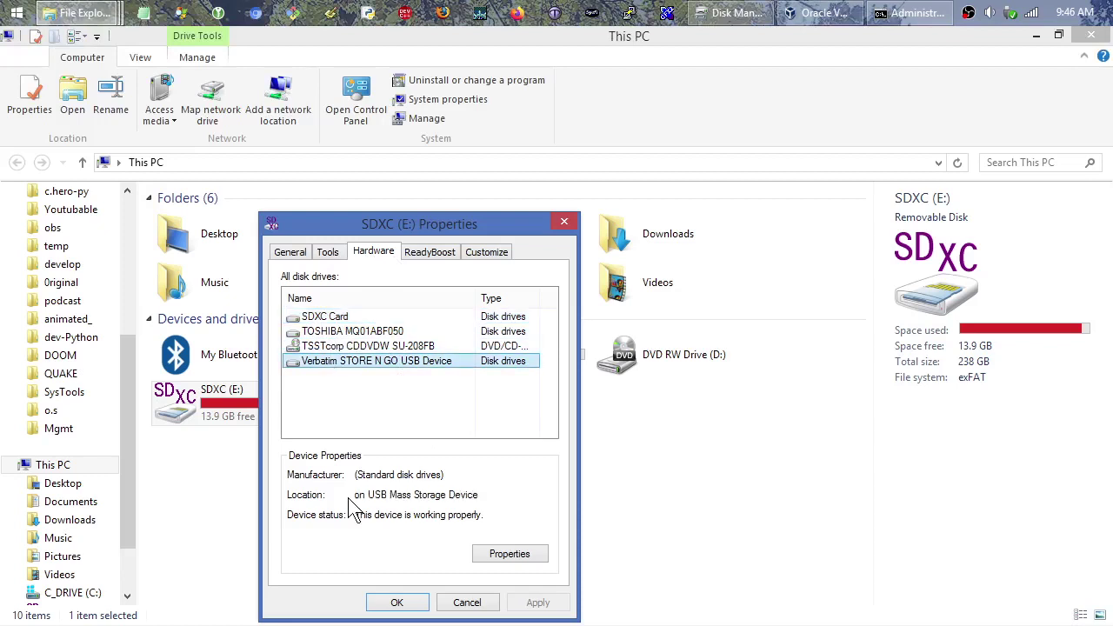
Review the Verbatim STORE N GO USB Device's removal policy and the list of ejectable devices, and close the properties dialogs
double_click(407, 360)
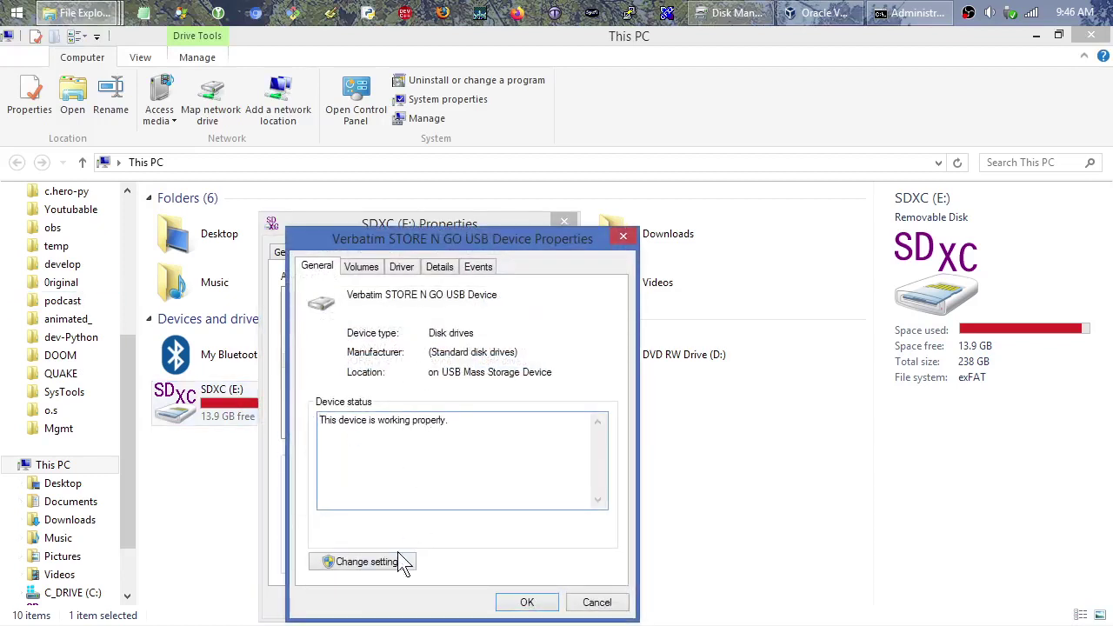
left_click(380, 567)
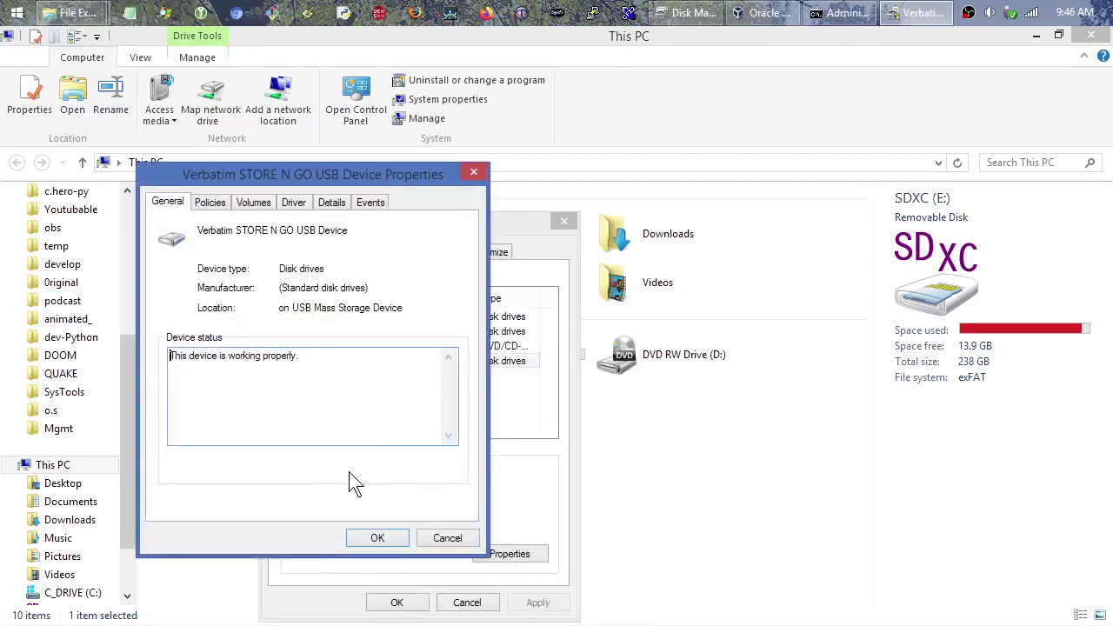
left_click(206, 207)
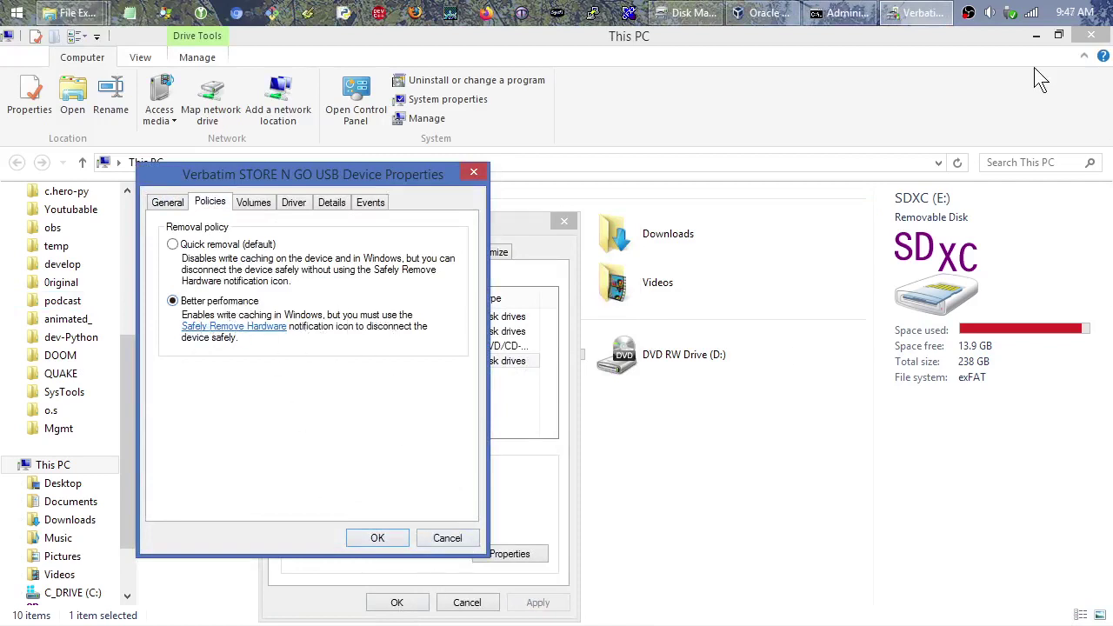
left_click(1011, 14)
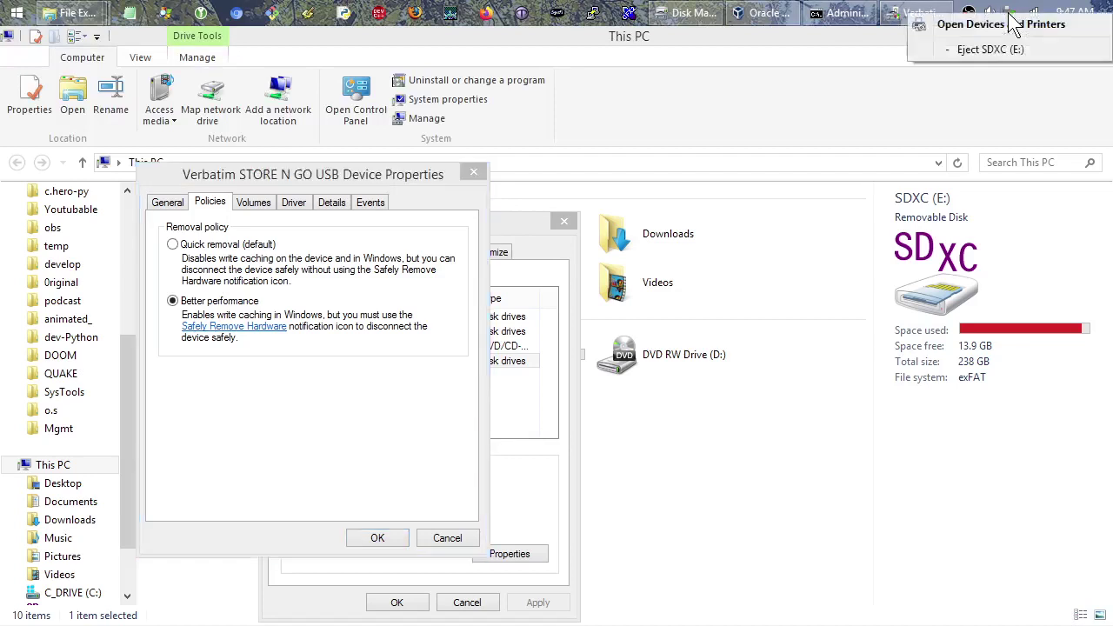
left_click(474, 173)
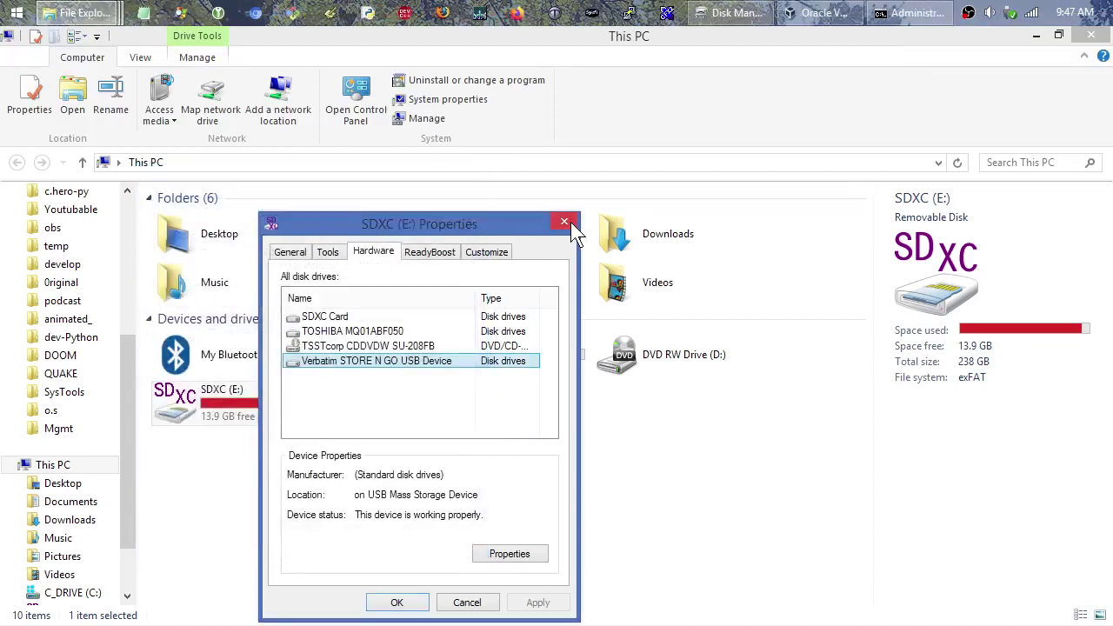
left_click(565, 222)
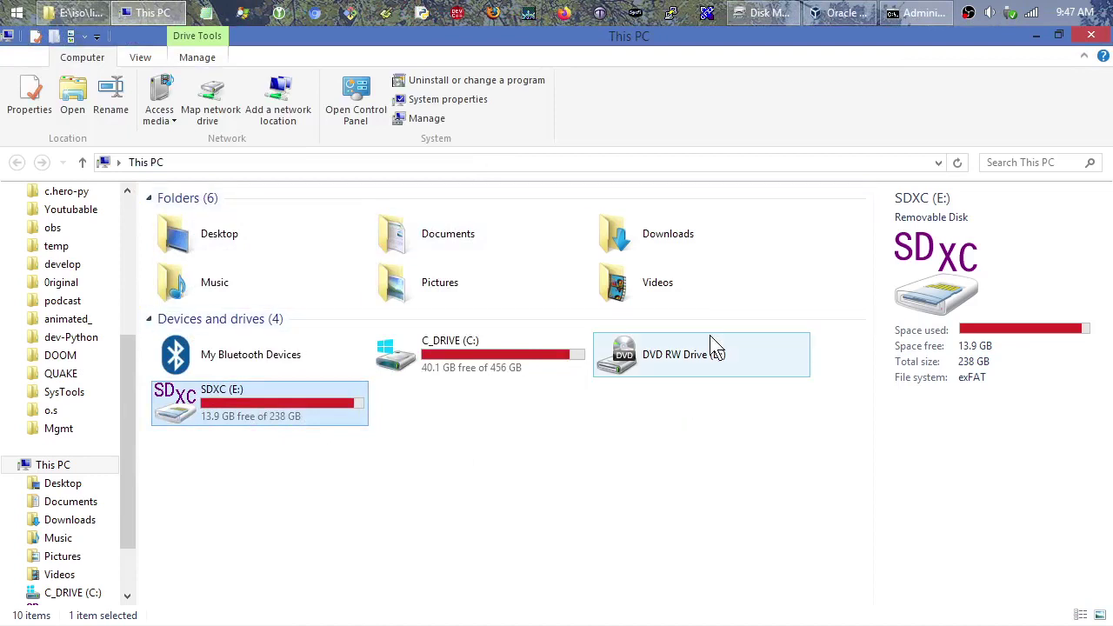
Switch to the administrator command prompt and launch "c:\Program Files\Oracle\VirtualBox\VirtualBox.exe"
left_click(936, 13)
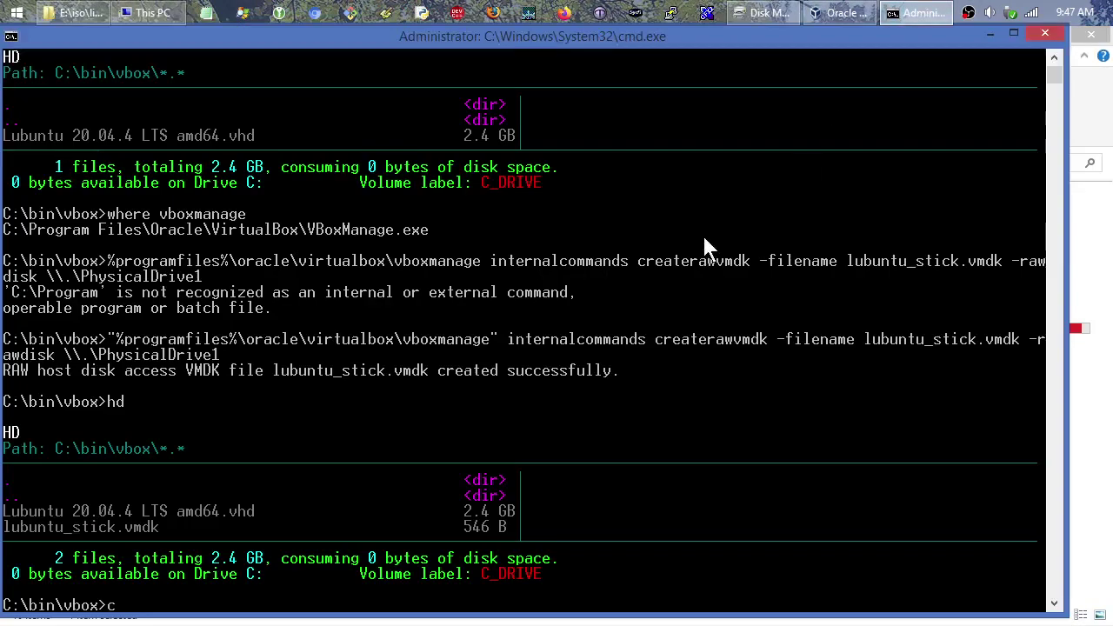
type("c:\\p")
key("Tab")
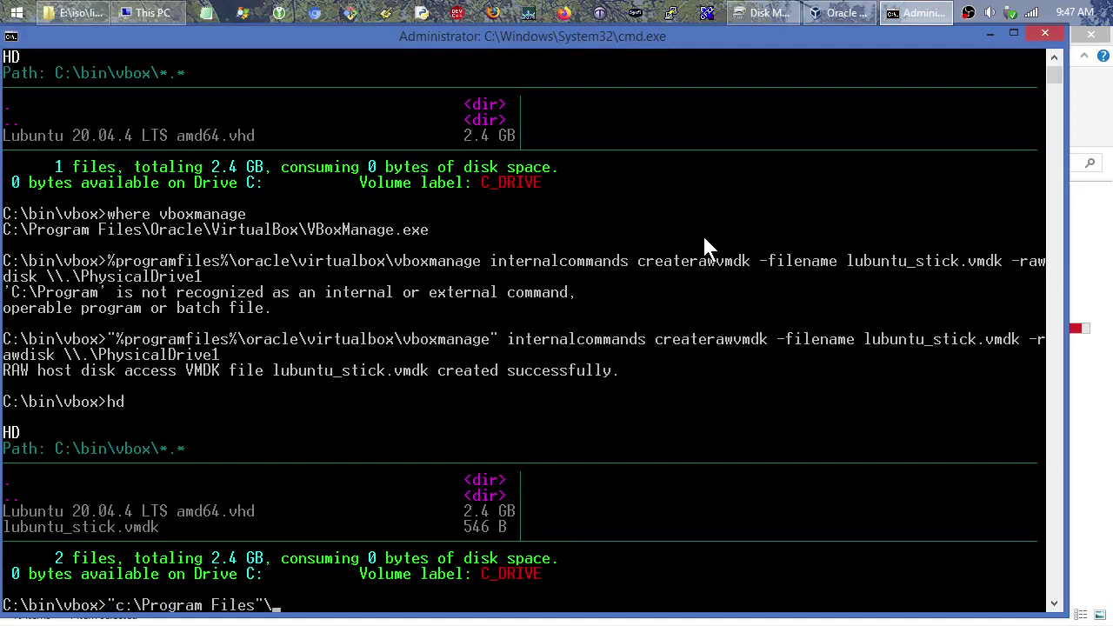
type("\\ori")
key("Tab")
type("\\vi")
key("Tab")
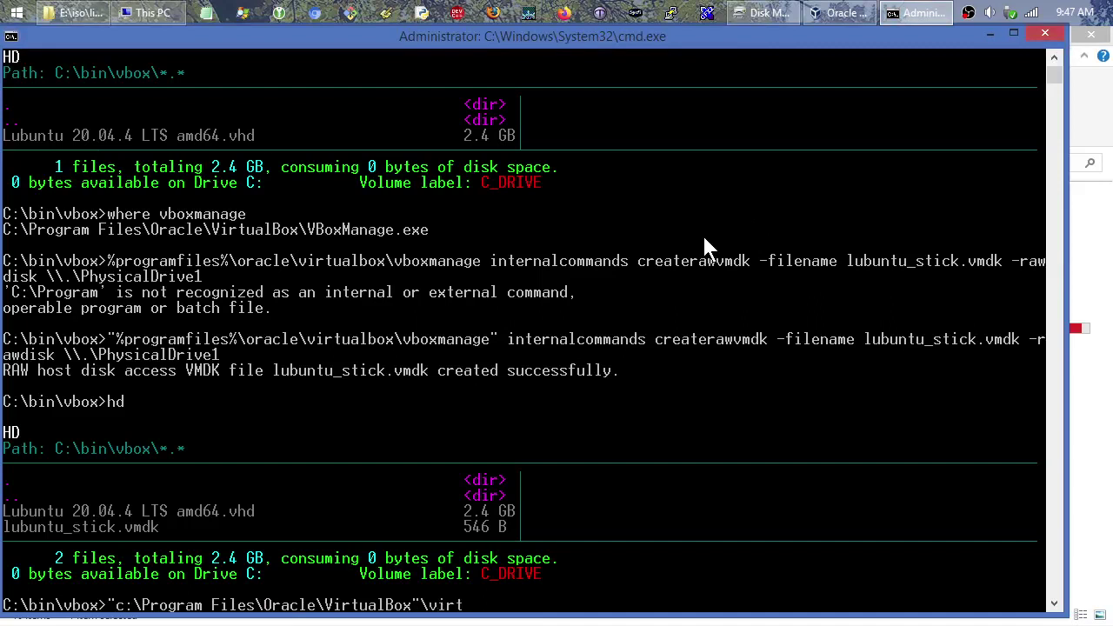
type("\\vir")
key("Tab")
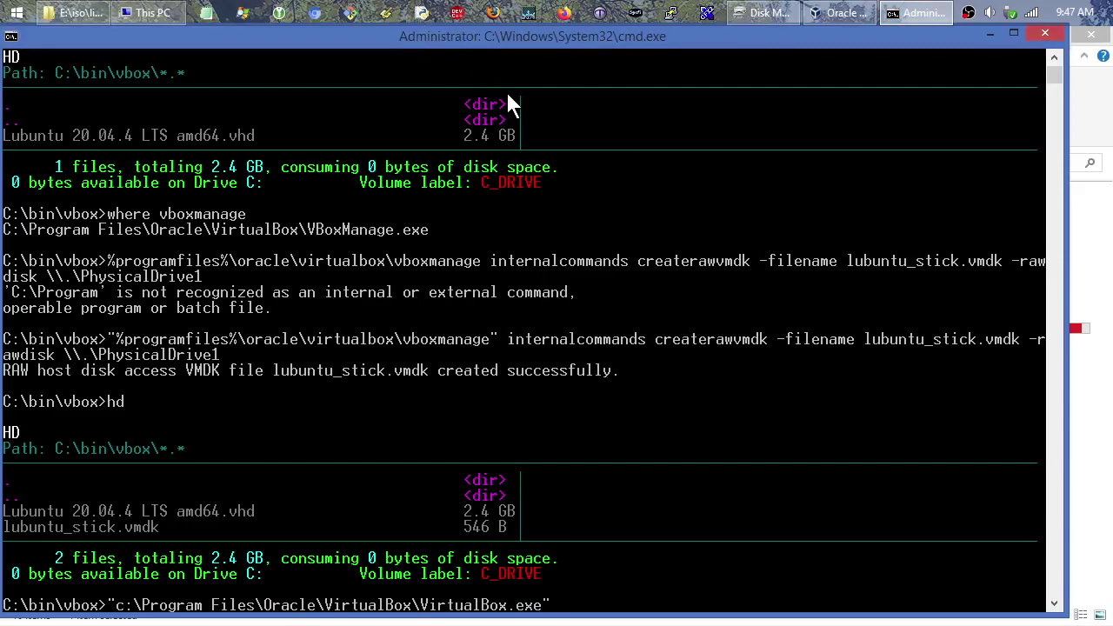
key("Return")
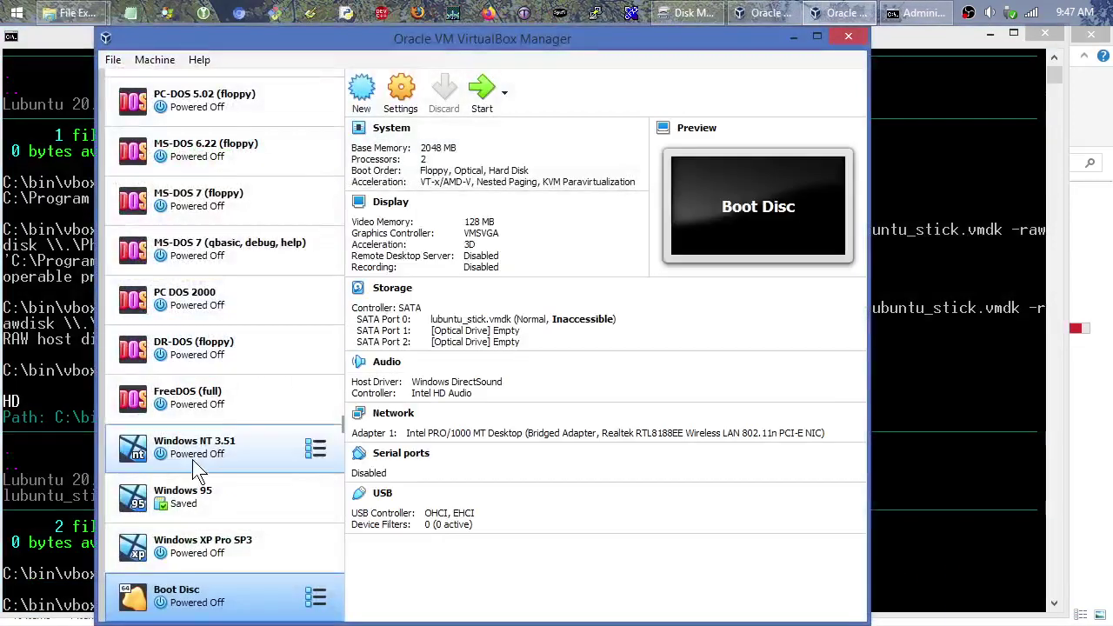
Open the Boot Disc machine's storage settings and examine the details of the attached lubuntu_stick.vmdk
right_click(187, 599)
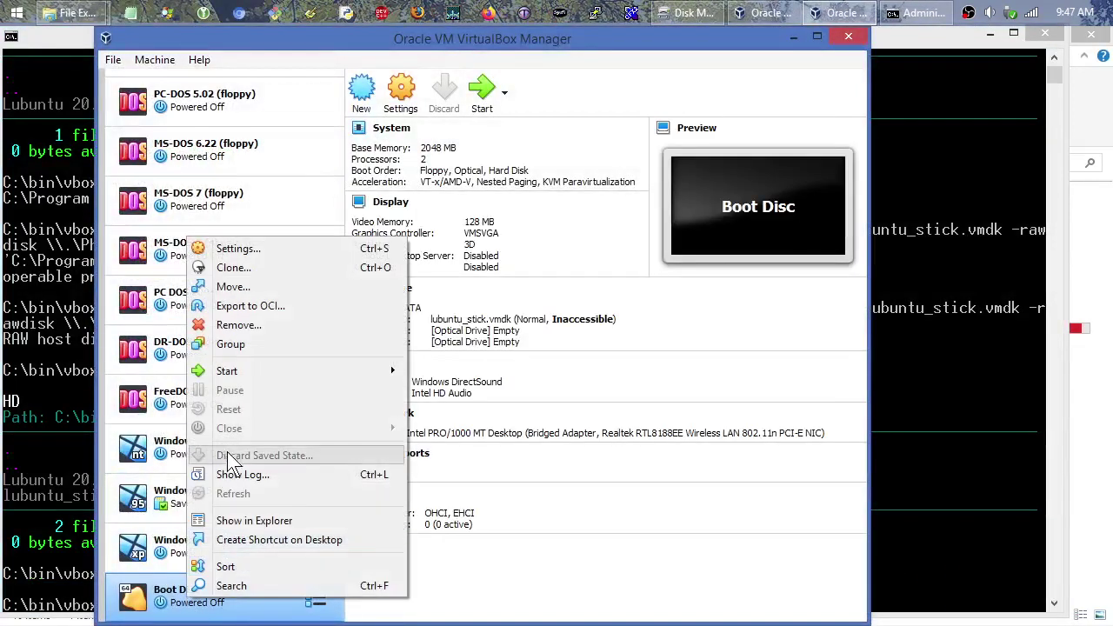
left_click(254, 250)
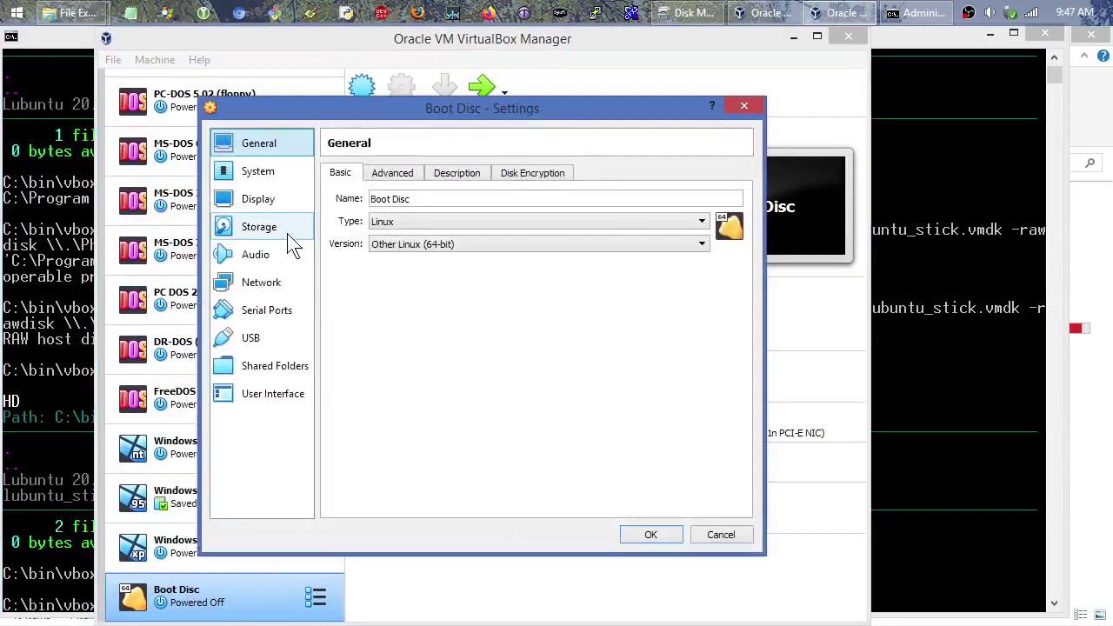
left_click(288, 233)
left_click(375, 214)
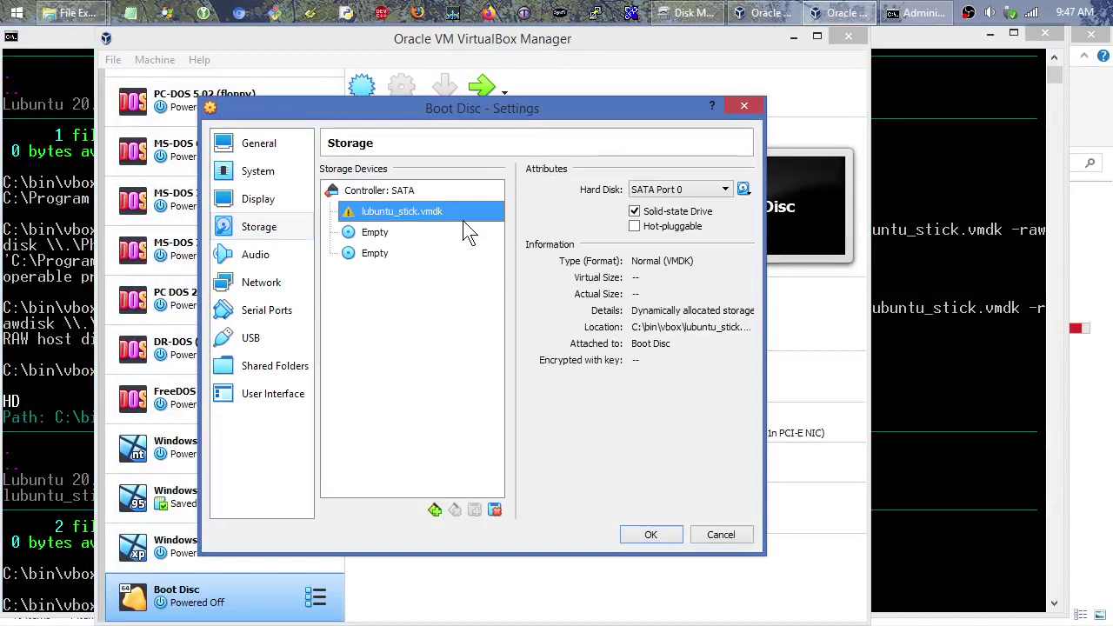
mouse_move(463, 220)
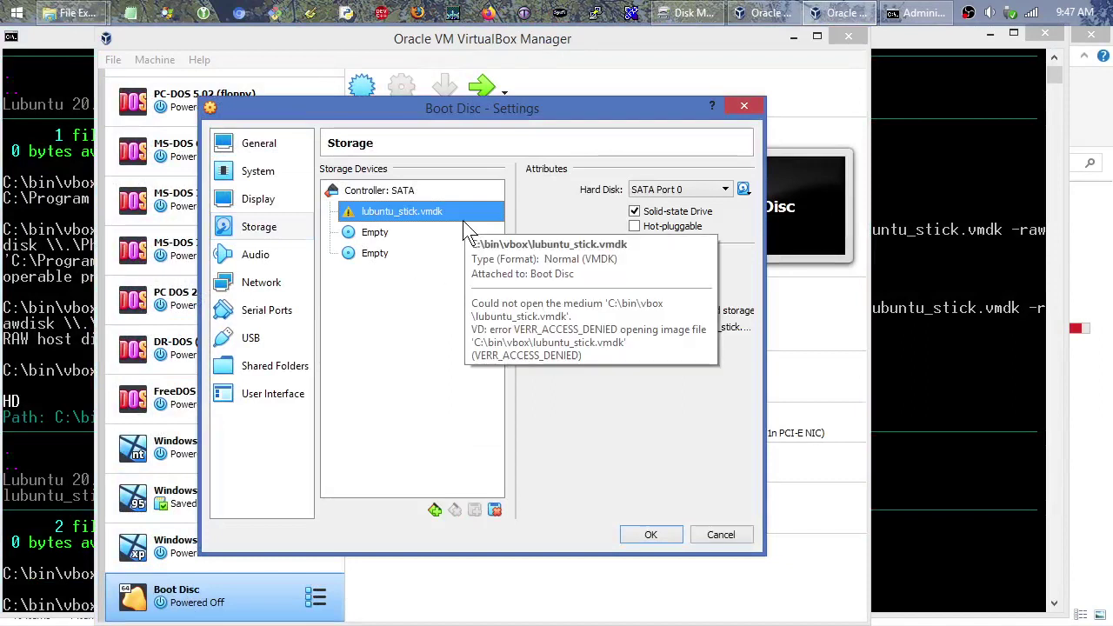
Try to reattach c:\bin\vbox\lubuntu_stick.vmdk as the SATA Port 0 hard disk, check its details, and cancel the settings
left_click(744, 189)
left_click(771, 233)
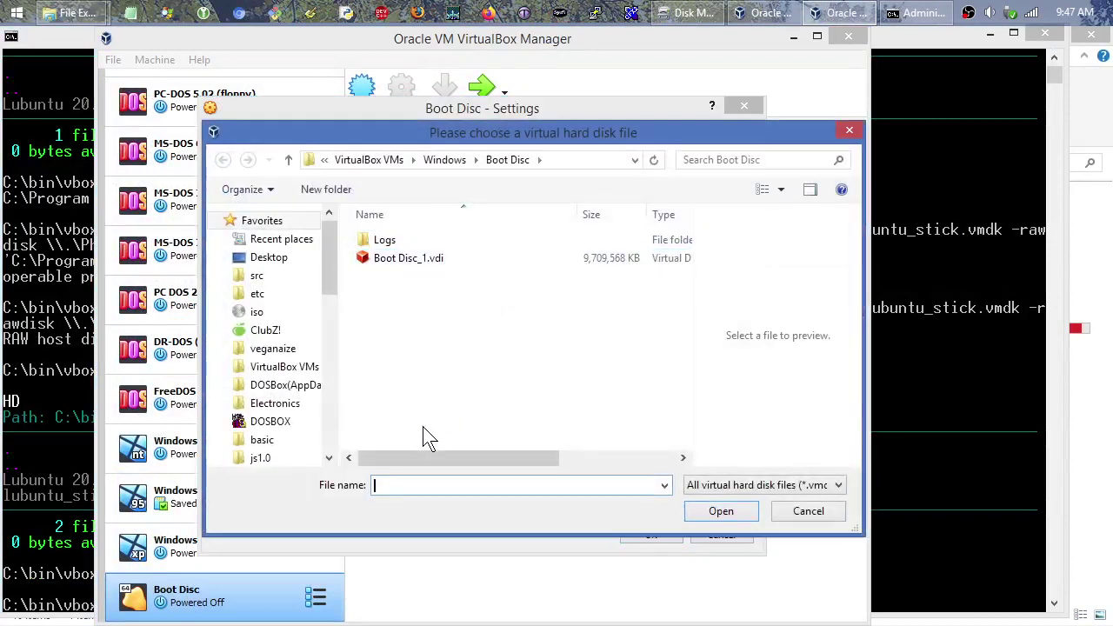
type("c:\\bin\\")
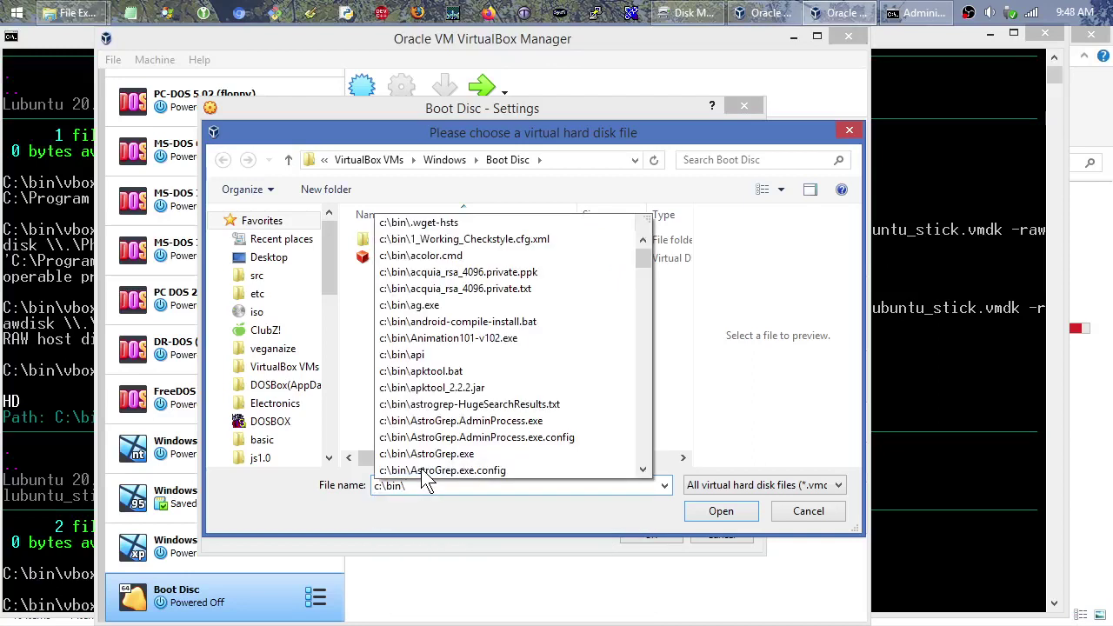
type("vbox\\")
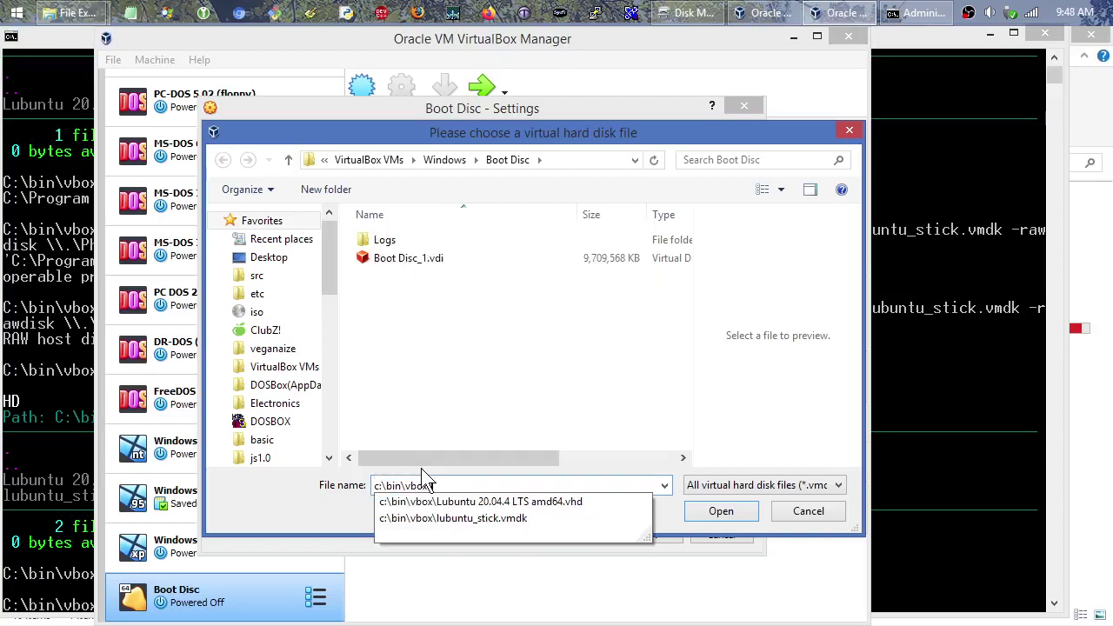
key("Down")
key("Down")
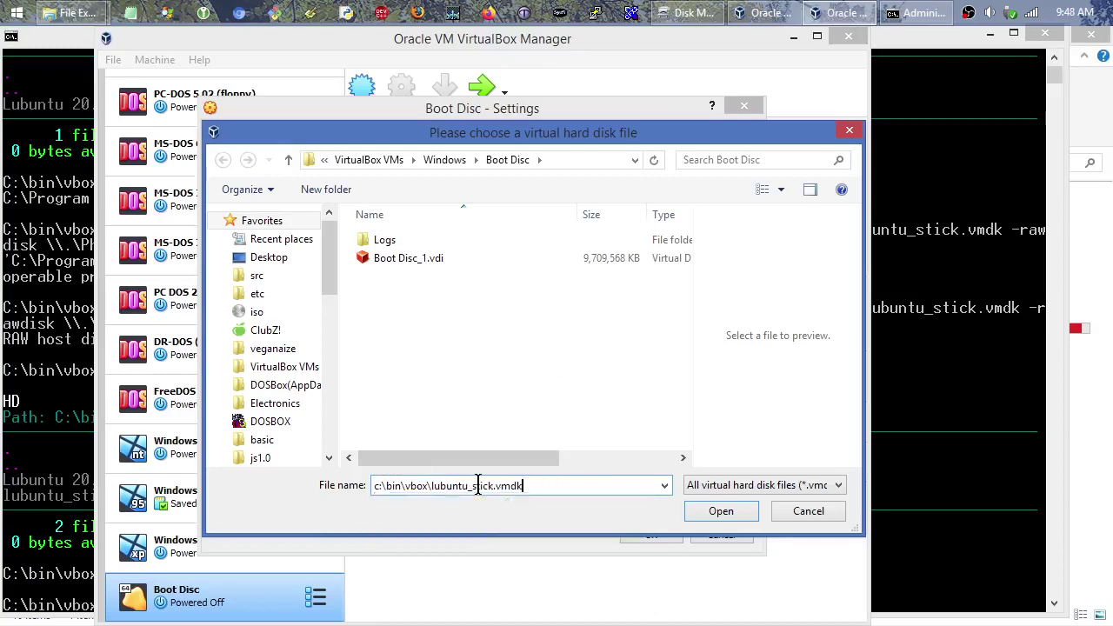
key("Return")
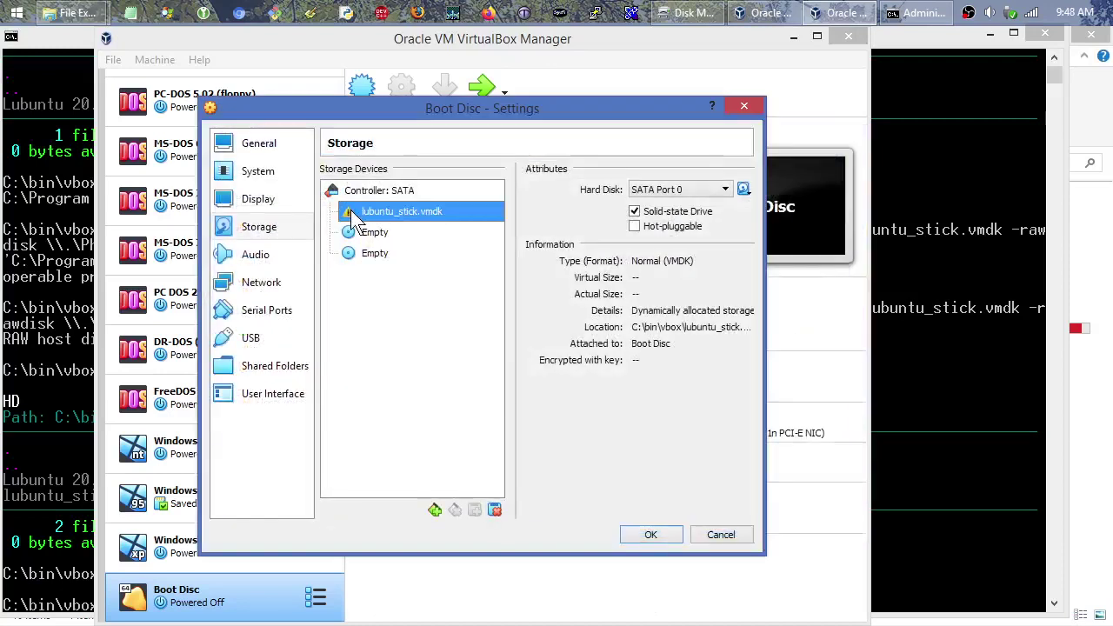
mouse_move(351, 214)
mouse_move(387, 219)
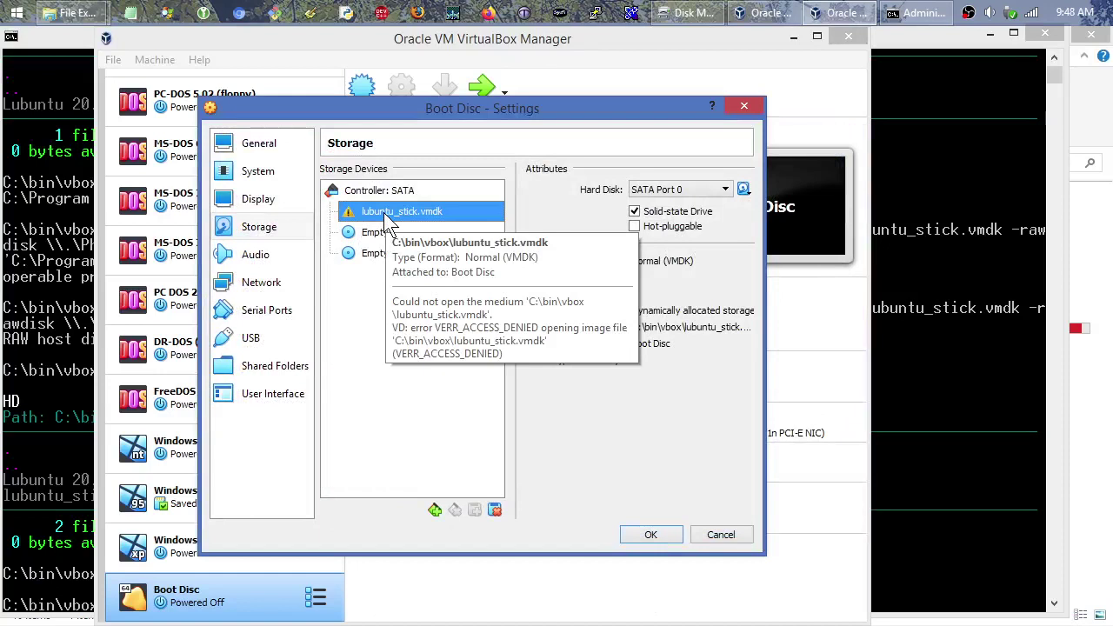
left_click(722, 535)
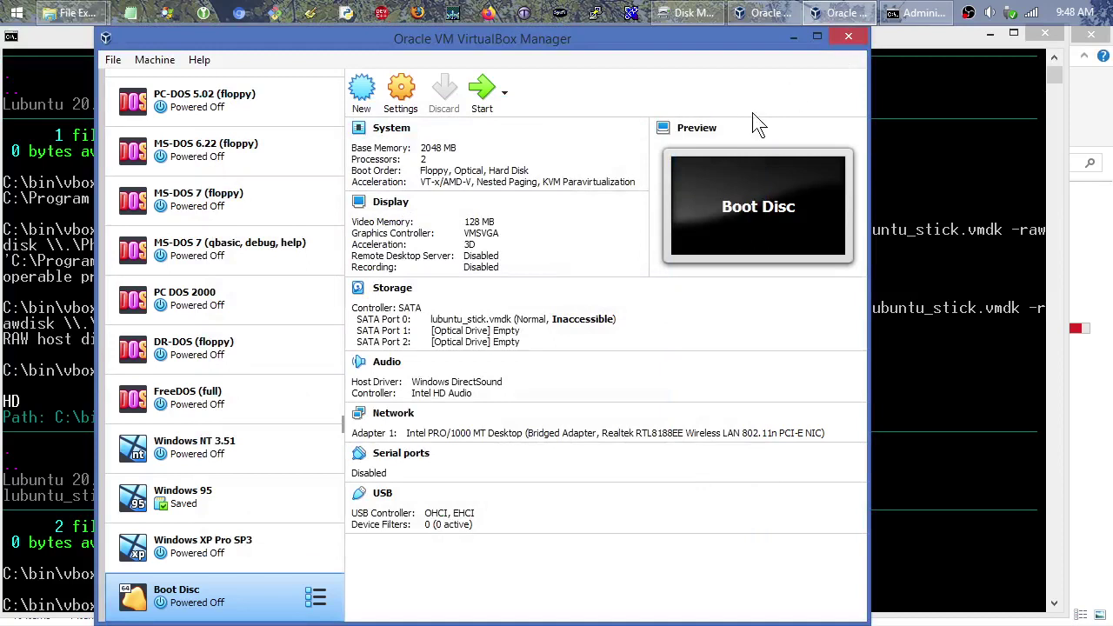
Close VirtualBox Manager and relaunch VirtualBox.exe from the administrator command prompt
left_click(848, 35)
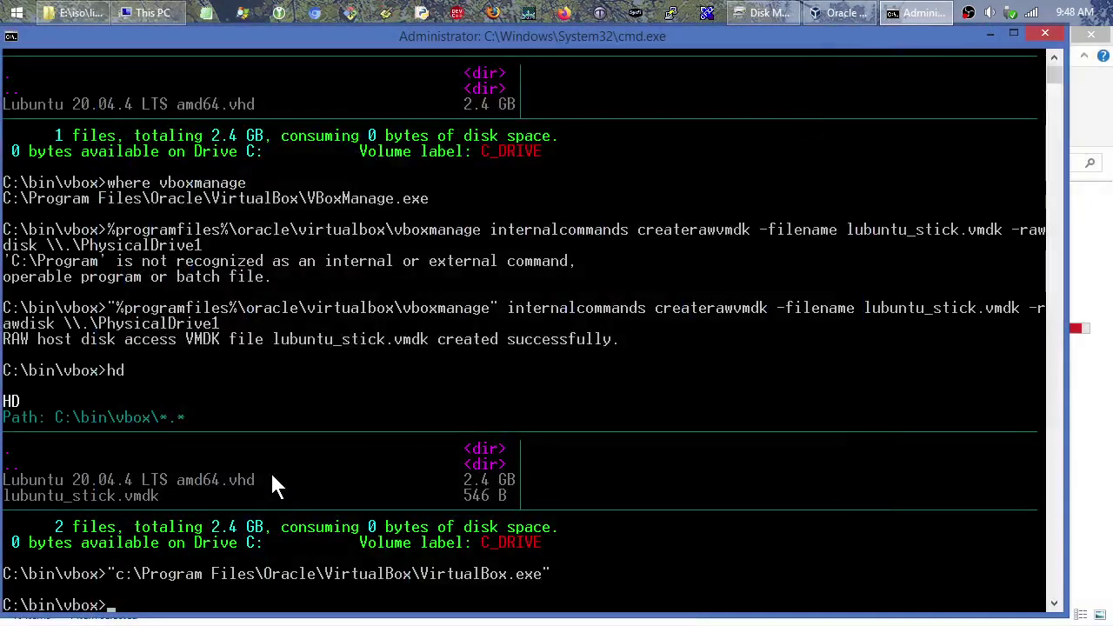
key("Up")
key("Return")
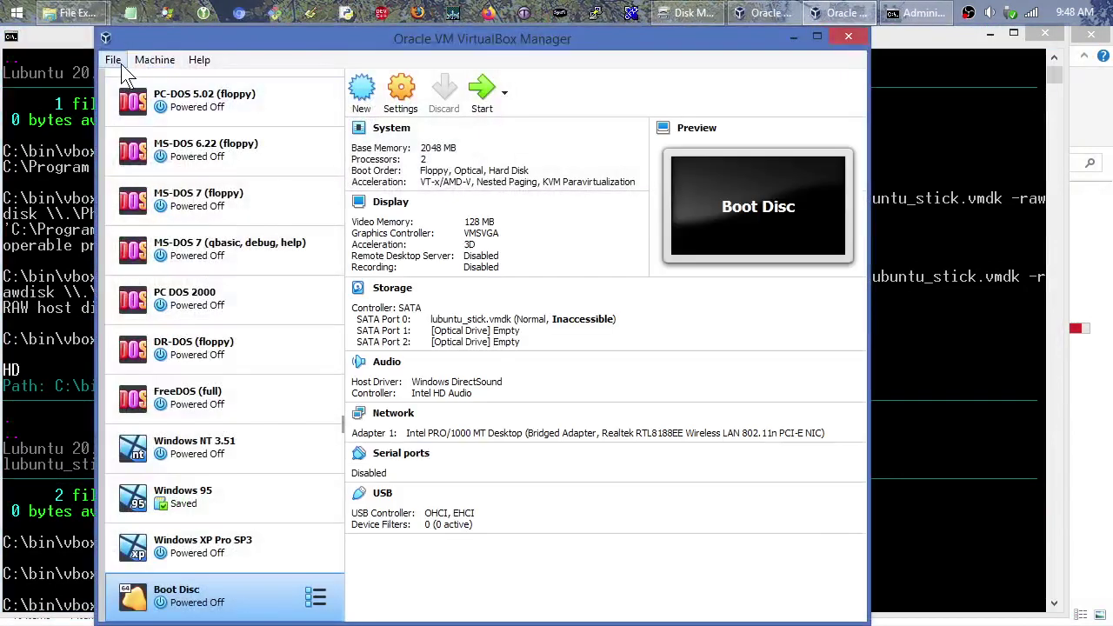
Examine lubuntu_stick.vmdk and its available actions among the hard disks in Virtual Media Manager, and close the manager
left_click(115, 61)
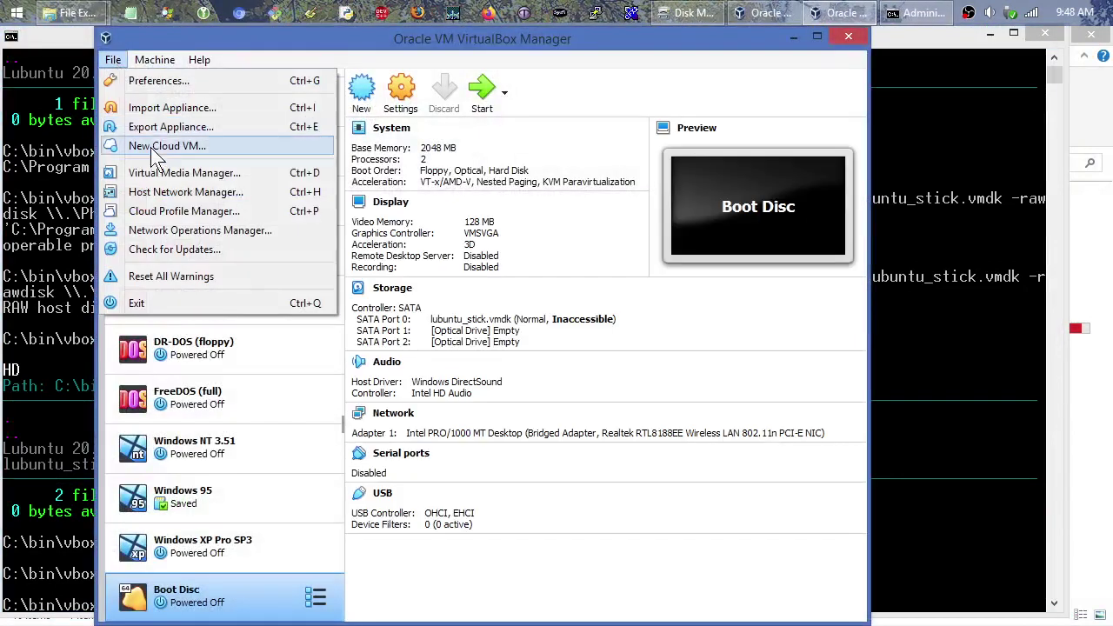
left_click(168, 176)
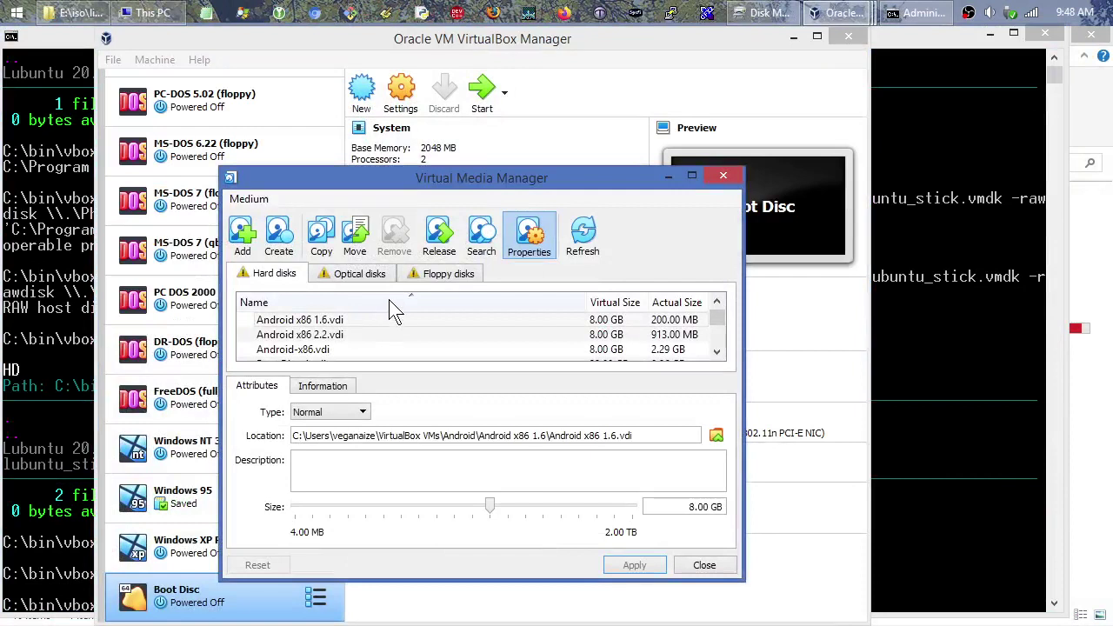
left_click_drag(714, 318, 727, 341)
left_click(393, 321)
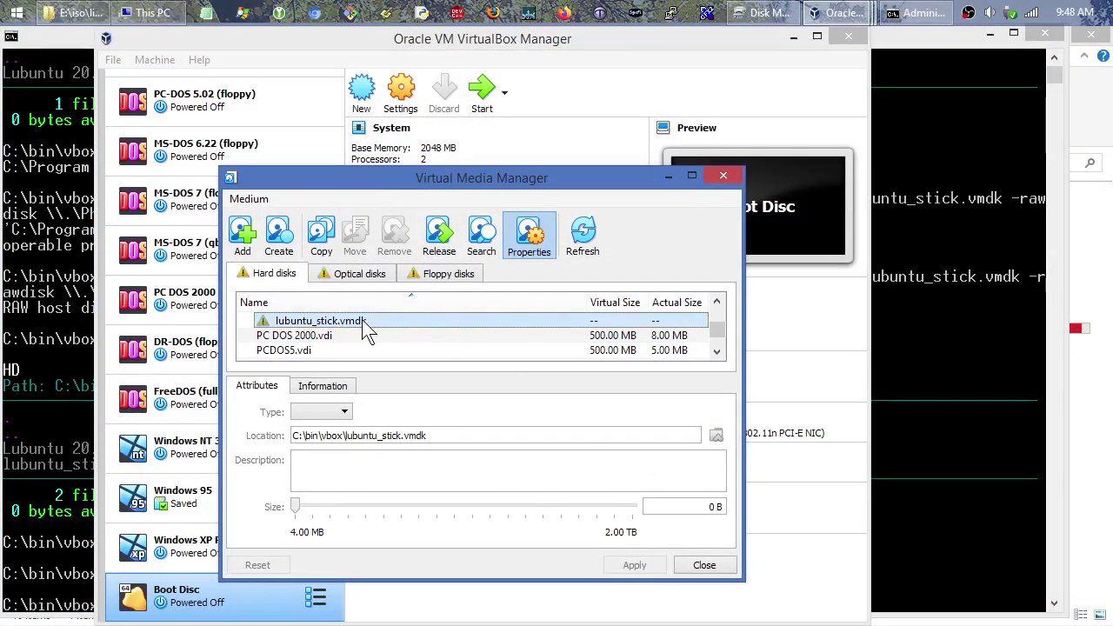
right_click(364, 327)
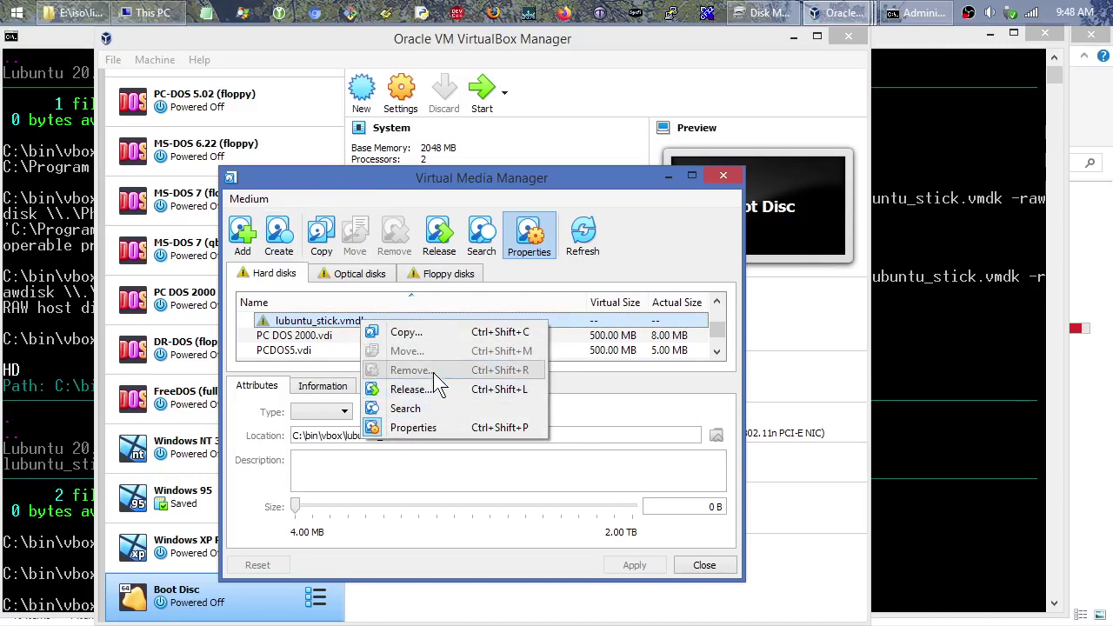
left_click(707, 563)
left_click(707, 564)
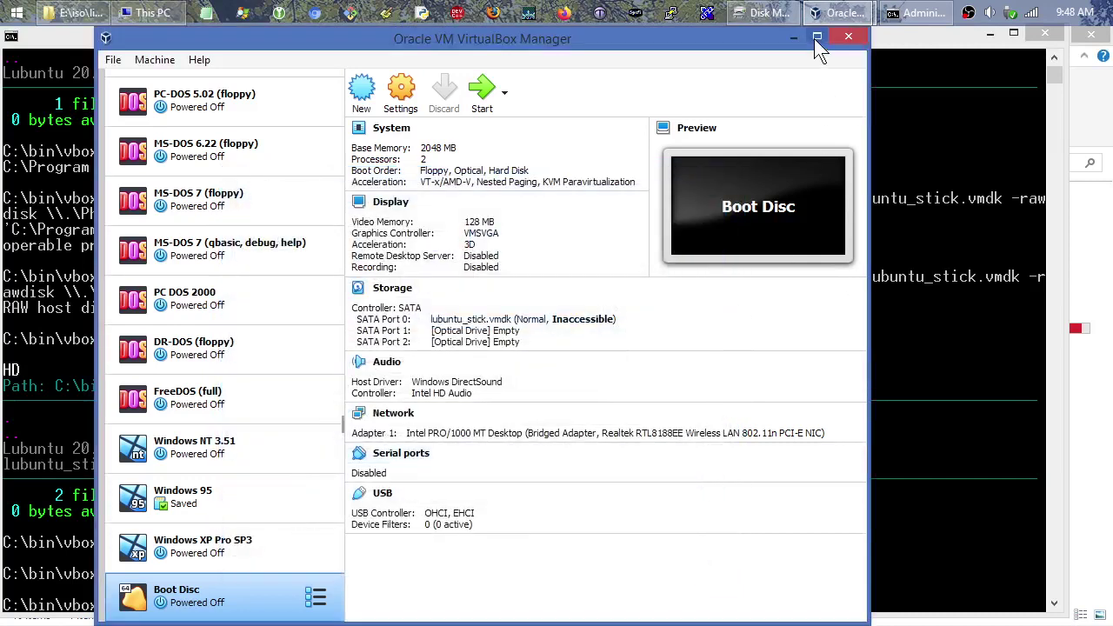
Close the relaunched VirtualBox Manager and exit the administrator command prompt
left_click(848, 36)
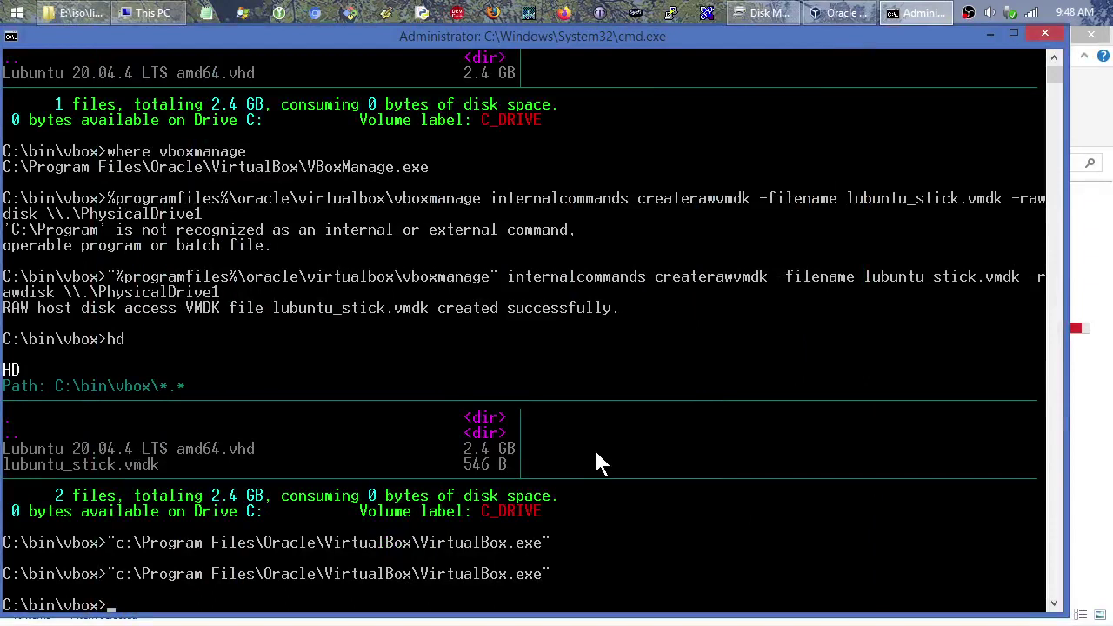
type("it")
key("Return")
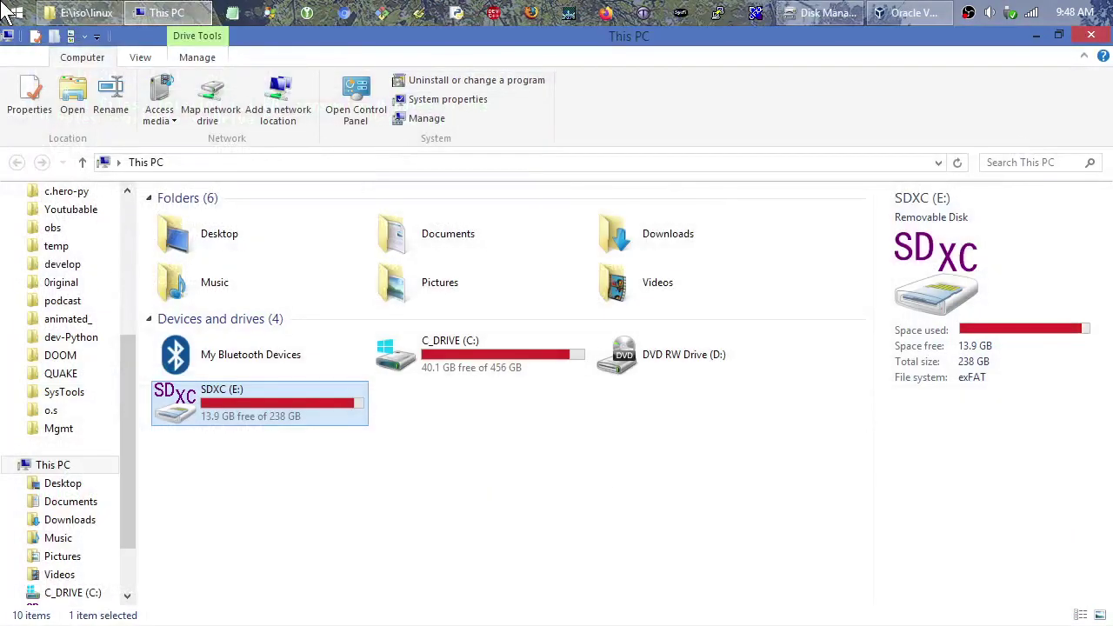
Close the remaining VirtualBox Manager window and switch to Disk Management
left_click(6, 12)
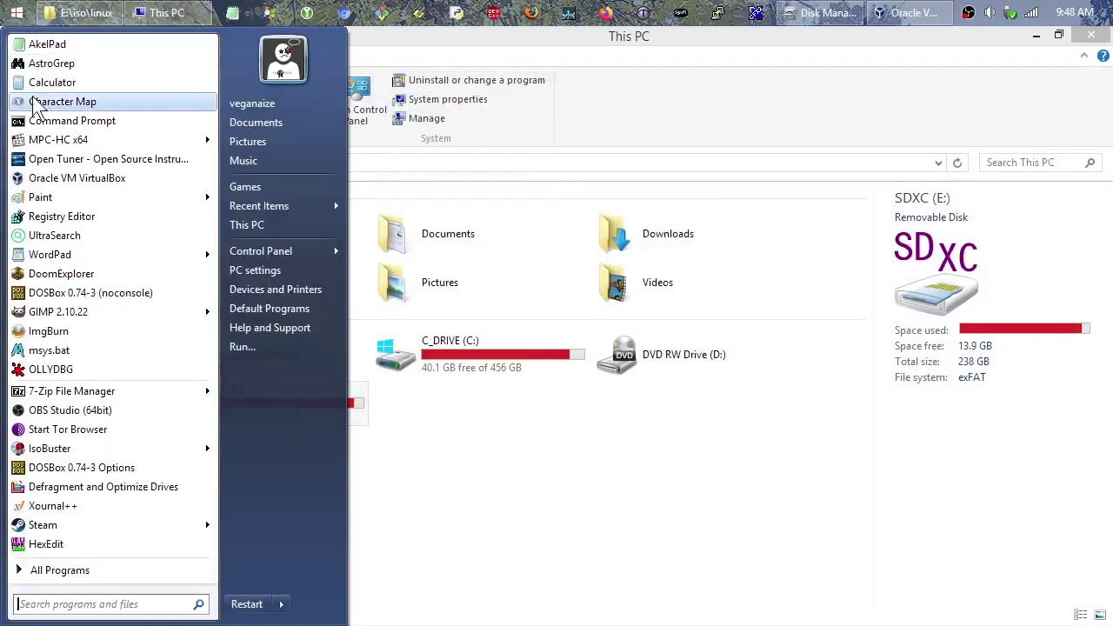
left_click(889, 19)
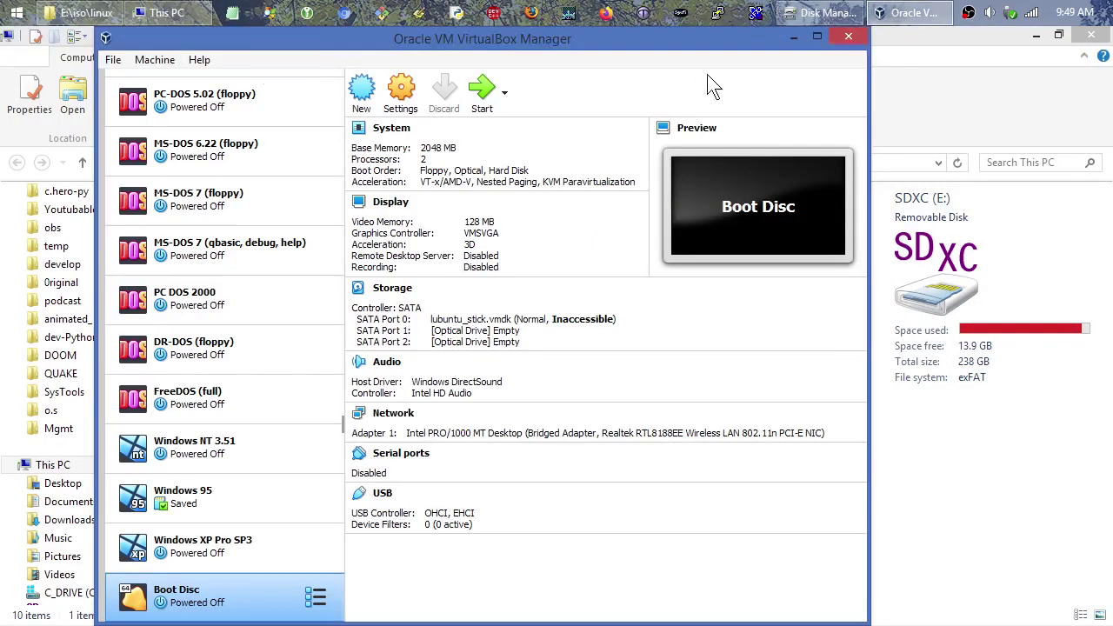
left_click(846, 32)
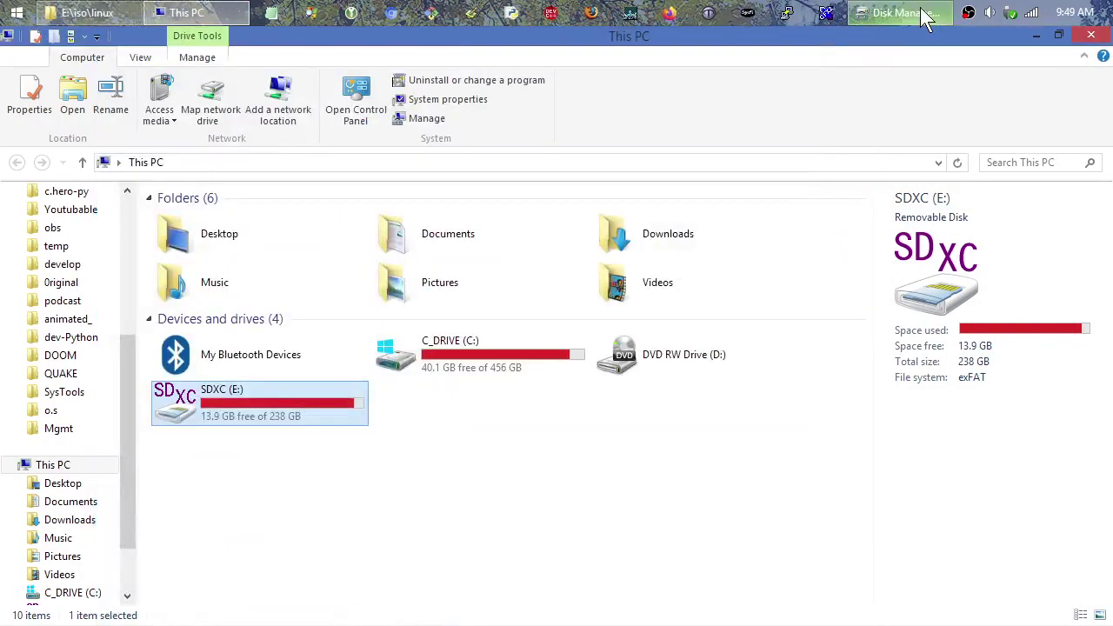
left_click(895, 16)
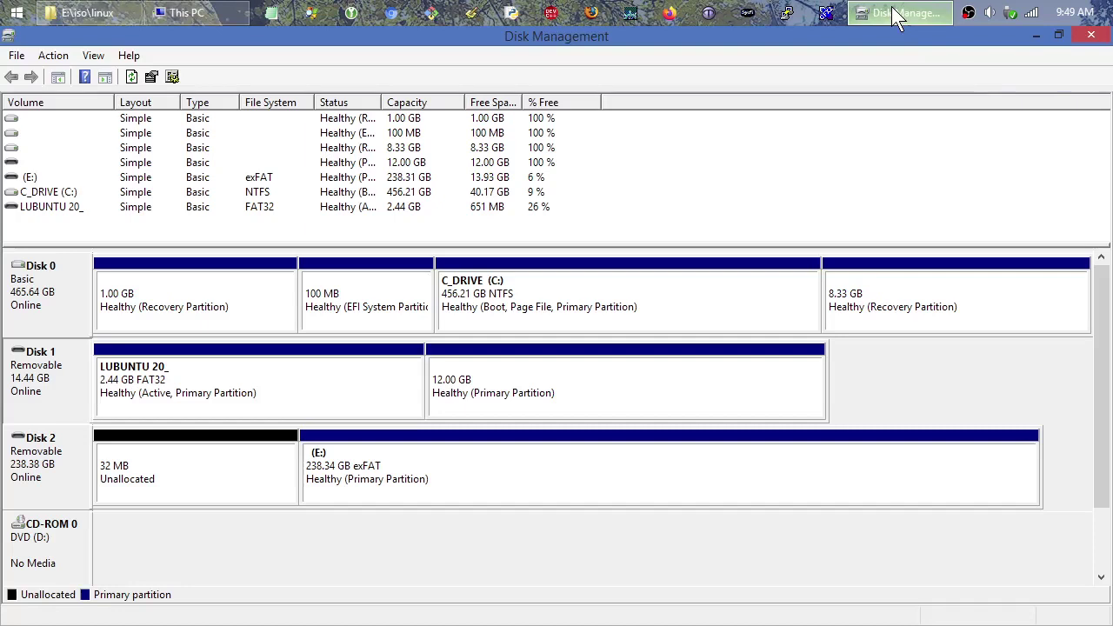
Close Disk Management and launch Oracle VM VirtualBox
left_click(1089, 35)
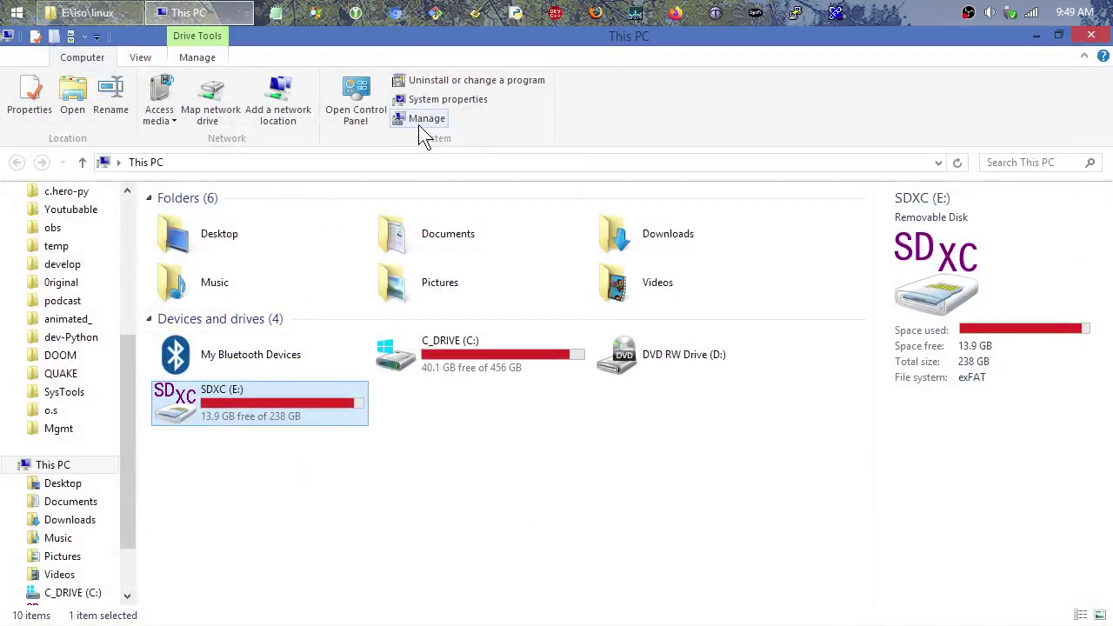
left_click(10, 13)
right_click(131, 178)
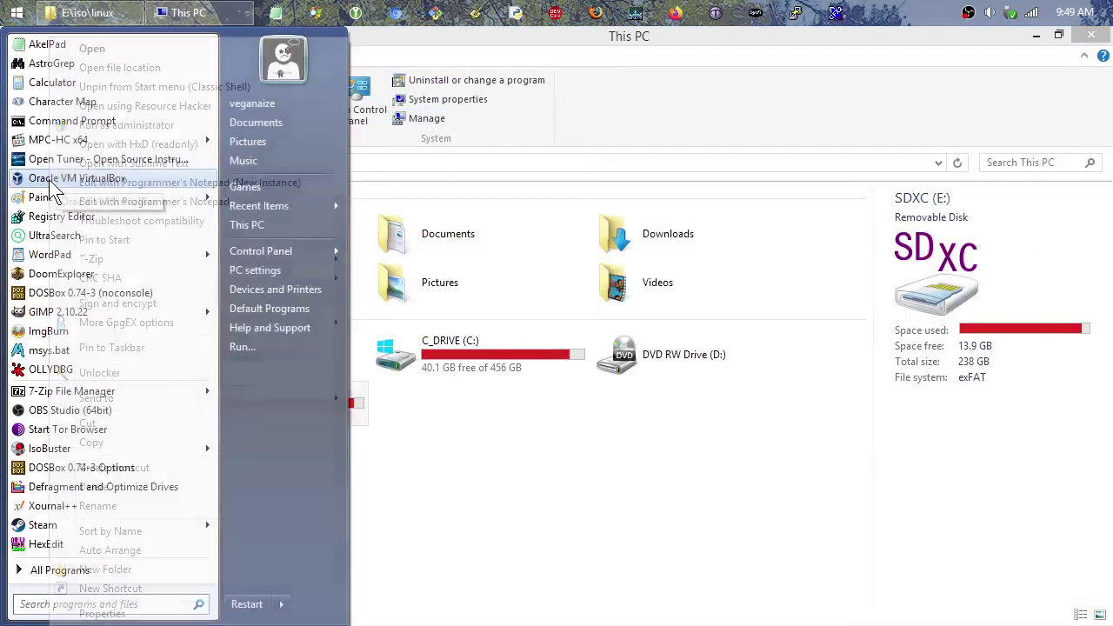
key("Escape")
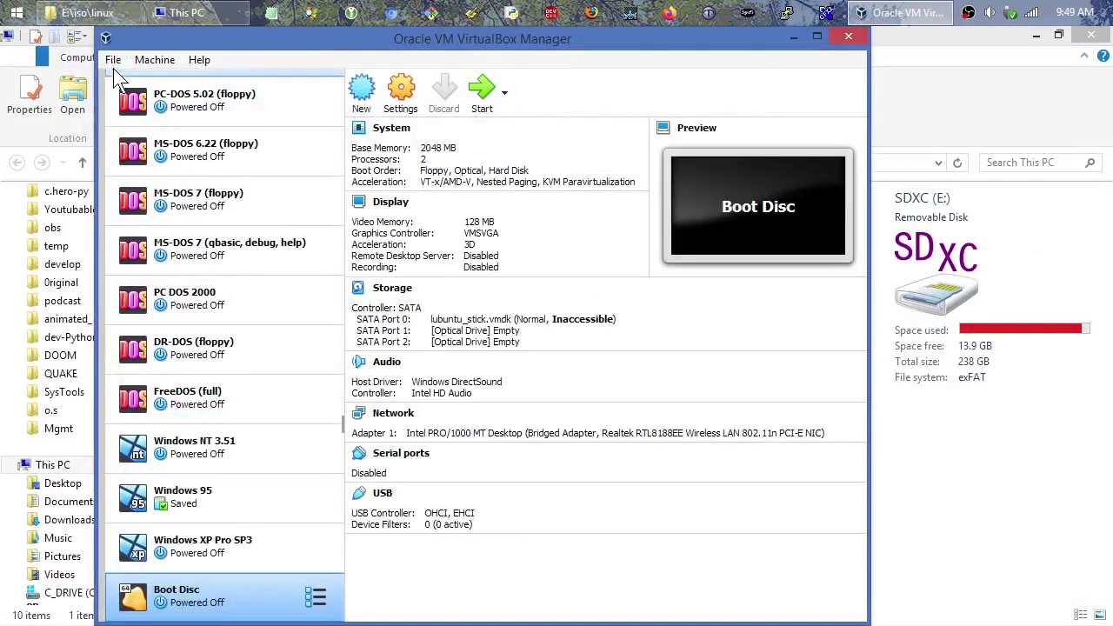
Check lubuntu_stick.vmdk and its available actions among the hard disks in Virtual Media Manager, and close the manager
left_click(113, 63)
left_click(181, 173)
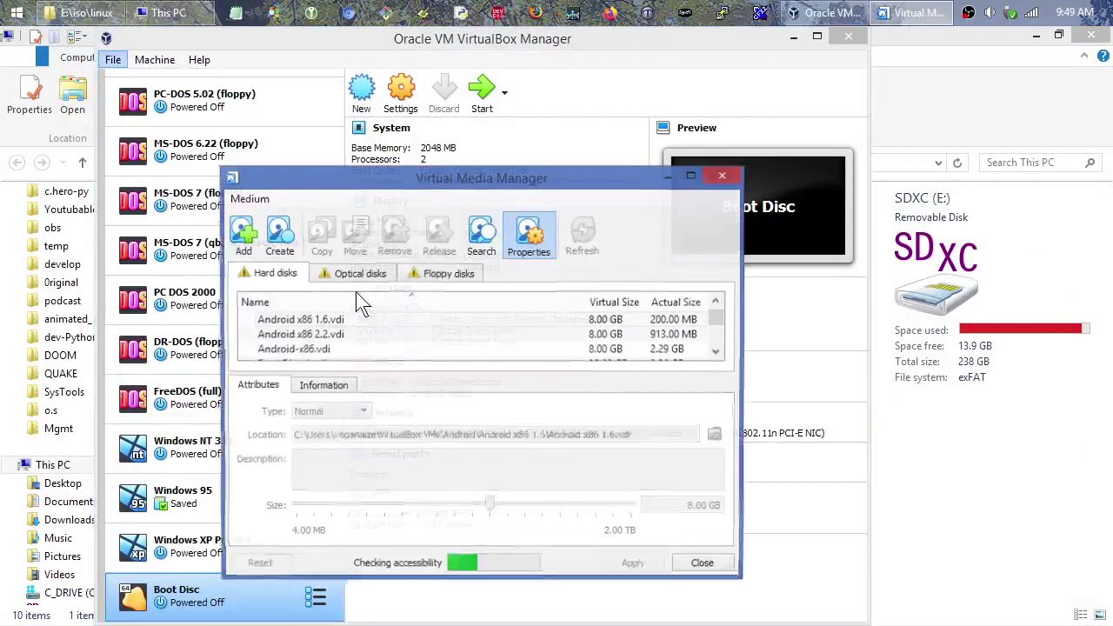
left_click_drag(717, 318, 718, 330)
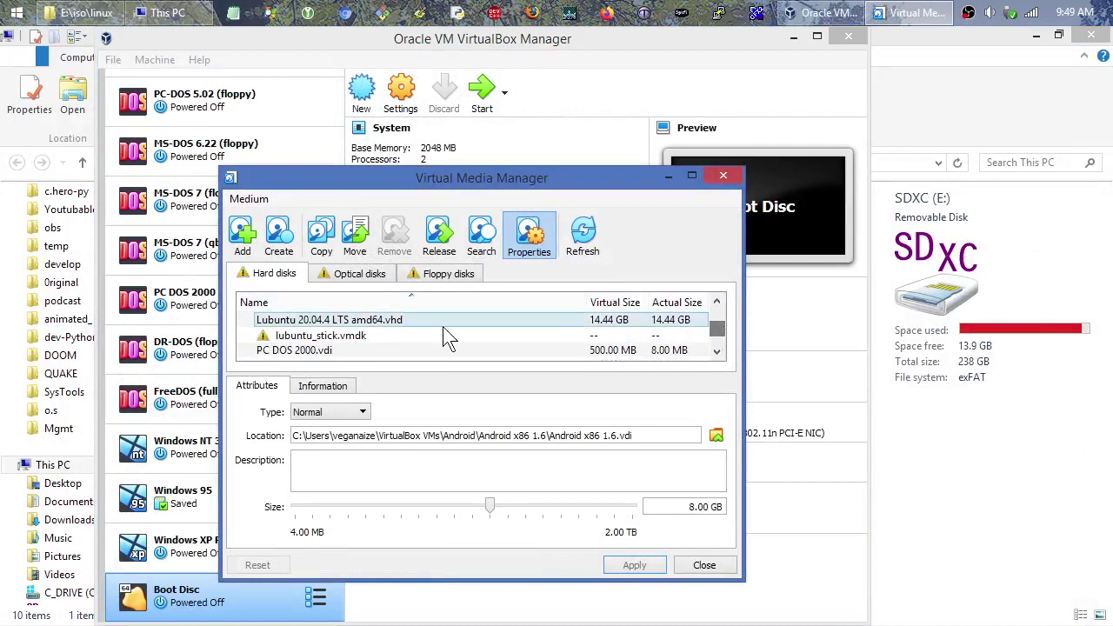
left_click(399, 335)
right_click(491, 339)
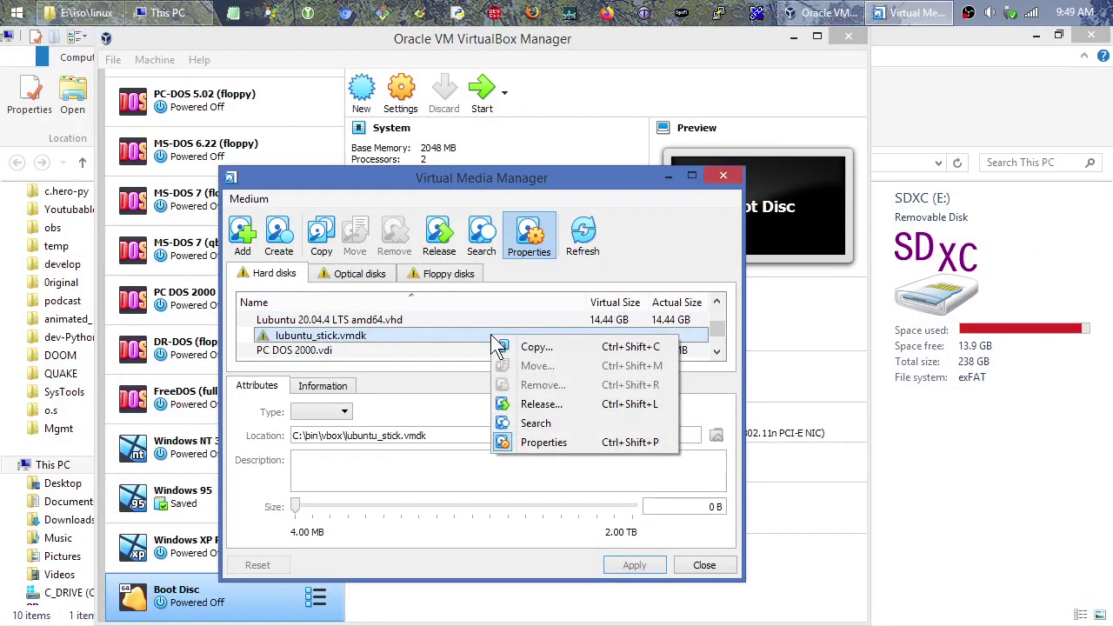
left_click(705, 565)
left_click(705, 565)
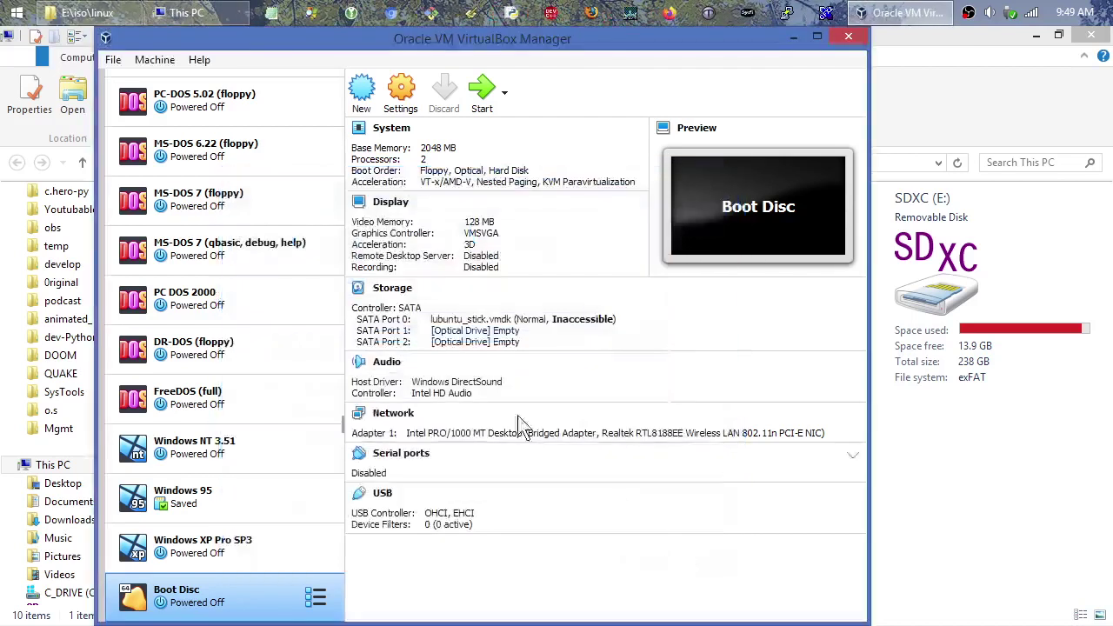
Close VirtualBox Manager and start Oracle VM VirtualBox again
left_click(848, 35)
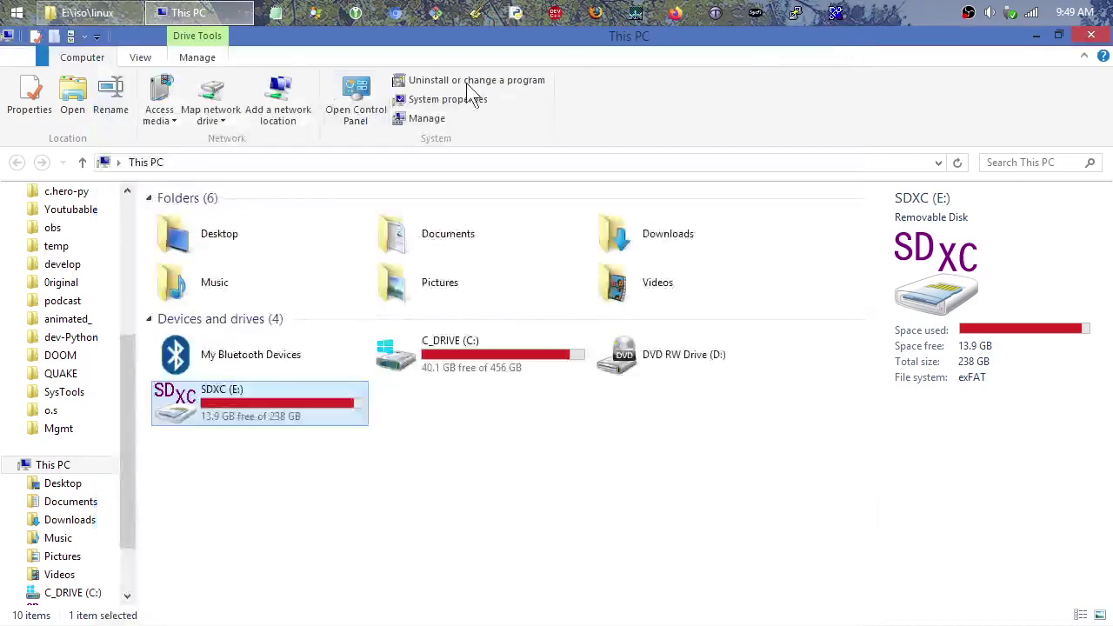
left_click(16, 12)
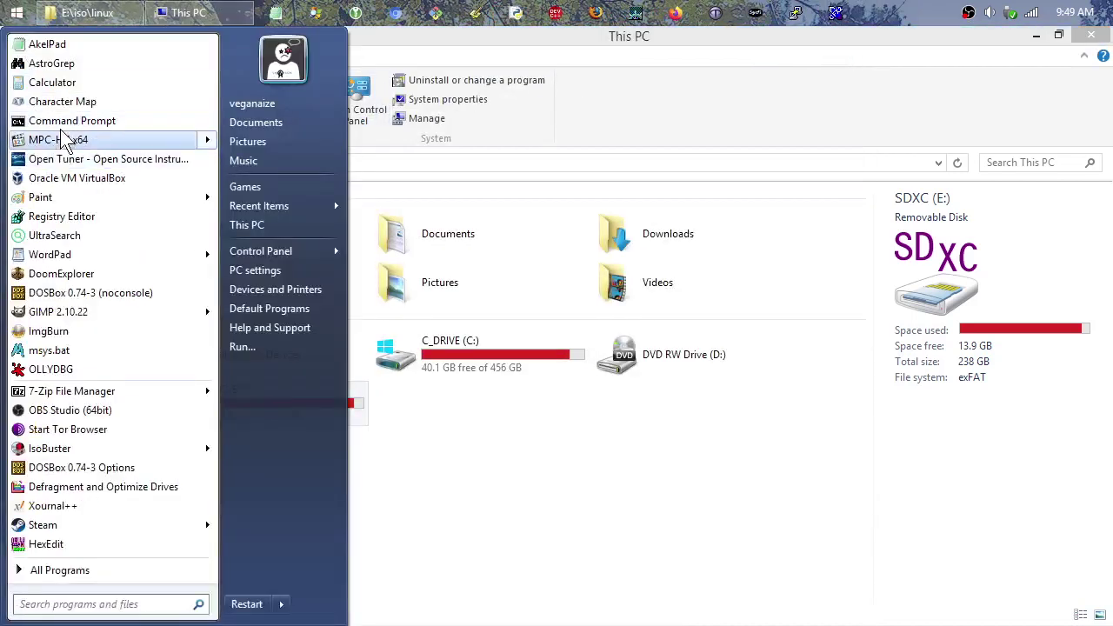
left_click(74, 177)
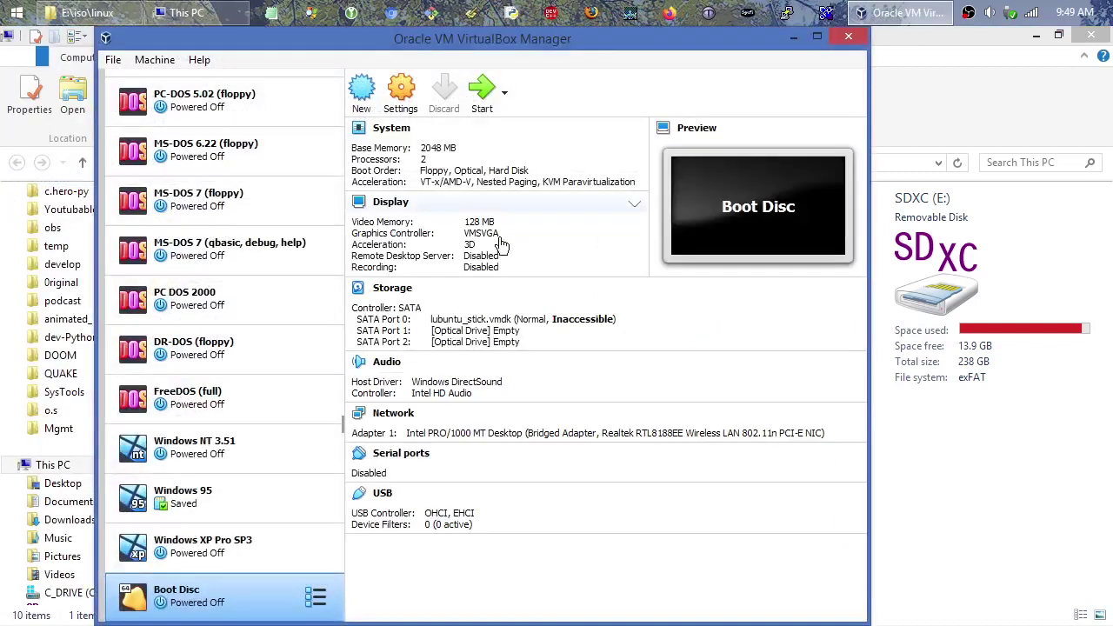
Reopen Virtual Media Manager in the restarted VirtualBox, inspect the actions offered for lubuntu_stick.vmdk, and close it
right_click(268, 596)
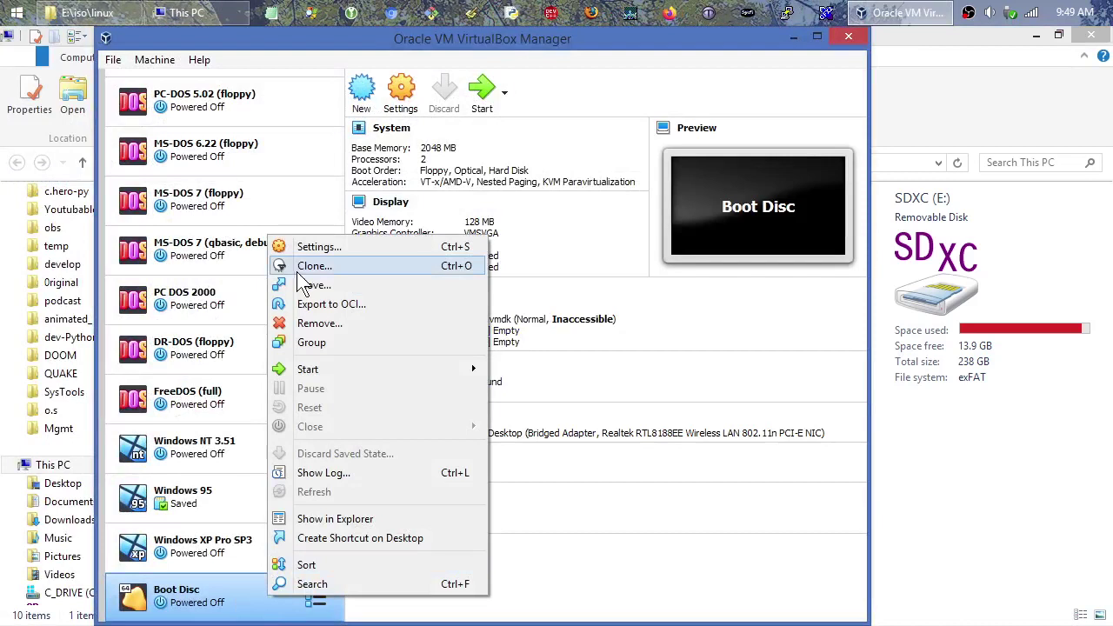
left_click(113, 59)
left_click(180, 174)
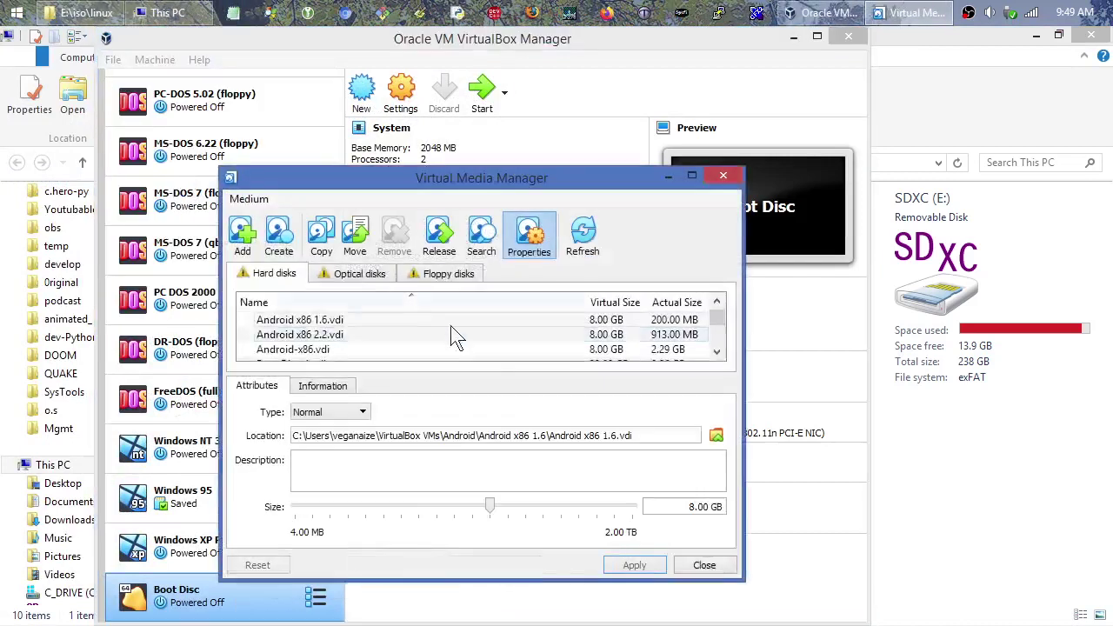
left_click_drag(716, 314, 717, 338)
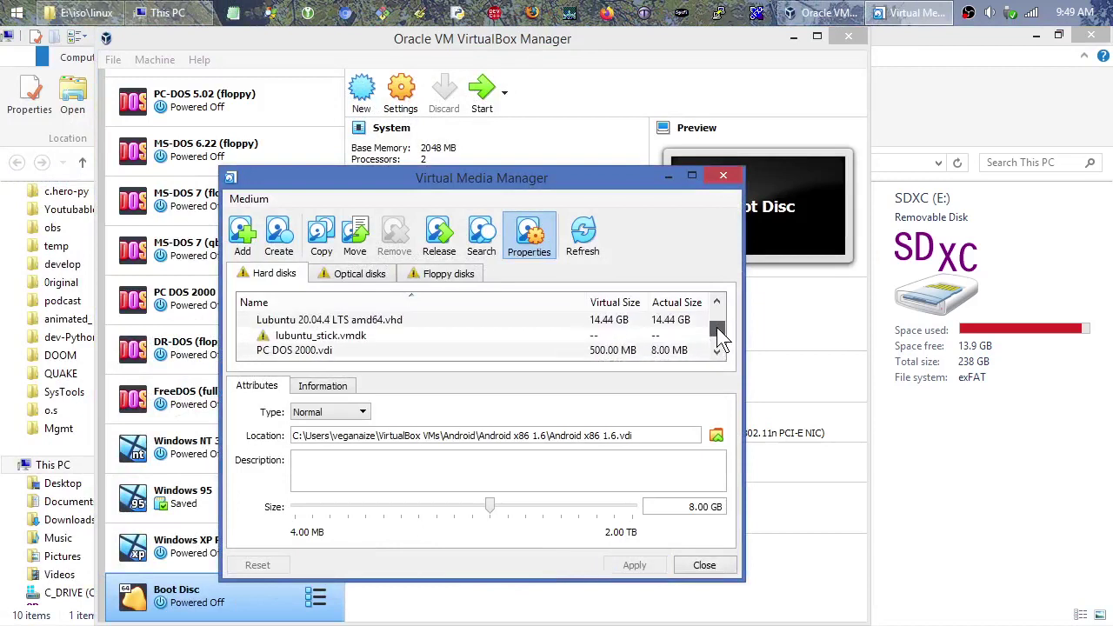
left_click(425, 345)
right_click(461, 336)
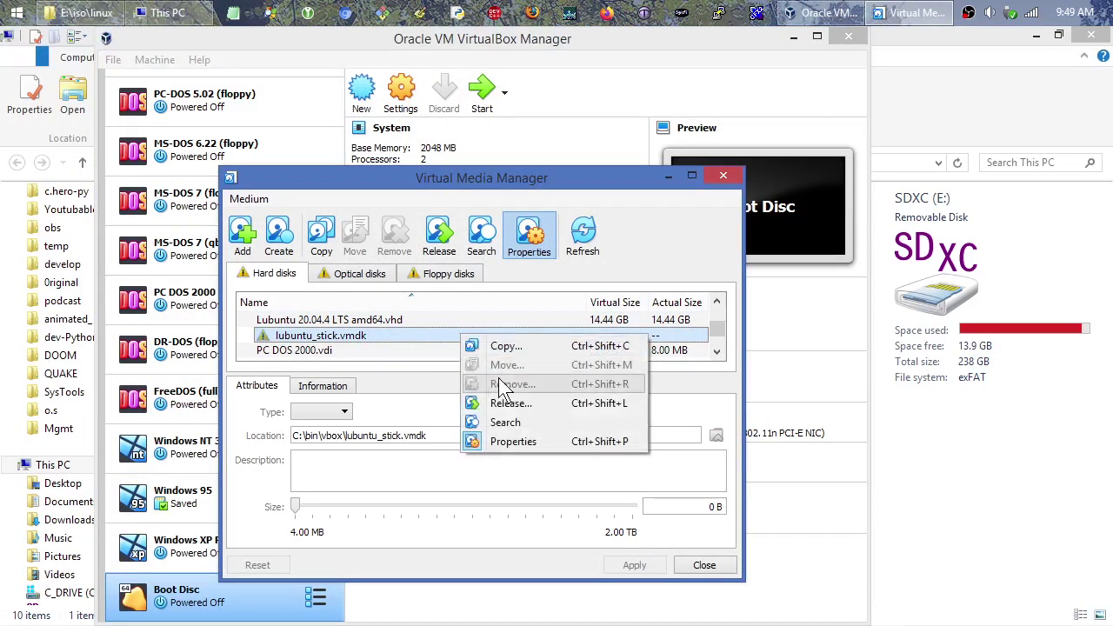
left_click(702, 568)
left_click(704, 565)
Replace lubuntu_stick.vmdk on SATA Port 0 of the Boot Disc machine with Boot Disc_1.vdi and save the storage settings
right_click(244, 606)
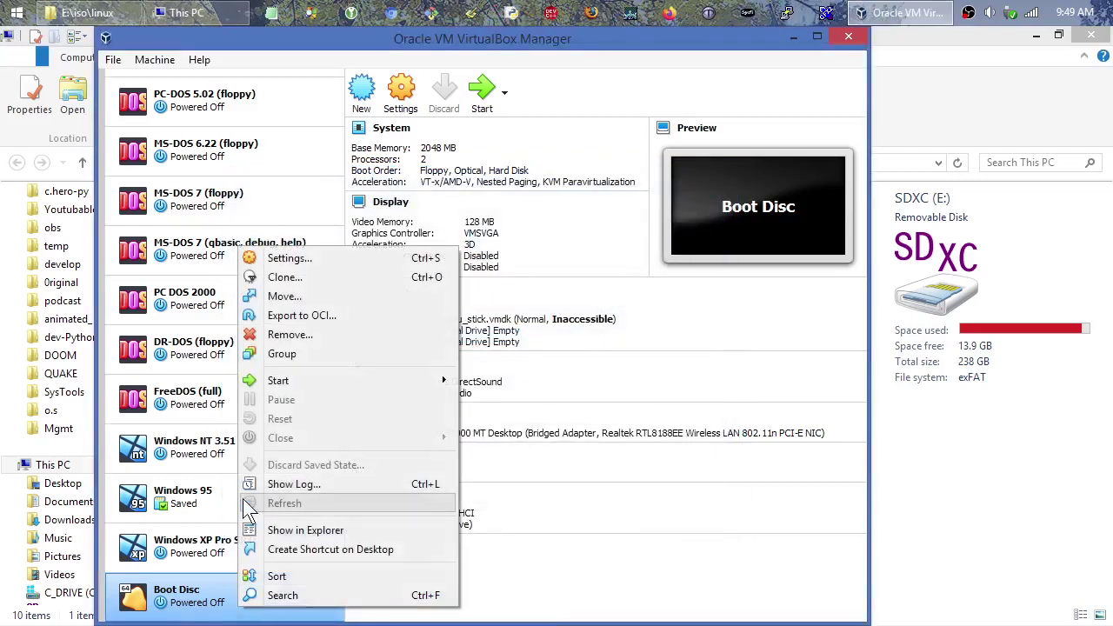
left_click(274, 261)
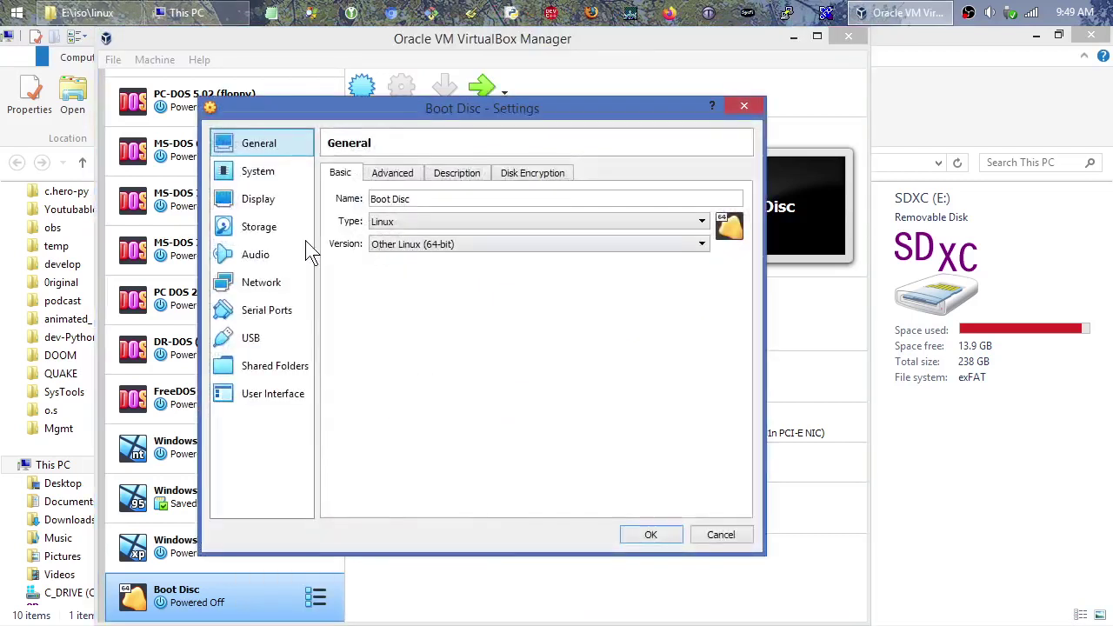
left_click(261, 228)
left_click(414, 213)
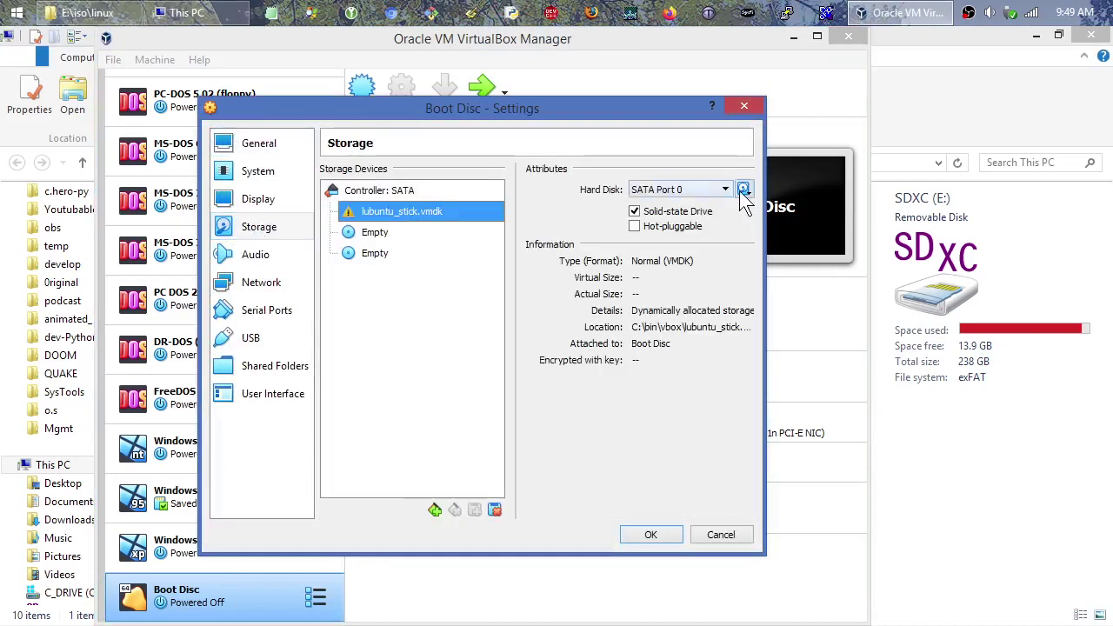
left_click(744, 189)
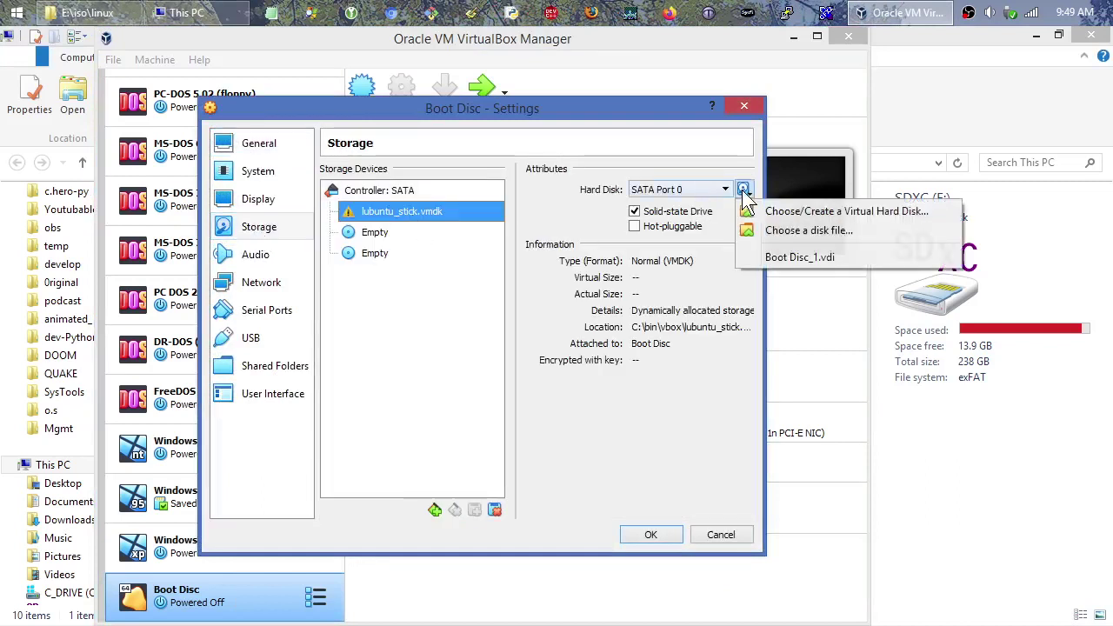
left_click(801, 257)
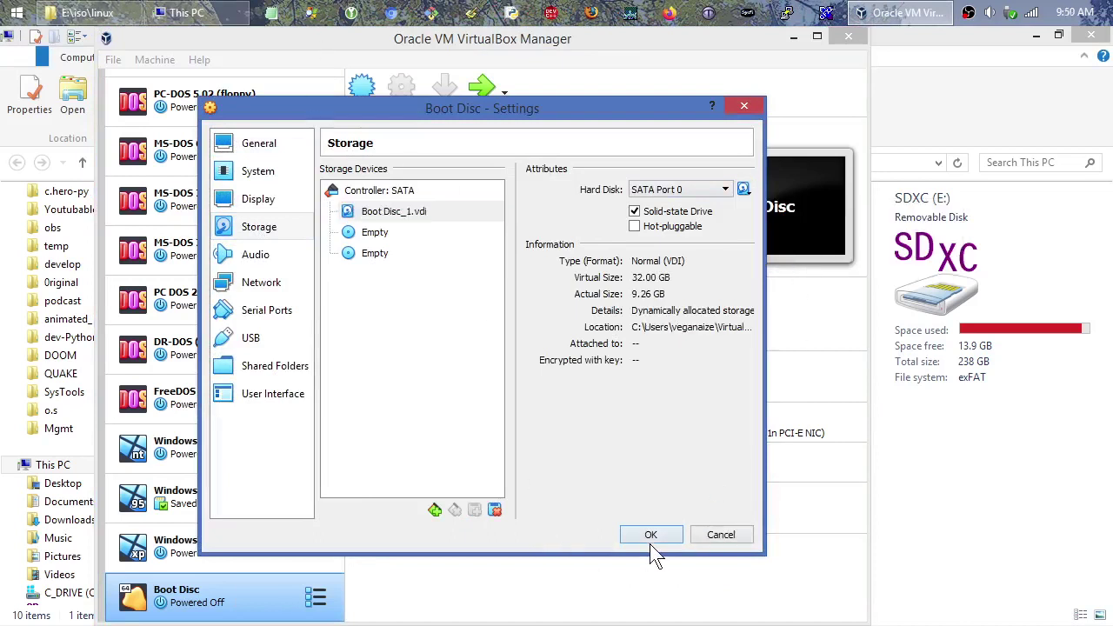
left_click(650, 539)
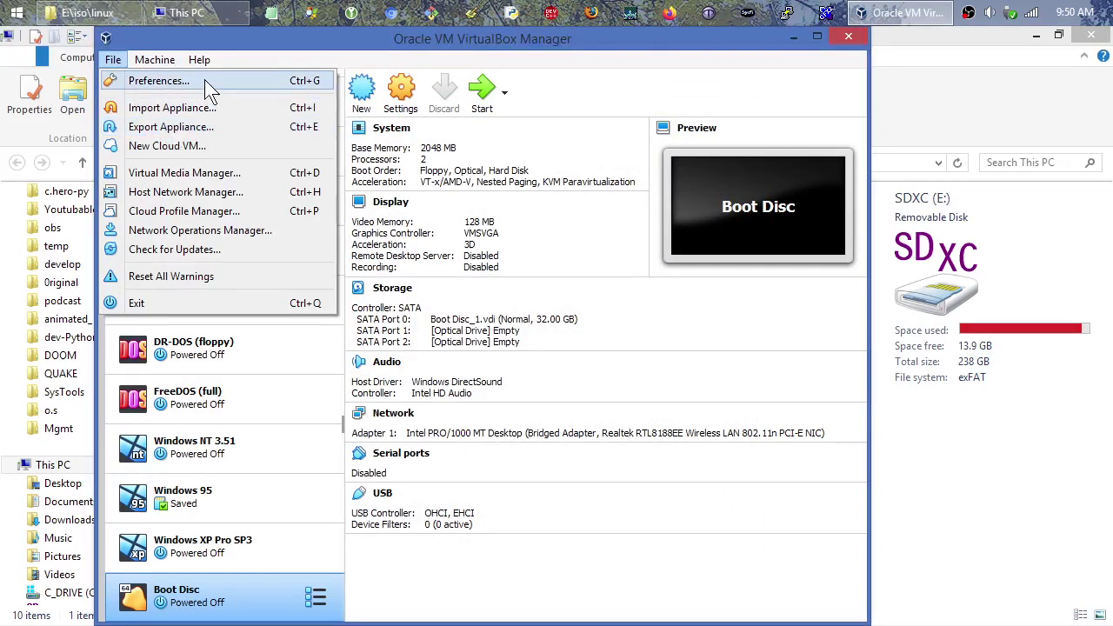
Remove lubuntu_stick.vmdk from the known hard disks in Virtual Media Manager and close the manager
left_click(200, 173)
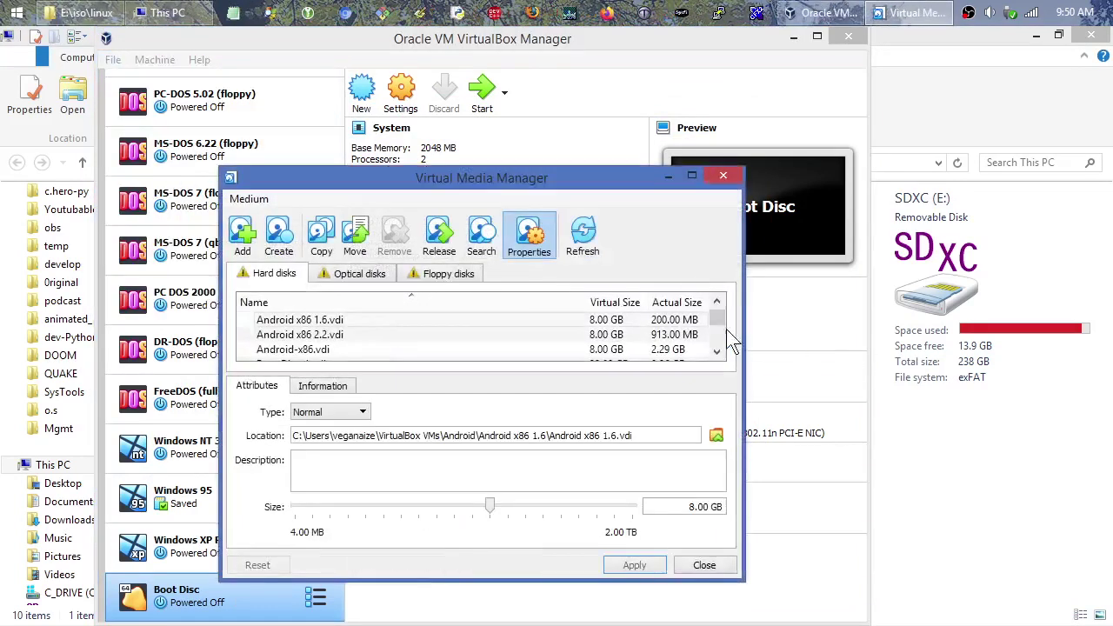
mouse_move(721, 315)
left_mouse_down()
mouse_move(729, 348)
mouse_move(721, 328)
left_mouse_up()
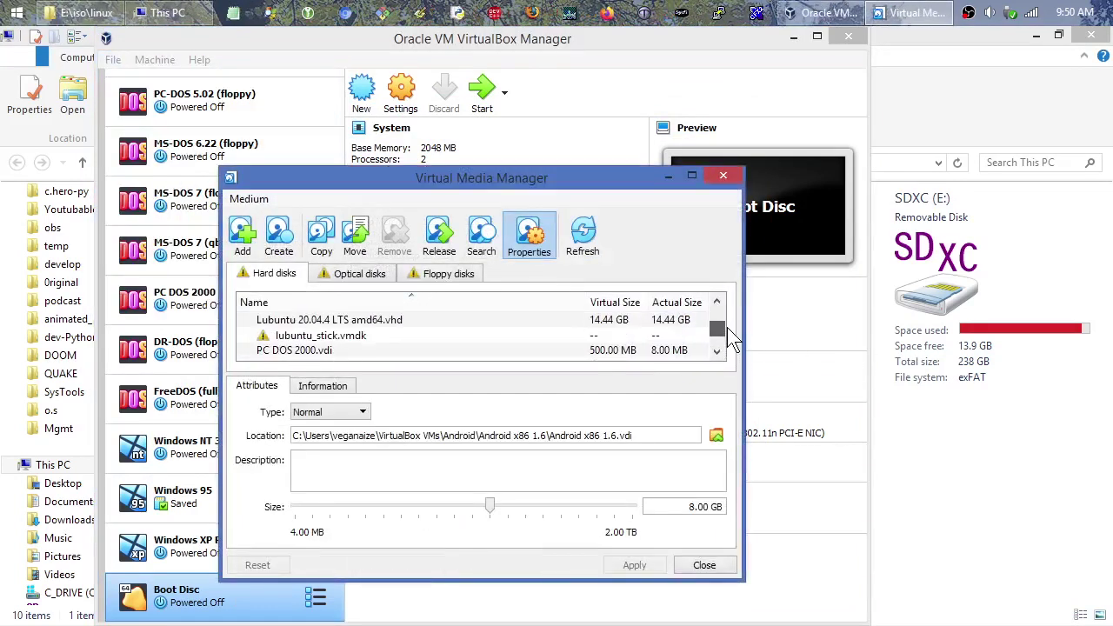
left_click(433, 337)
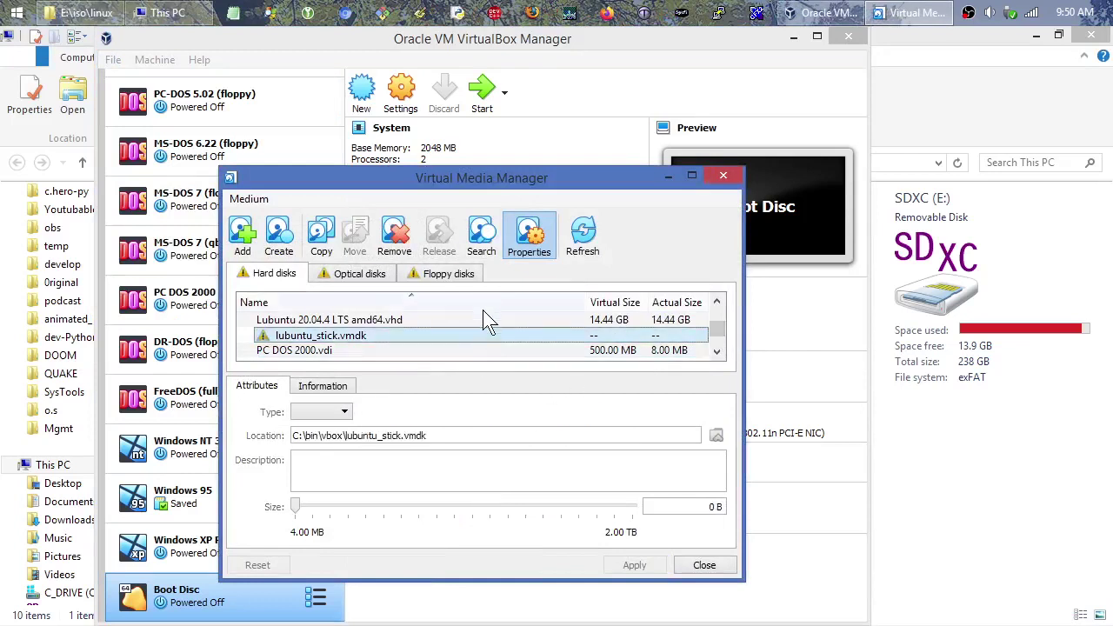
left_click(395, 237)
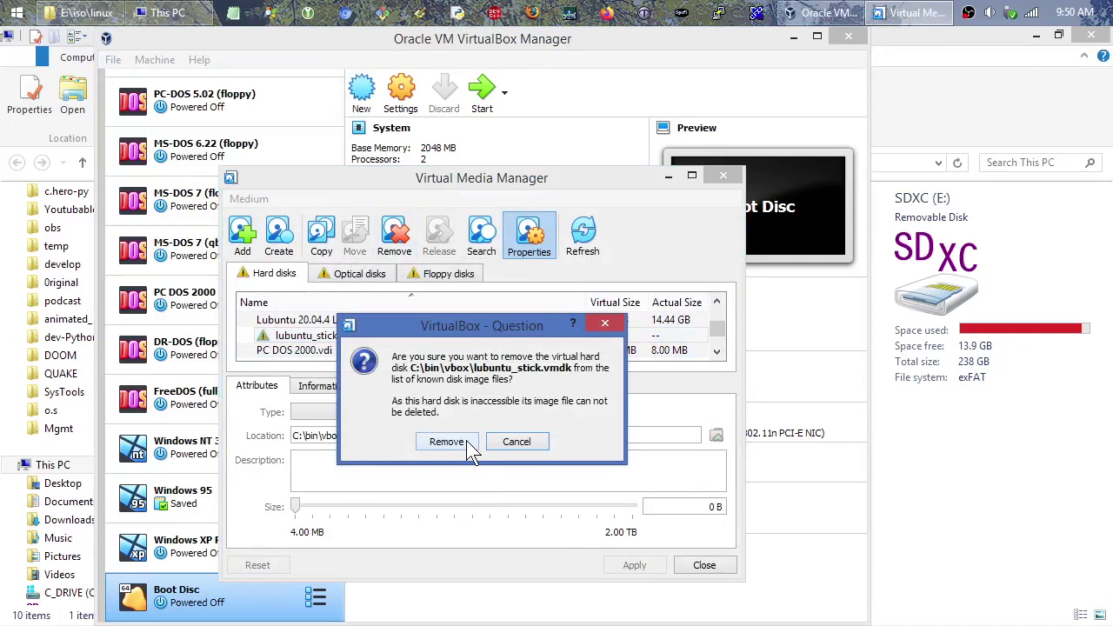
left_click(447, 441)
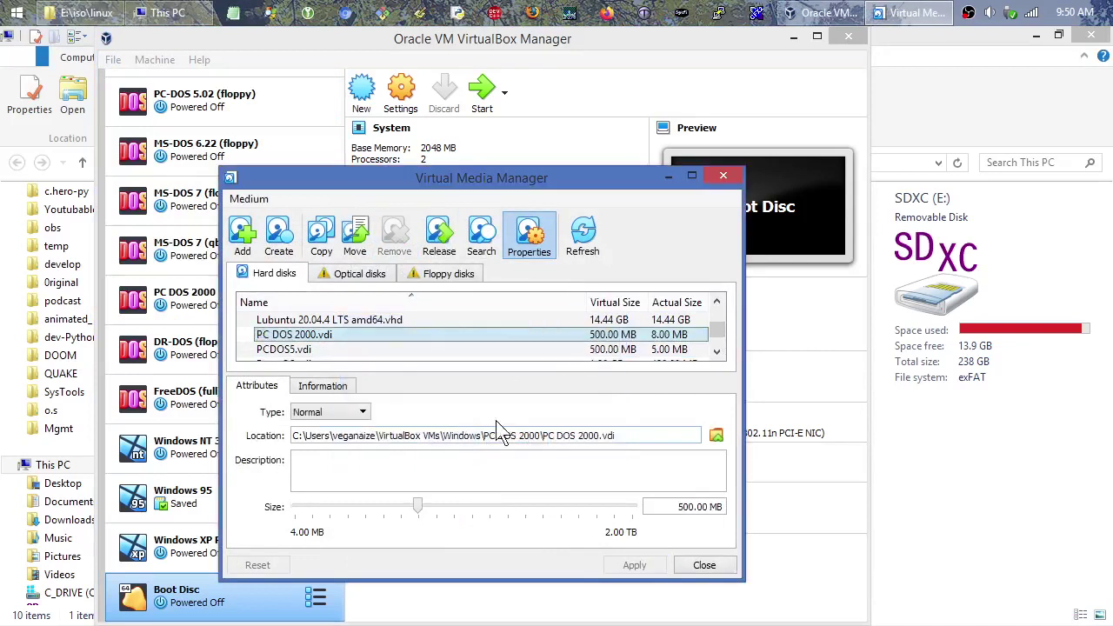
left_click(725, 177)
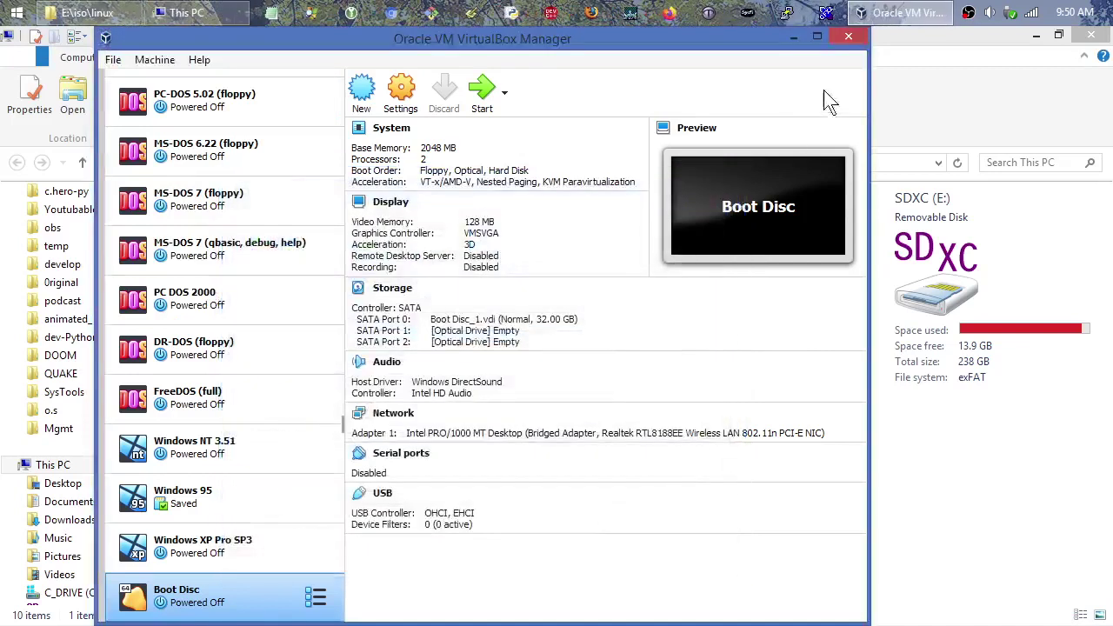
Select Boot Disc_1.vdi in the Boot Disc machine's storage settings and start choosing another disk file for SATA Port 0
right_click(205, 598)
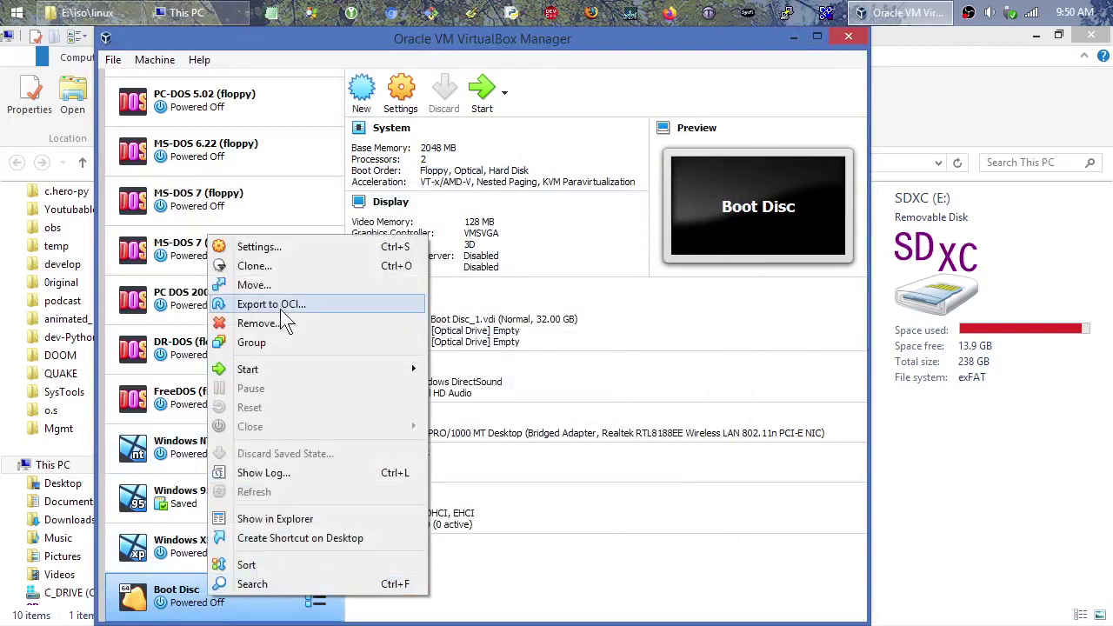
left_click(282, 256)
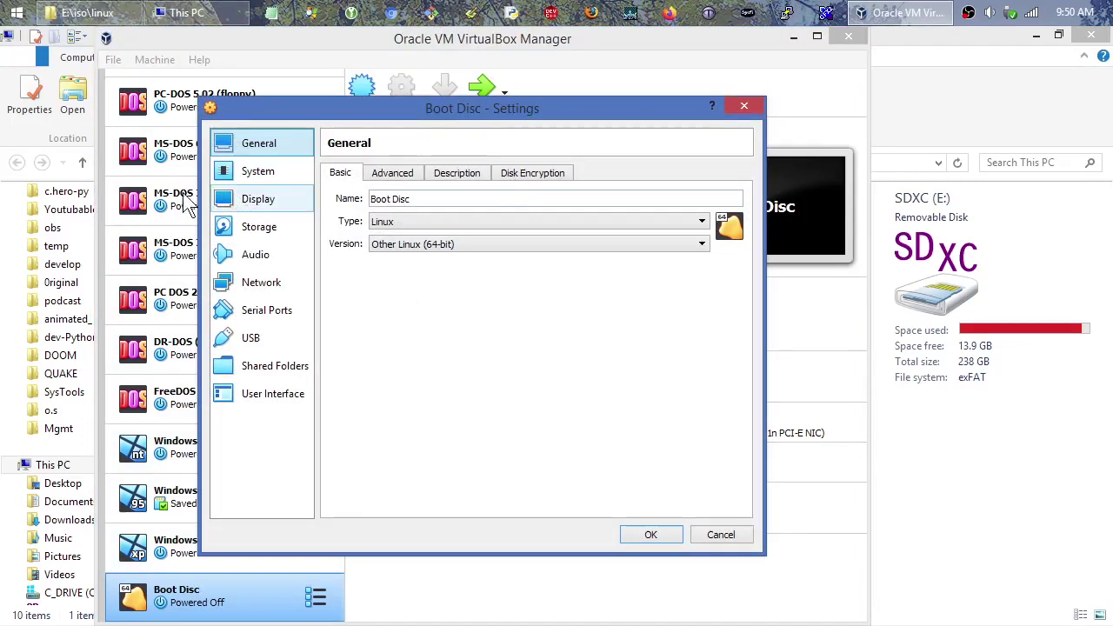
left_click(290, 228)
left_click(423, 212)
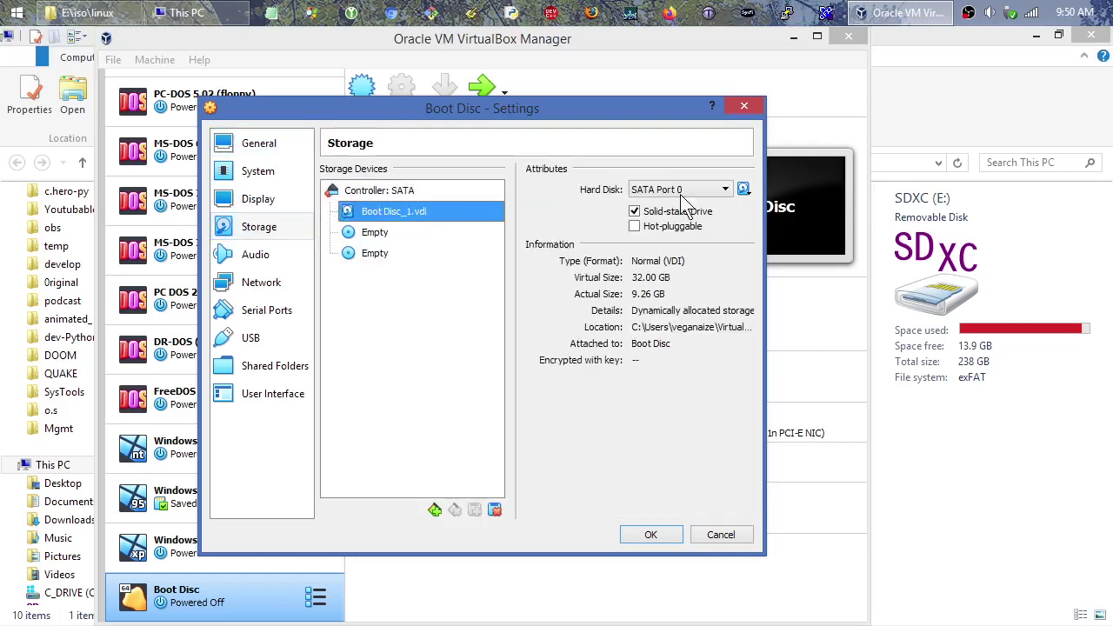
left_click(745, 190)
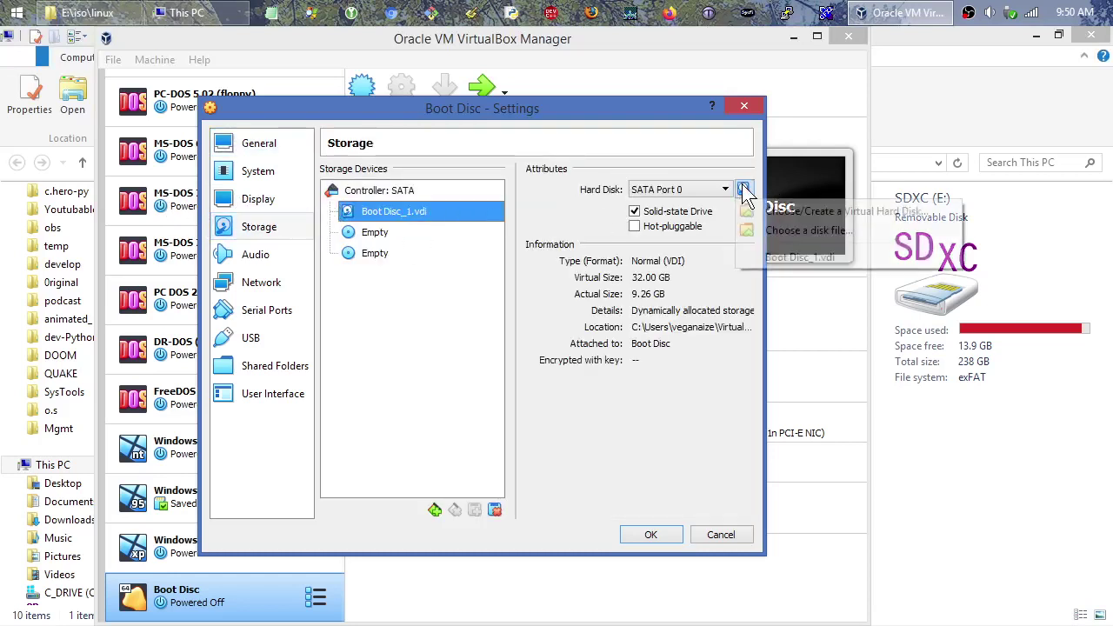
left_click(771, 230)
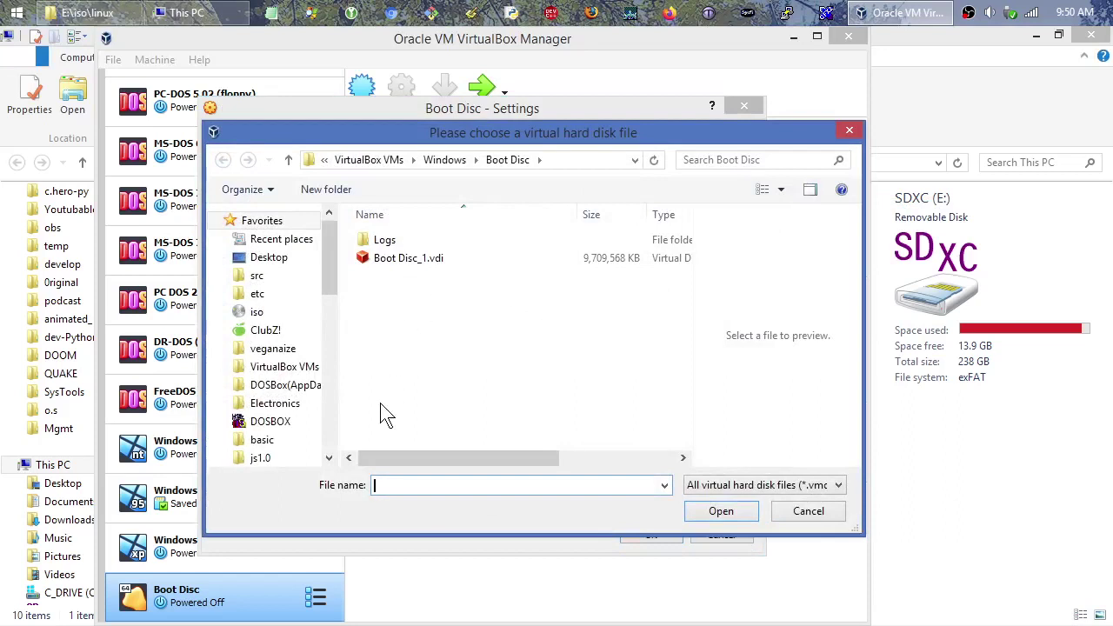
Attach c:\bin\vbox\lubuntu_stick.vmdk as the SATA Port 0 hard disk and save the machine's settings
left_click(446, 487)
type("c:\\")
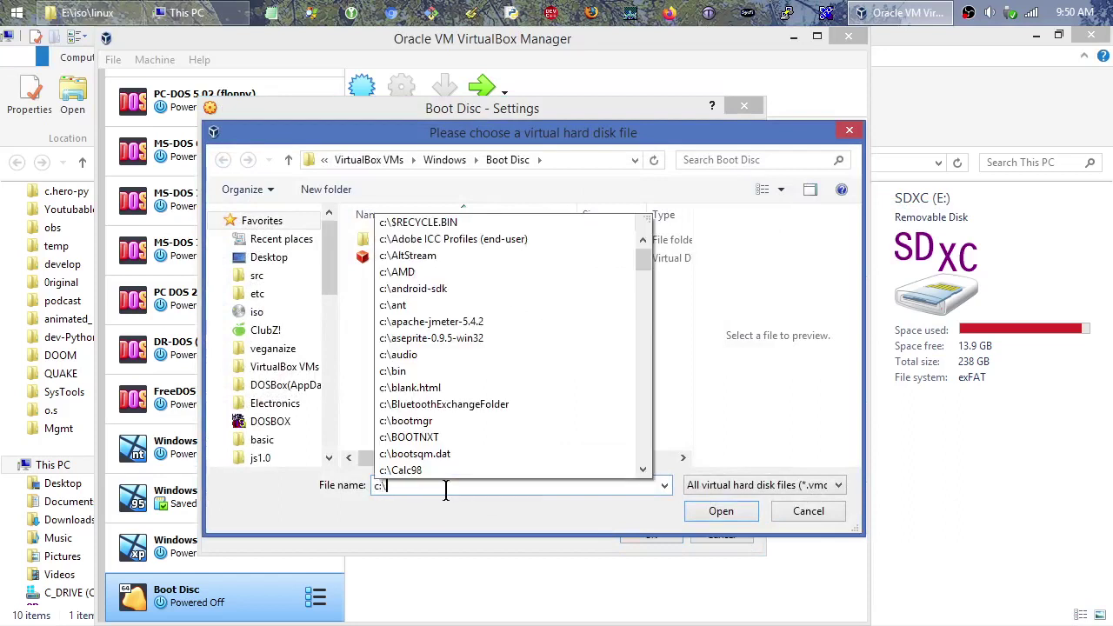
type("bin\\")
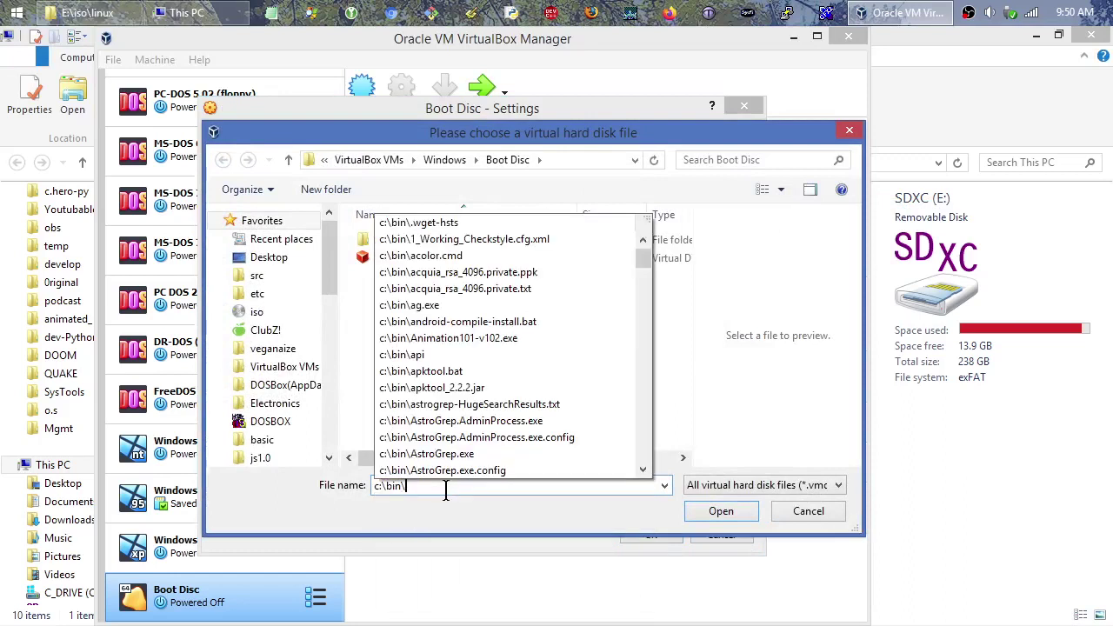
type("vbox\\")
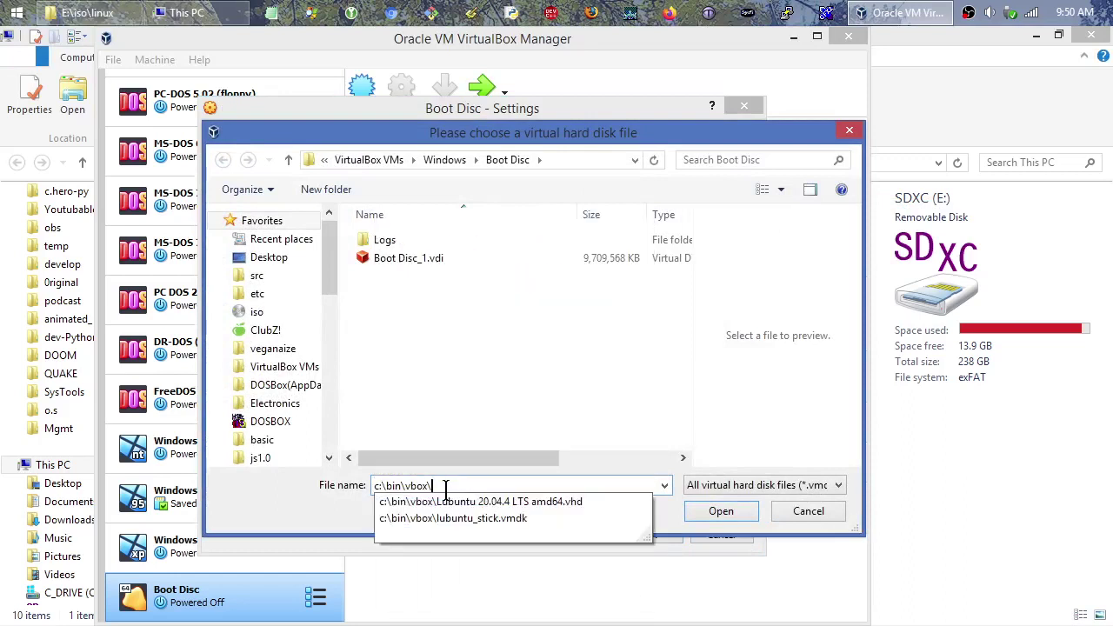
key("Down")
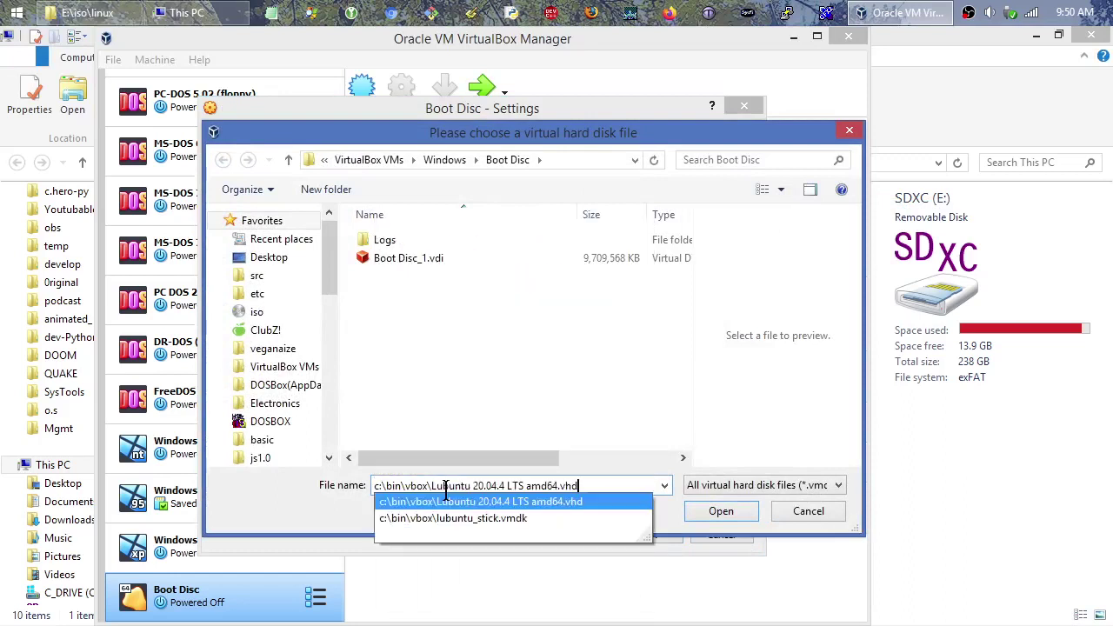
key("Down")
key("Return")
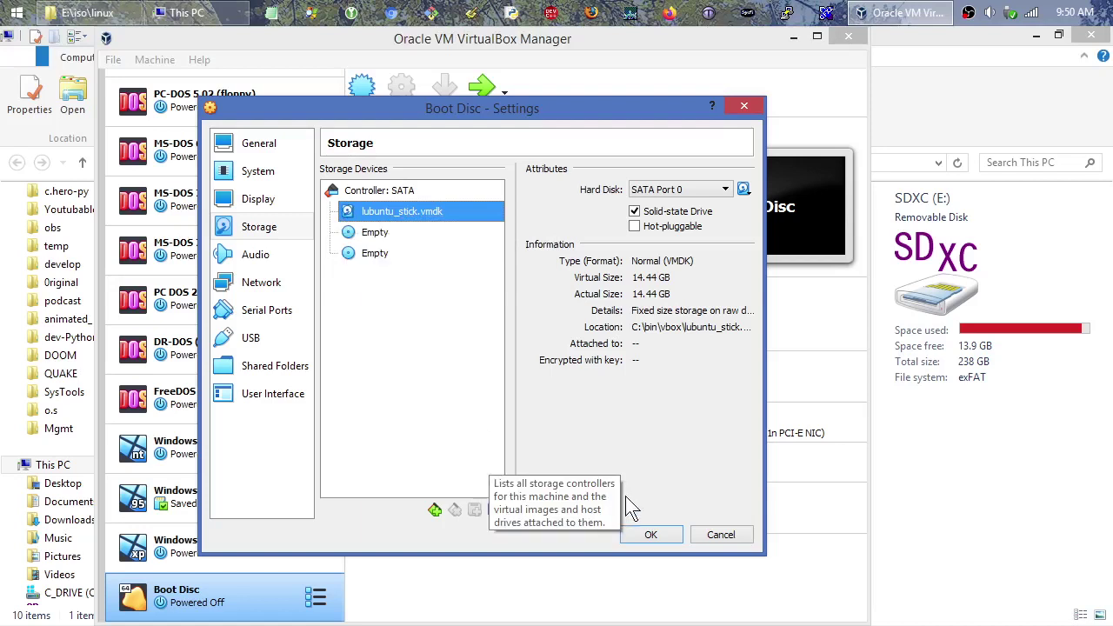
left_click(653, 533)
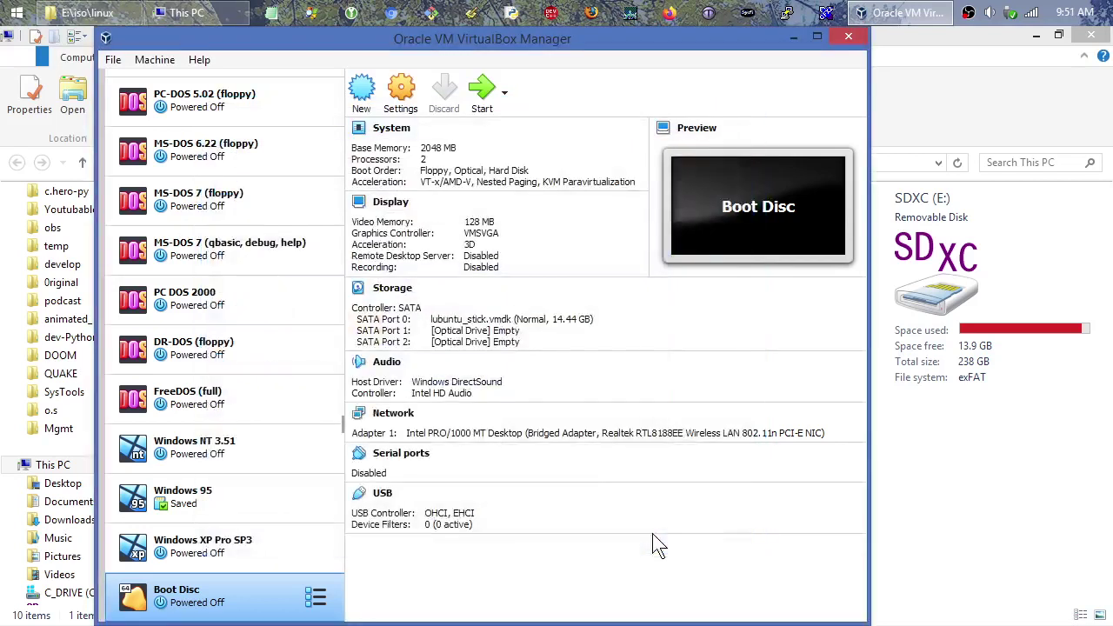
Start the Boot Disc machine, accept English as the boot menu language, and minimize its window
double_click(220, 599)
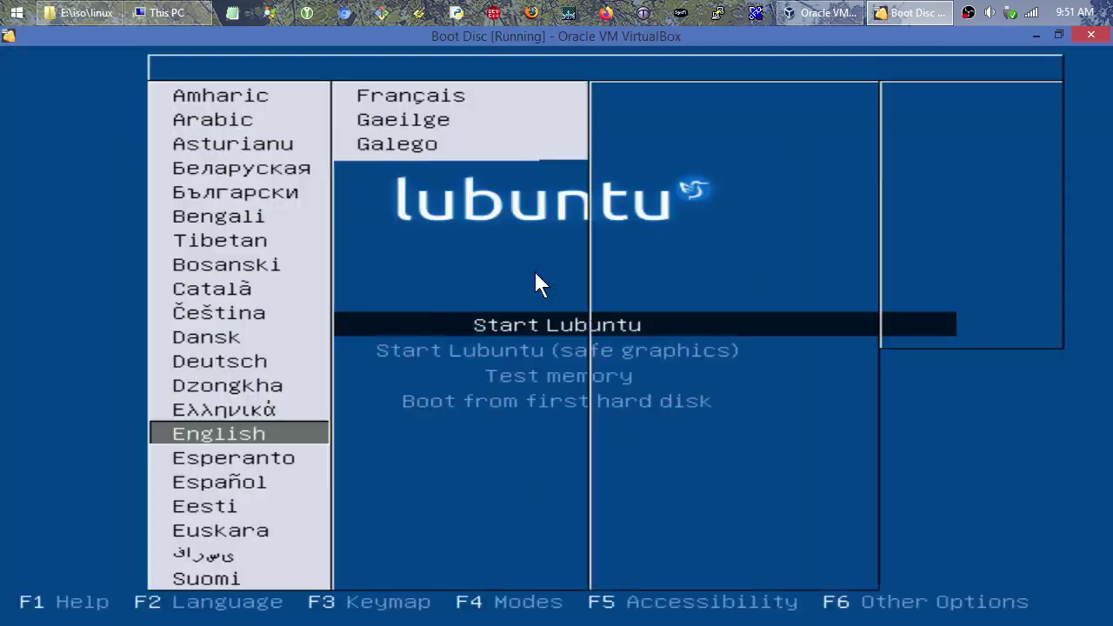
key("Return")
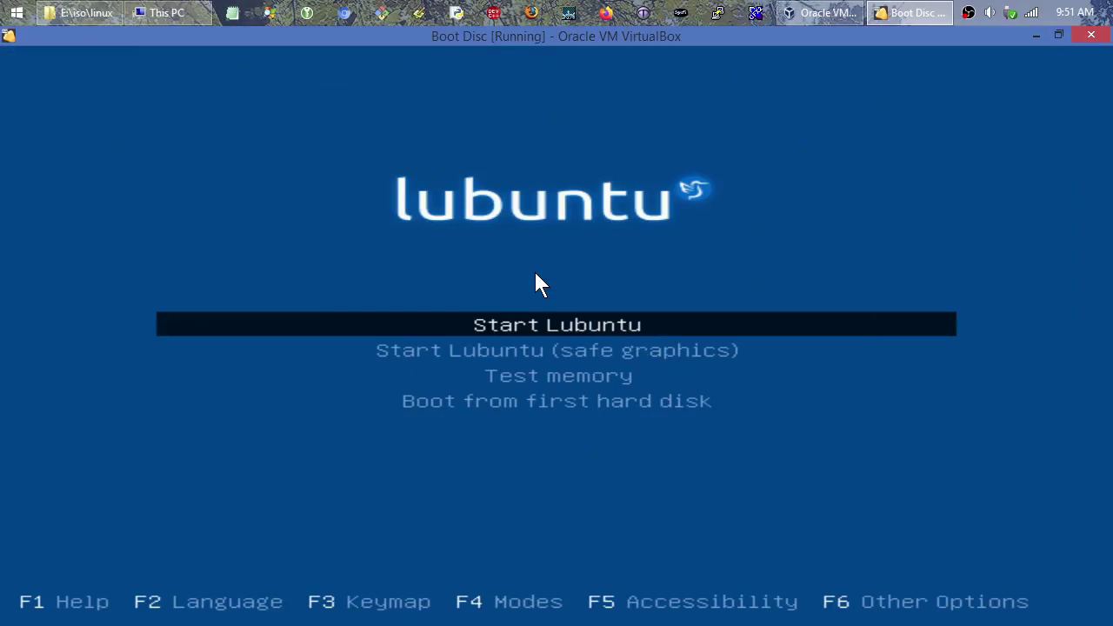
left_click(1036, 29)
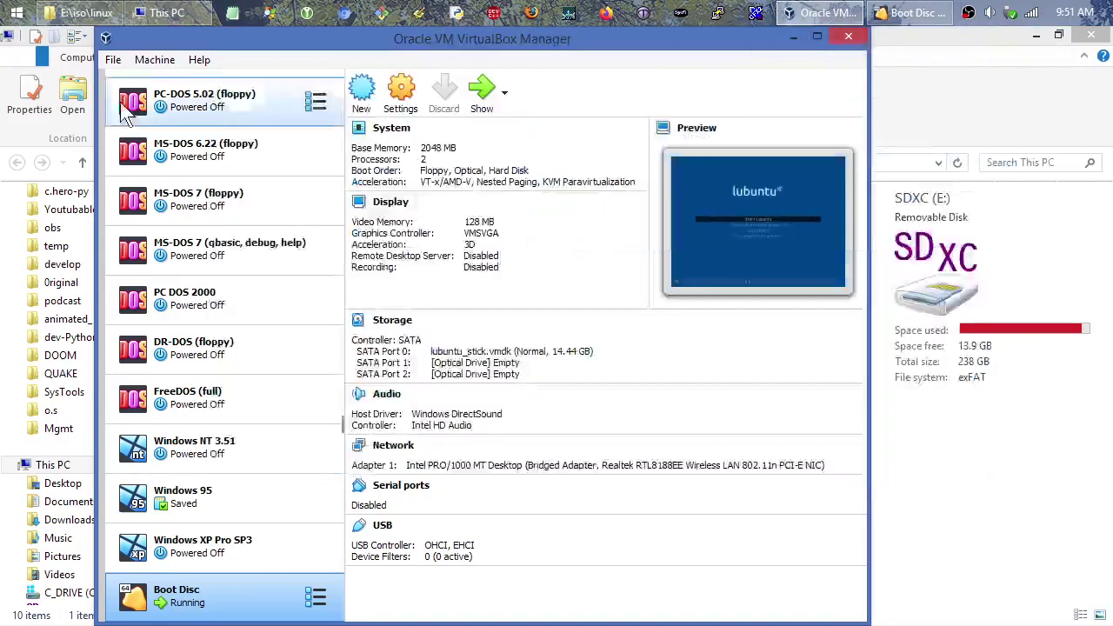
Inspect the run-as-administrator compatibility option in the Oracle VM VirtualBox shortcut's properties and close them without saving
left_click(19, 17)
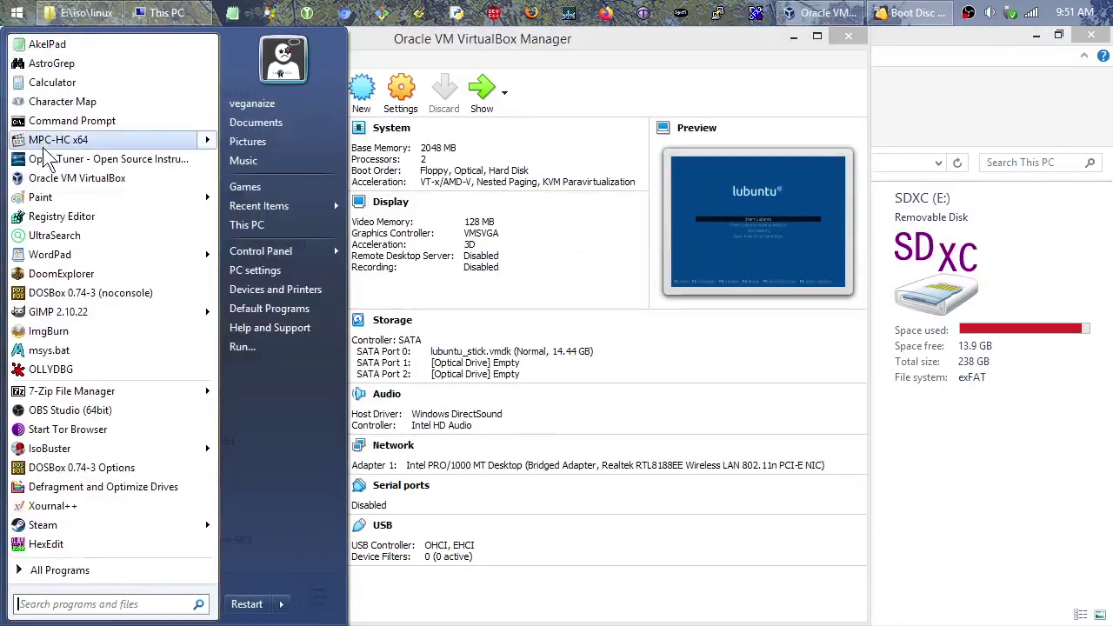
right_click(63, 176)
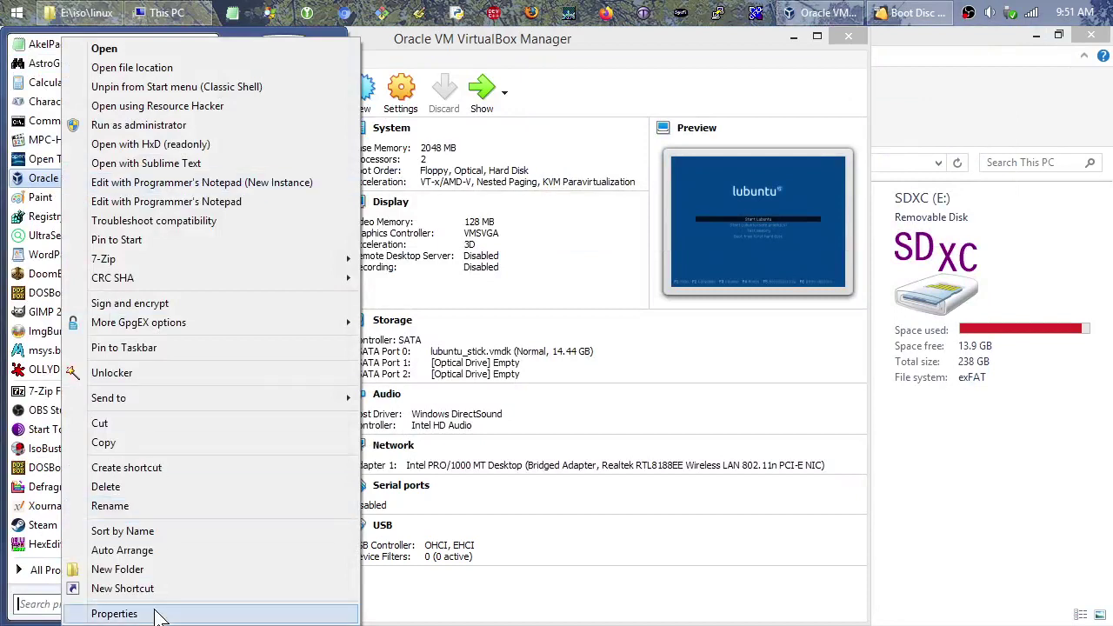
left_click(114, 614)
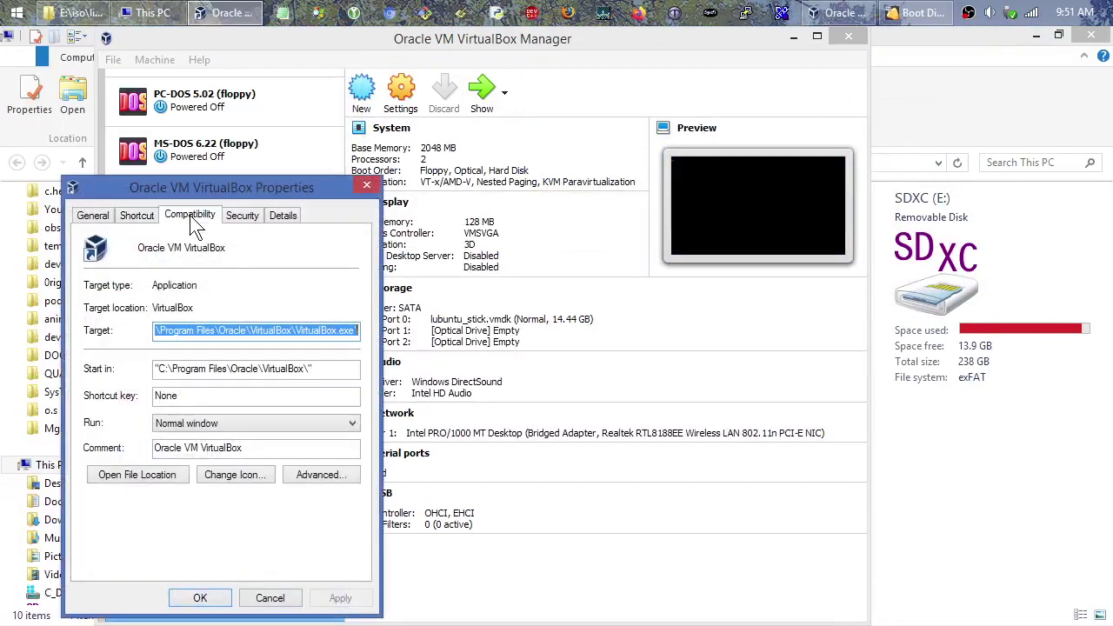
left_click(192, 217)
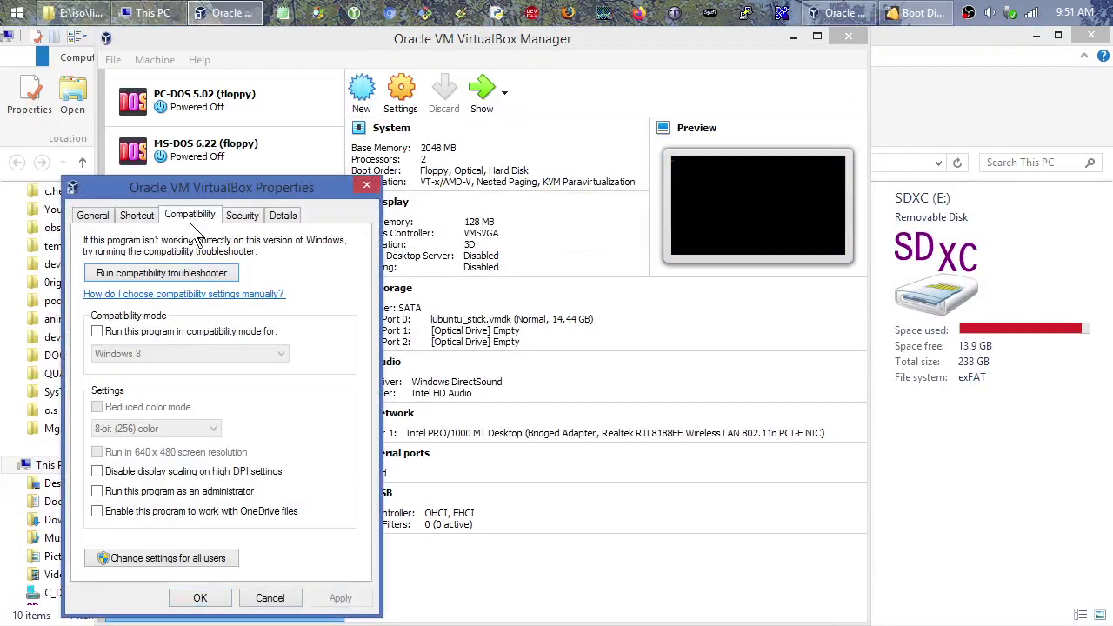
left_click(130, 494)
left_click(170, 492)
left_click(270, 598)
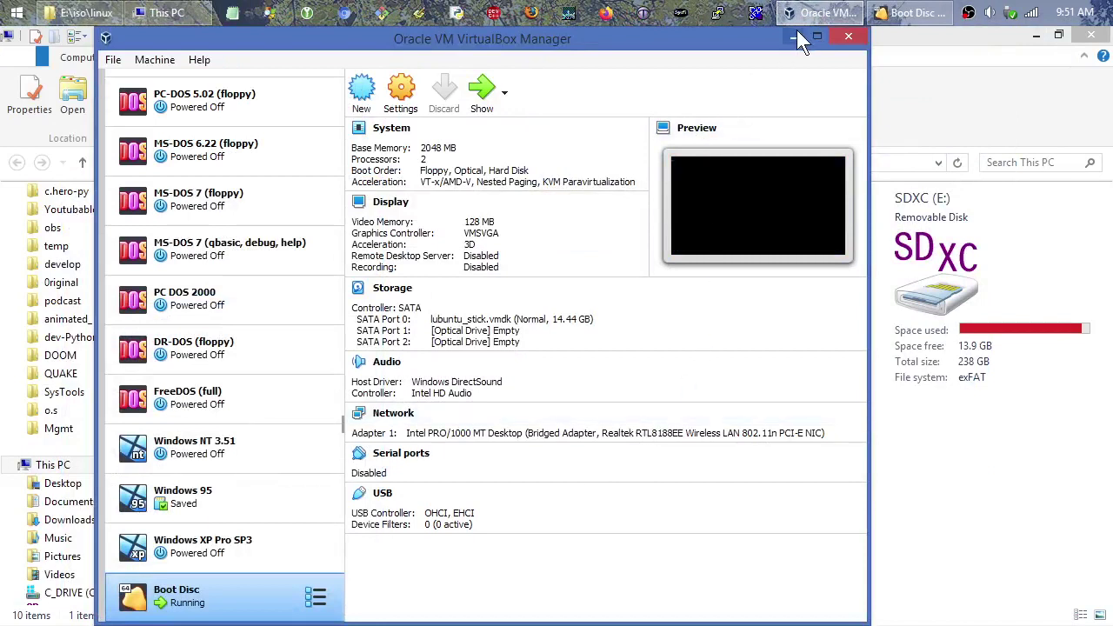
Check the running Boot Disc machine's boot progress and examine lubuntu_stick.vmdk's details in its storage settings
left_click(935, 14)
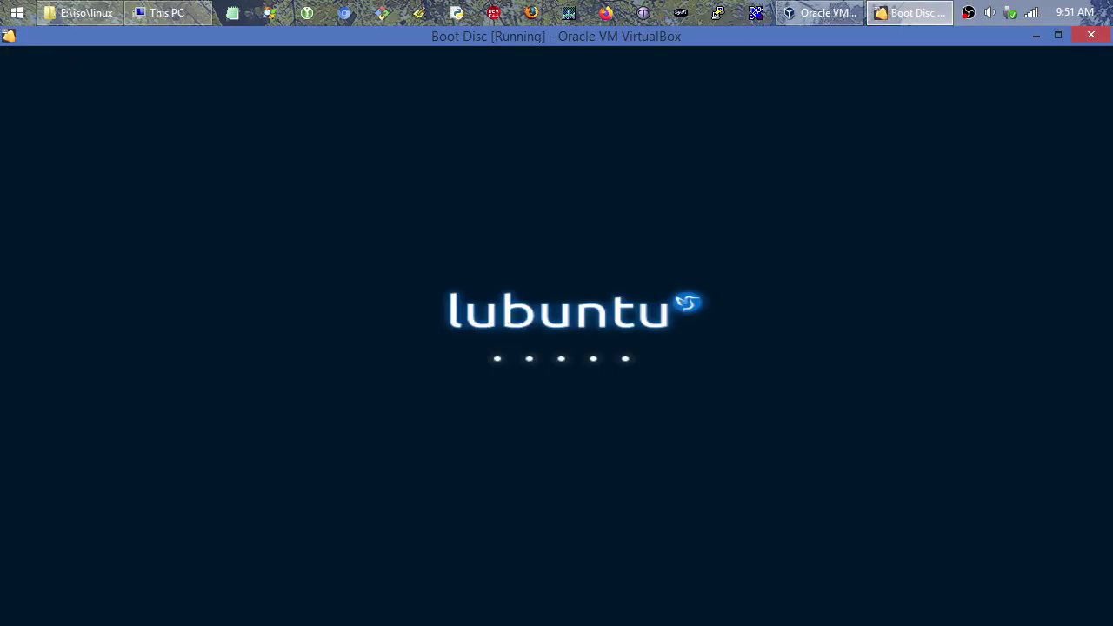
left_click(1035, 37)
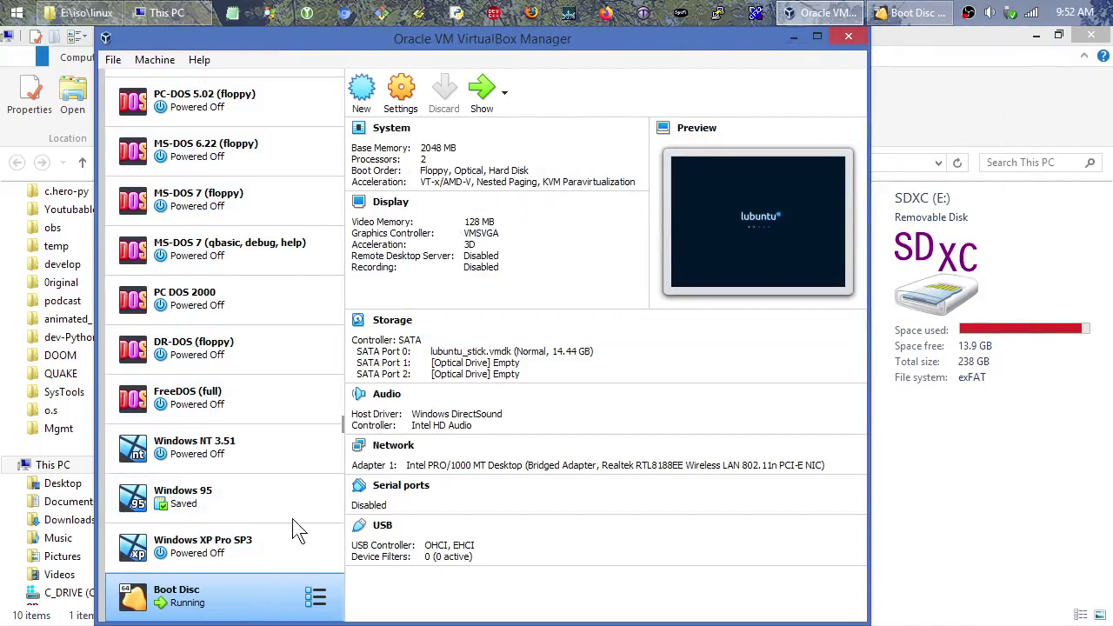
left_click(402, 96)
left_click(909, 13)
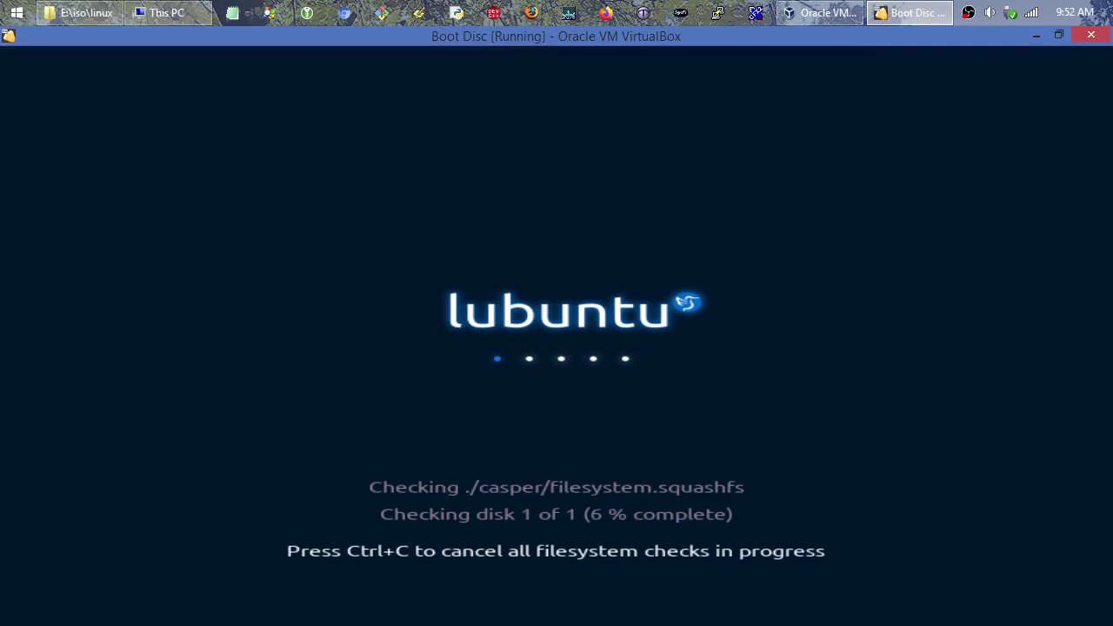
left_click(1034, 35)
left_click(266, 228)
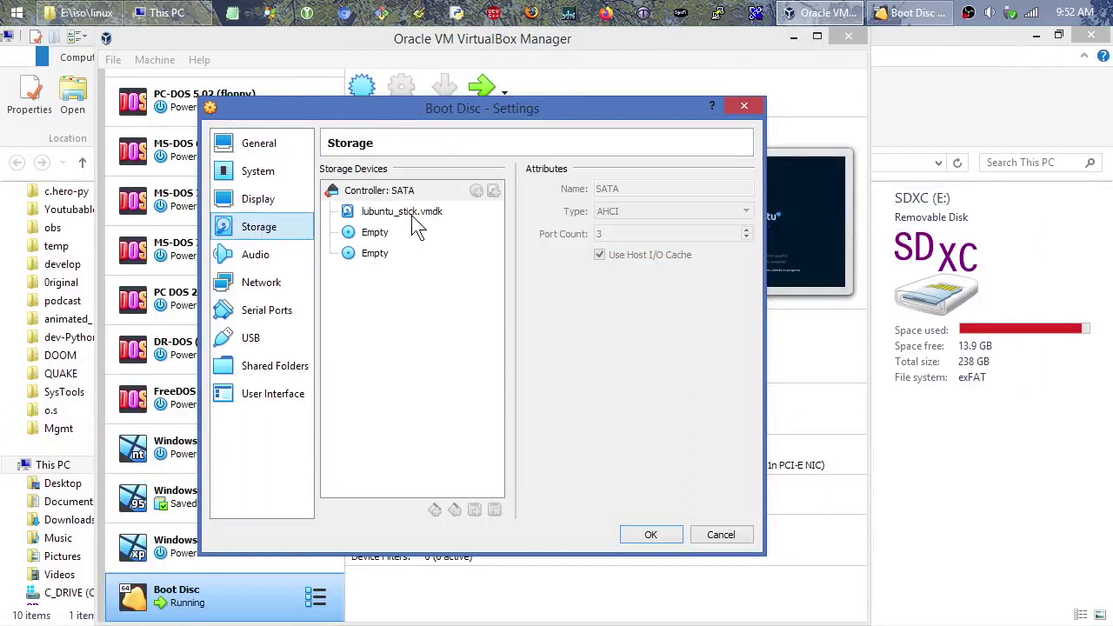
left_click(415, 216)
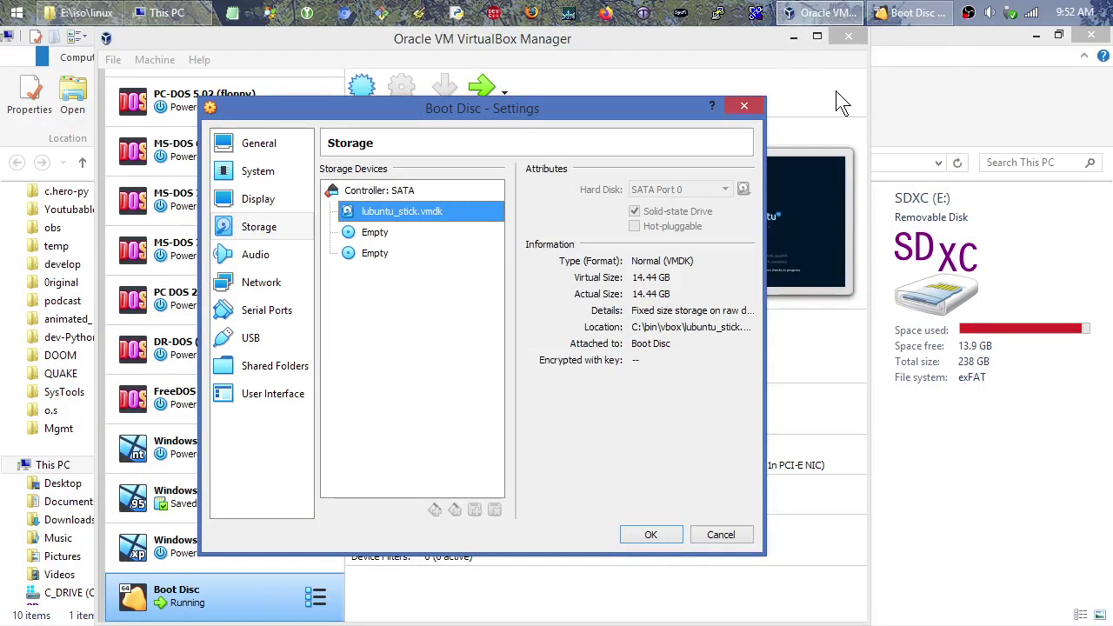
left_click(752, 107)
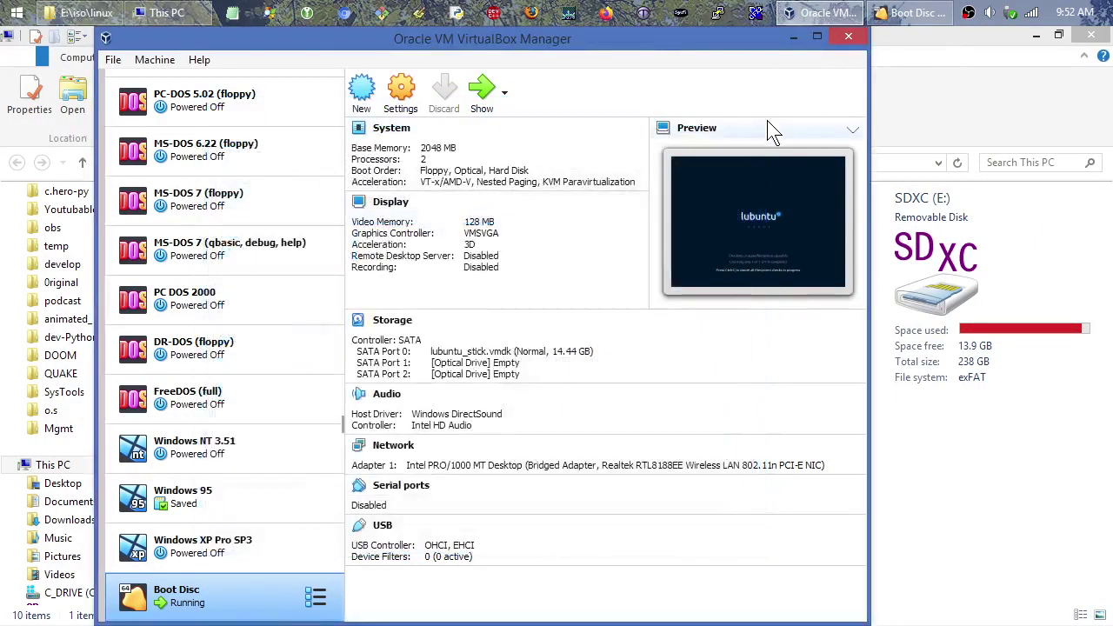
left_click(904, 37)
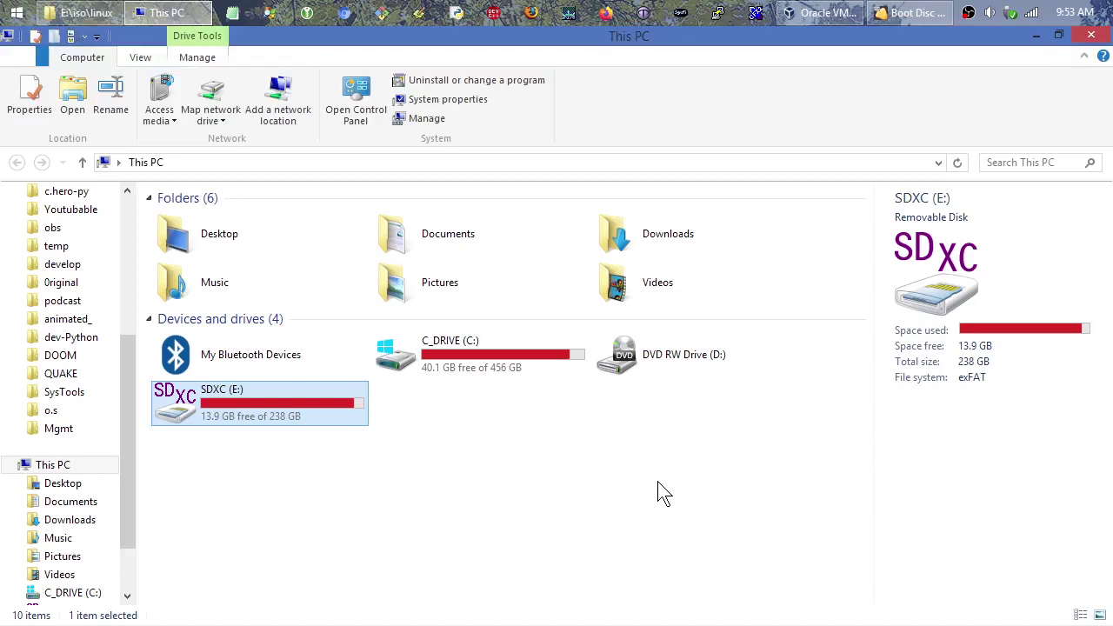
left_click(968, 16)
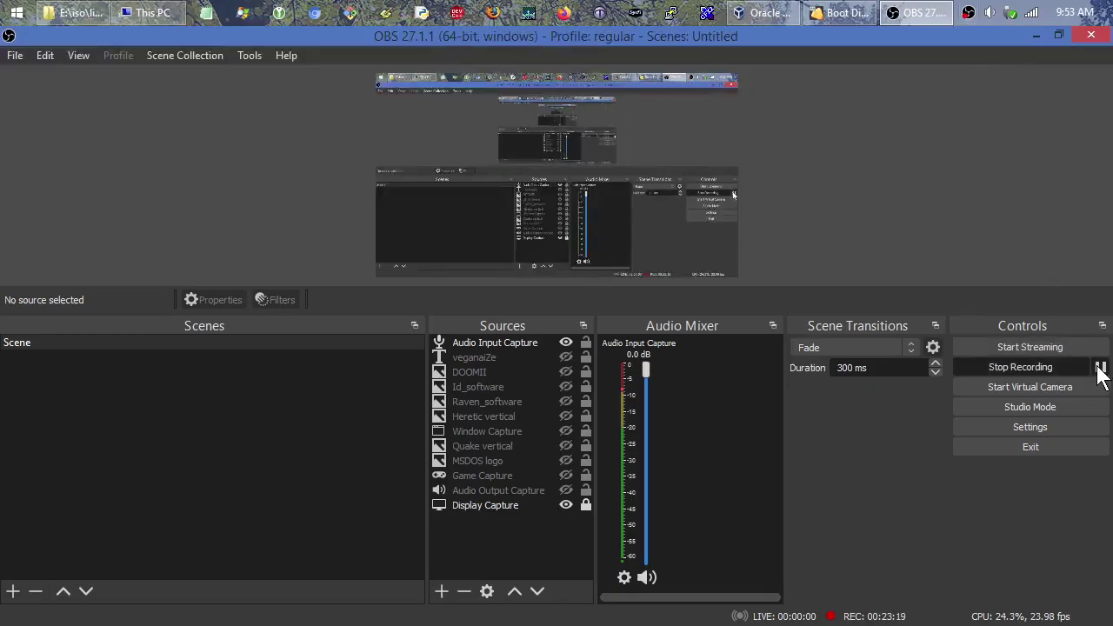
key("Num_Lock")
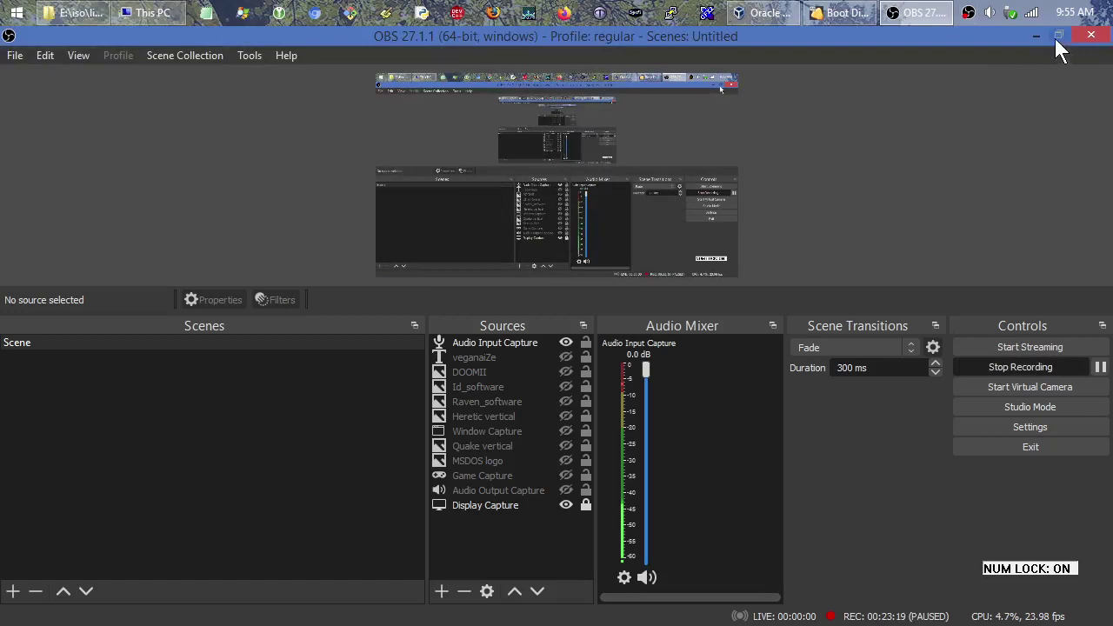
left_click(1034, 37)
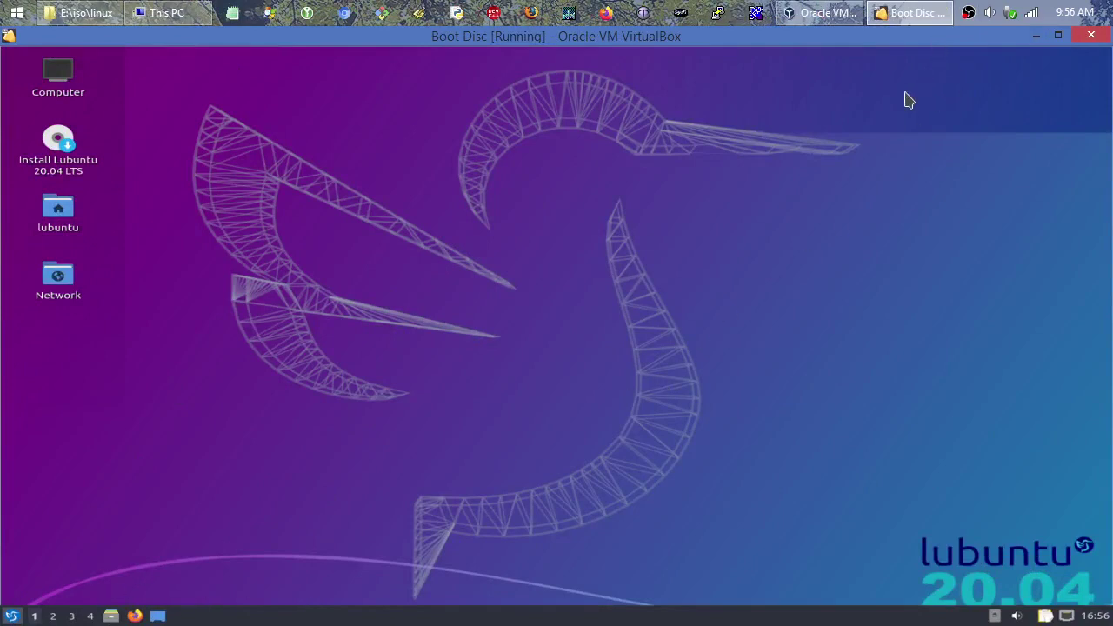
Look through the Lubuntu application categories, including System Tools, Accessories and Preferences, for a display settings tool
key("super")
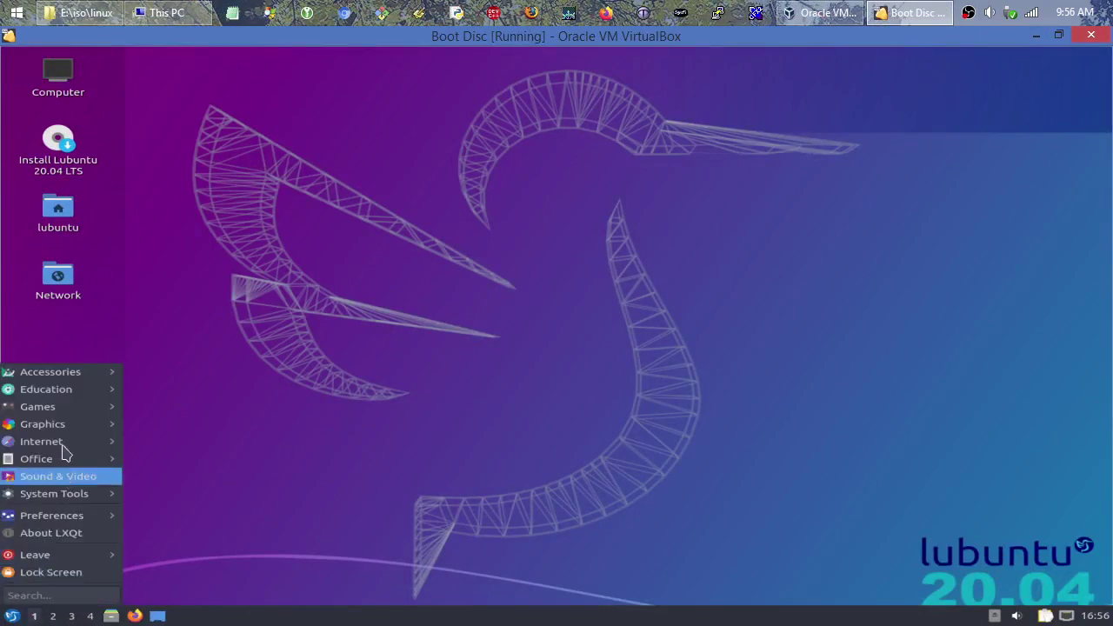
mouse_move(64, 430)
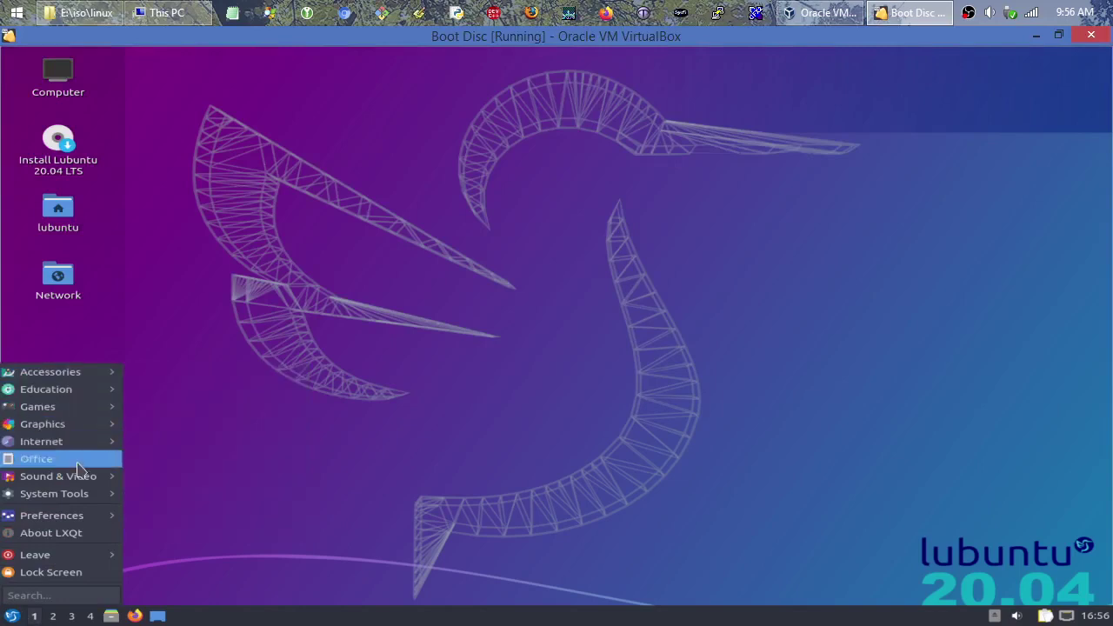
mouse_move(78, 500)
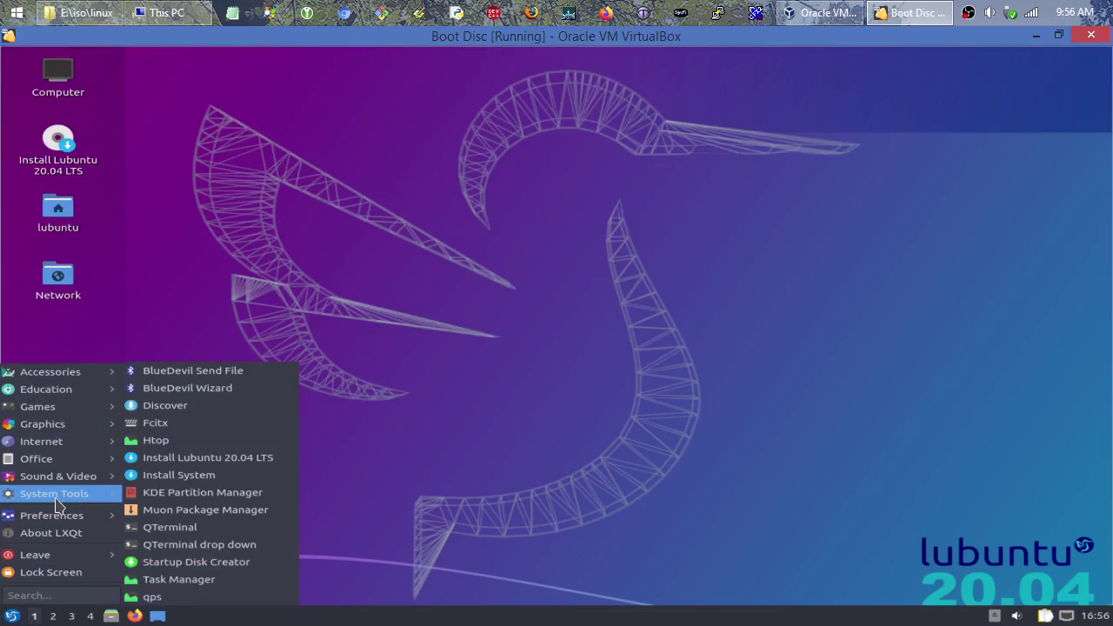
mouse_move(85, 480)
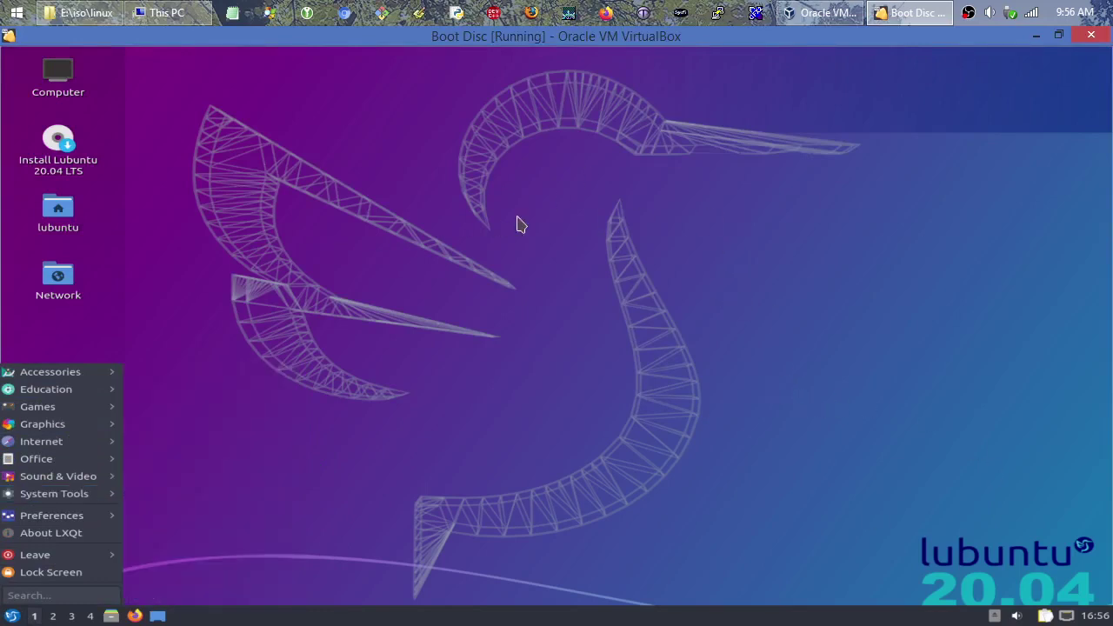
left_click(387, 170)
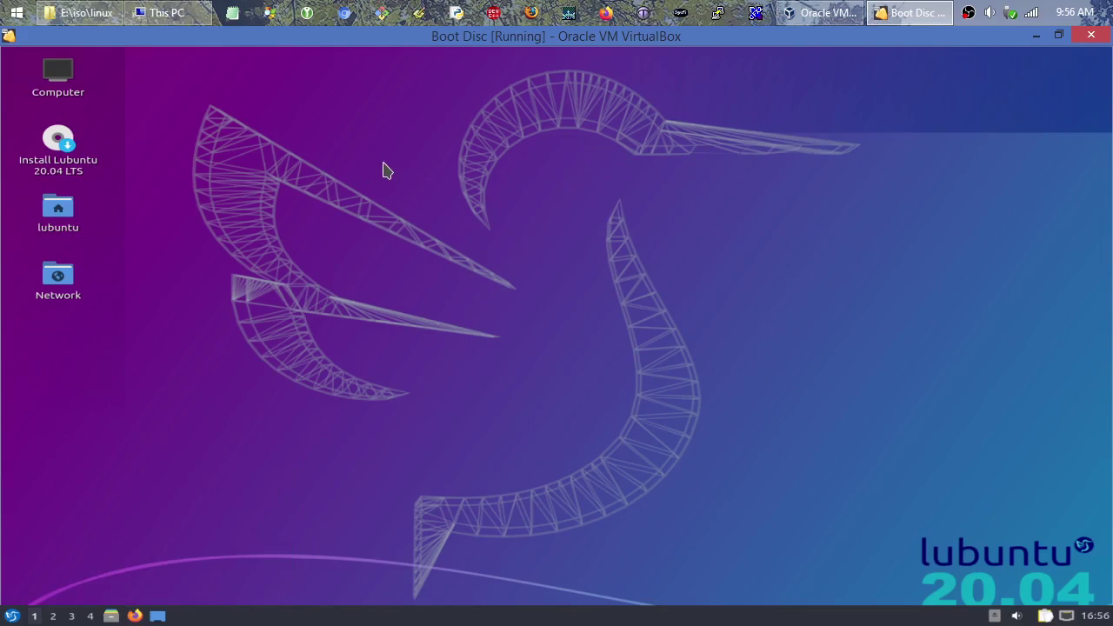
left_click(11, 617)
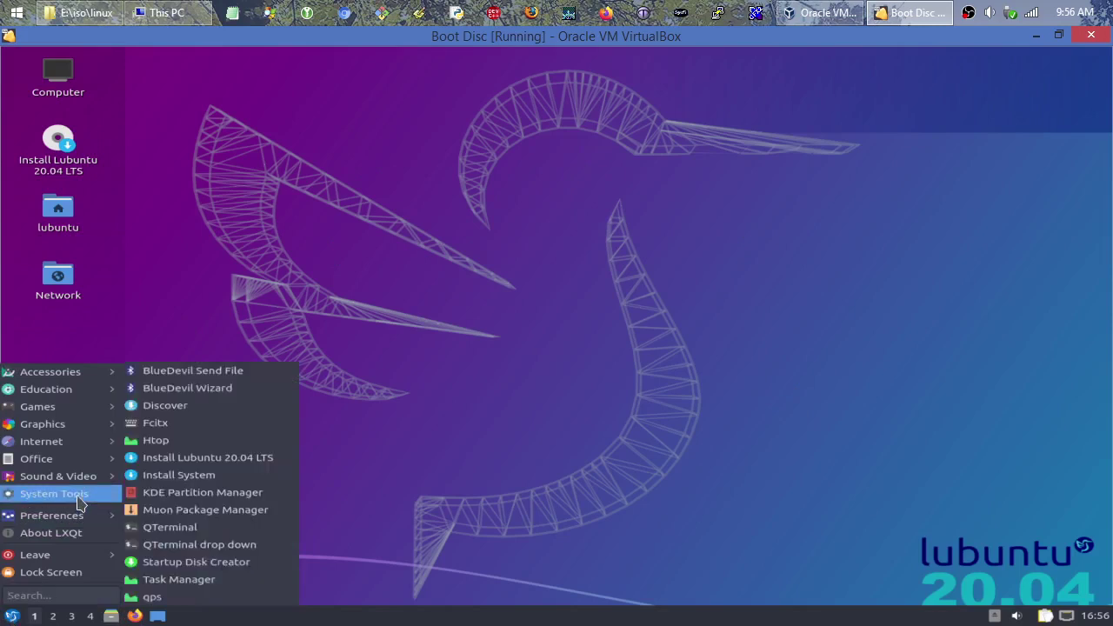
mouse_move(79, 523)
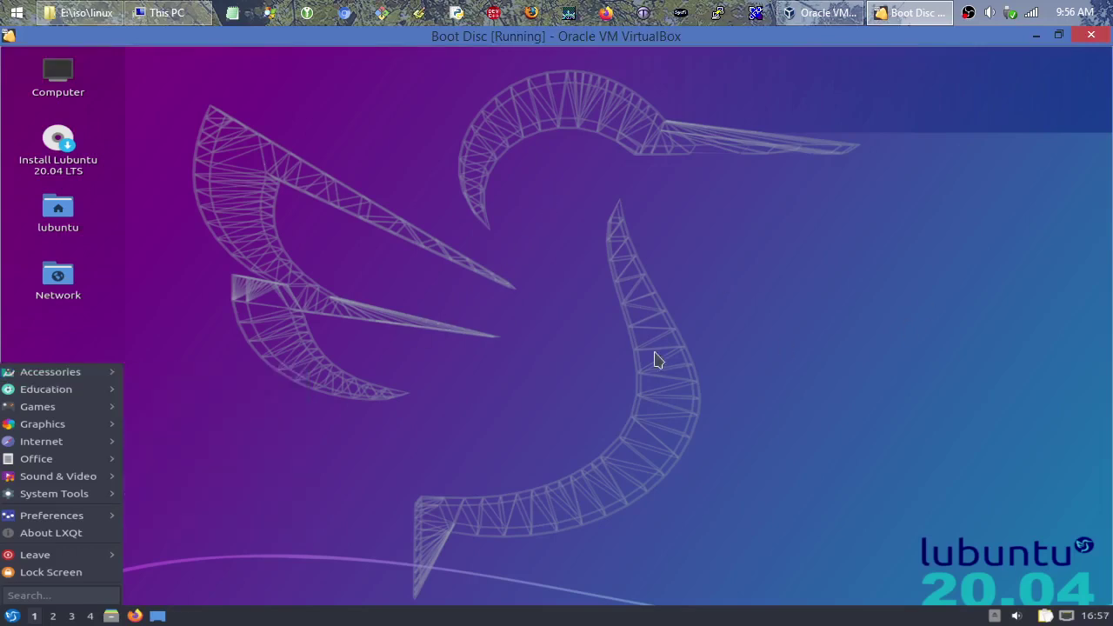
mouse_move(108, 381)
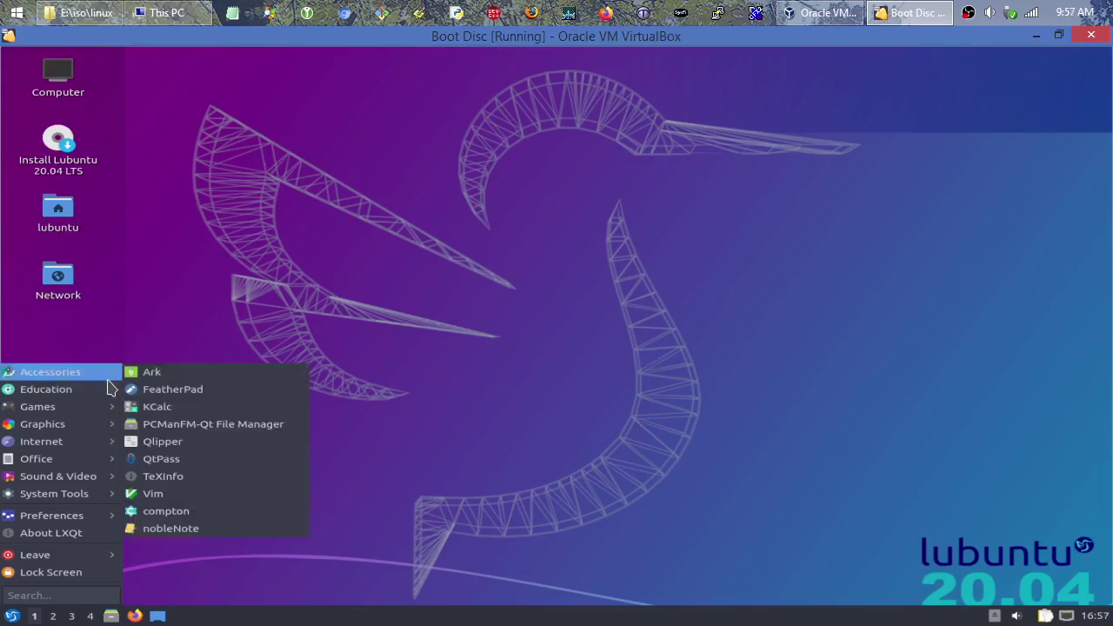
mouse_move(111, 411)
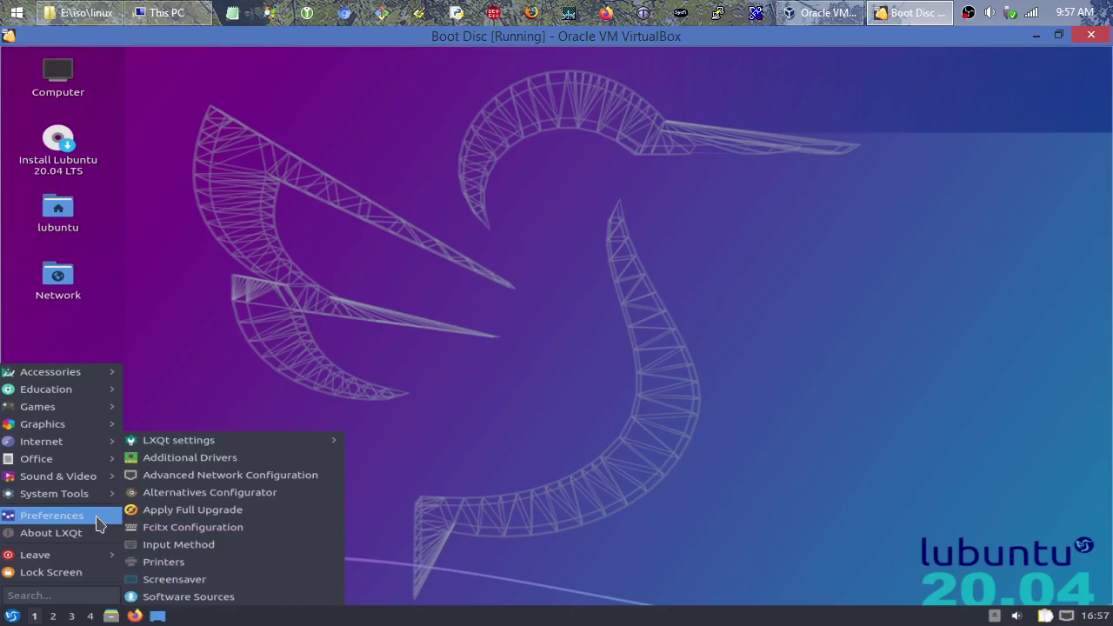
left_click(386, 264)
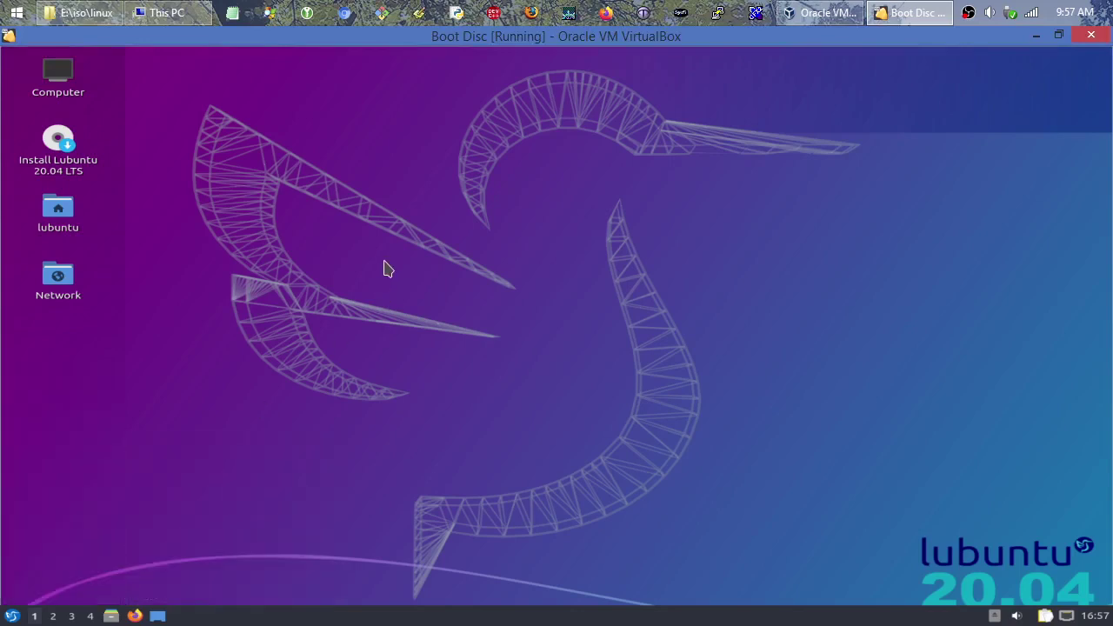
Inspect the General, Slide Show and Advanced settings in Lubuntu's Desktop Preferences and close them without saving
right_click(390, 228)
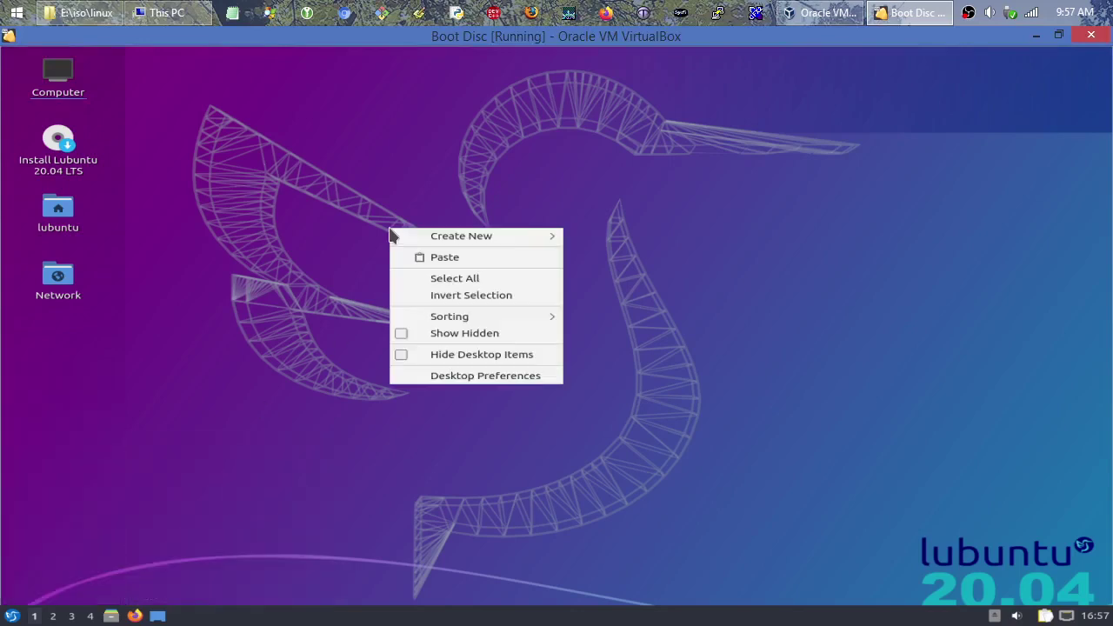
left_click(478, 379)
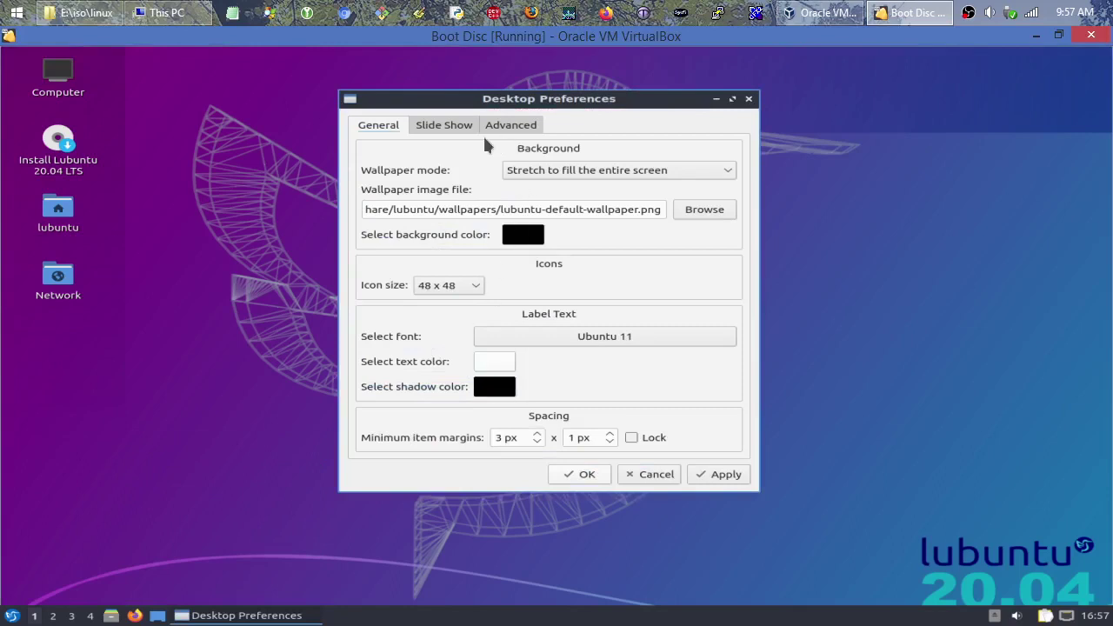
left_click(444, 127)
left_click(531, 125)
left_click(444, 125)
left_click(391, 124)
left_click(645, 474)
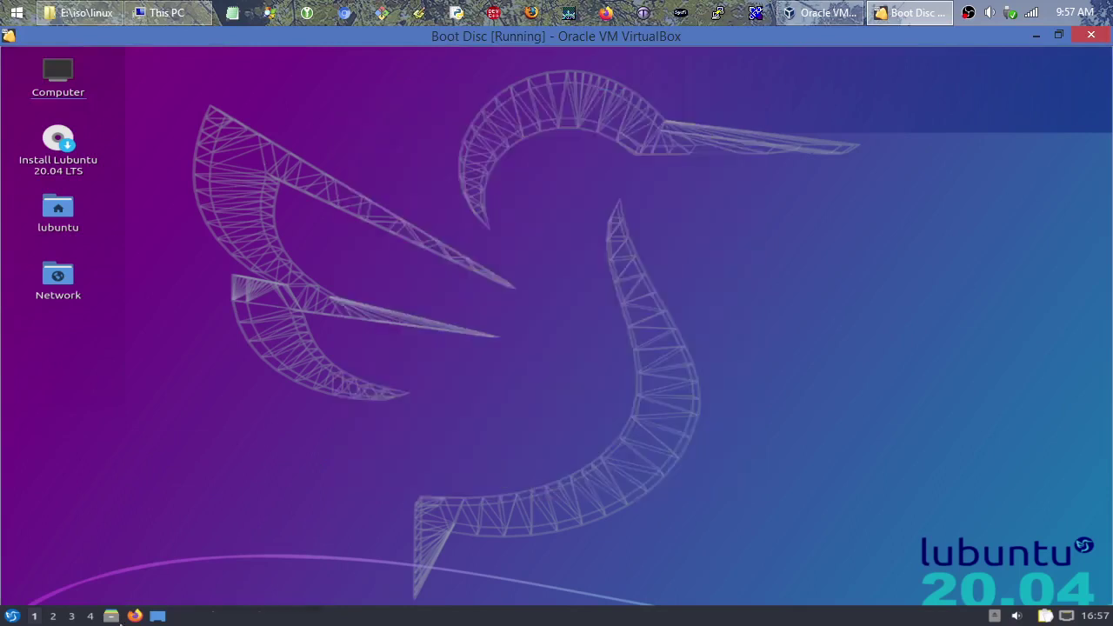
Search Lubuntu's applications for "randr" and clear the search text
left_click(13, 615)
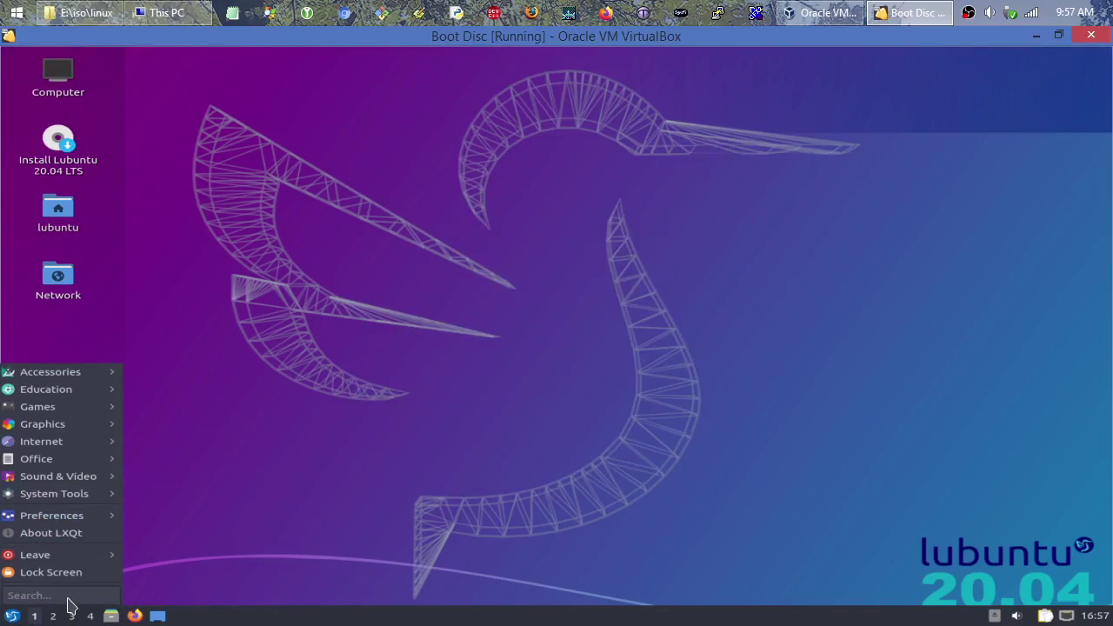
type("randr")
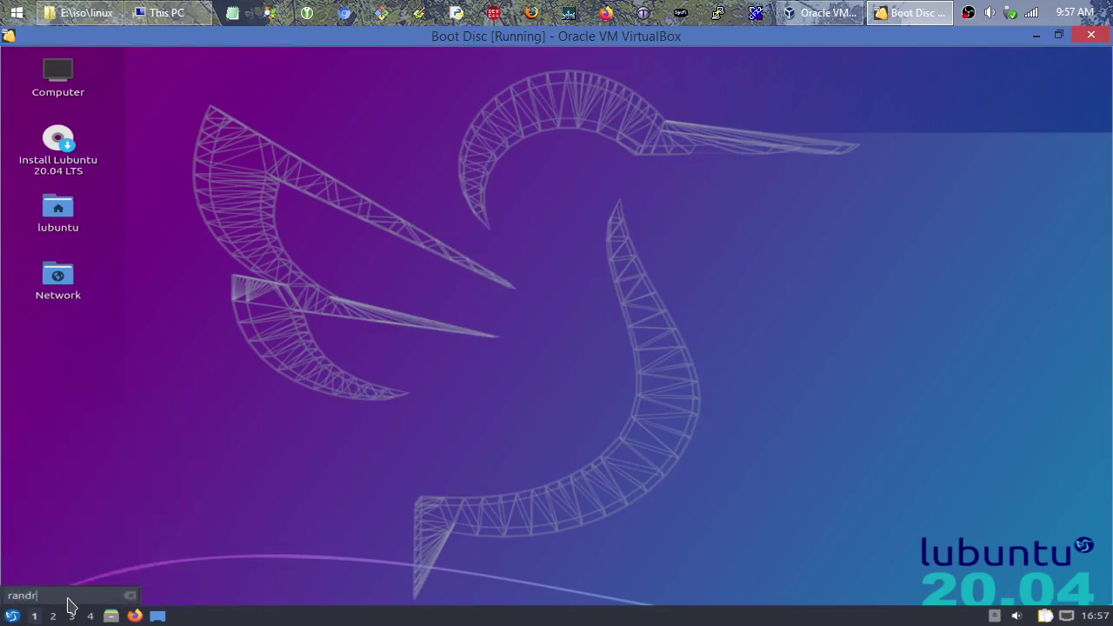
key("BackSpace")
key("BackSpace")
key("BackSpace")
key("BackSpace")
key("BackSpace")
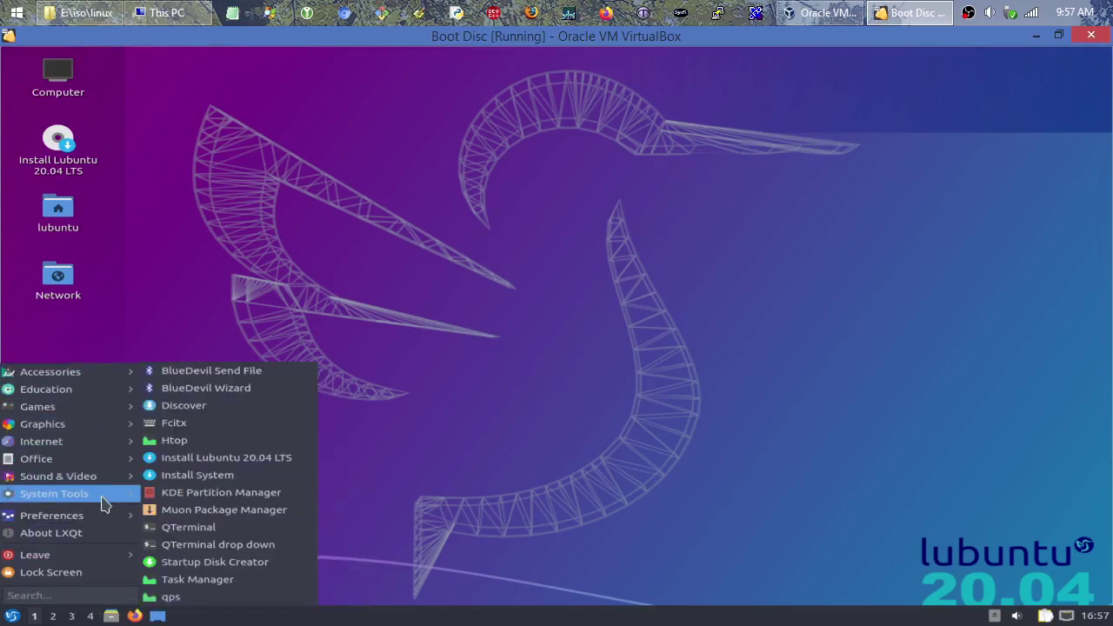
Open QTerminal and enter the lxrandr command at the prompt
left_click(193, 533)
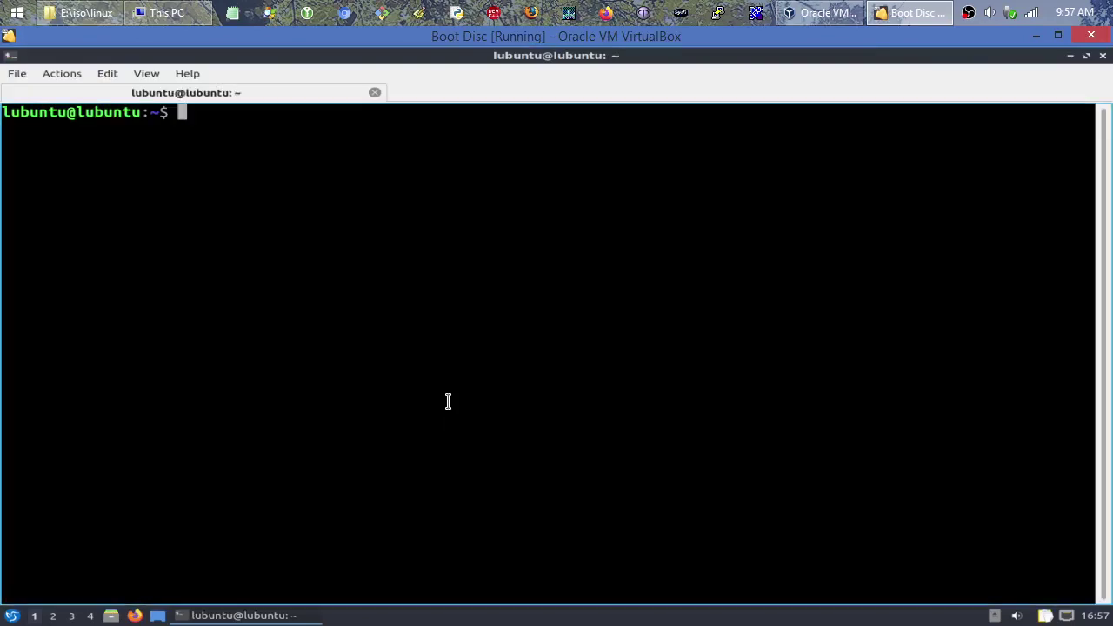
type("lxrandr")
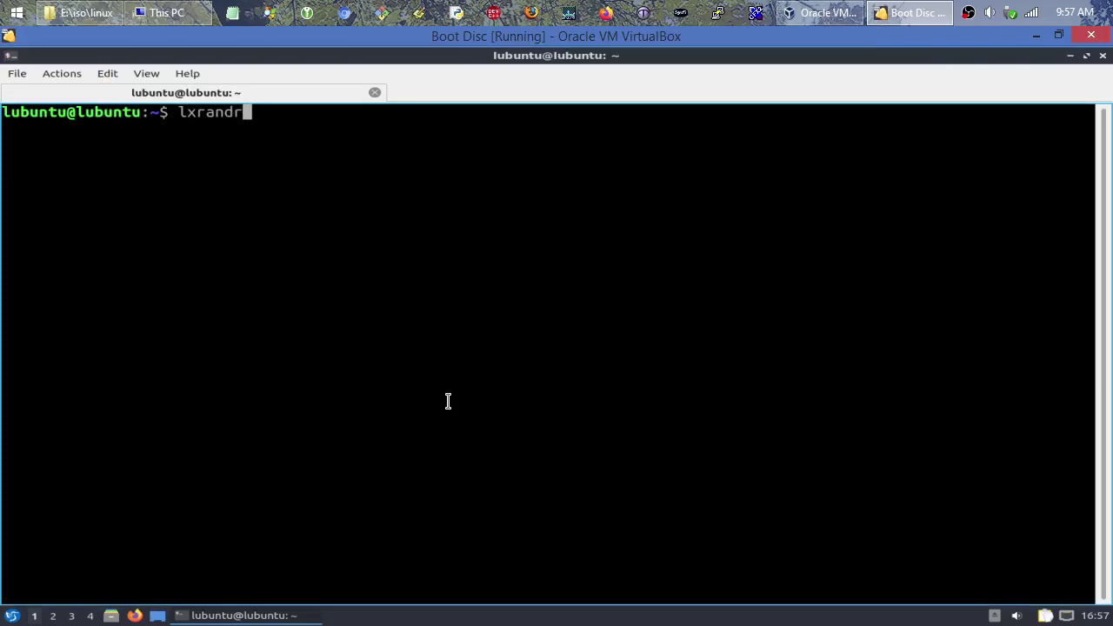
Try running lxrandr in the terminal and list the available display modes with xrandr
key("Return")
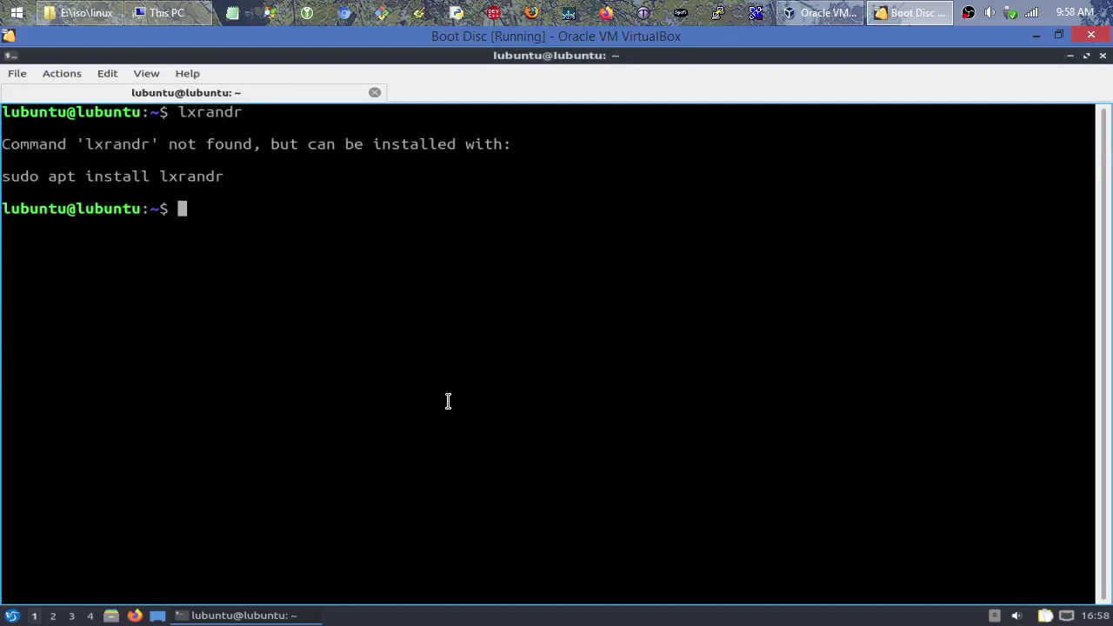
type("xrandr")
key("Return")
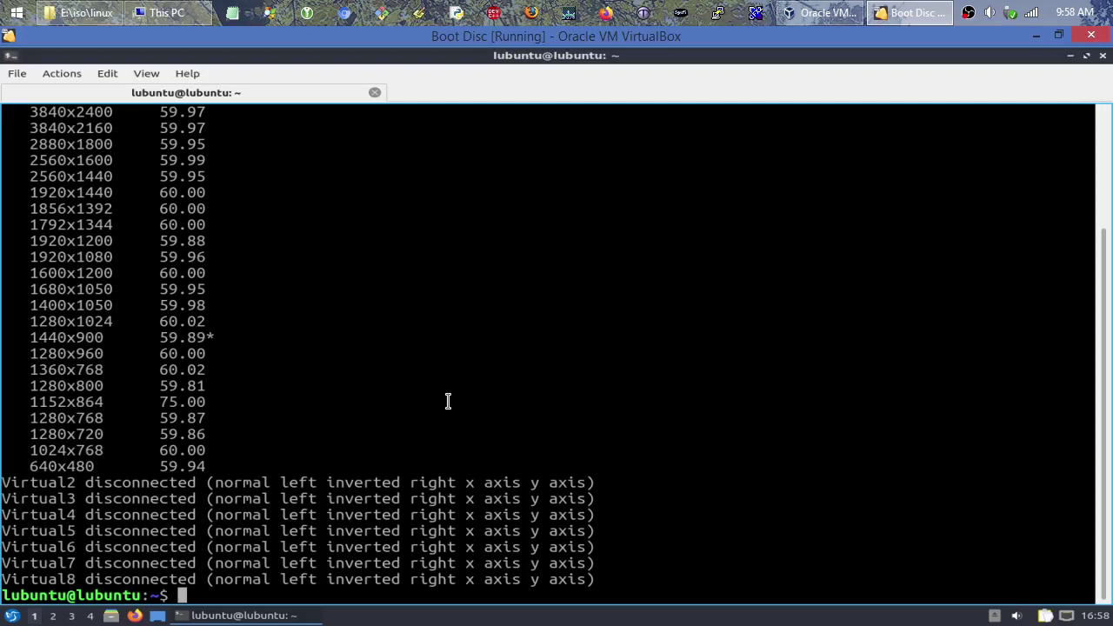
scroll(448, 401, "up", 3)
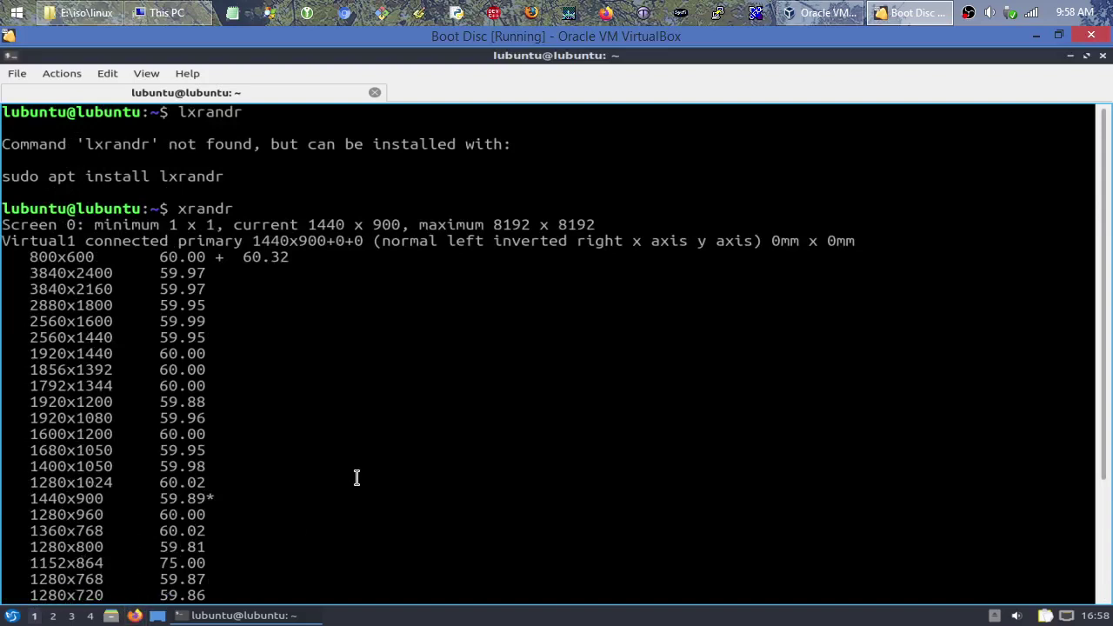
Set the display resolution to 1280x720 using xrandr --size, and close the terminal
type("xranr")
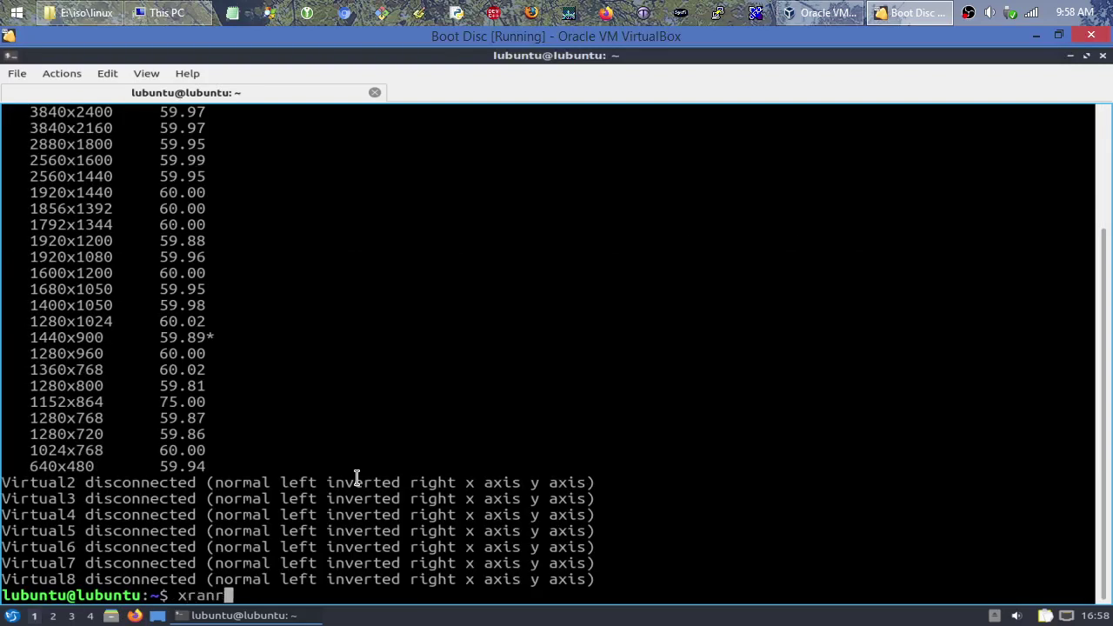
key("BackSpace")
type("dr --size")
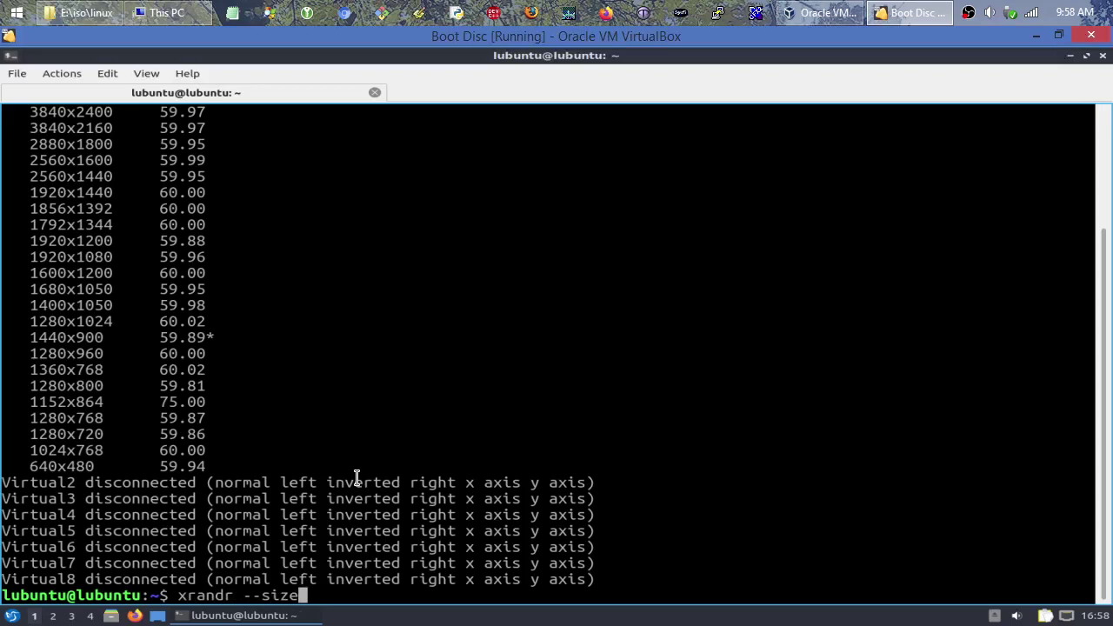
type(" 1280x7")
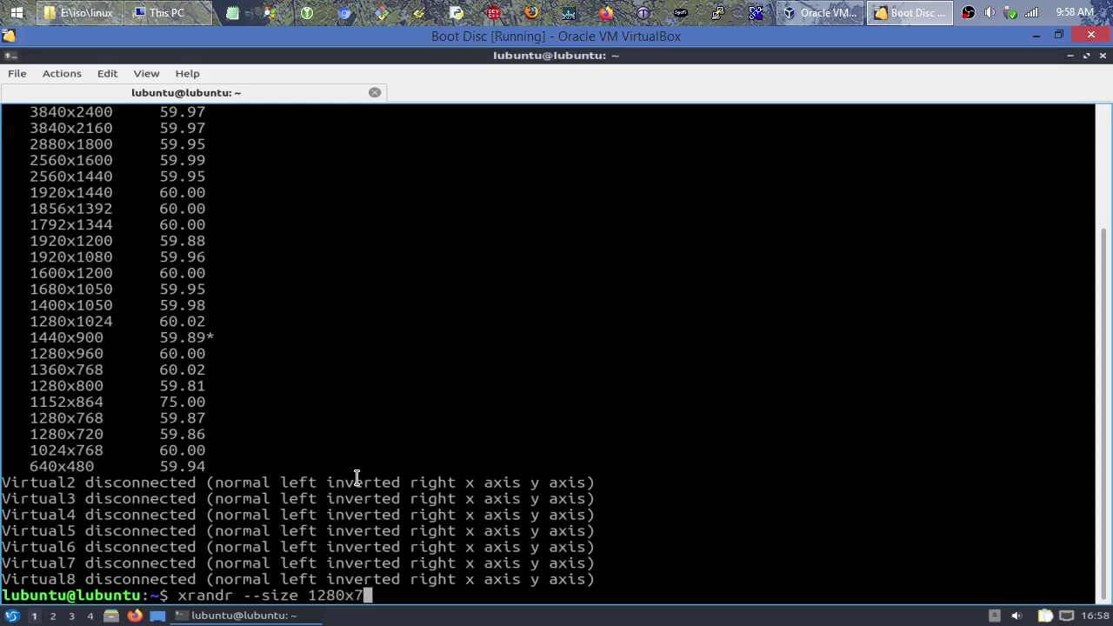
type("20")
key("Return")
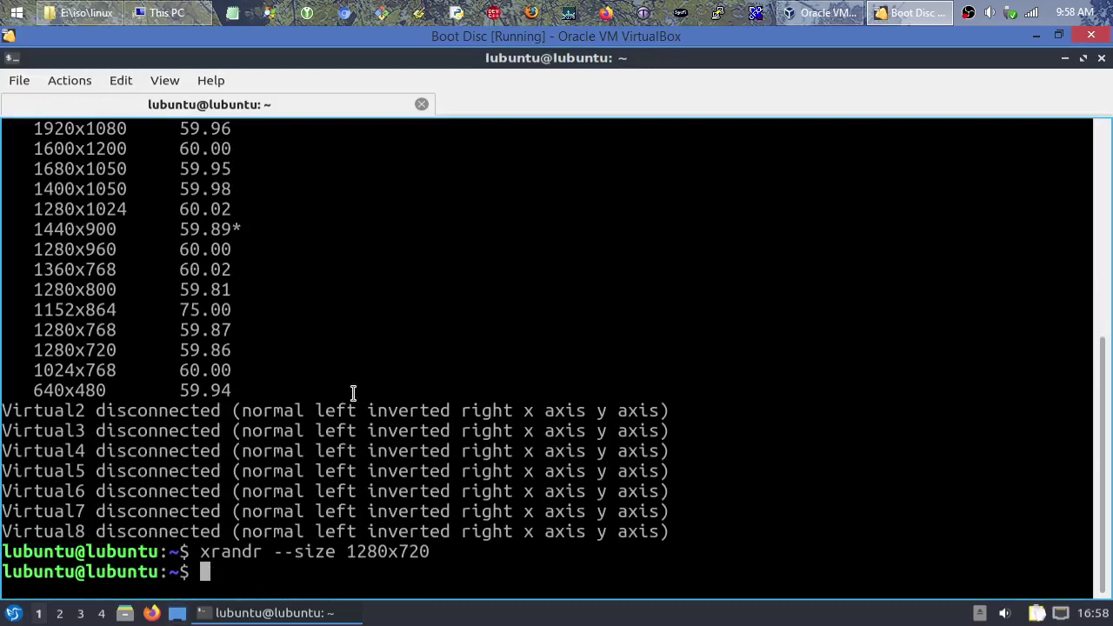
left_click(1102, 59)
left_click(515, 327)
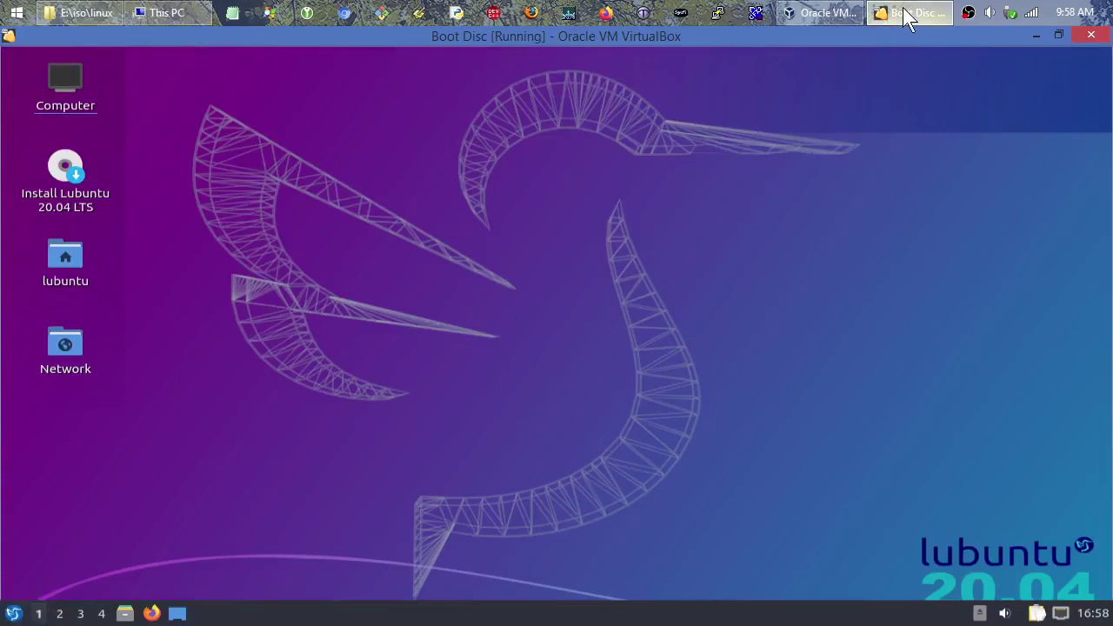
Take the Boot Disc virtual machine window out of scaled mode and maximize it
left_click(835, 12)
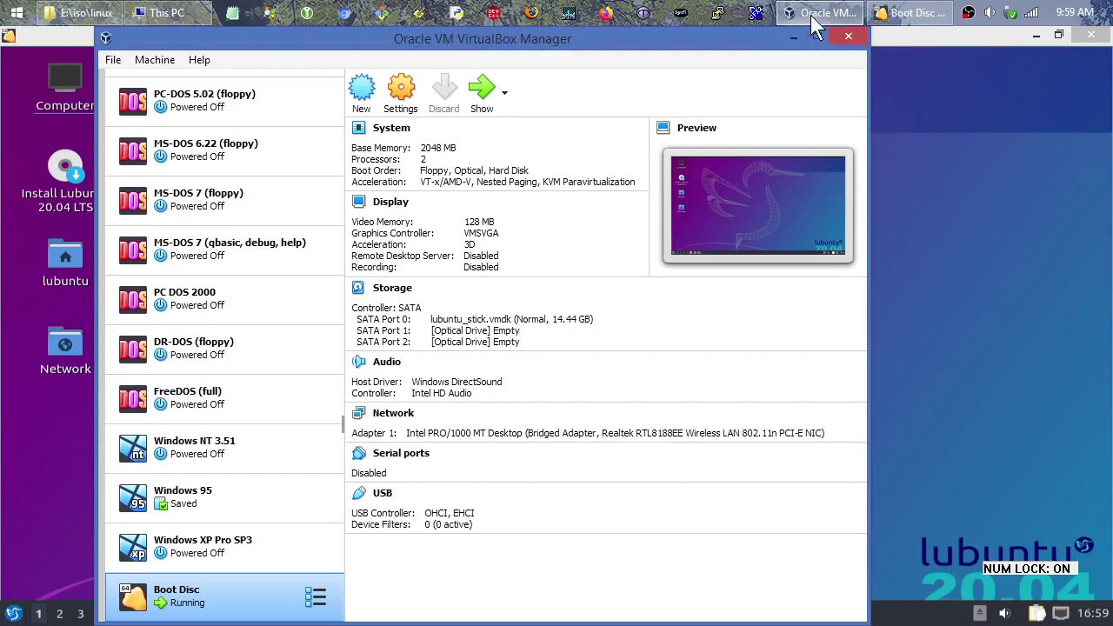
left_click(896, 13)
right_click(896, 15)
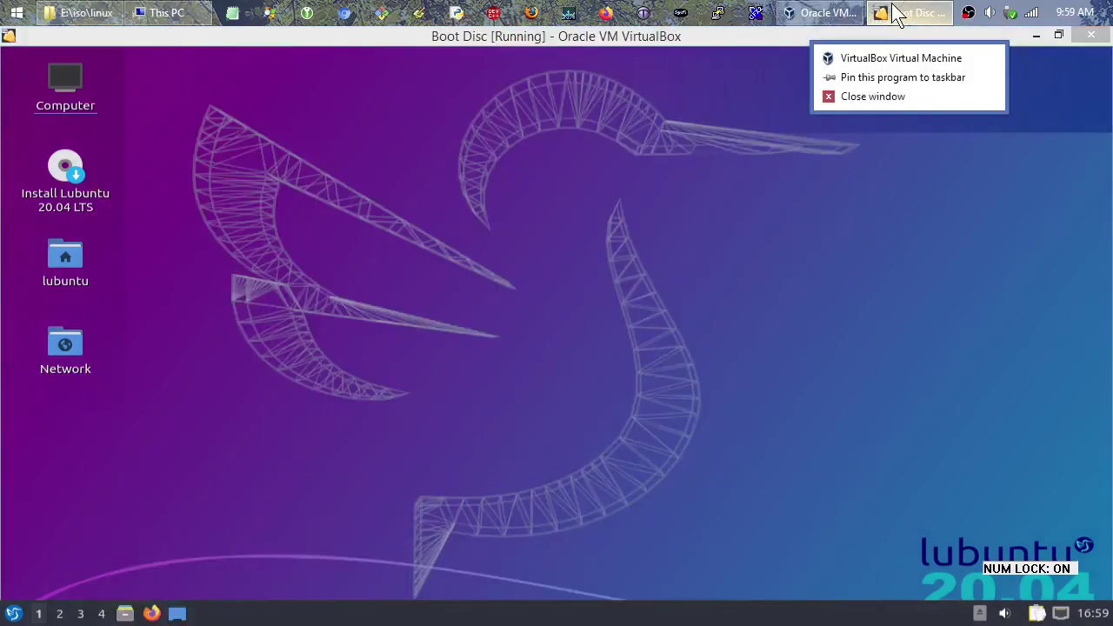
left_click(623, 54)
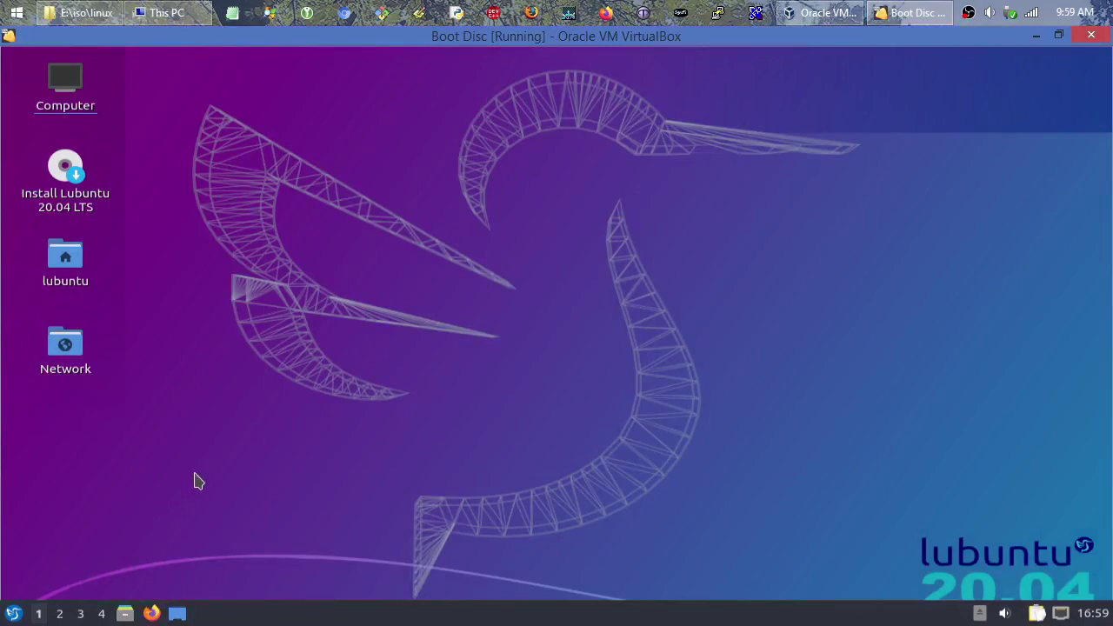
key("Control_R+c")
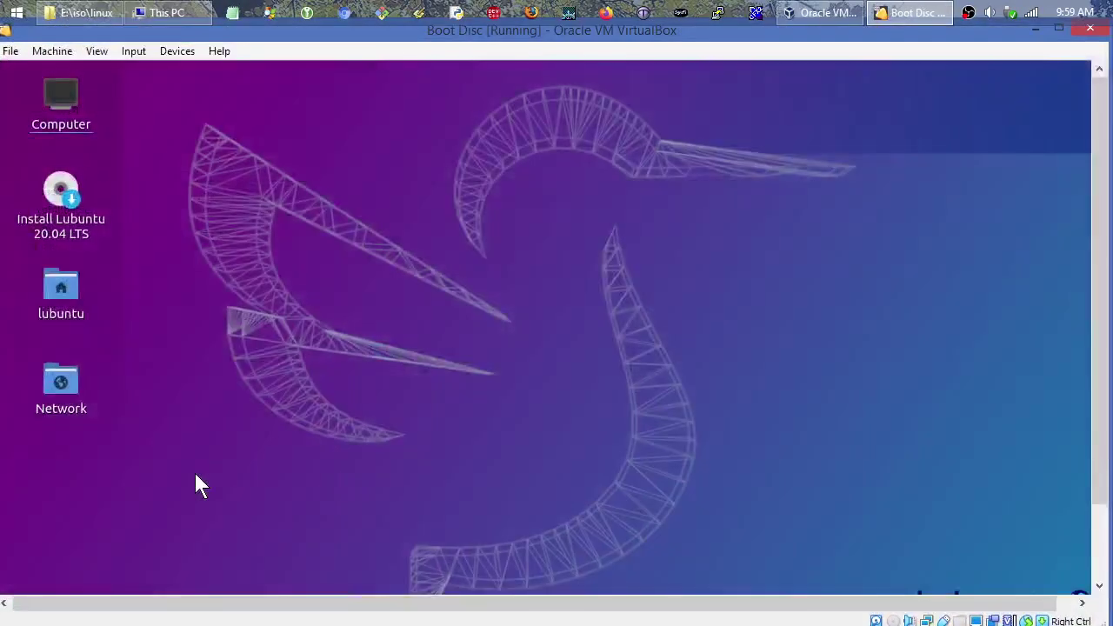
left_click(1060, 28)
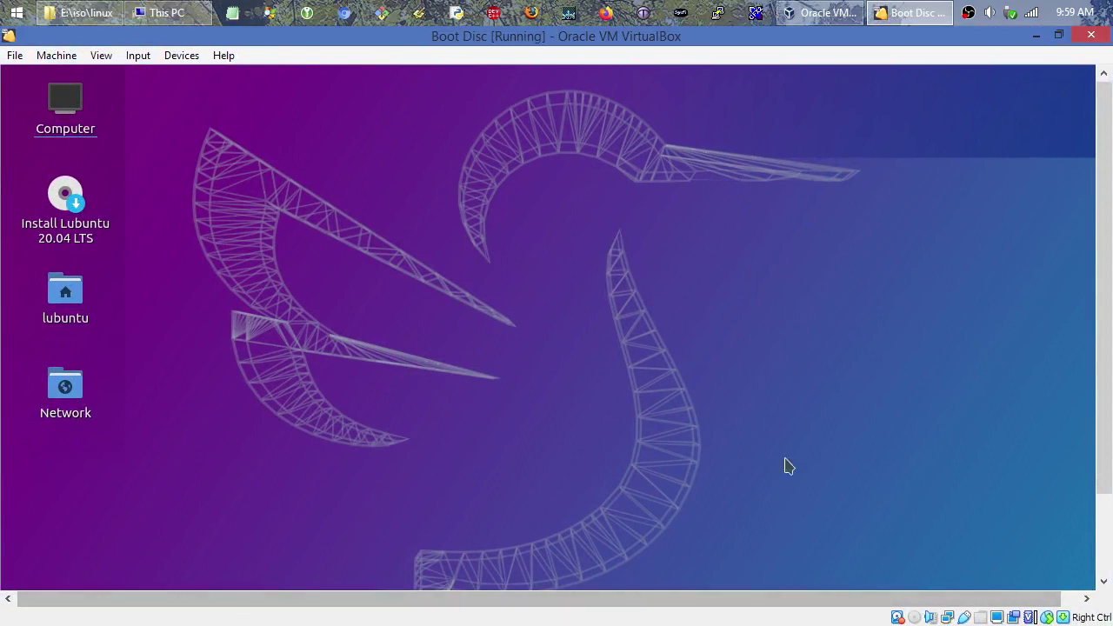
Open a QTerminal window in Lubuntu and list the display modes with xrandr
scroll(1103, 373, "down", 2)
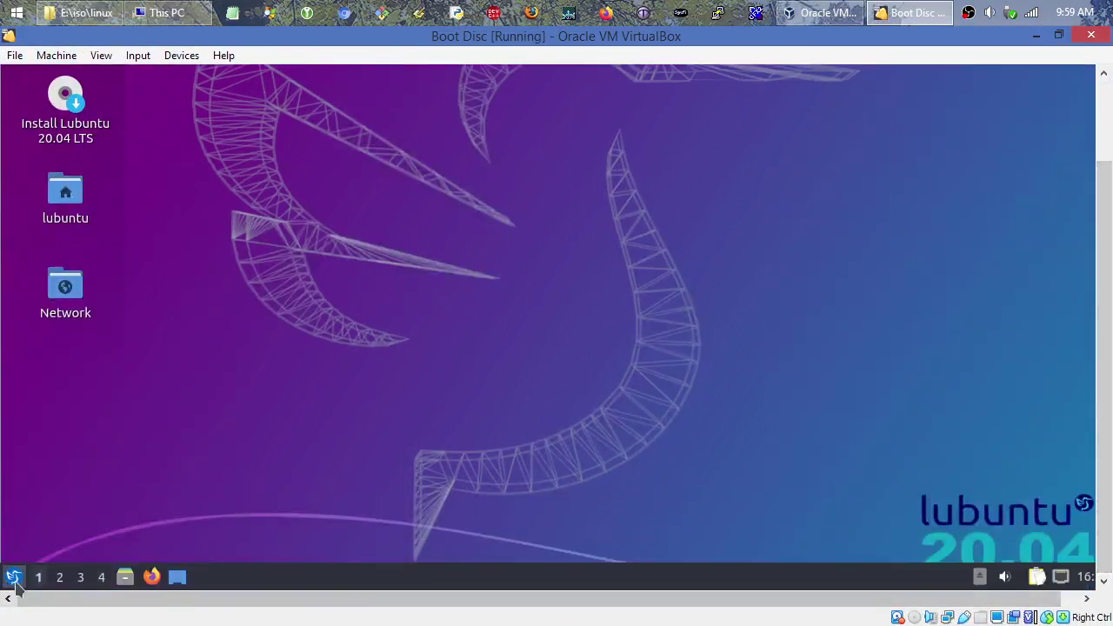
left_click(14, 578)
mouse_move(112, 448)
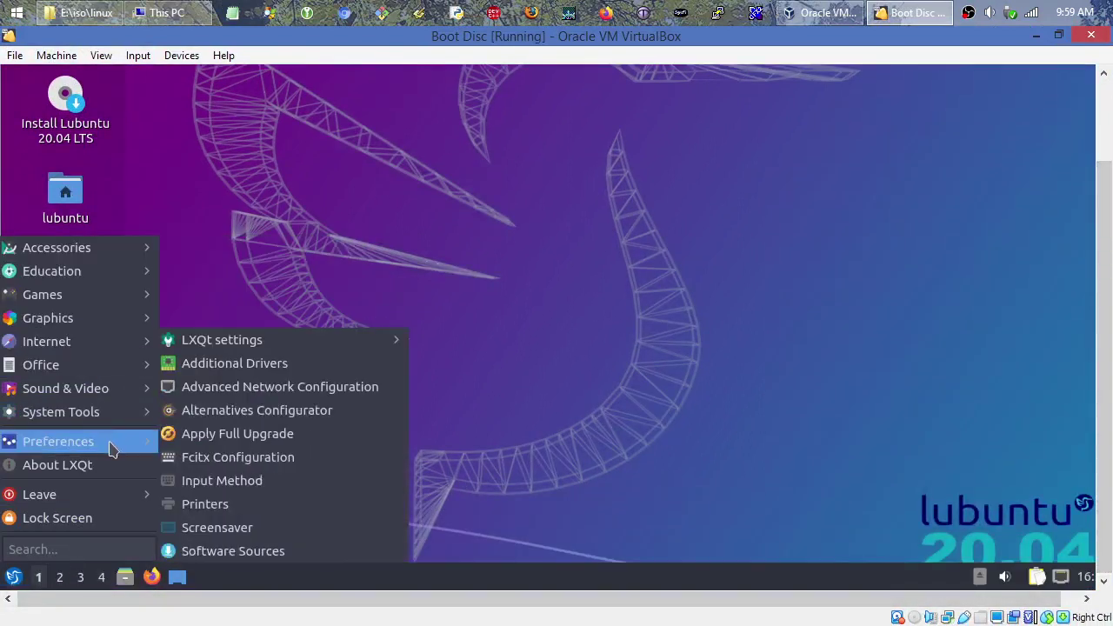
mouse_move(105, 412)
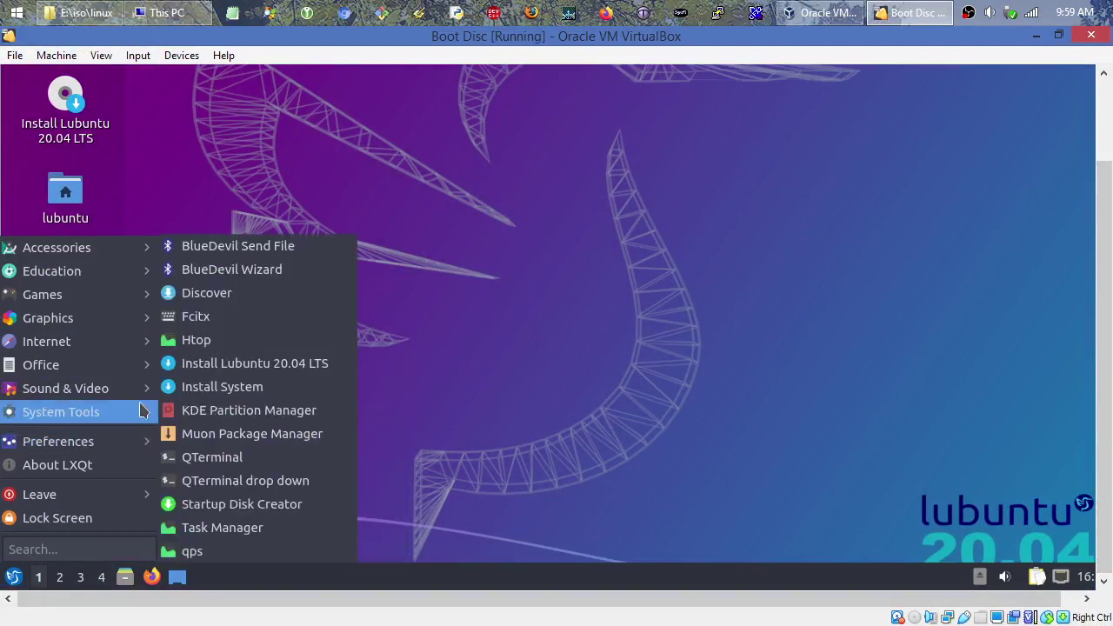
left_click(226, 460)
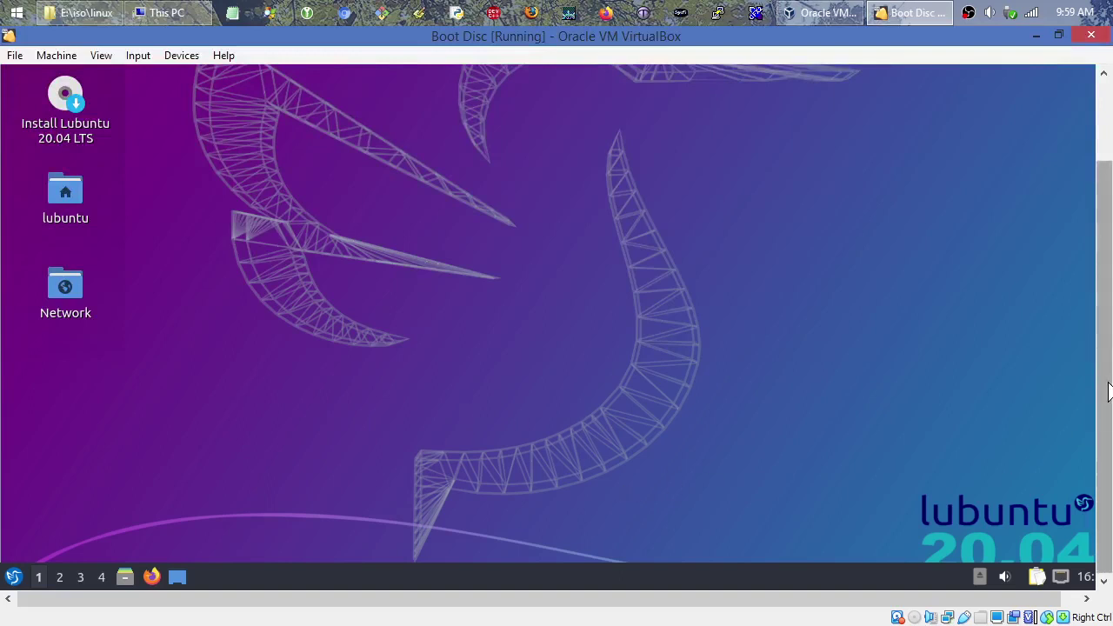
left_click_drag(1101, 387, 1103, 265)
key("ctrl+alt+t")
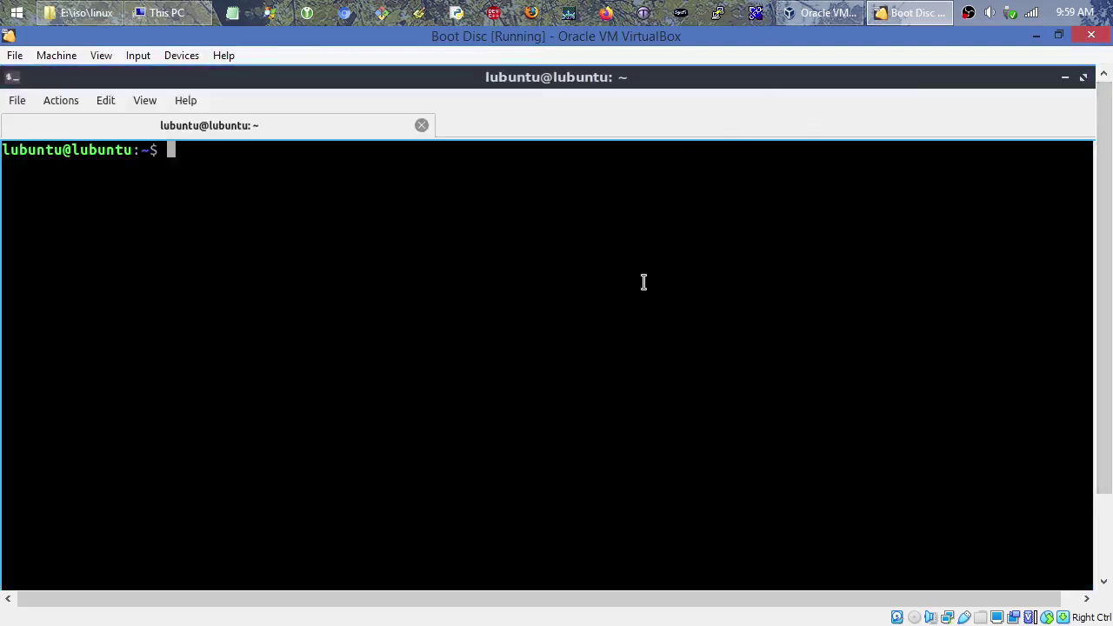
type("xrandr")
key("Return")
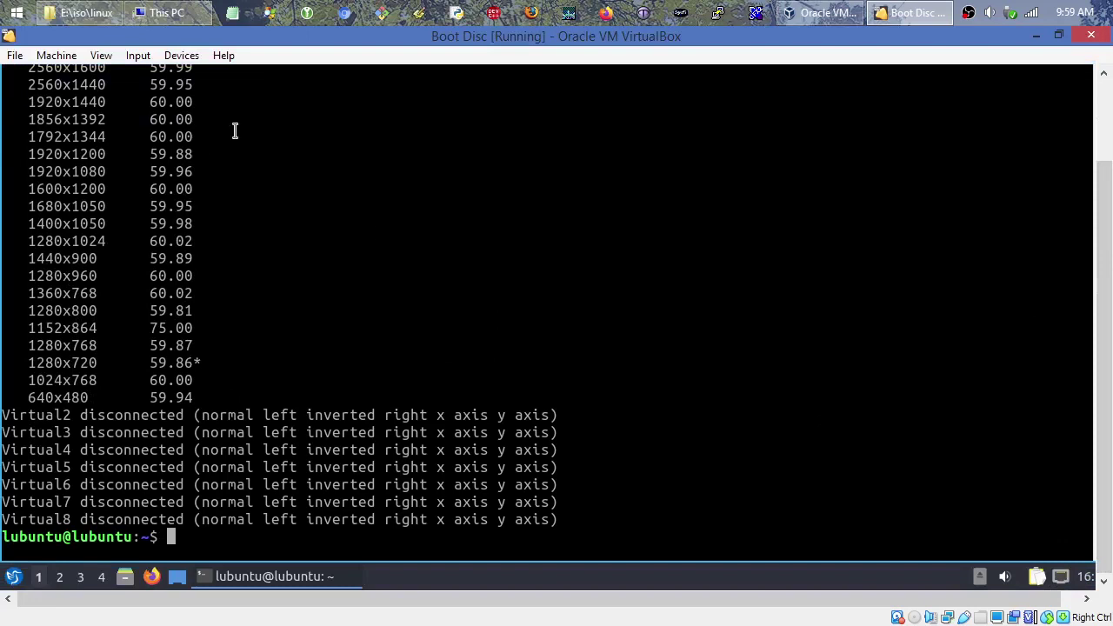
Switch the virtual machine view to scaled mode and minimize the terminal
left_click(111, 57)
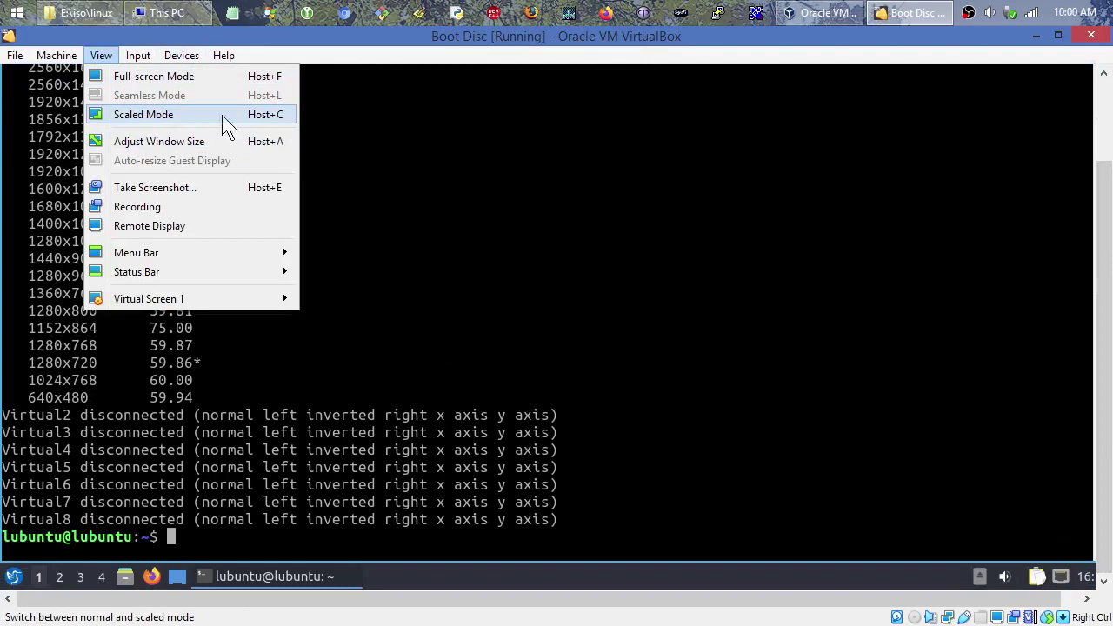
left_click(283, 118)
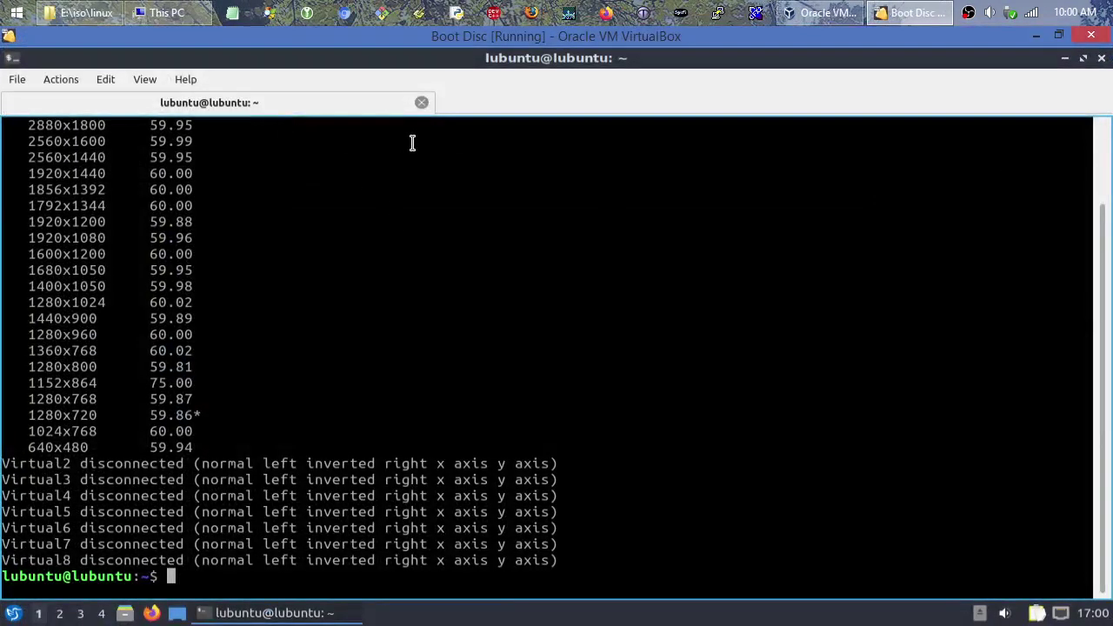
left_click(1064, 58)
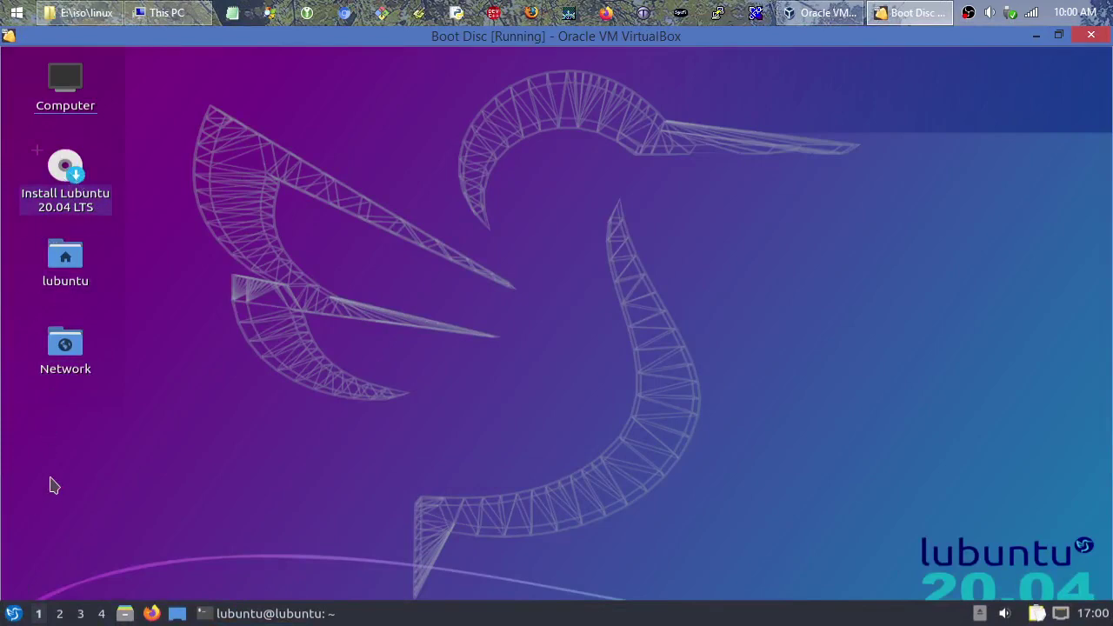
Delete the Install Lubuntu 20.04 LTS shortcut from the desktop and confirm the deletion
right_click(76, 193)
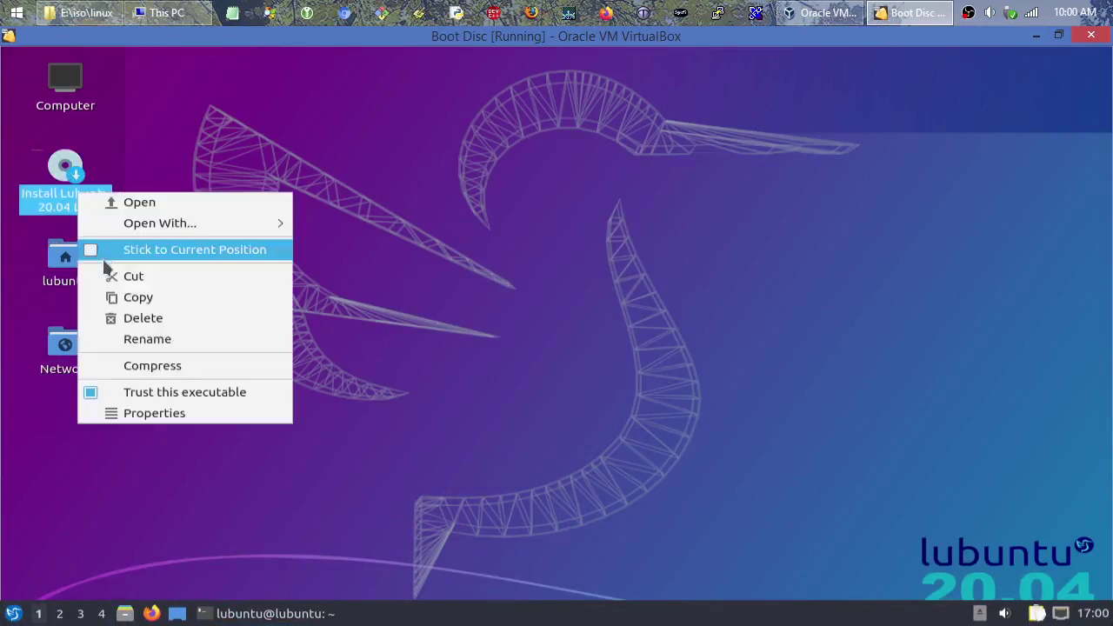
left_click(135, 318)
left_click(607, 331)
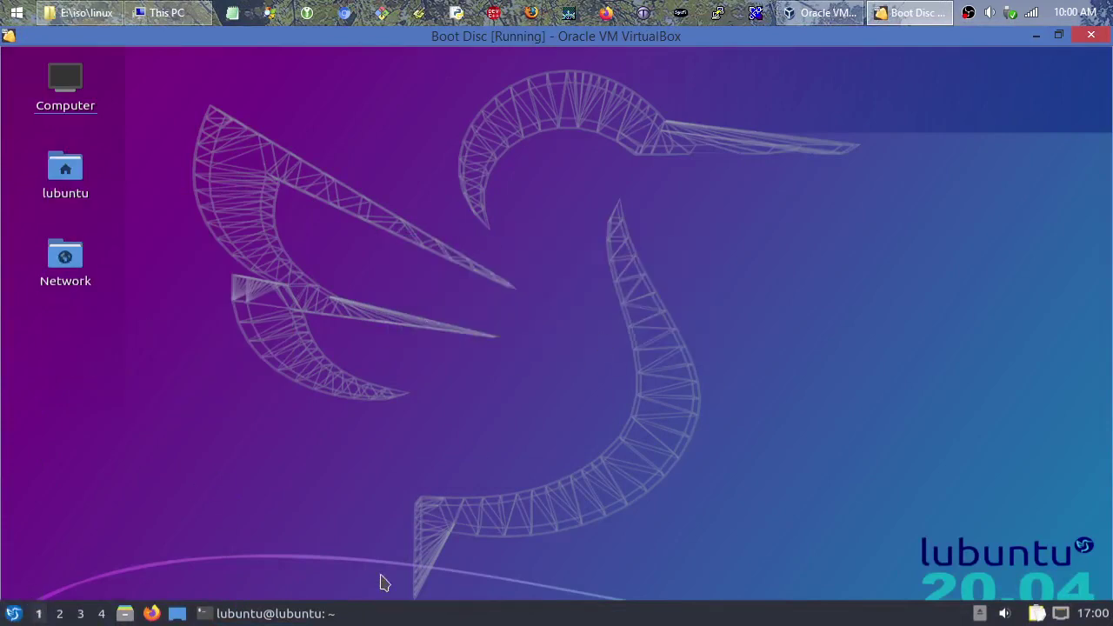
Restore the minimized terminal window and clear its output
left_click(13, 614)
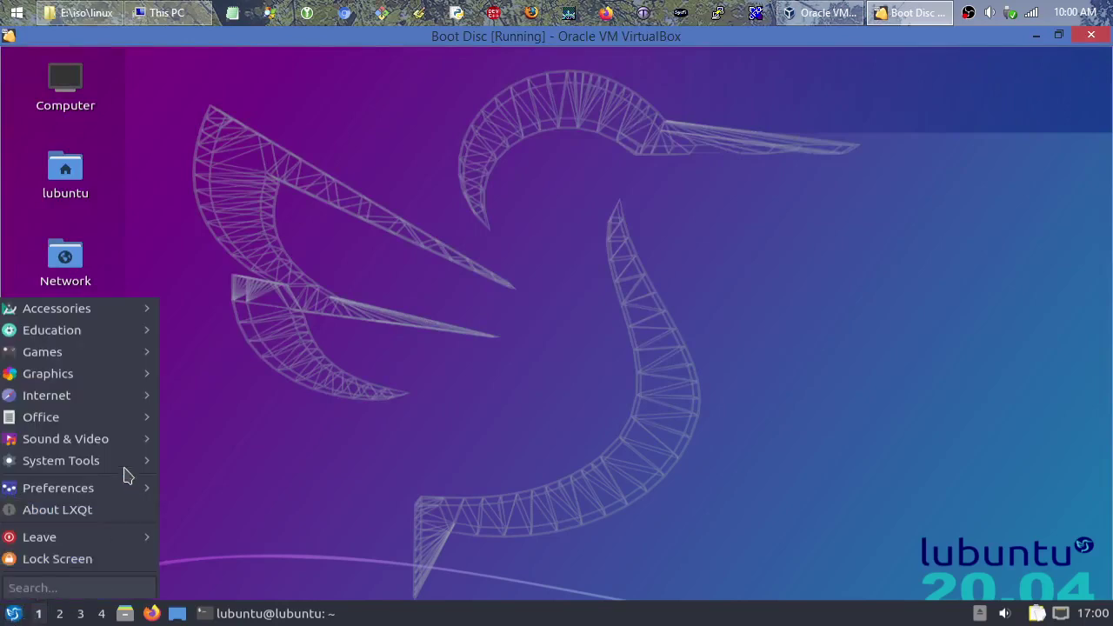
left_click(291, 611)
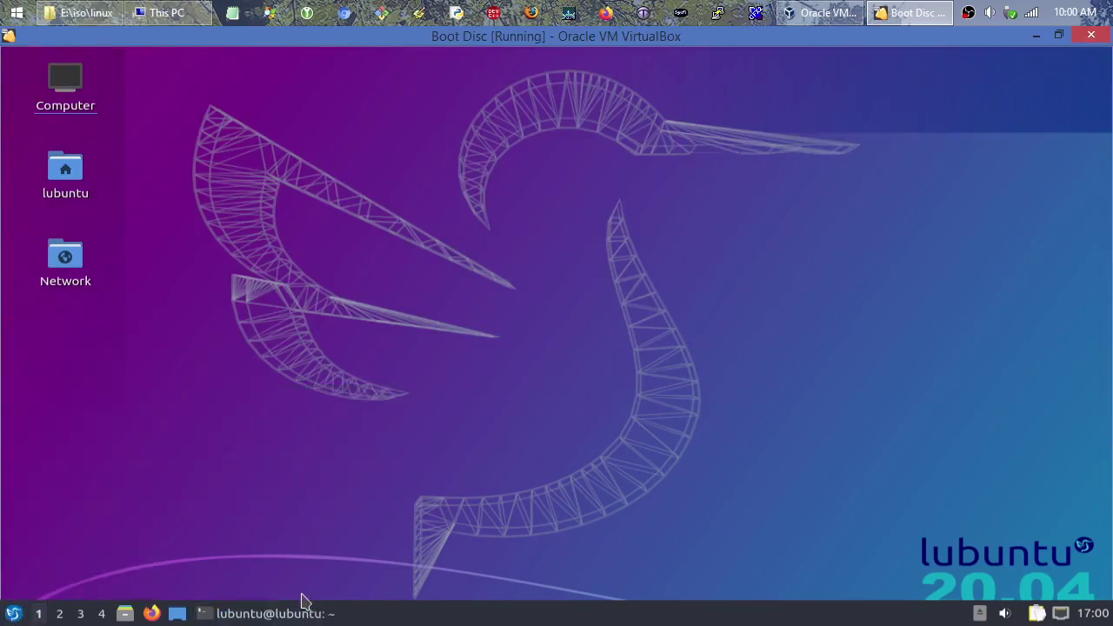
left_click(281, 612)
type("clear")
key("Return")
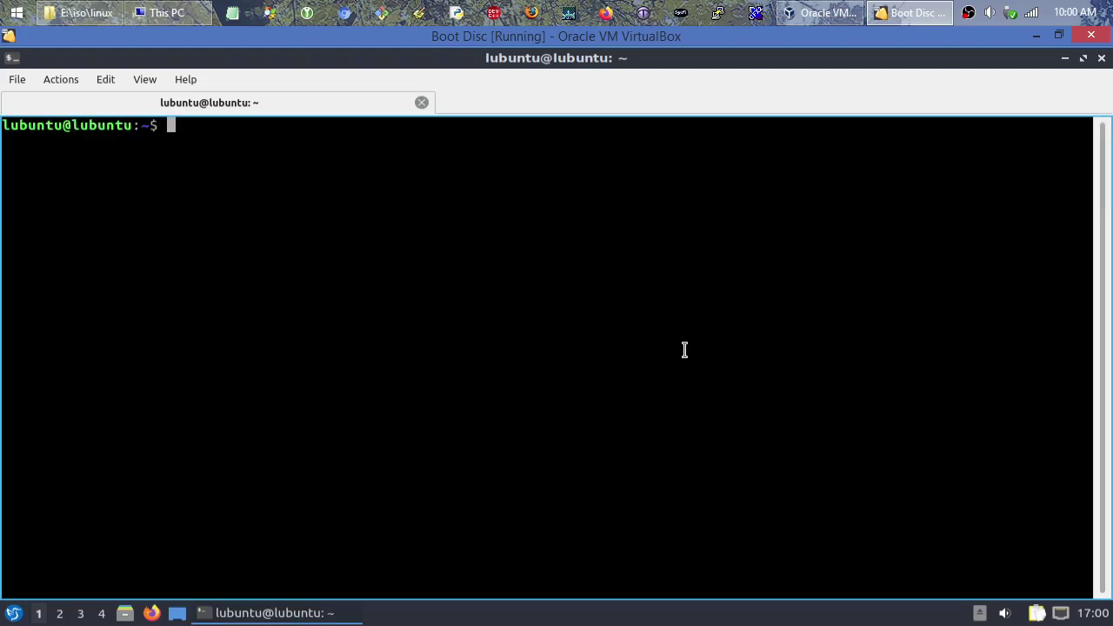
Update the package lists with sudo apt-get update
type("sudo apt-get update")
key("Return")
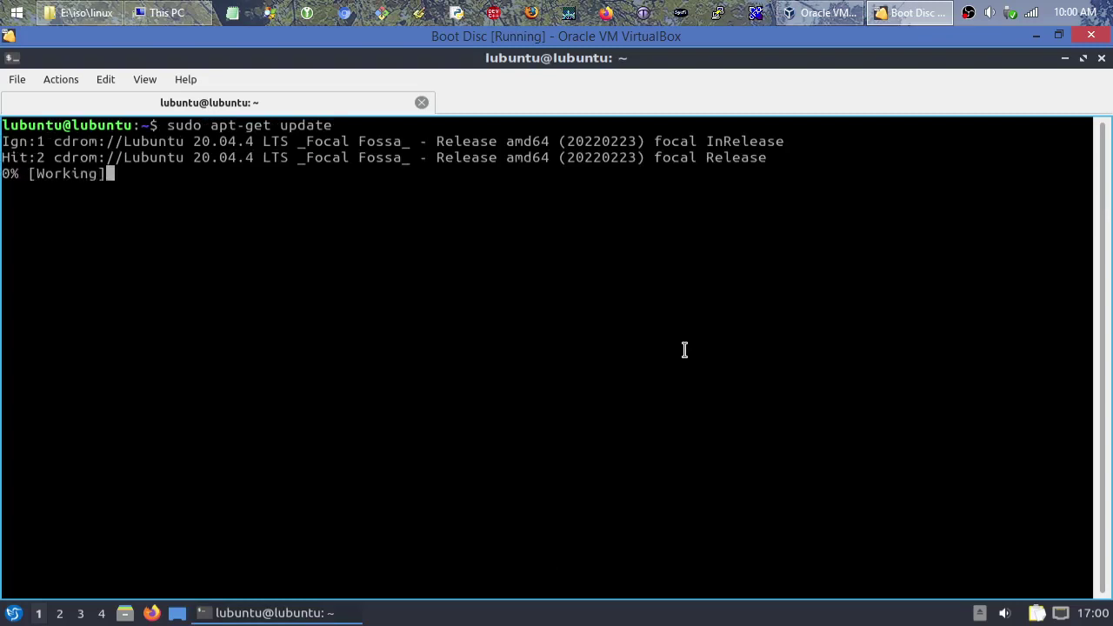
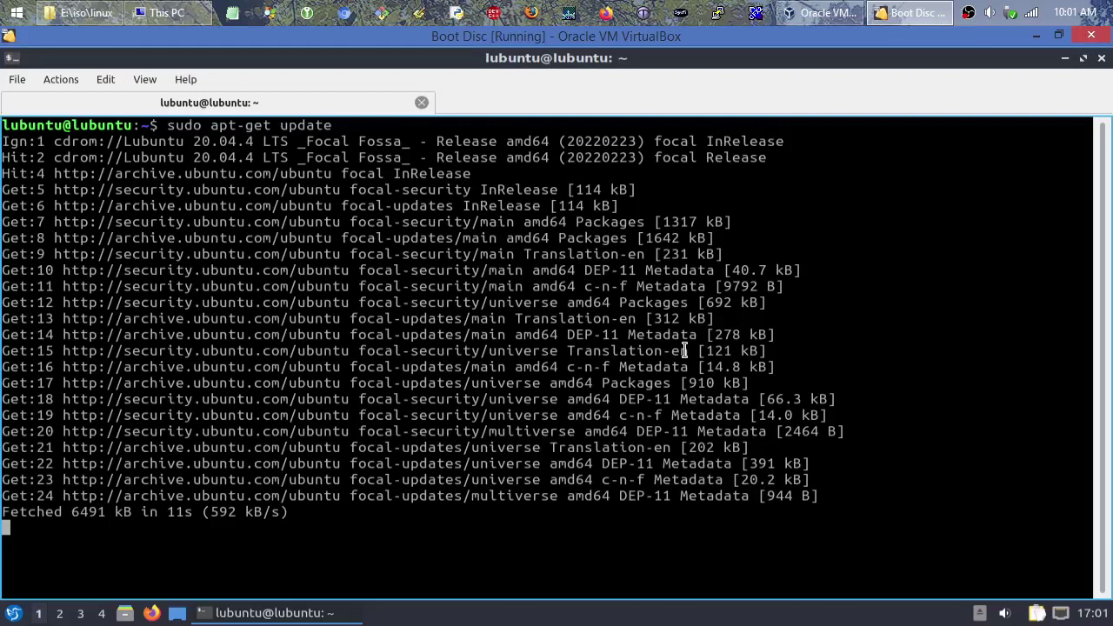
key("Return")
key("Return")
key("Return")
key("Return")
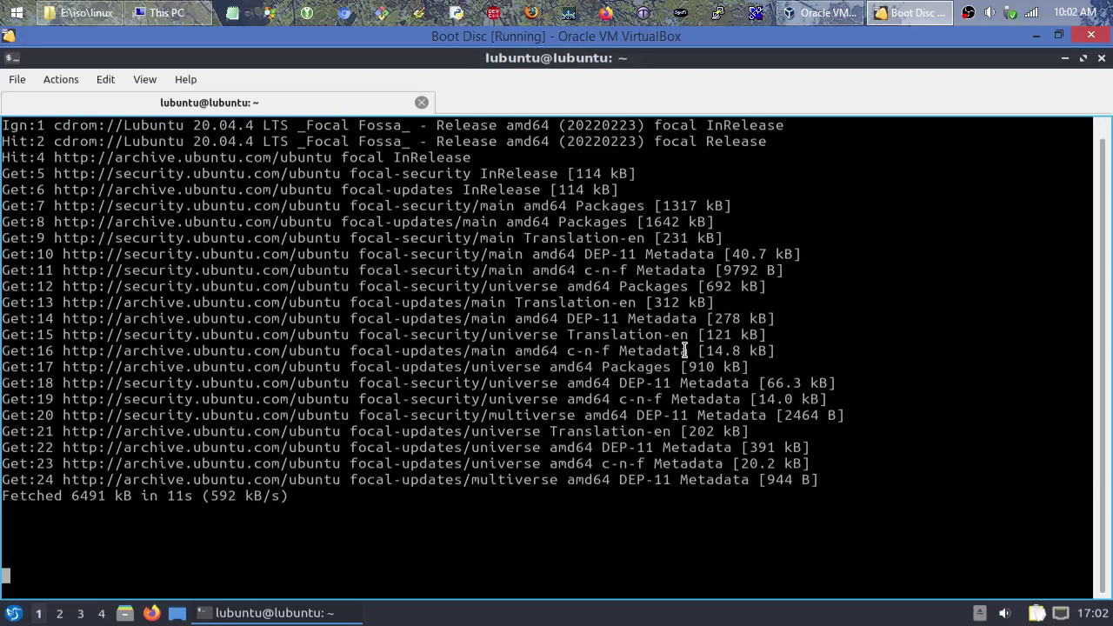
Switch to OBS to check the recording status, and minimize its window
right_click(969, 13)
left_click(941, 21)
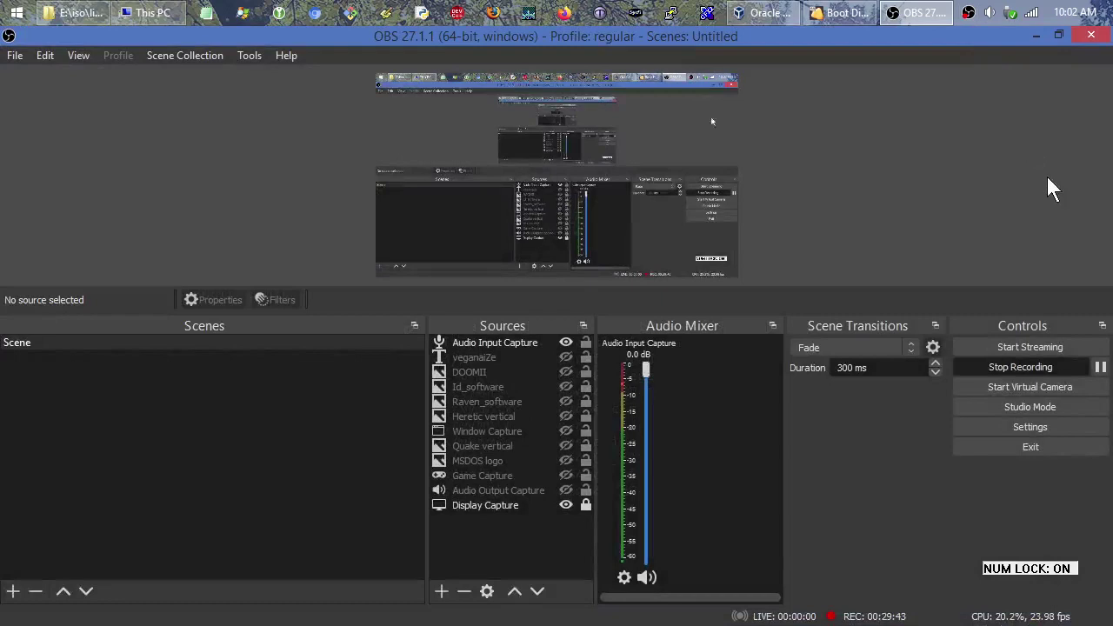
left_click(1035, 37)
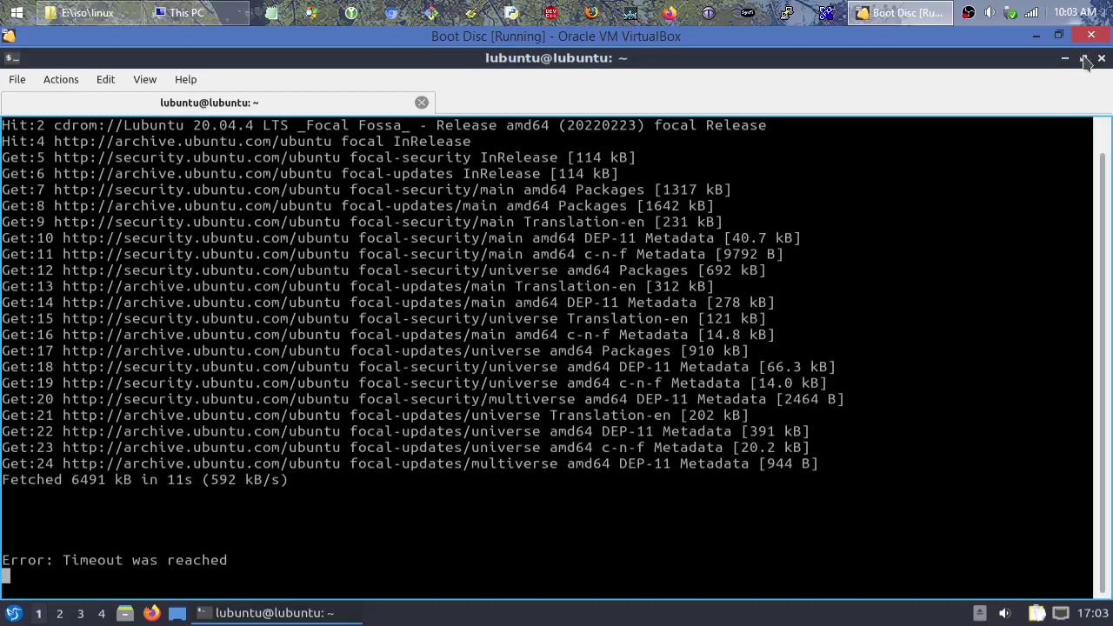
Interrupt the running package update and create an empty file named this-file in the home directory
key("ctrl+c")
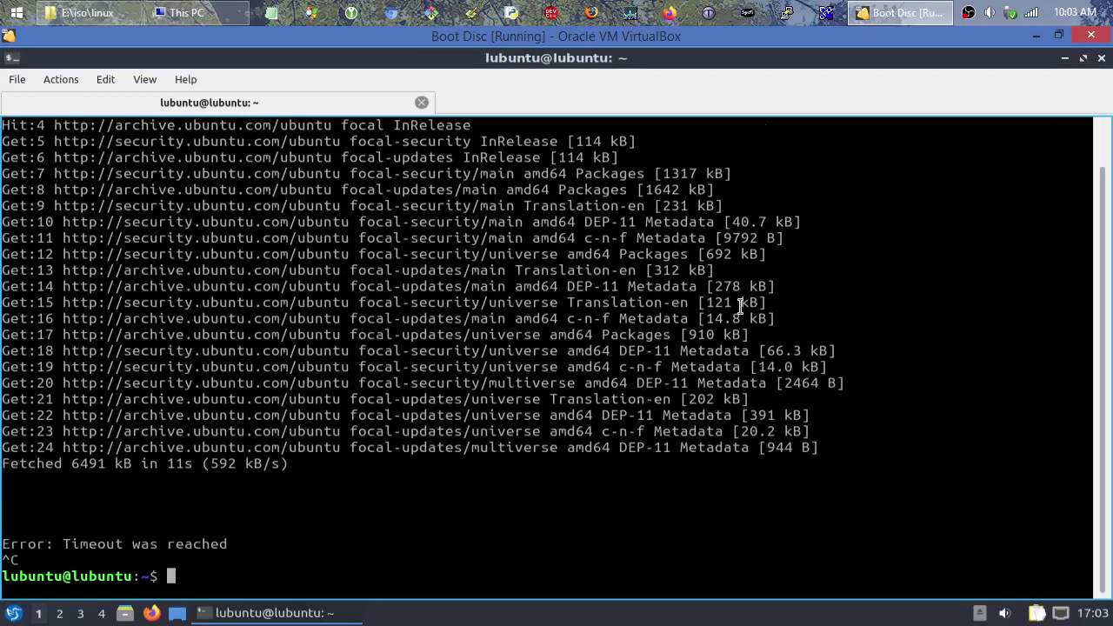
type("touch this-file")
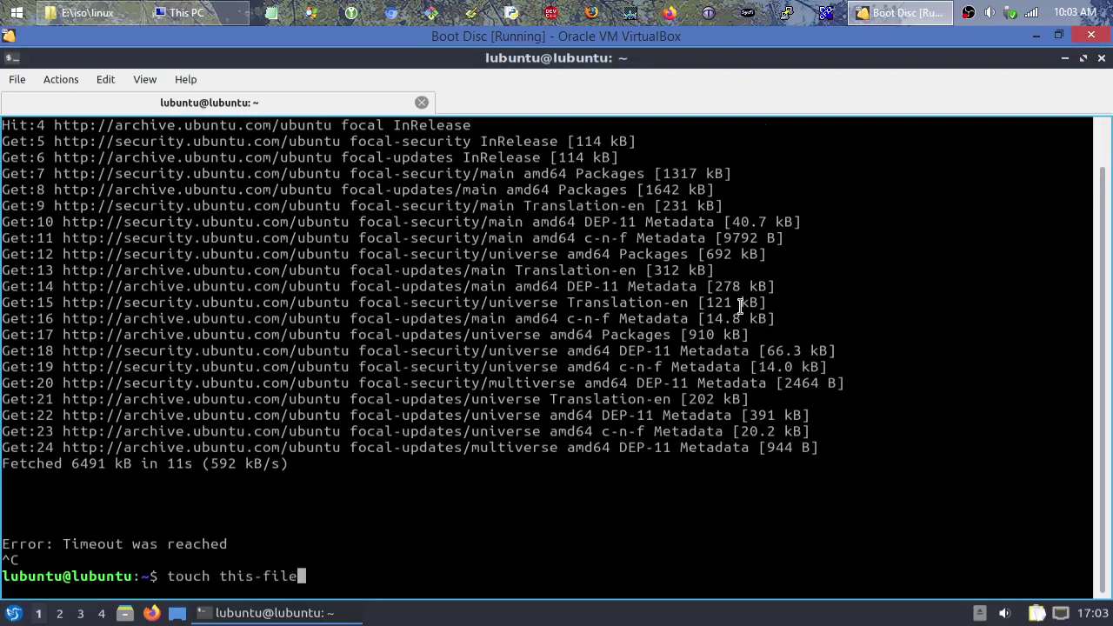
key("Return")
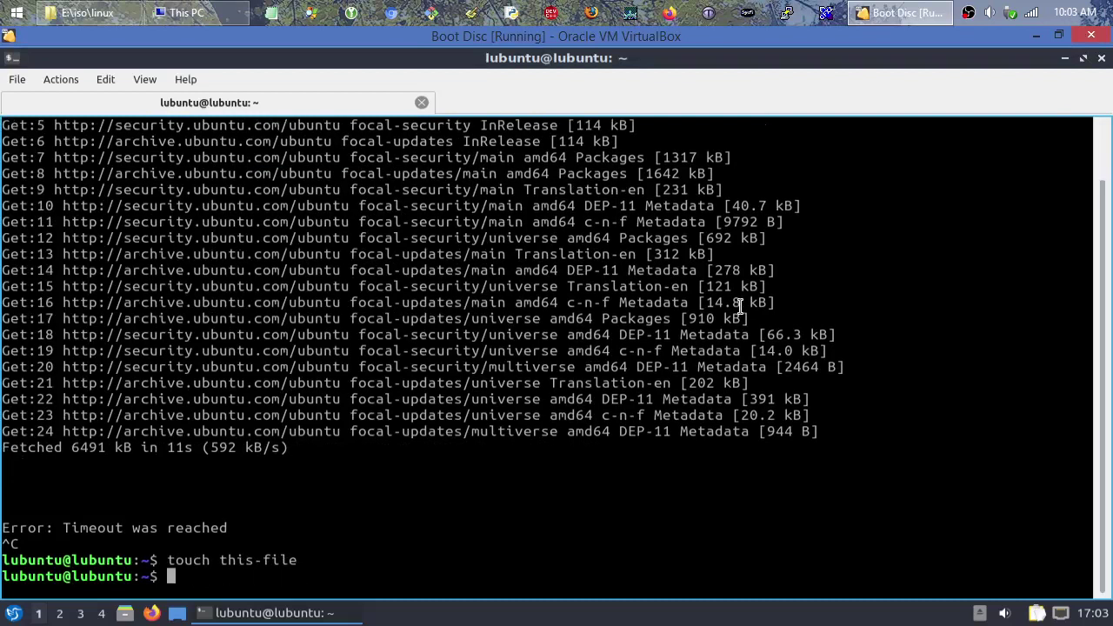
List the home directory's contents in the terminal, and exit the terminal session
type("ls")
key("Return")
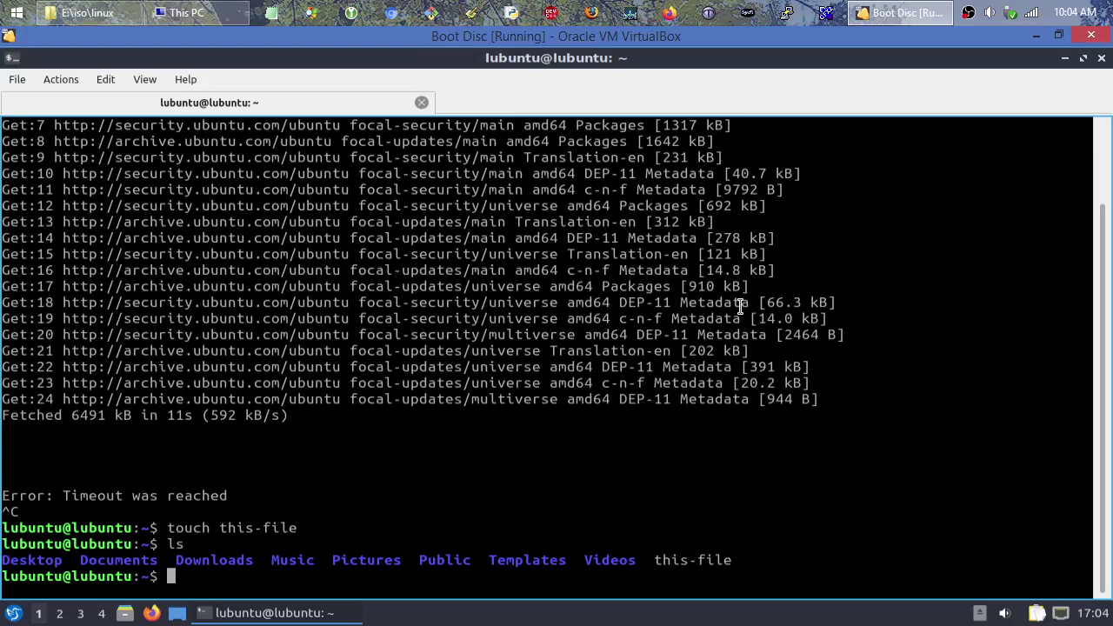
type("exit")
key("Return")
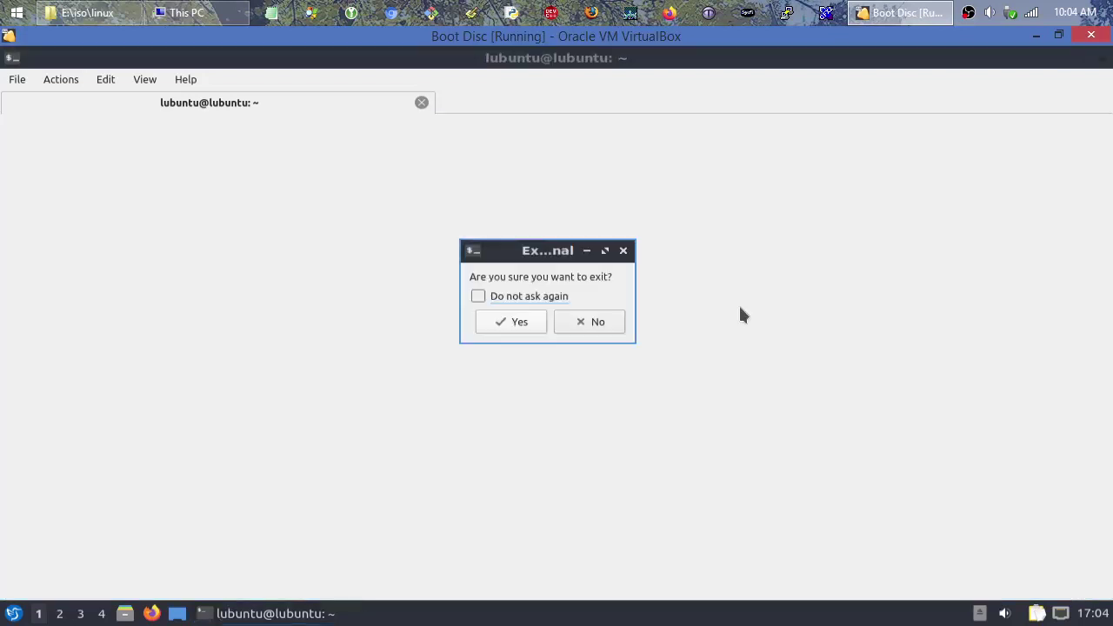
left_click(519, 322)
Shut down the Lubuntu live system
left_click(13, 613)
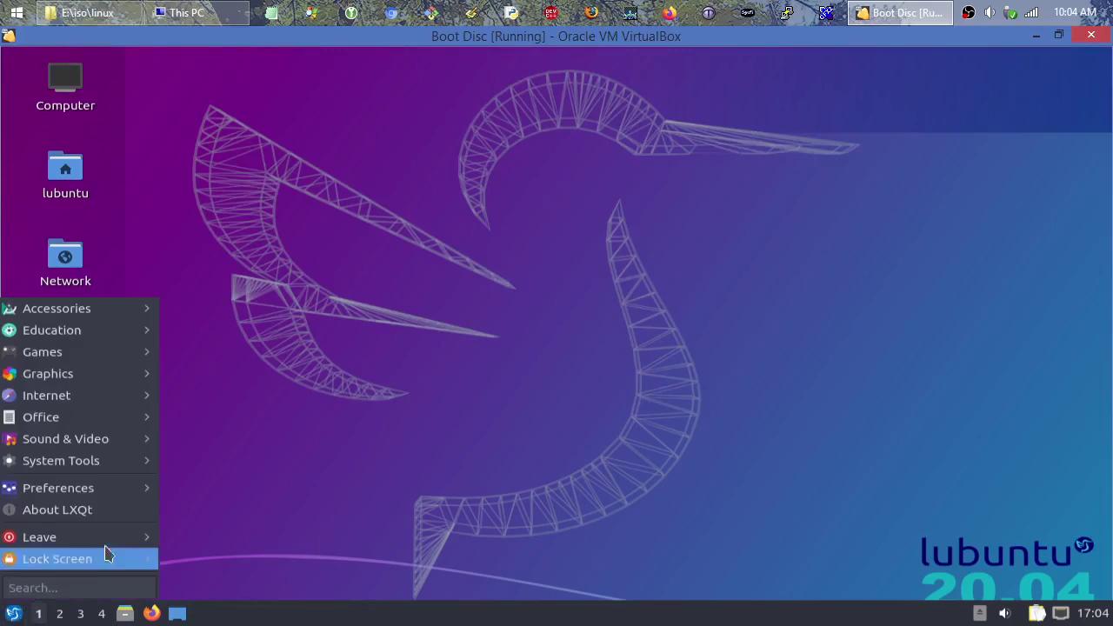
mouse_move(56, 537)
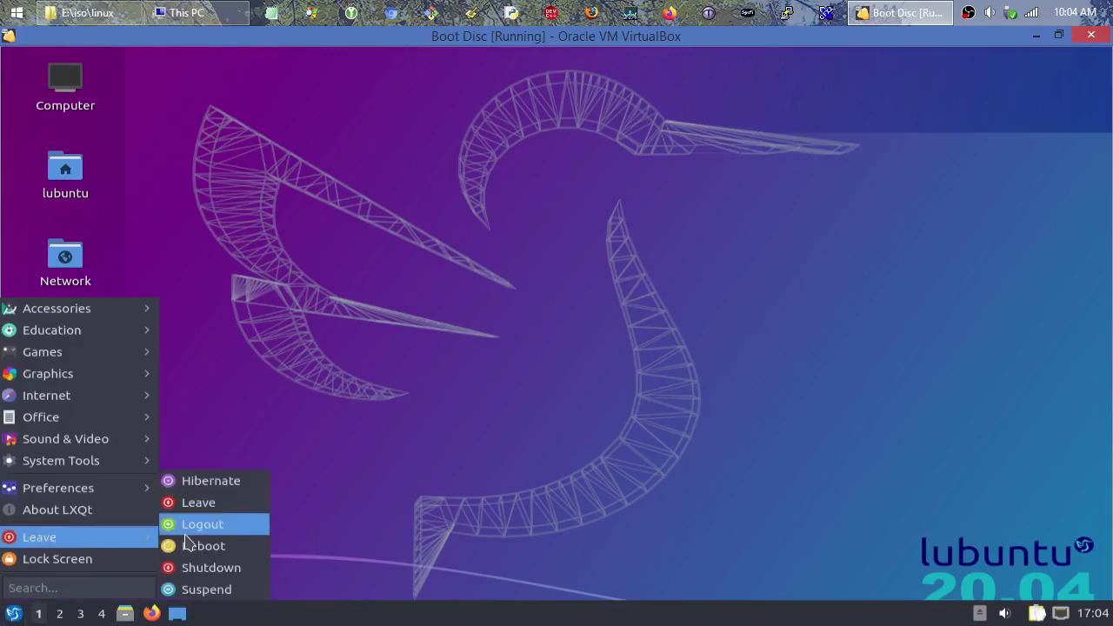
left_click(219, 568)
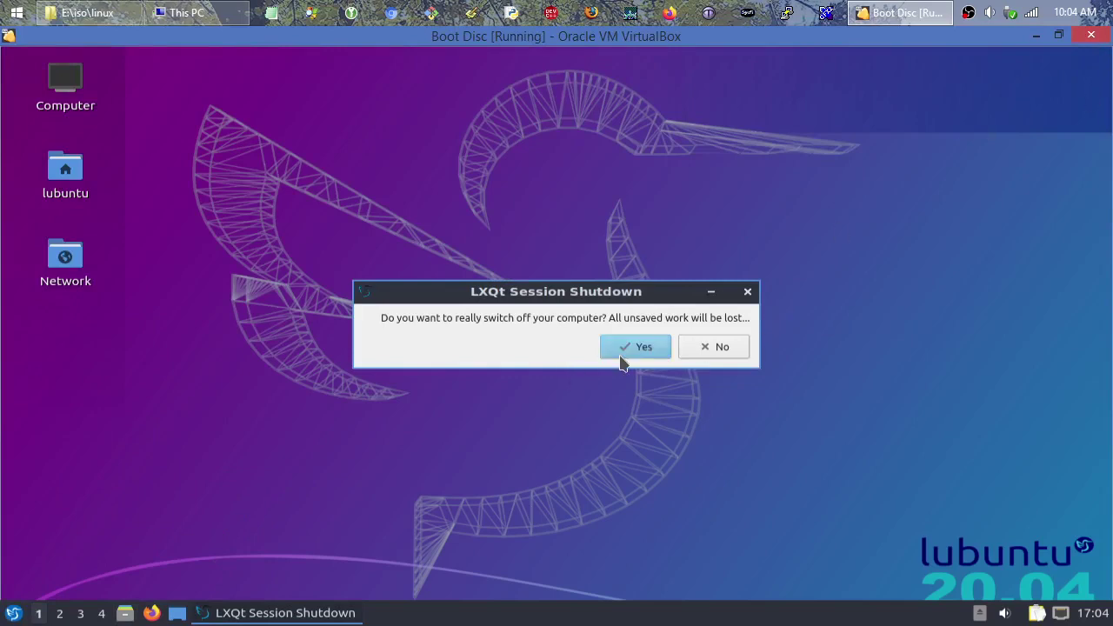
left_click(635, 347)
Minimize and restore the Boot Disc window to check the shutdown, and switch to OBS
left_click(1037, 36)
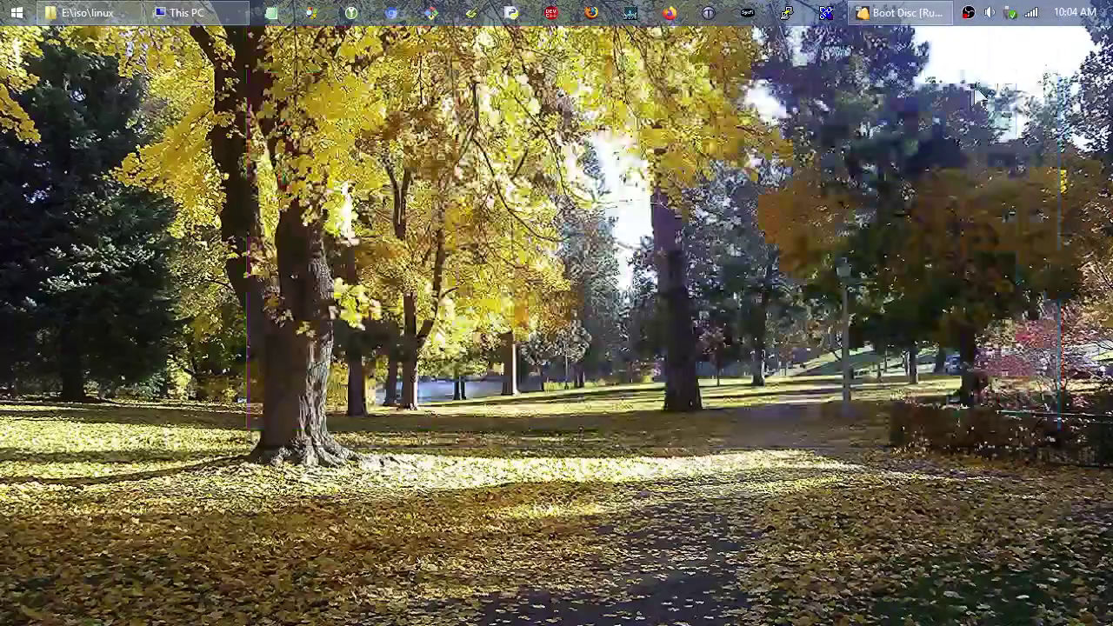
left_click(932, 15)
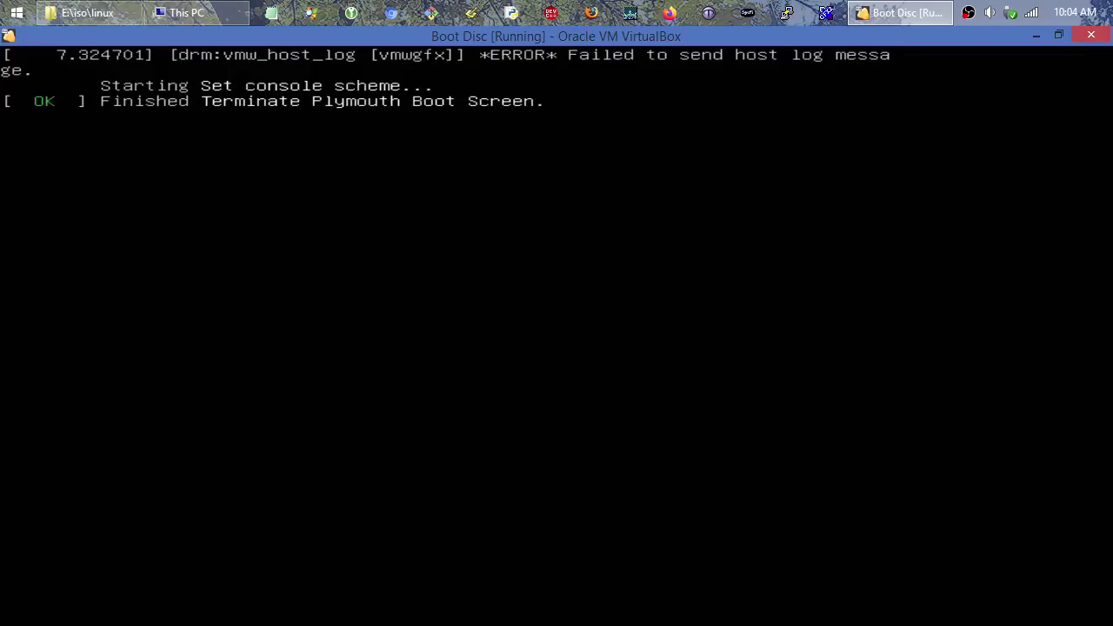
left_click(968, 14)
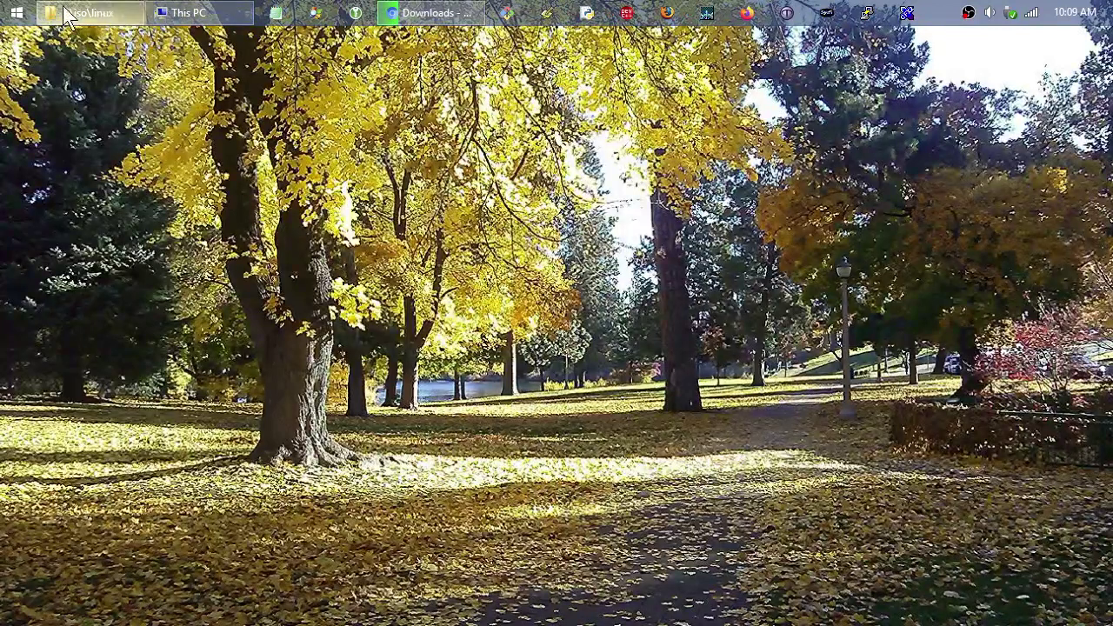
Set the Oracle VM VirtualBox shortcut to run as an administrator through its compatibility properties
left_click(17, 12)
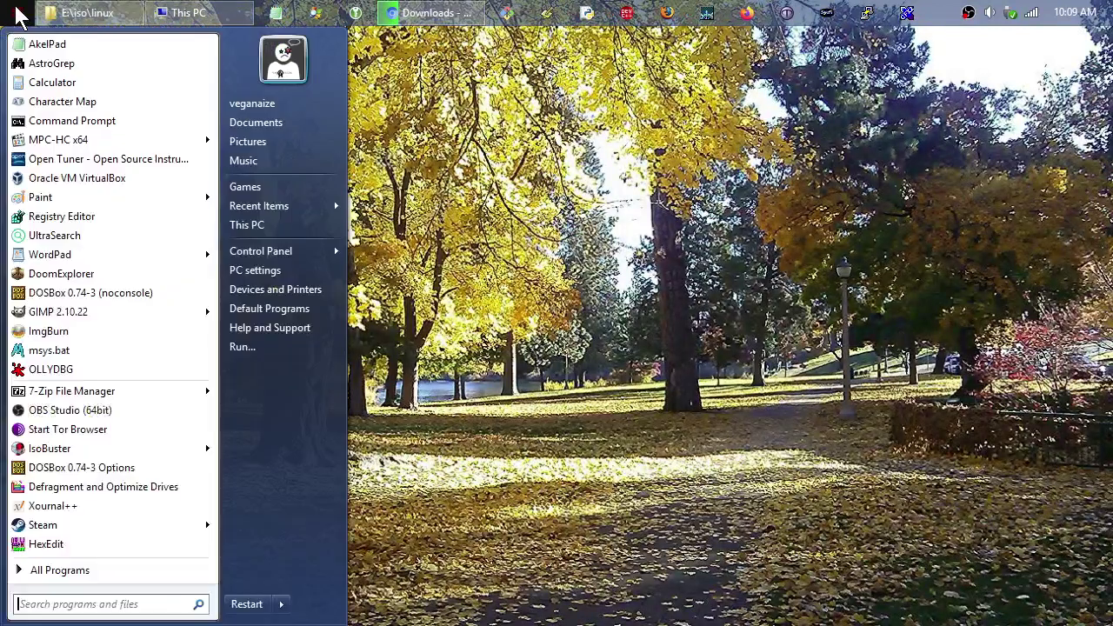
right_click(76, 177)
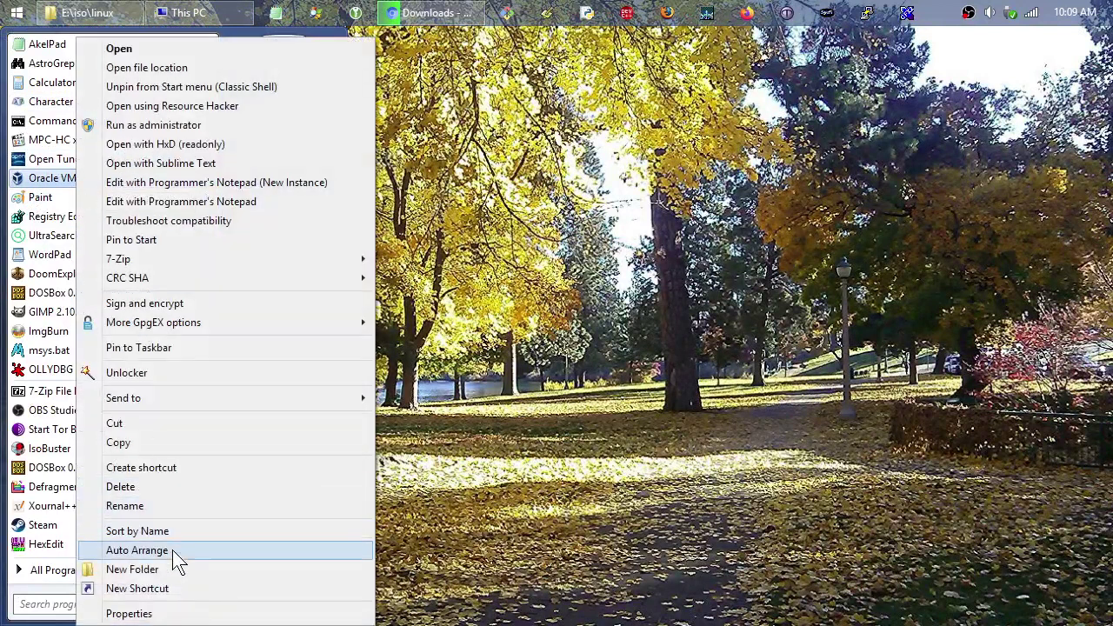
left_click(179, 613)
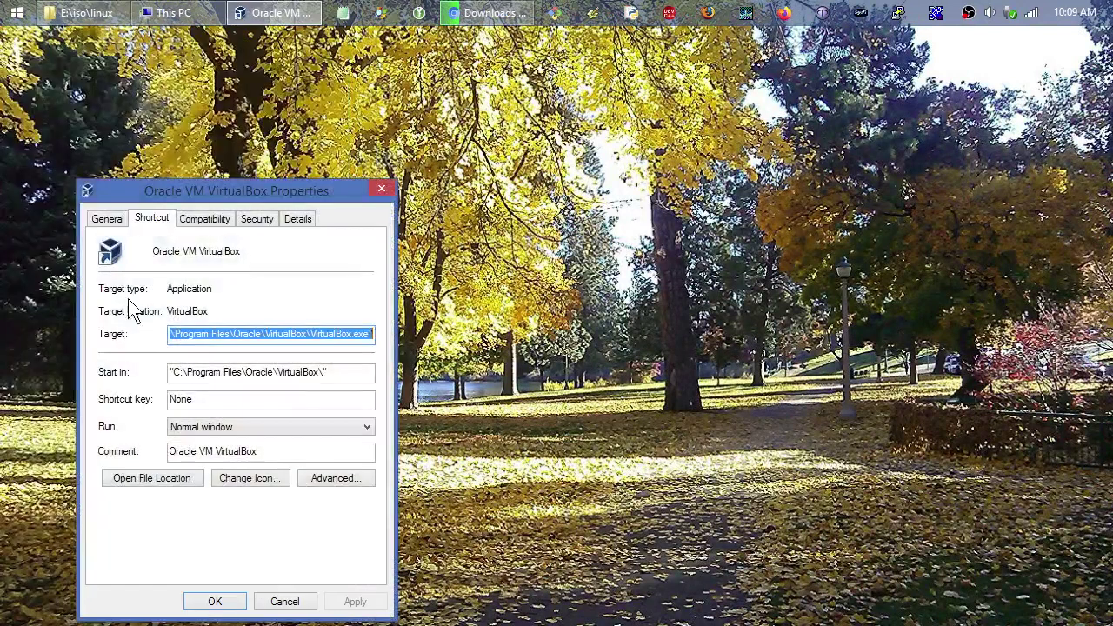
left_click(186, 221)
left_click(174, 496)
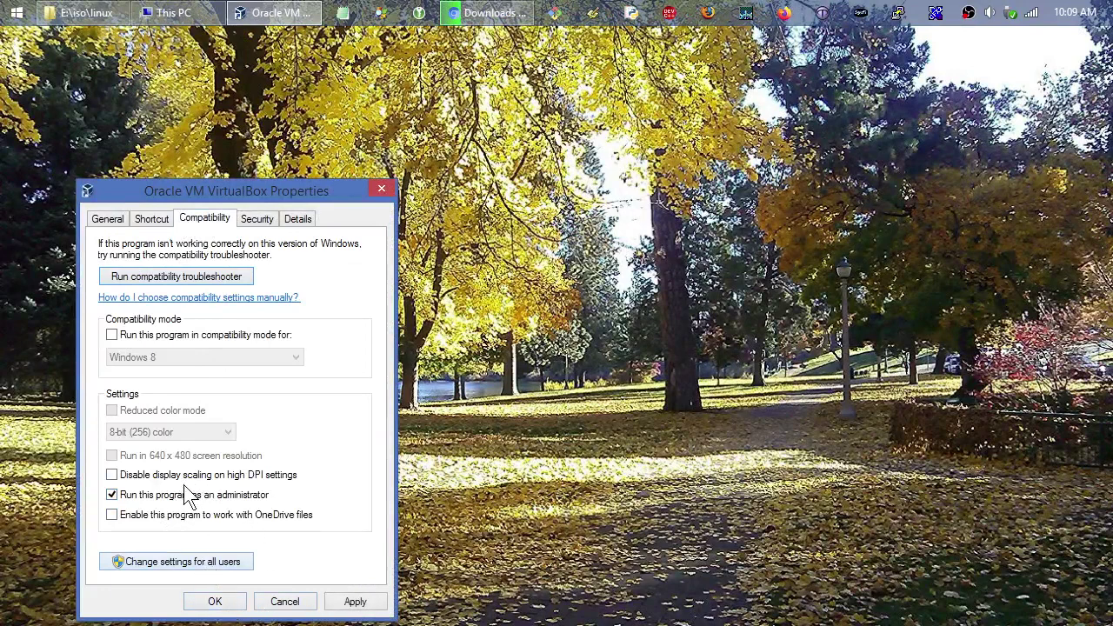
left_click(204, 602)
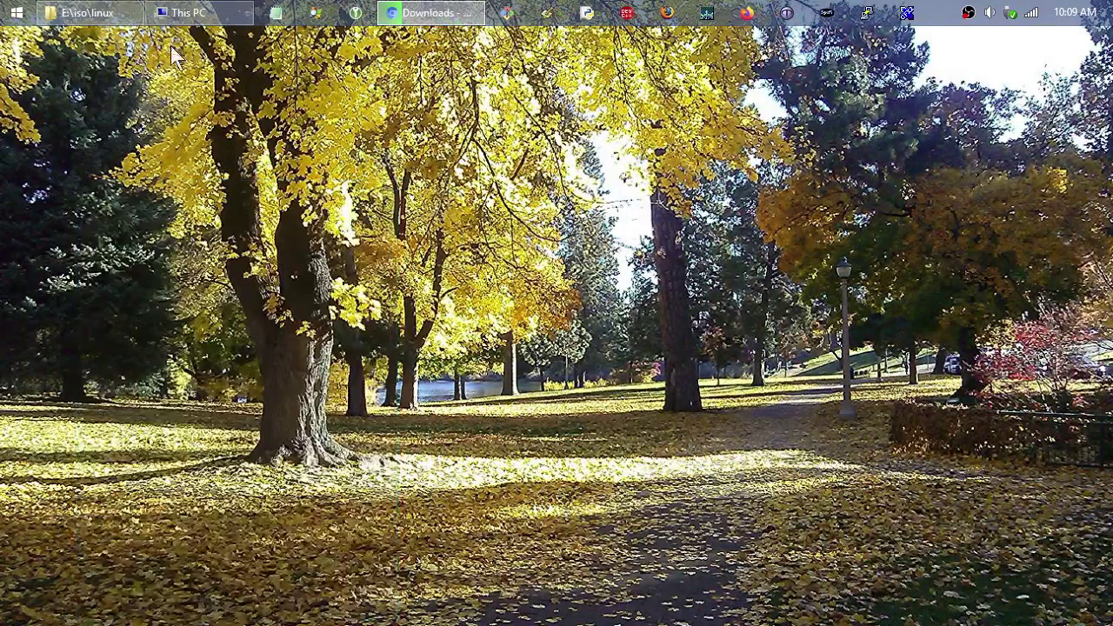
Launch Oracle VM VirtualBox and review the lubuntu_stick.vmdk disk in the Boot Disc machine's storage settings
left_click(5, 10)
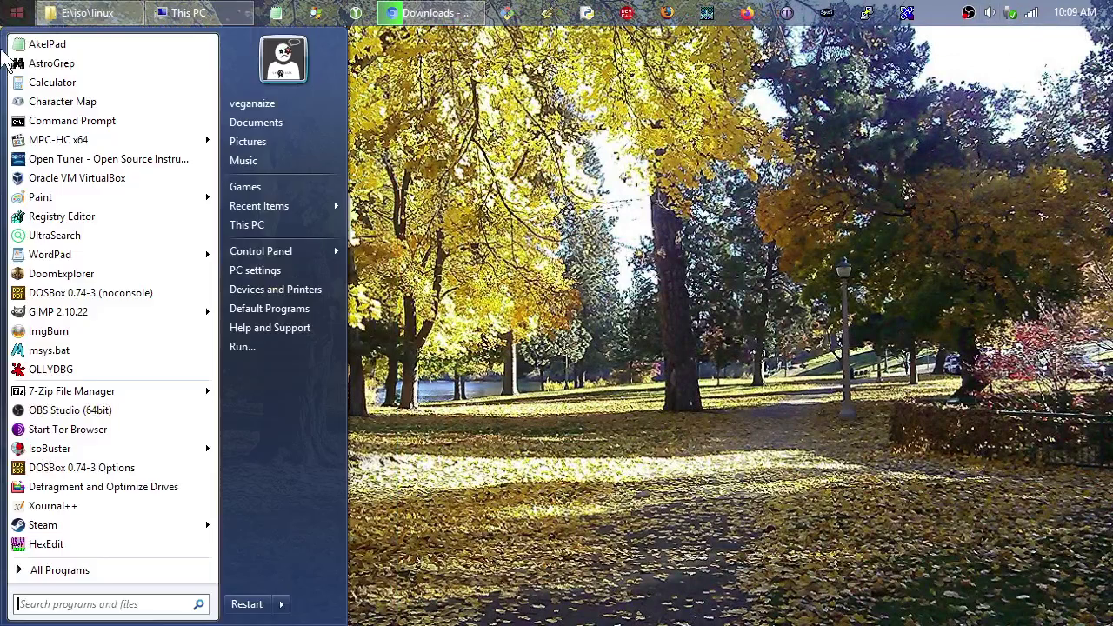
left_click(91, 183)
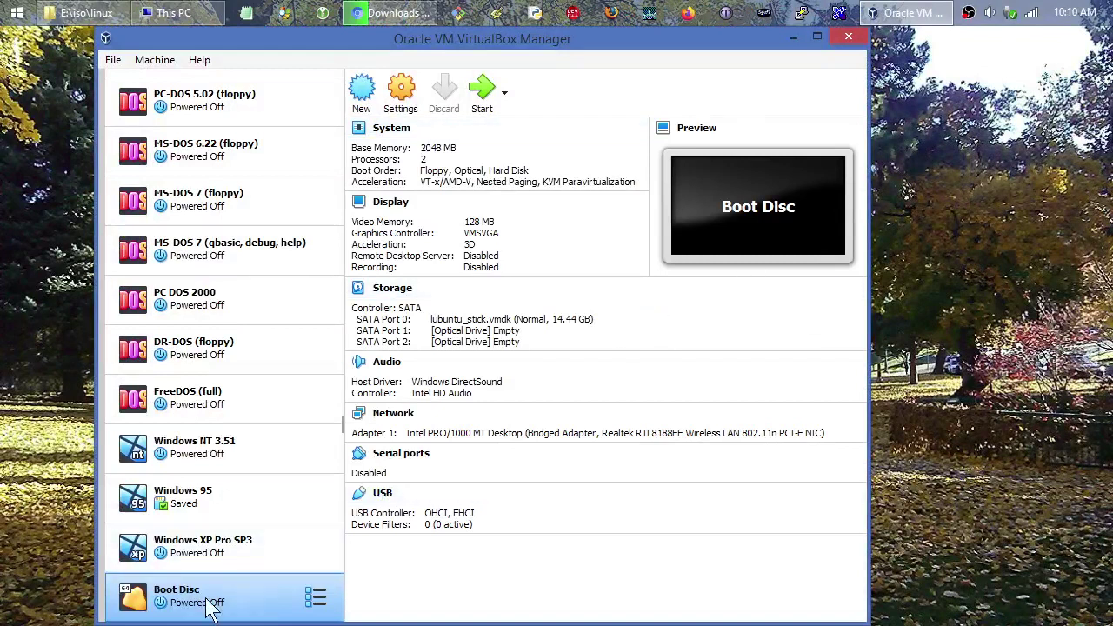
right_click(261, 607)
left_click(311, 247)
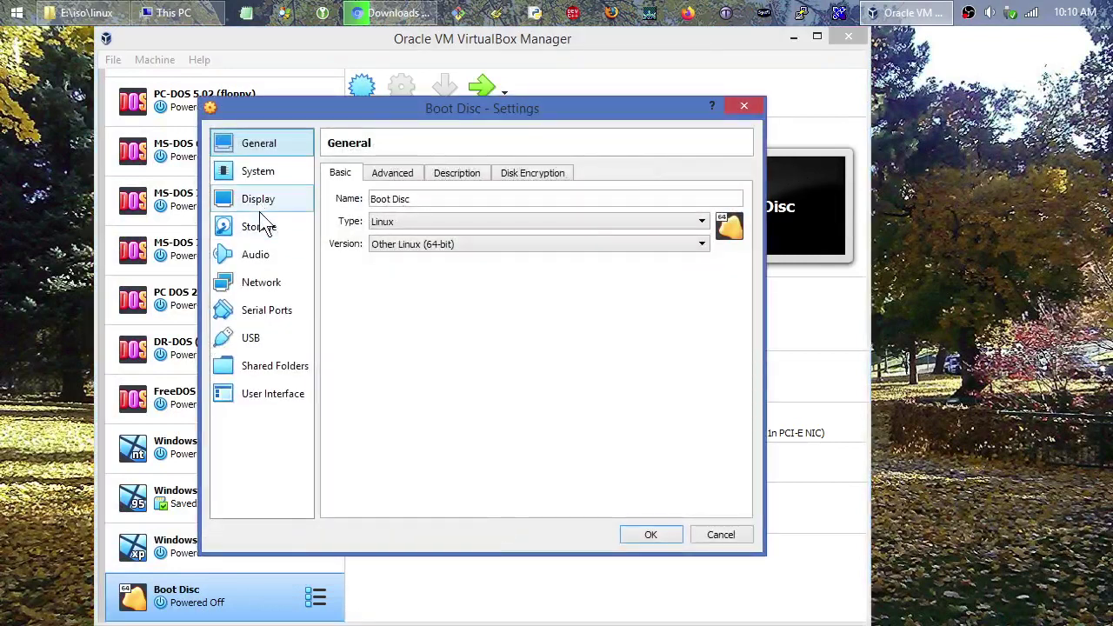
left_click(265, 224)
left_click(413, 213)
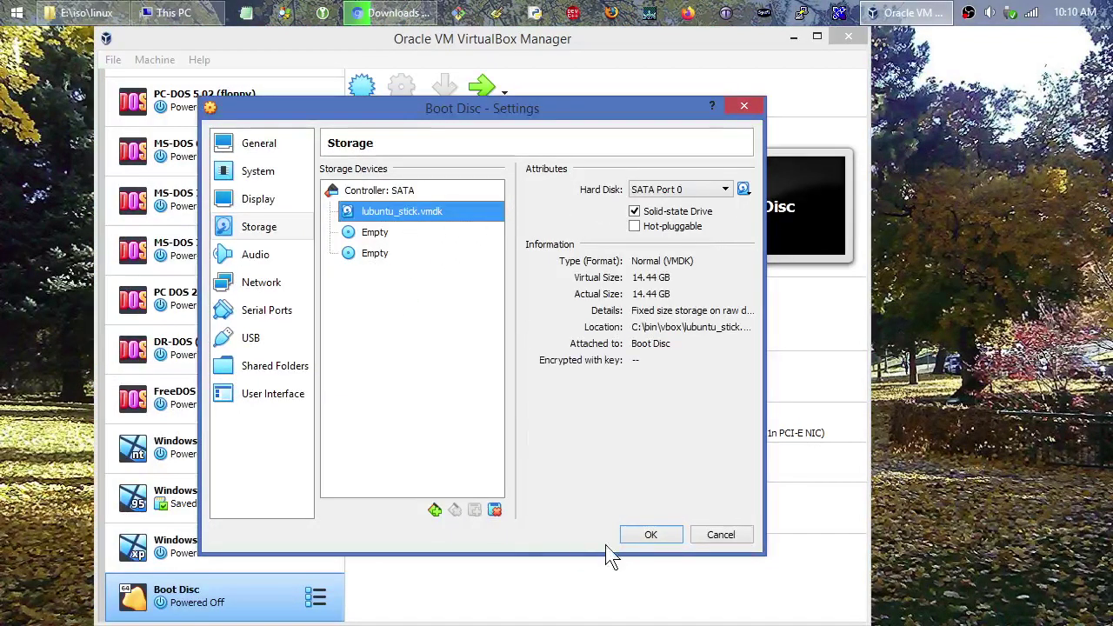
left_click(654, 535)
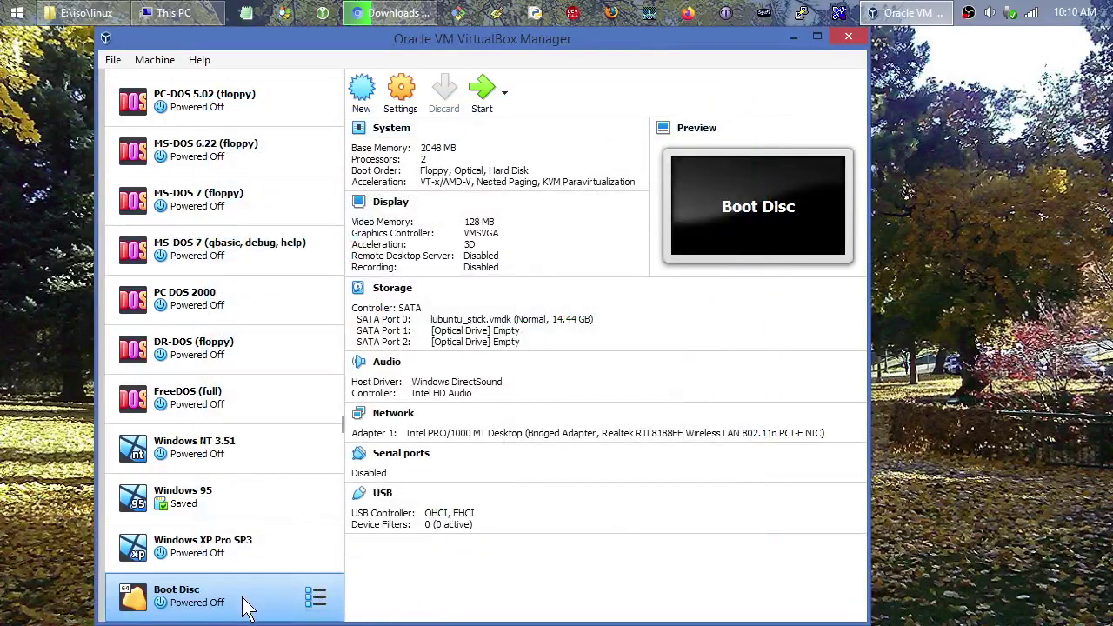
left_click(789, 37)
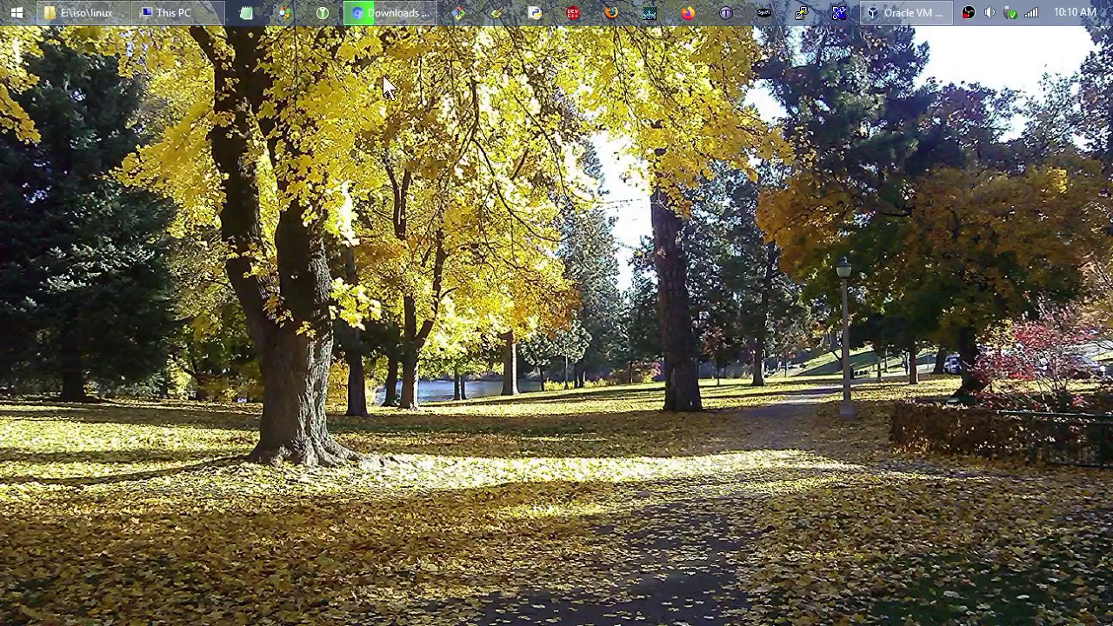
Switch to Chromium to check the tails-amd64-4.28.img download progress, and minimize the browser
left_click(387, 19)
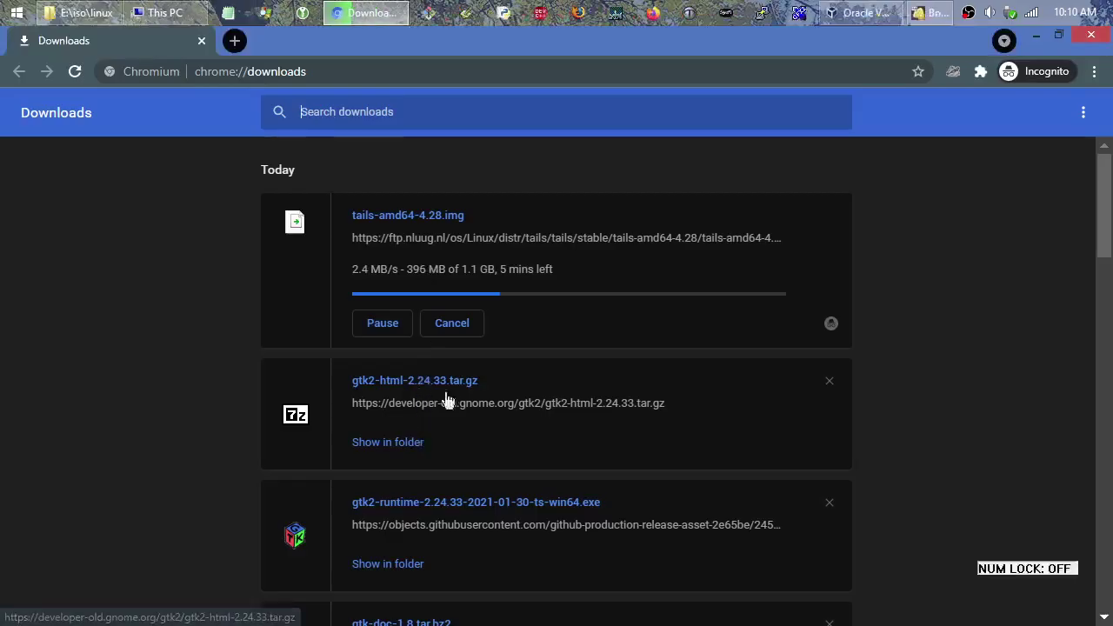
key("Num_Lock")
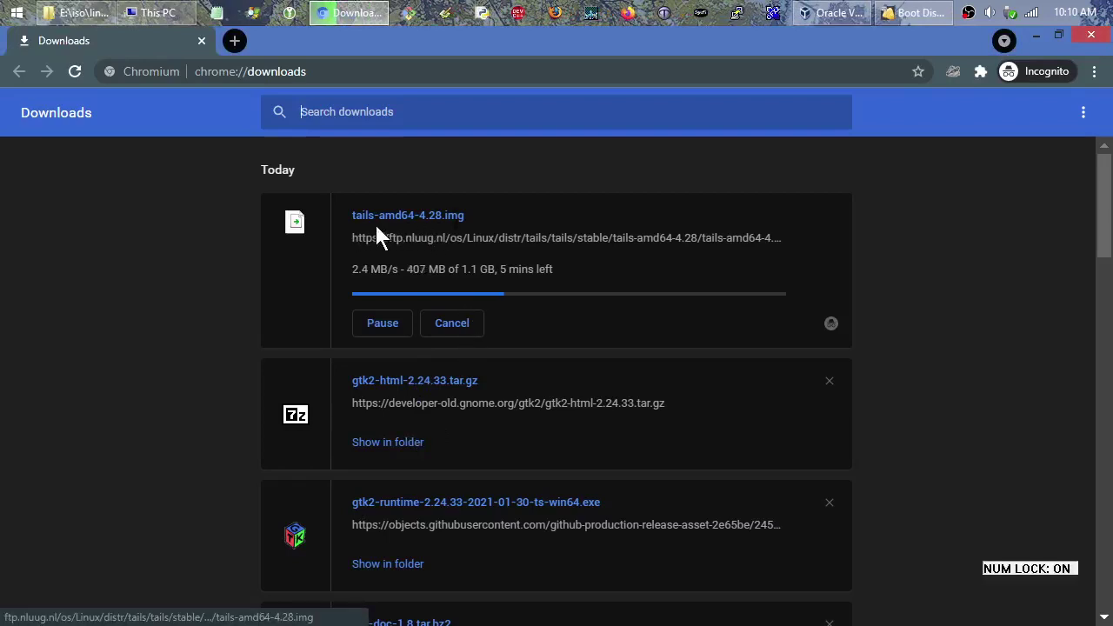
key("Num_Lock")
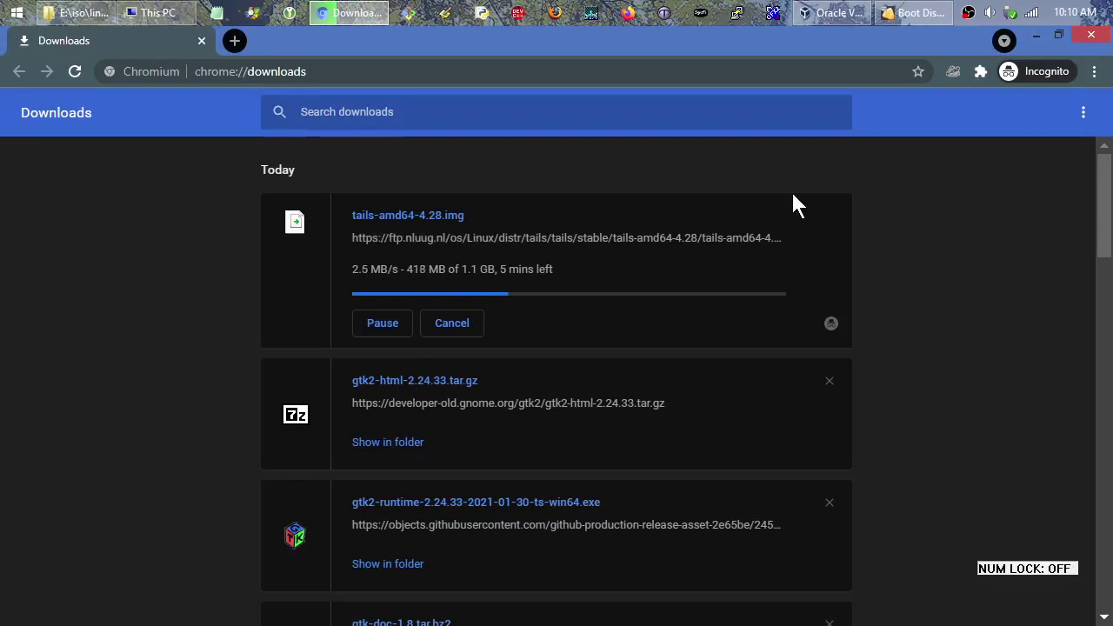
left_click(1035, 38)
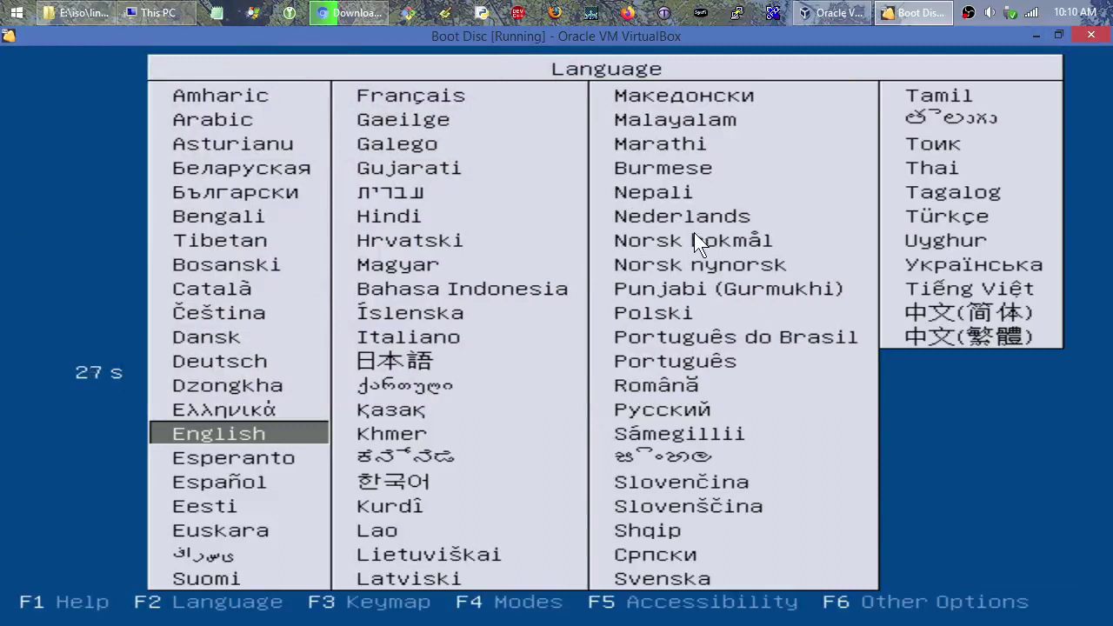
Boot the Boot Disc machine with English as the language and the Start Lubuntu option
key("Return")
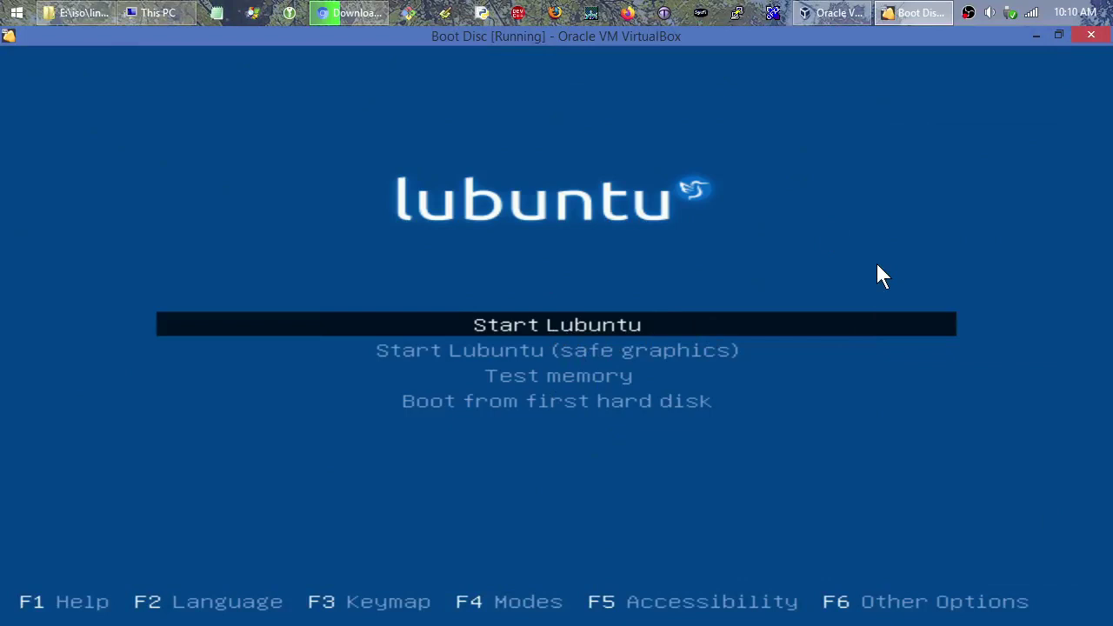
key("Return")
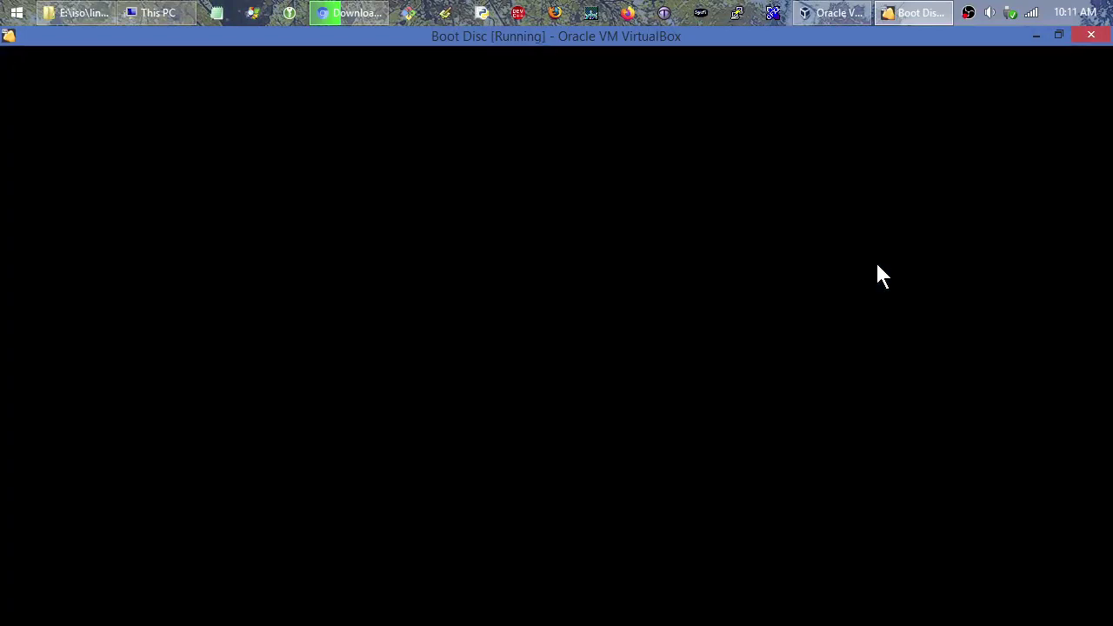
left_click(967, 13)
left_click(1102, 367)
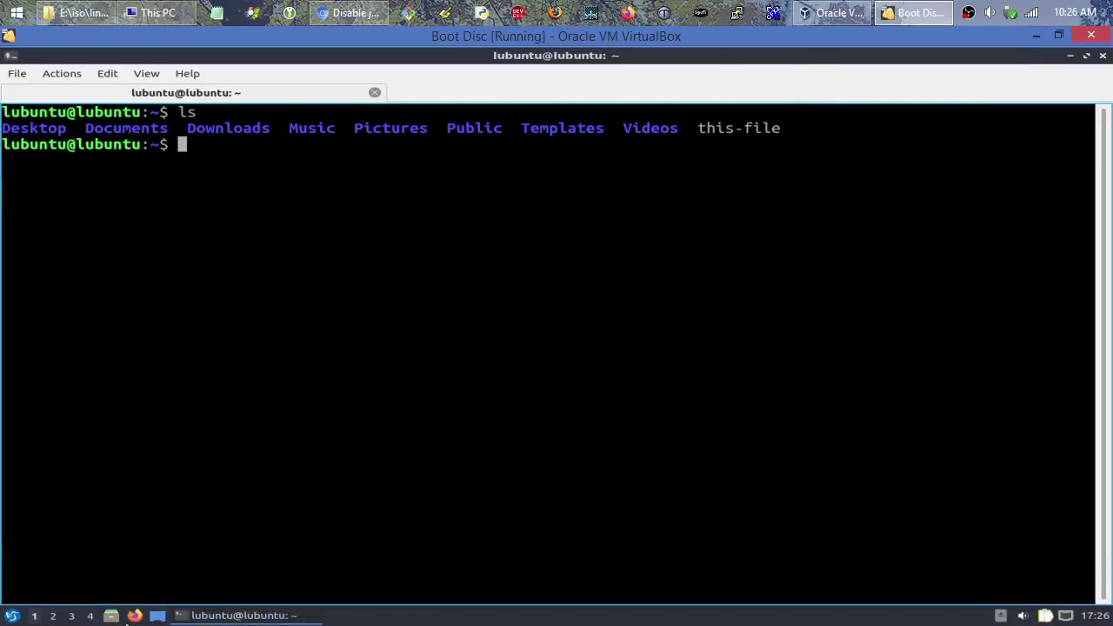
Check the terminal's home directory listing for this-file by highlighting its name
left_click(15, 615)
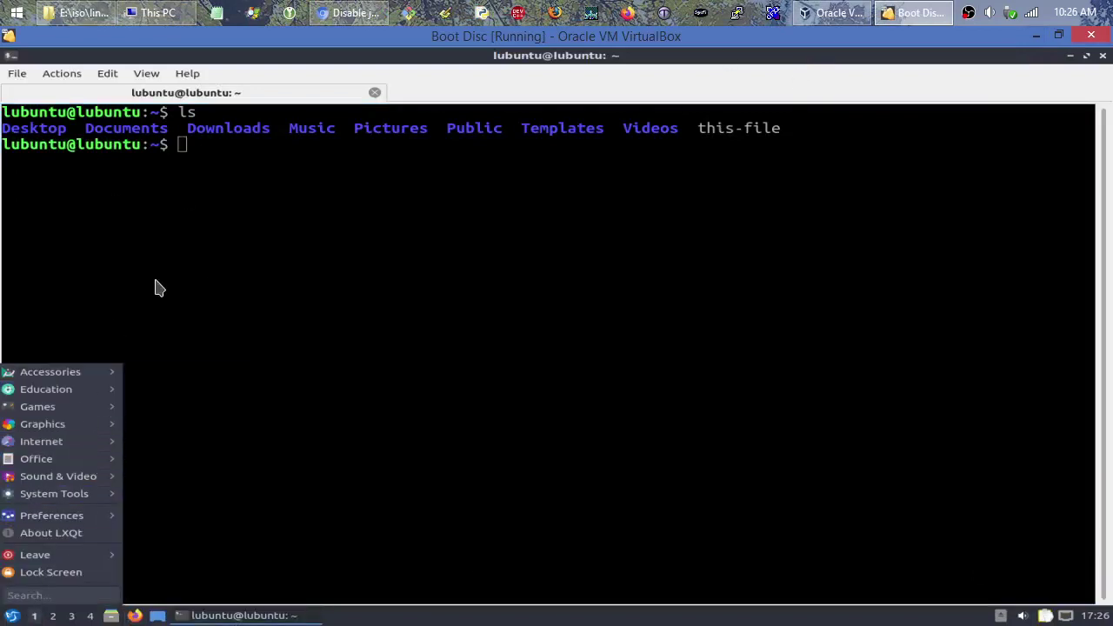
left_click(621, 69)
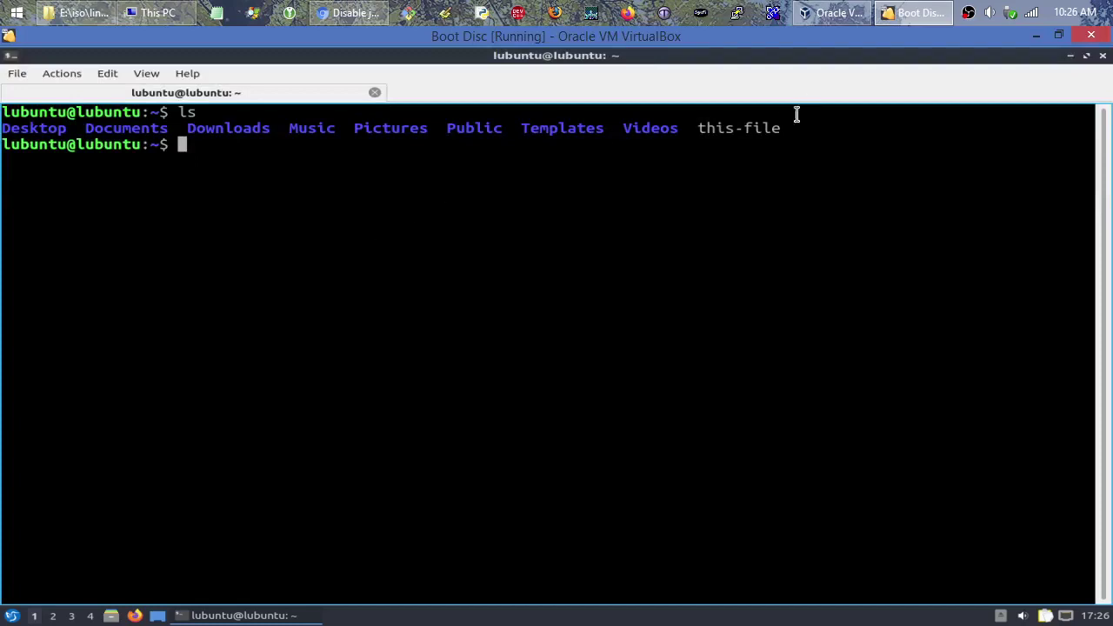
left_click_drag(696, 127, 791, 128)
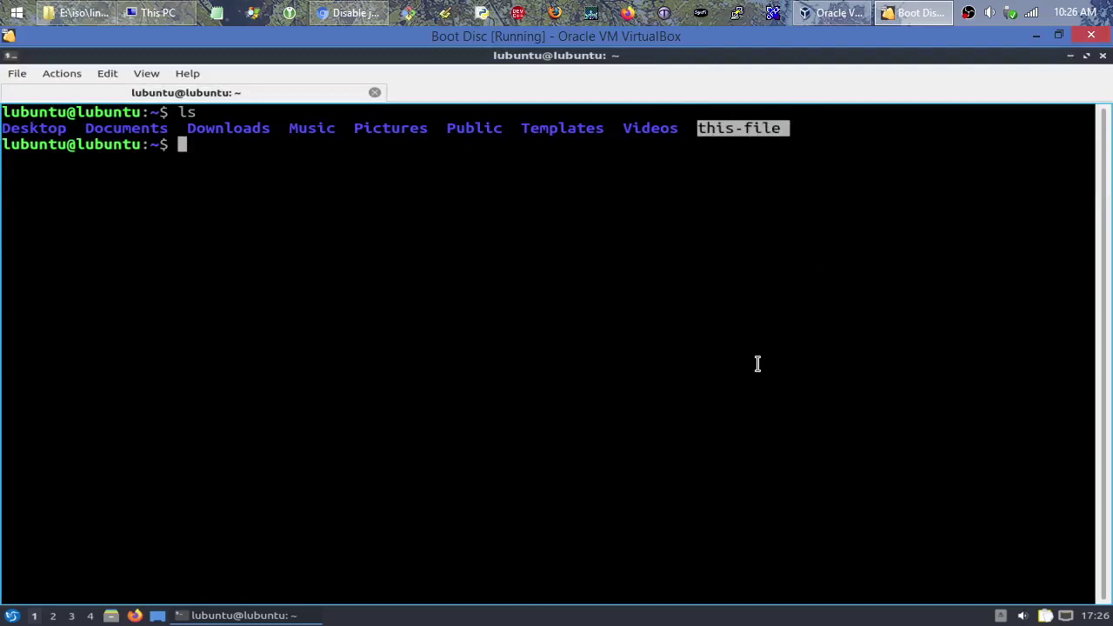
left_click(274, 472)
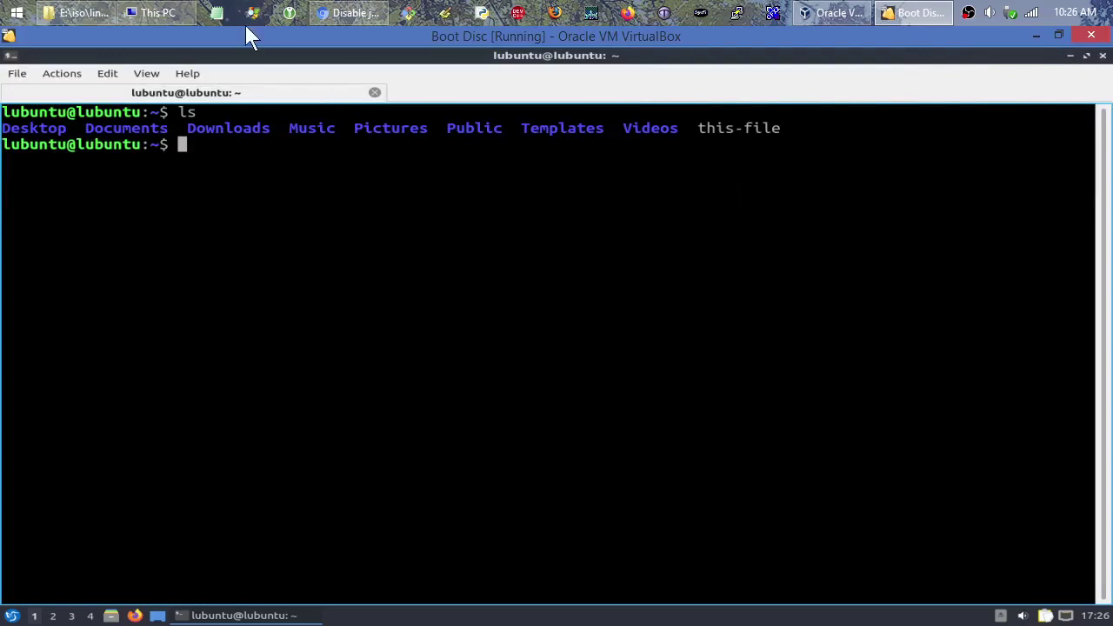
Switch to Chromium to read the tune2fs command for disabling ext3 journaling, and return to the virtual machine
left_click(343, 12)
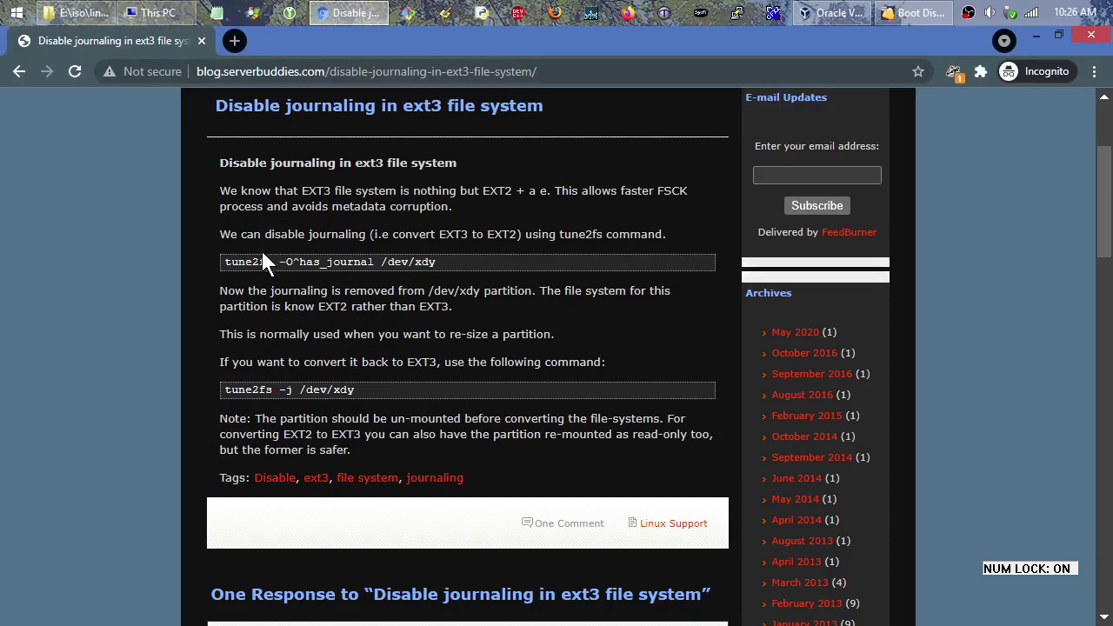
left_click_drag(437, 261, 321, 261)
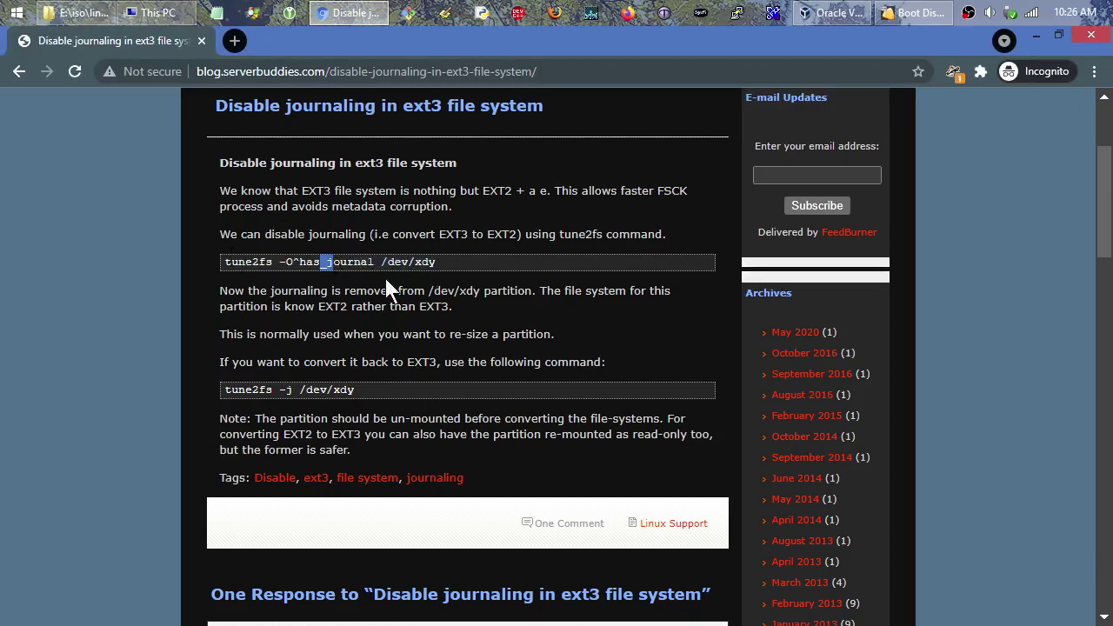
left_click(294, 256)
left_click(355, 17)
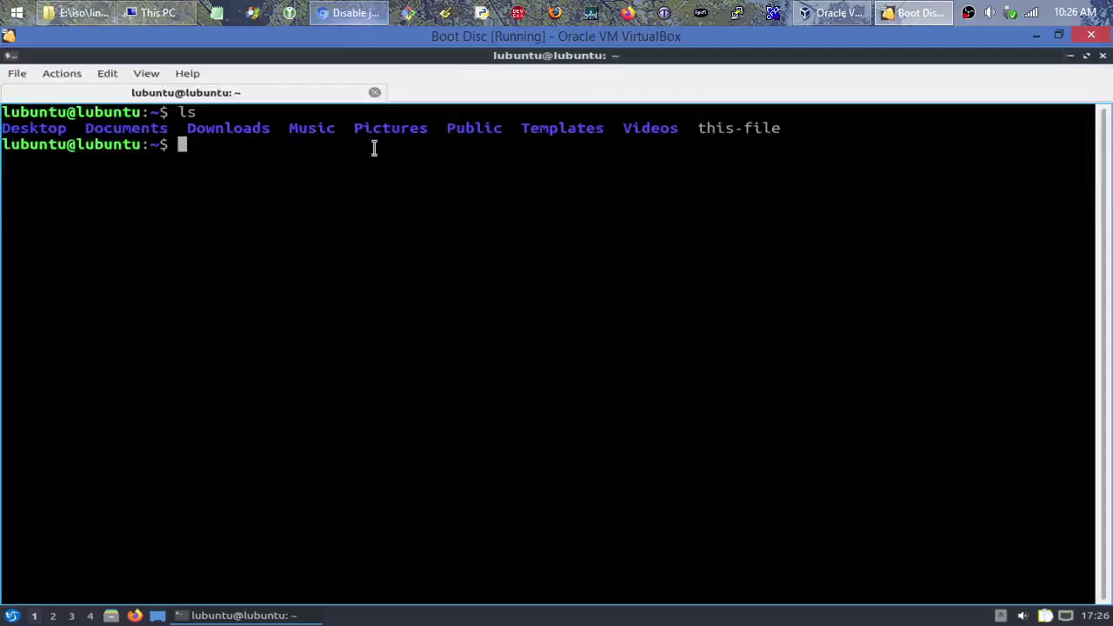
Write tune2fs -O^has_hournal / at the terminal prompt, switching to the Chromium article to consult the command syntax
type("tune")
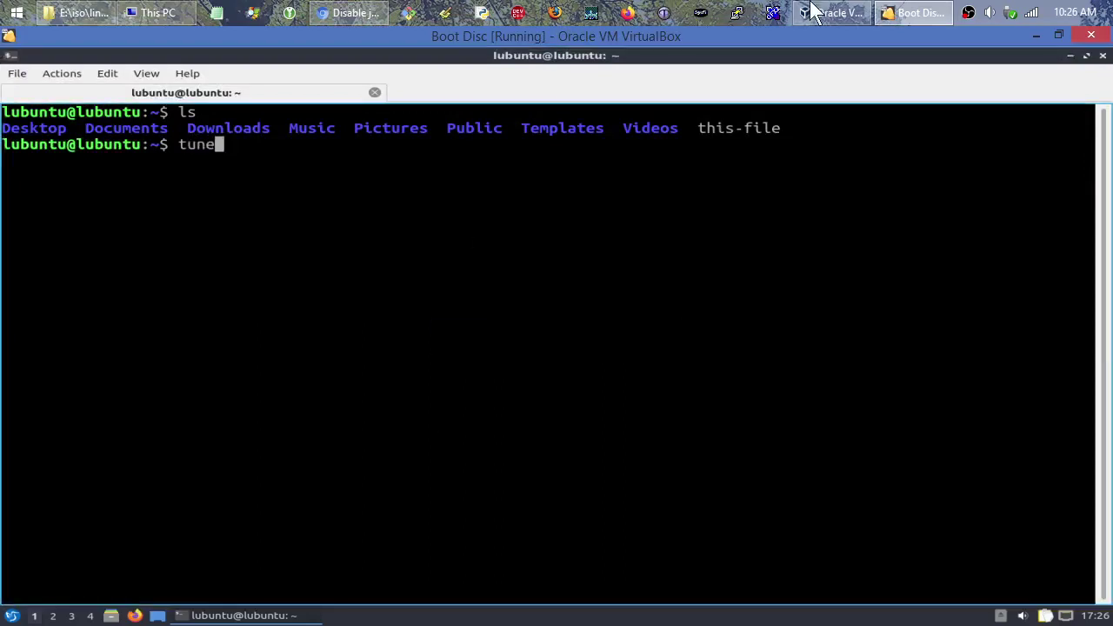
left_click(346, 13)
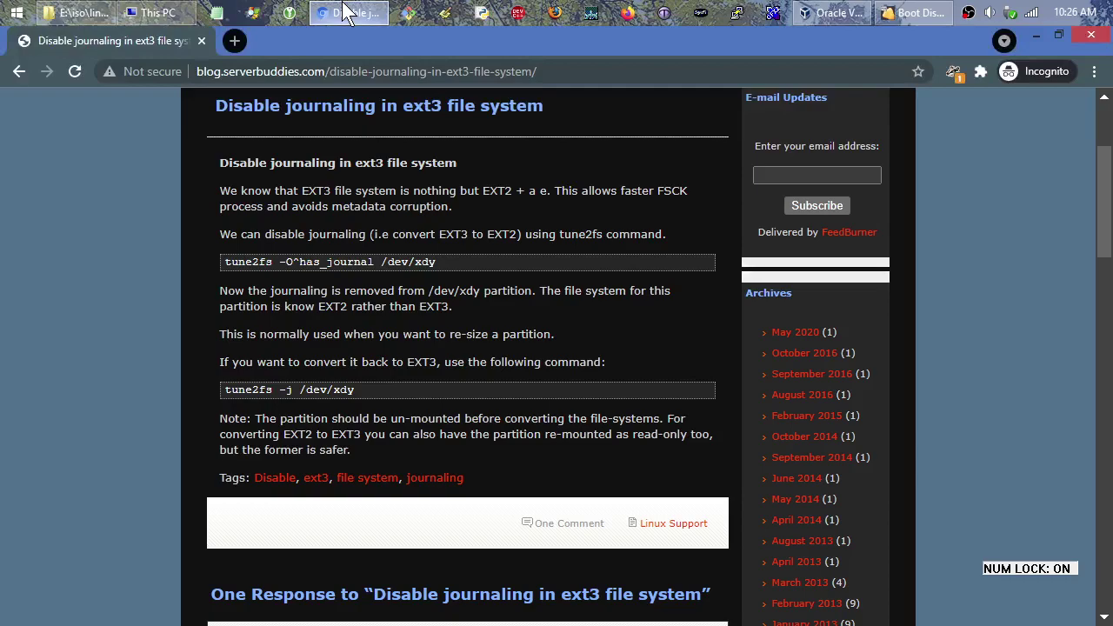
left_click(346, 14)
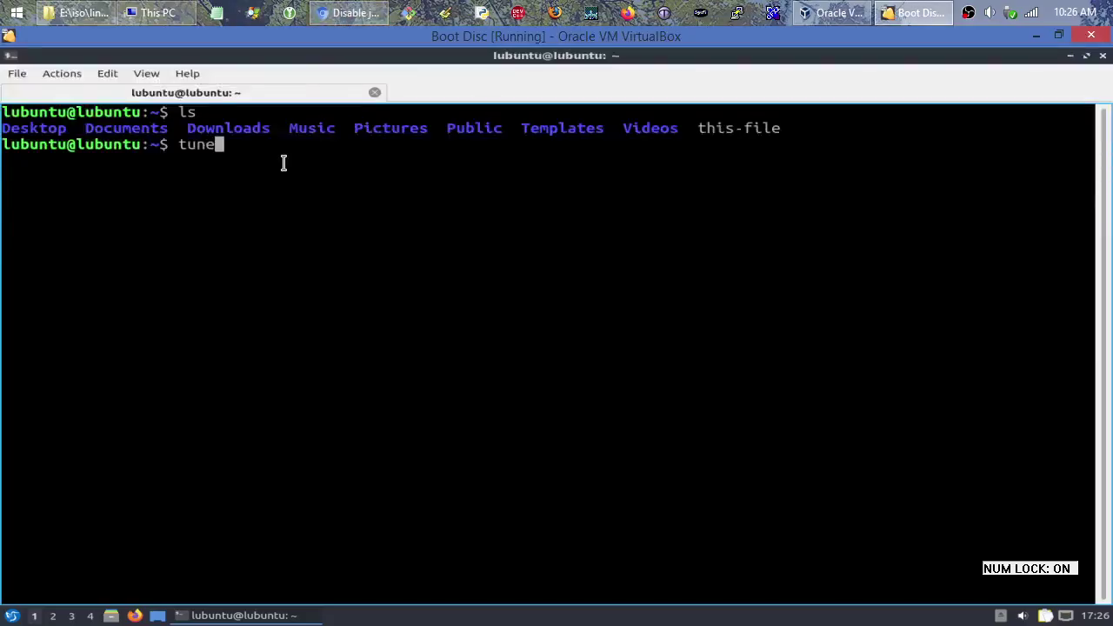
type("2fs")
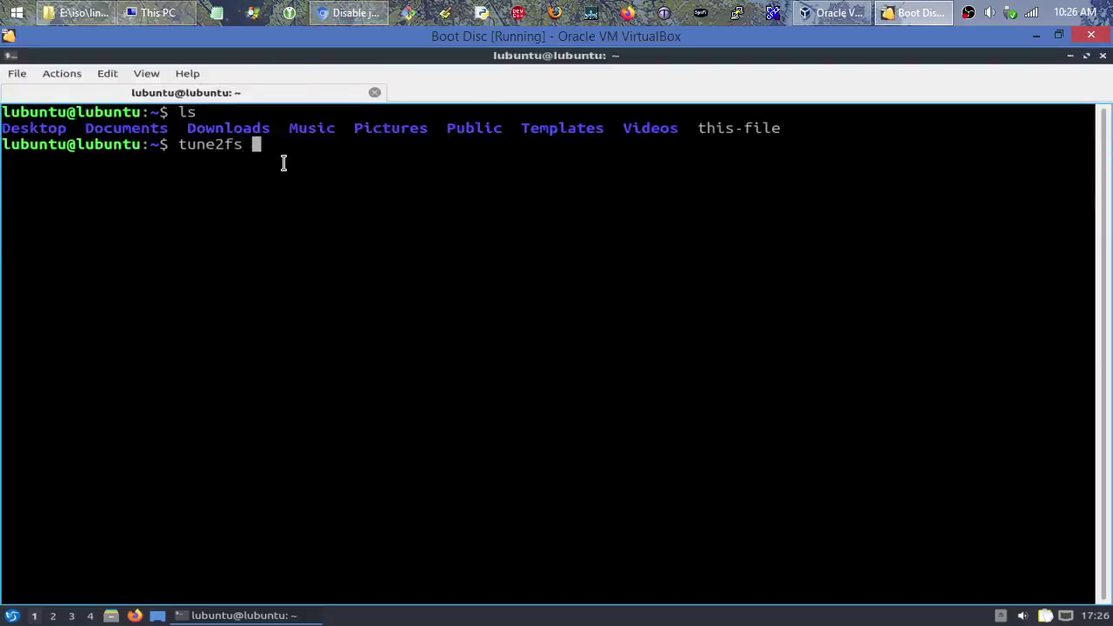
left_click(336, 11)
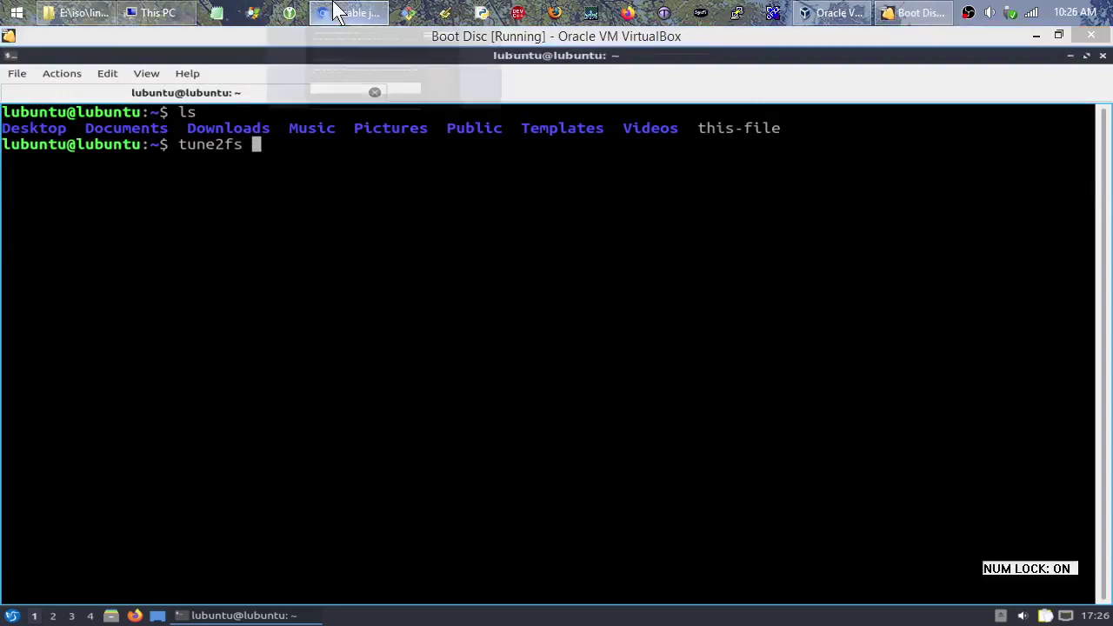
left_click(336, 12)
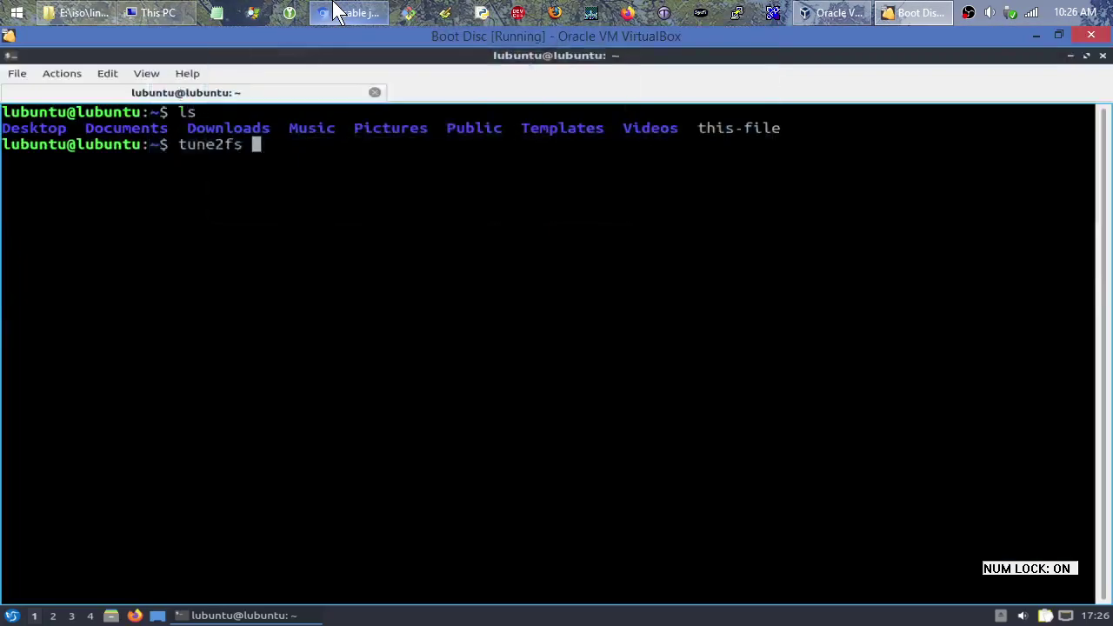
type("-O^has")
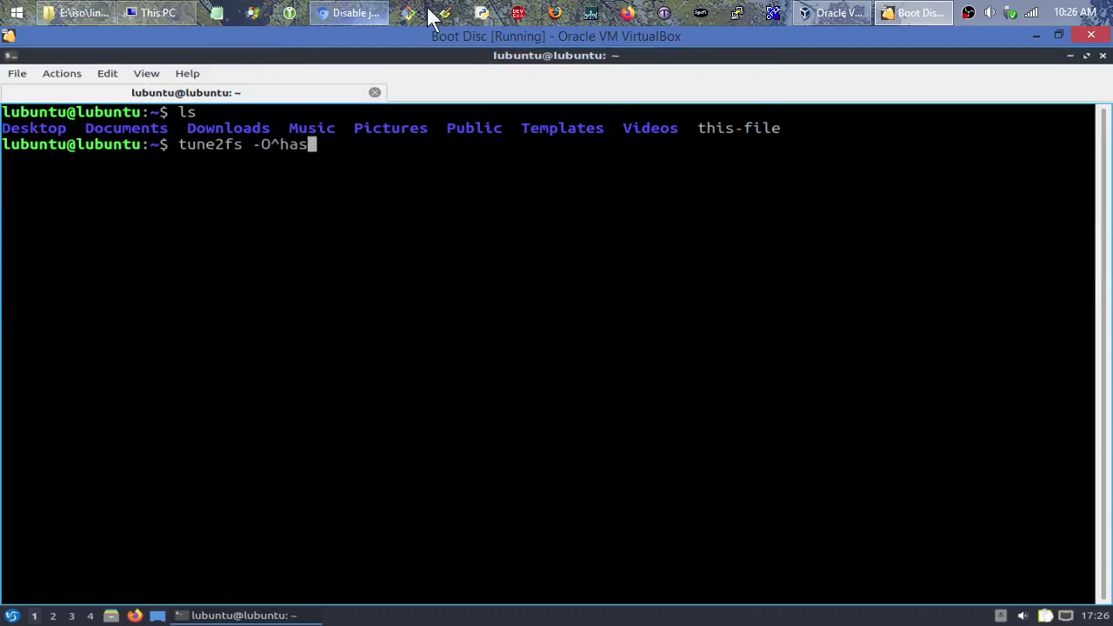
left_click(353, 12)
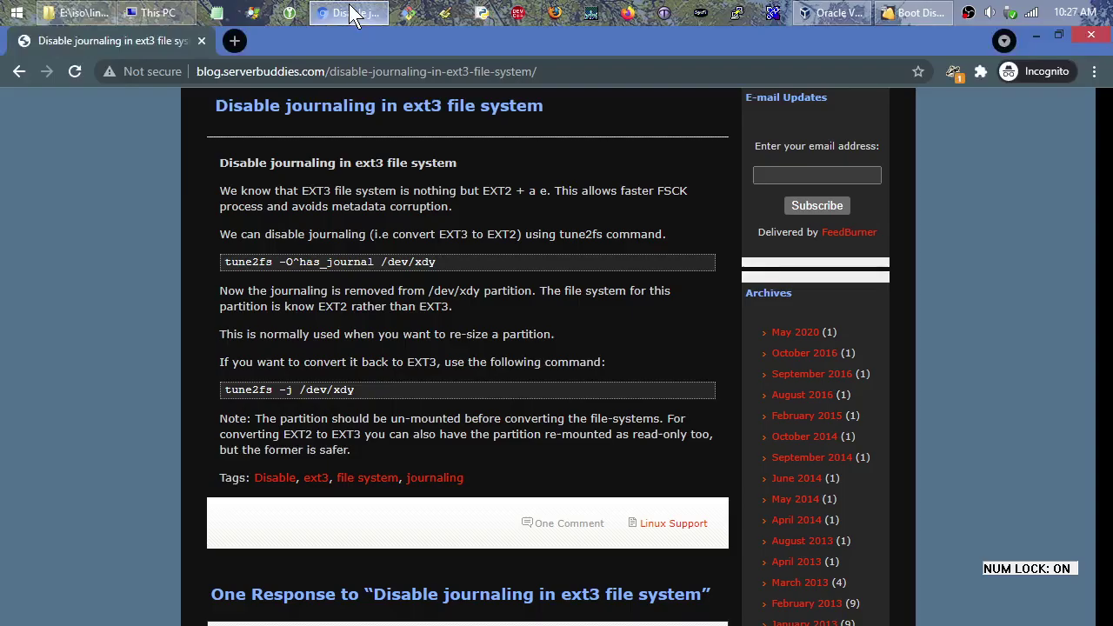
left_click(352, 12)
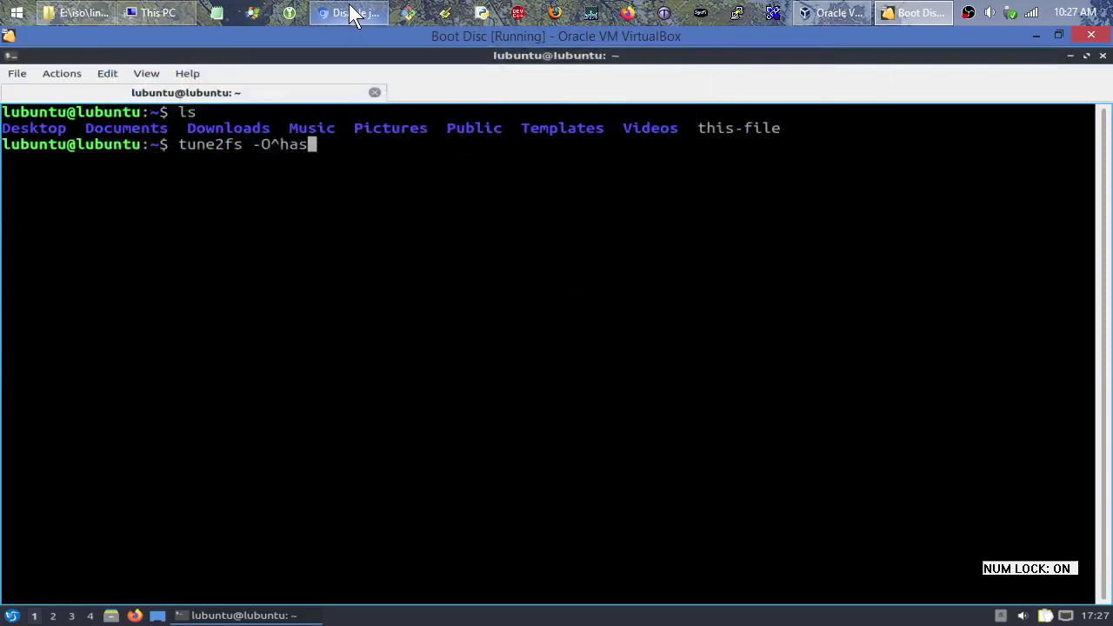
type("_hourn")
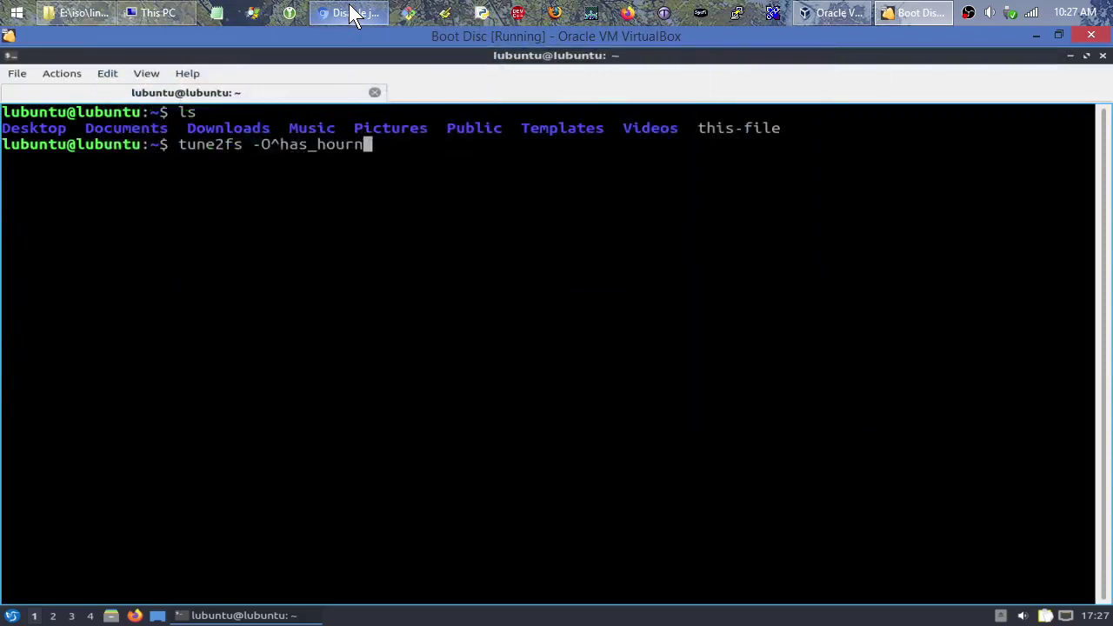
type("al /")
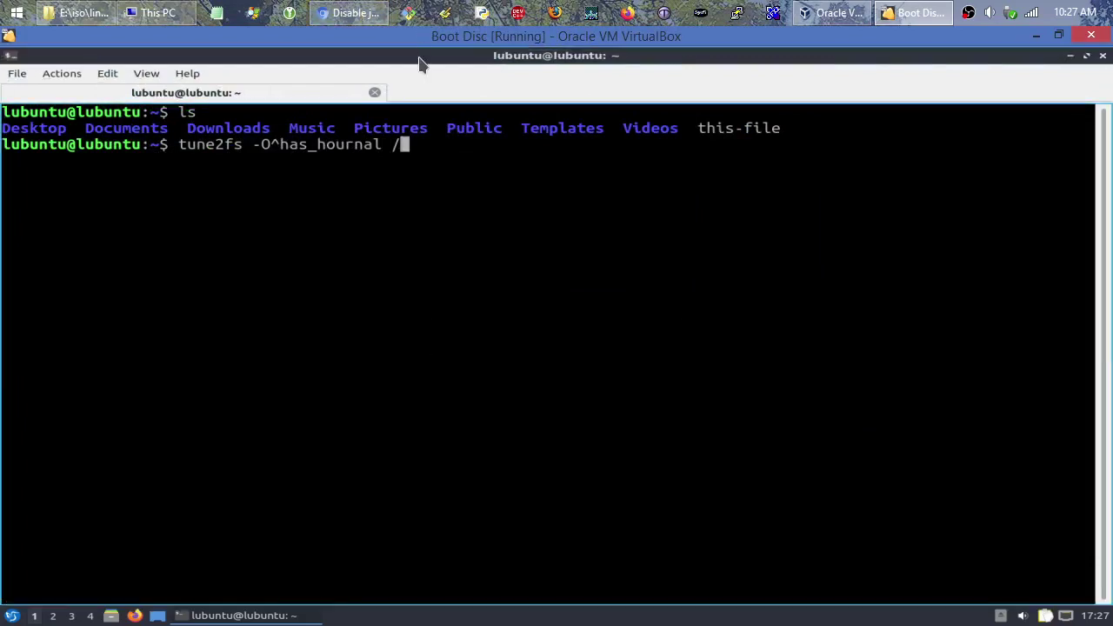
Check the device argument in Chromium, extend the command's path to /dev/ with a trailing backslash, and cancel it at the continuation line
left_click(340, 9)
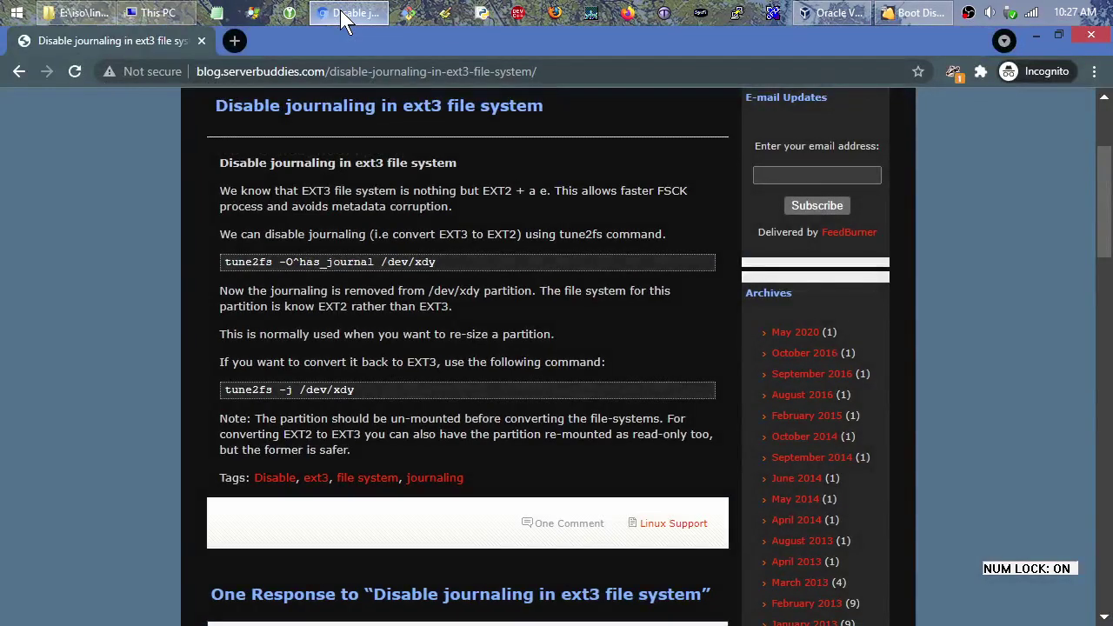
left_click(340, 9)
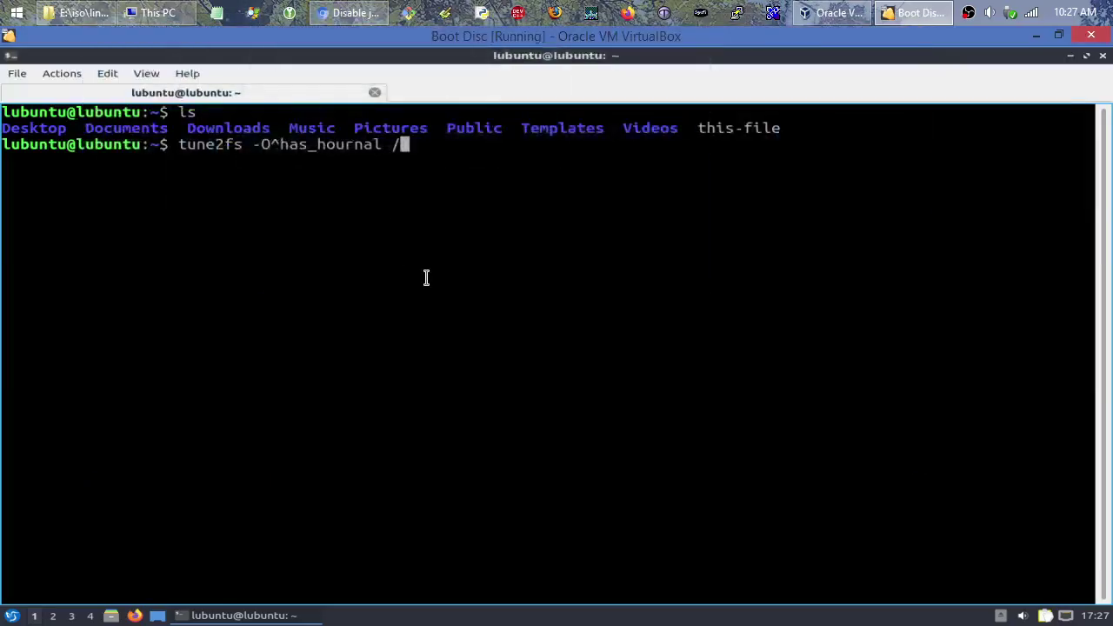
type("dev/")
type("\\")
key("Return")
key("ctrl+c")
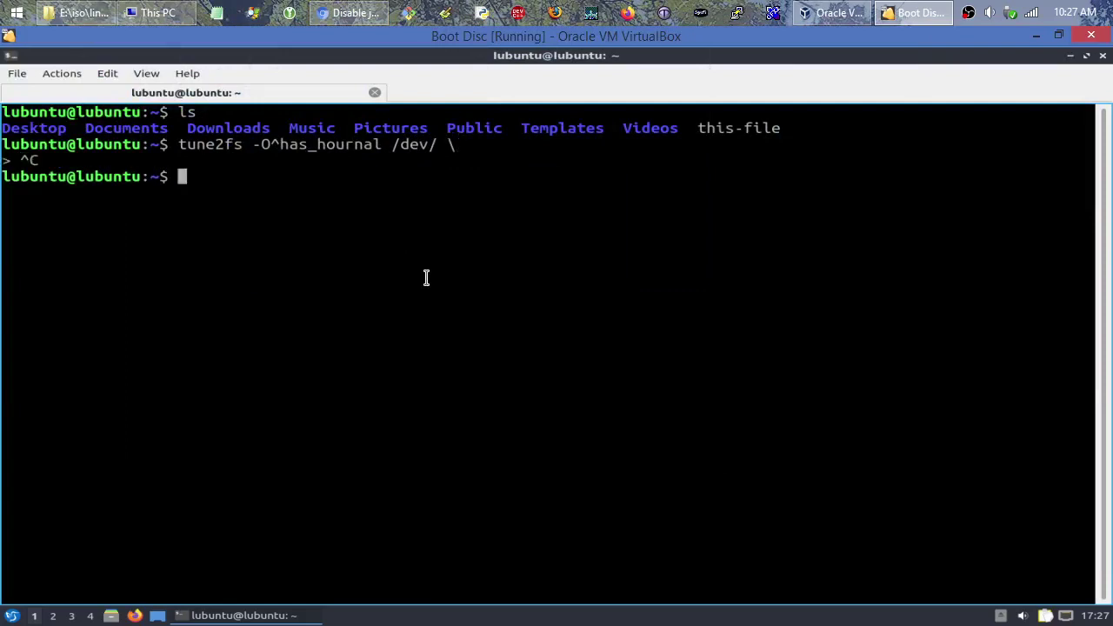
Clear the recalled command and list the block devices with lsblk
key("Up")
key("ctrl+u")
type("lsblk")
key("Return")
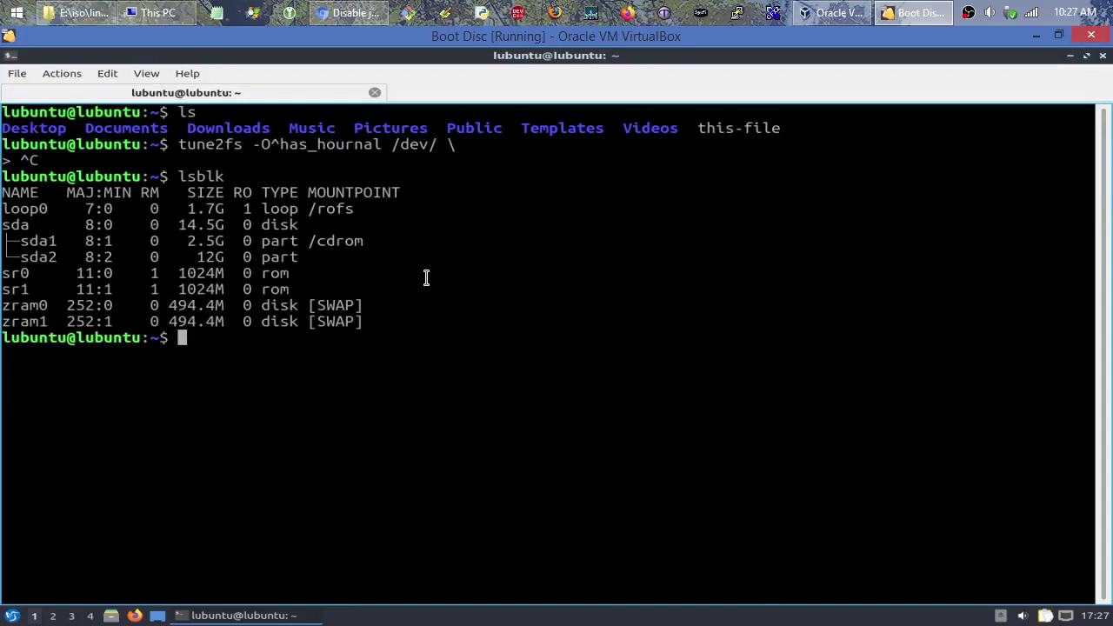
Display the file system table with cat /etc/fstab
type("cat /etc/fsta")
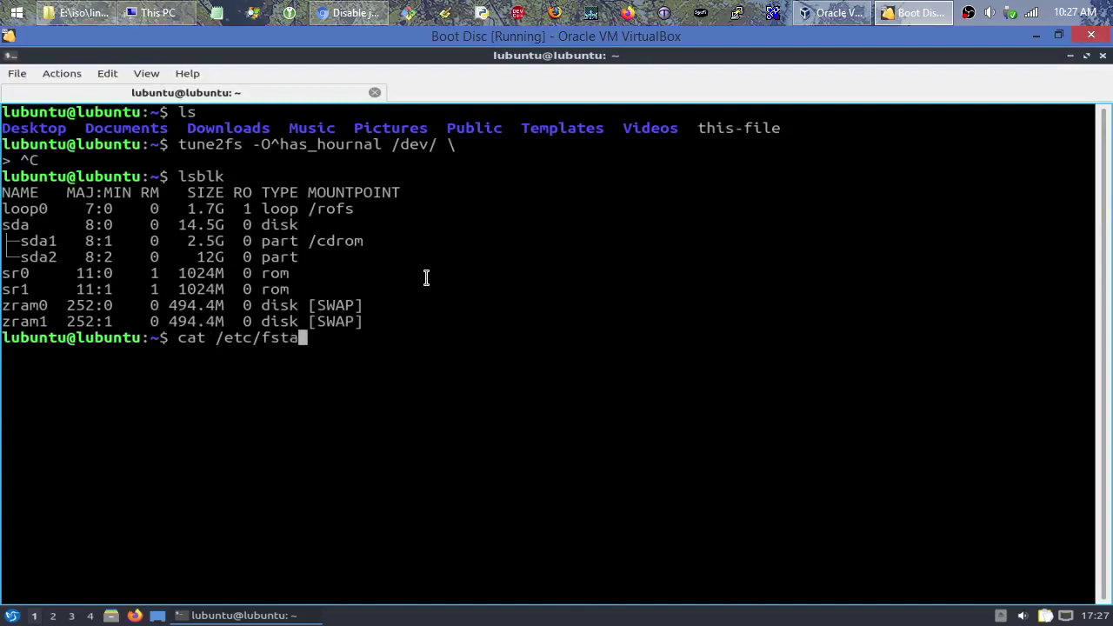
type("b")
key("Return")
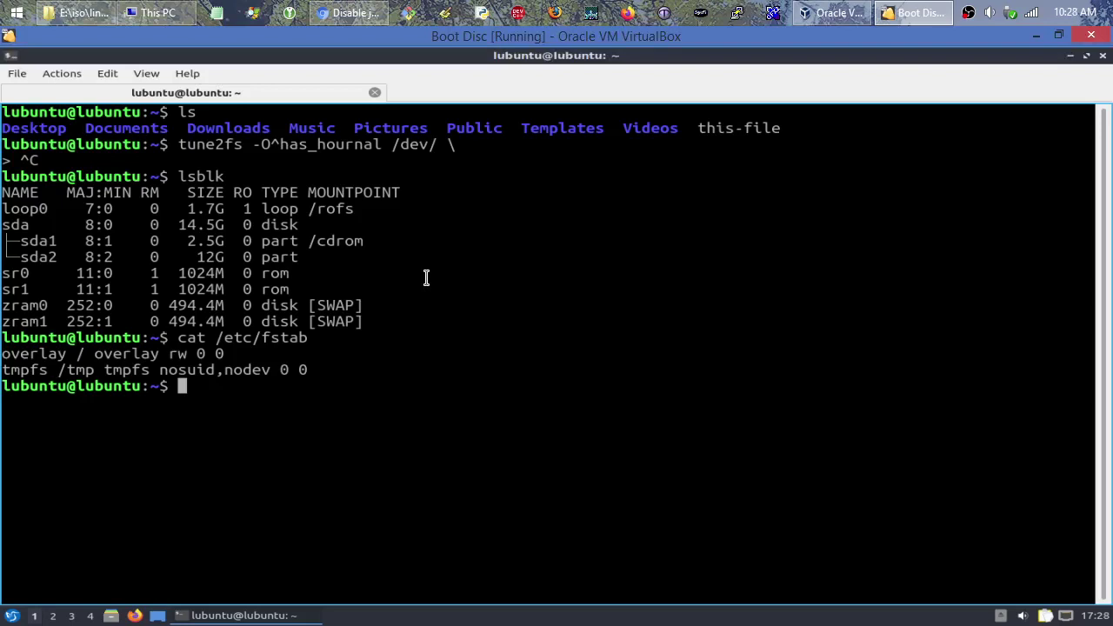
Recall the tune2fs command from history without its backslash, and complete the device as /dev/sda2
key("Up")
key("Up")
key("Up")
key("BackSpace")
key("BackSpace")
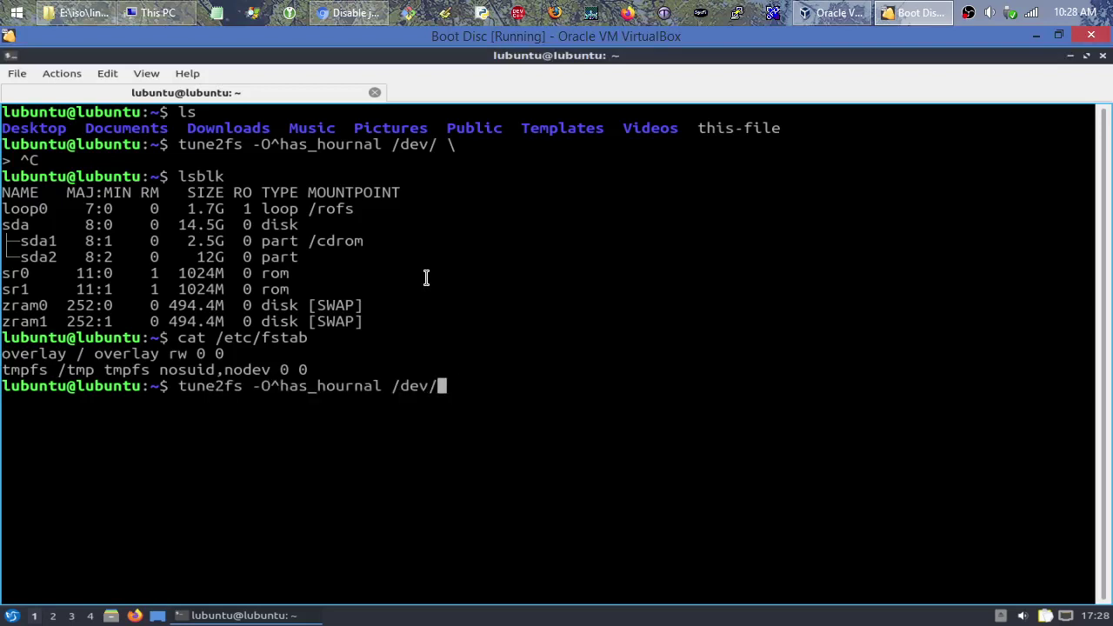
type("sda2")
Correct has_hournal to has_journal in the command, add a trailing backslash, and cancel it at the continuation line
key("Left")
key("Left")
key("Left")
key("Left")
key("Left")
key("Left")
key("Left")
key("Left")
key("Left")
key("Left")
key("Left")
key("Left")
key("Left")
key("Left")
key("Left")
key("Left")
key("Left")
key("Left")
key("Left")
key("Left")
key("Right")
key("Right")
key("Right")
key("Right")
key("Delete")
type("j")
key("End")
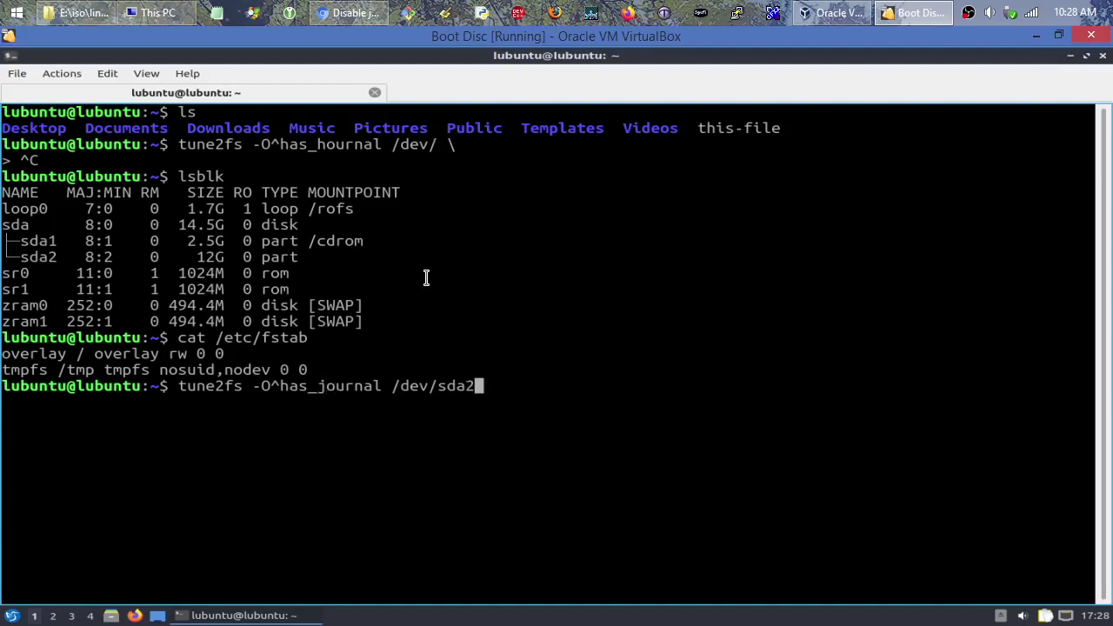
type("\\")
key("Return")
key("ctrl+c")
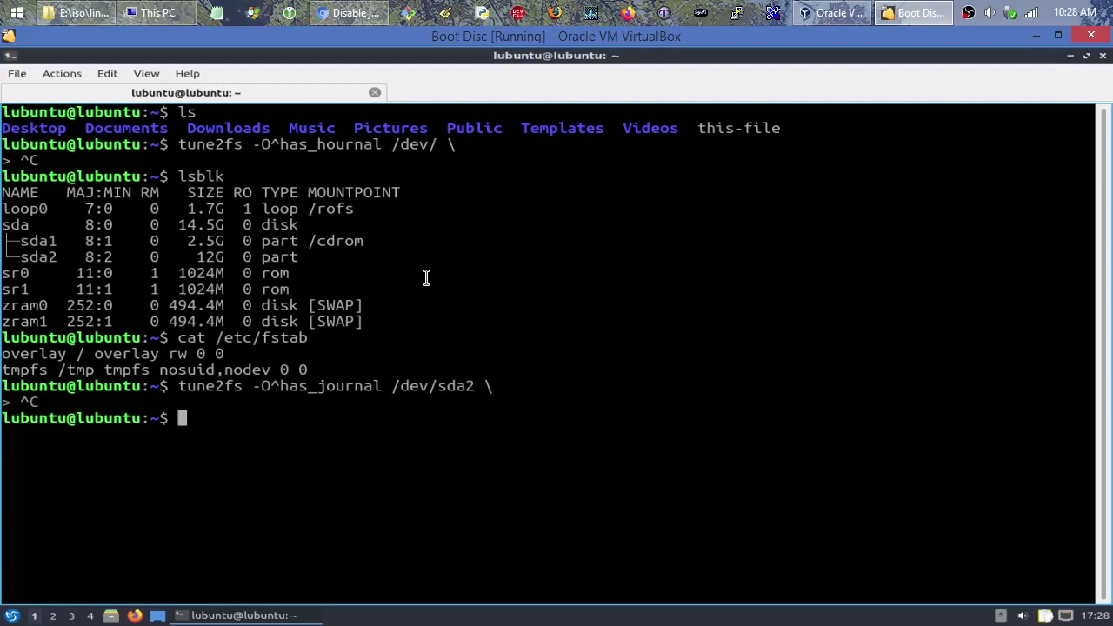
Try to unmount /dev/sda2 with unmount, and rerun the command corrected to umount
type("unmount /dev/sda2")
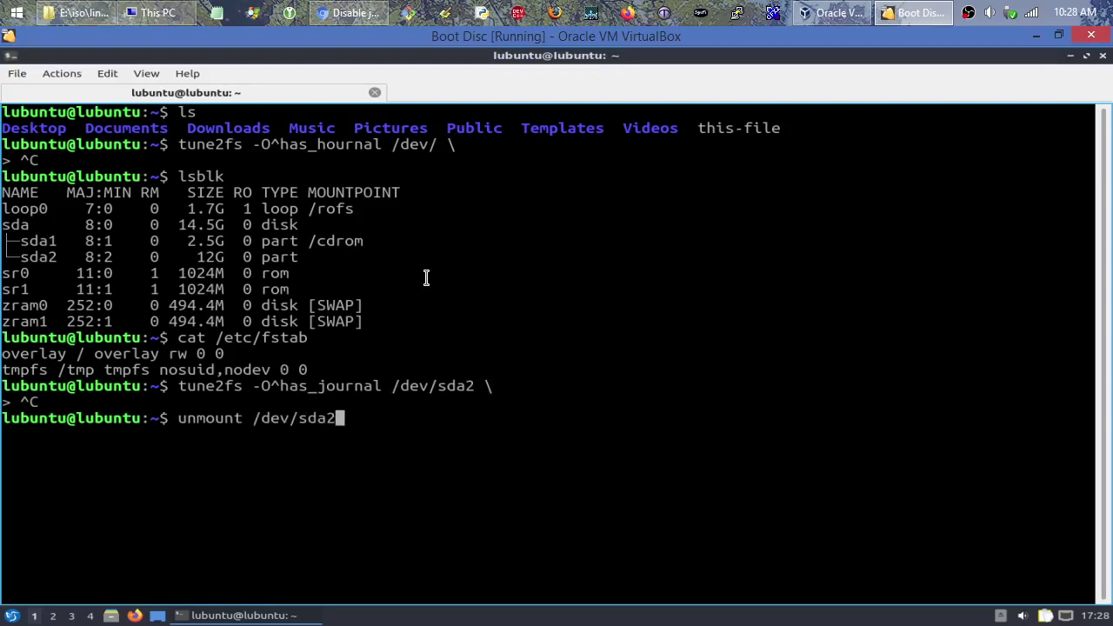
key("Return")
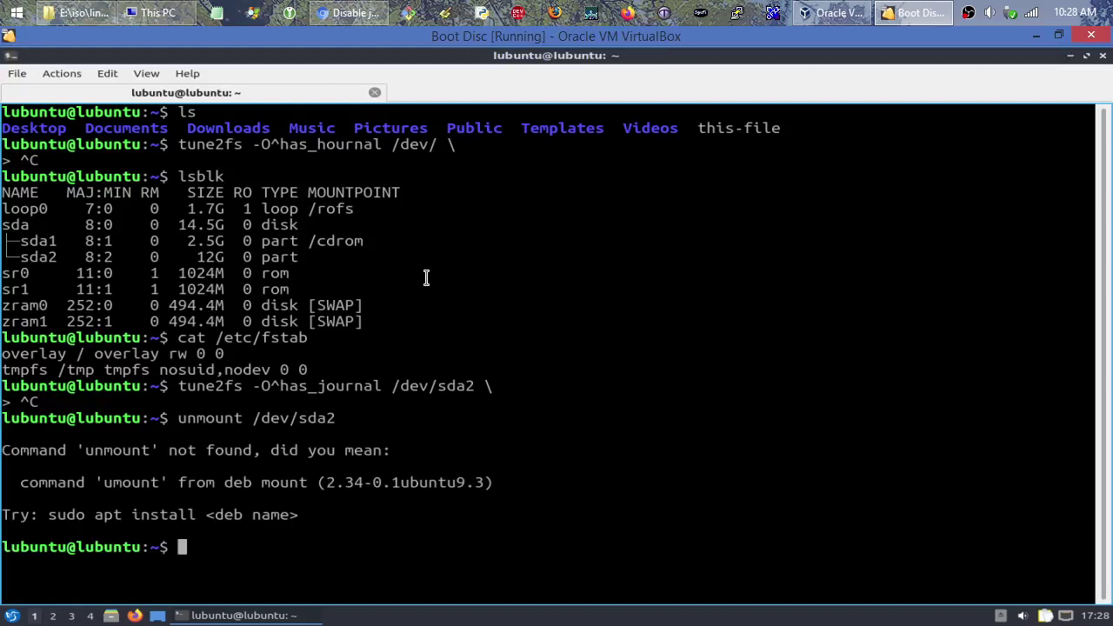
key("Up")
key("Home")
key("Right")
key("Delete")
key("Return")
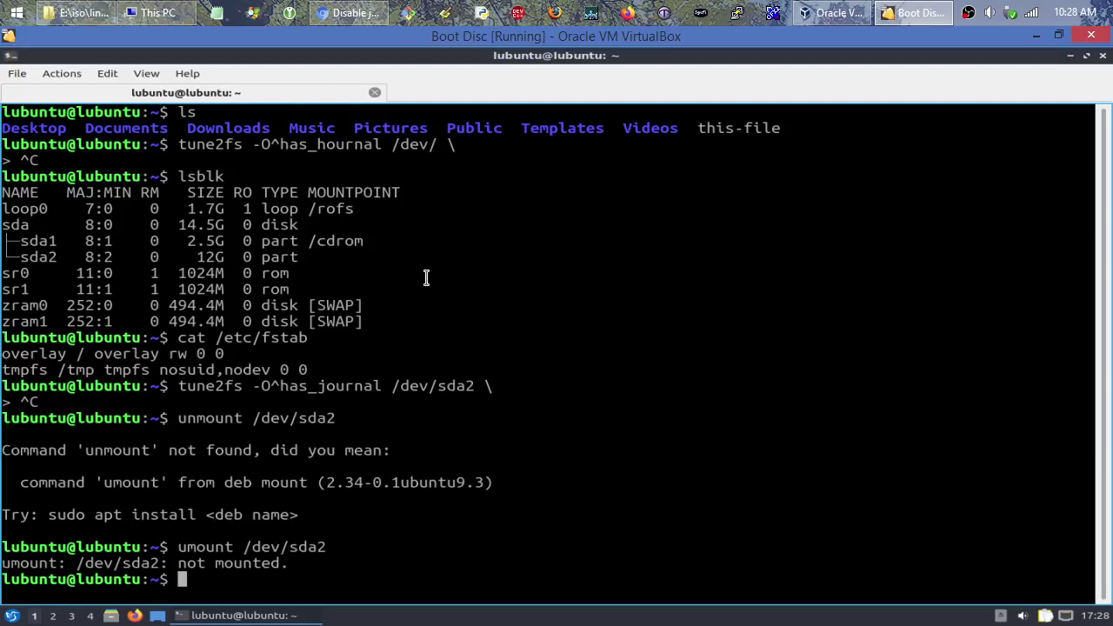
Run tune2fs -O^has_journal /dev/sda2 without the backslash, and repeat it with sudo
key("Up")
key("Up")
key("Up")
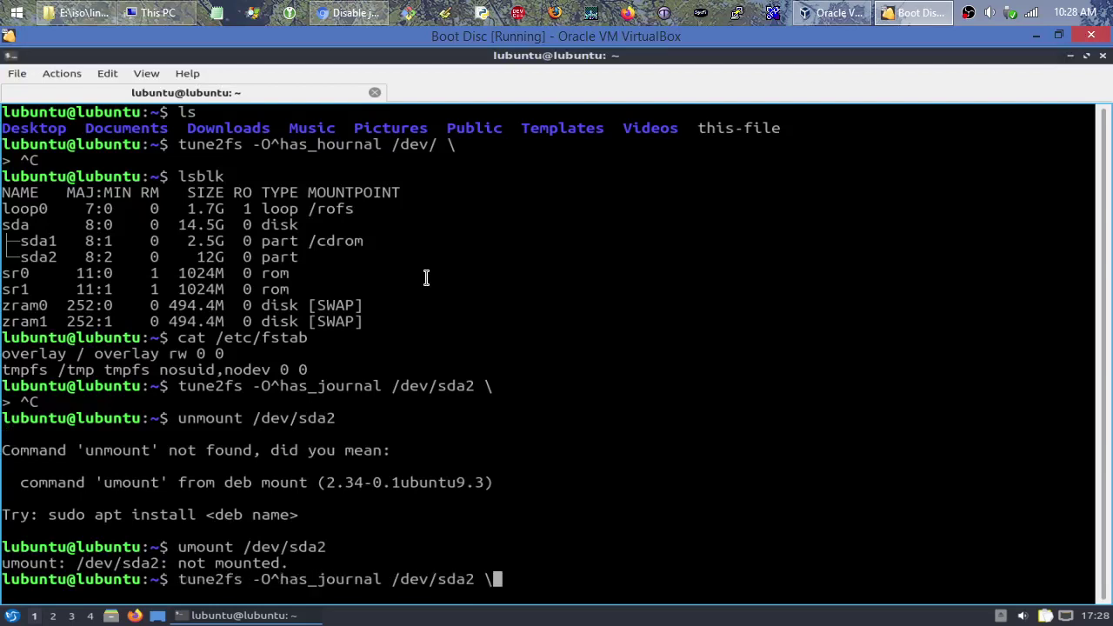
key("BackSpace")
key("BackSpace")
key("Return")
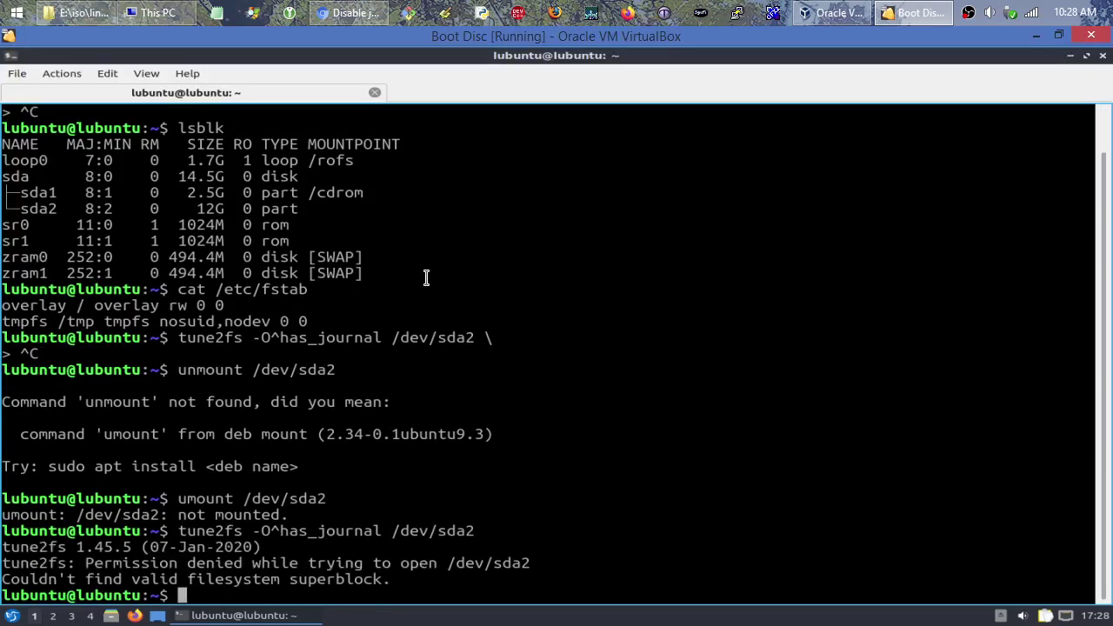
type("sudo !!")
key("Return")
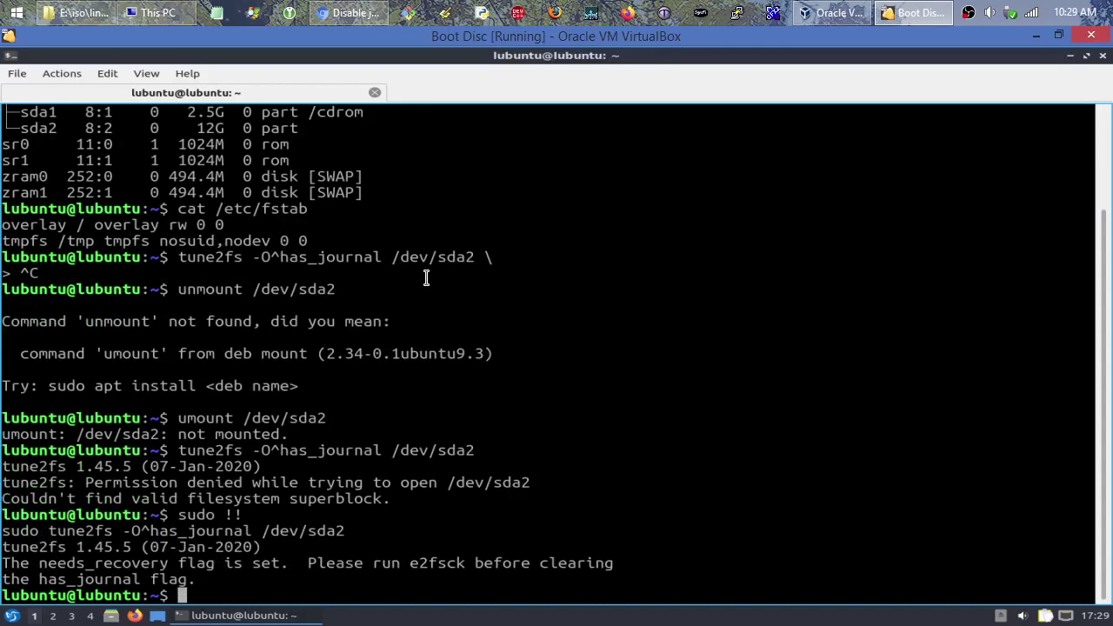
Try to check /dev/sda2 with e2fsck, both plain and with sudo, and try umount /dev/sda2 again
type("e2fsck")
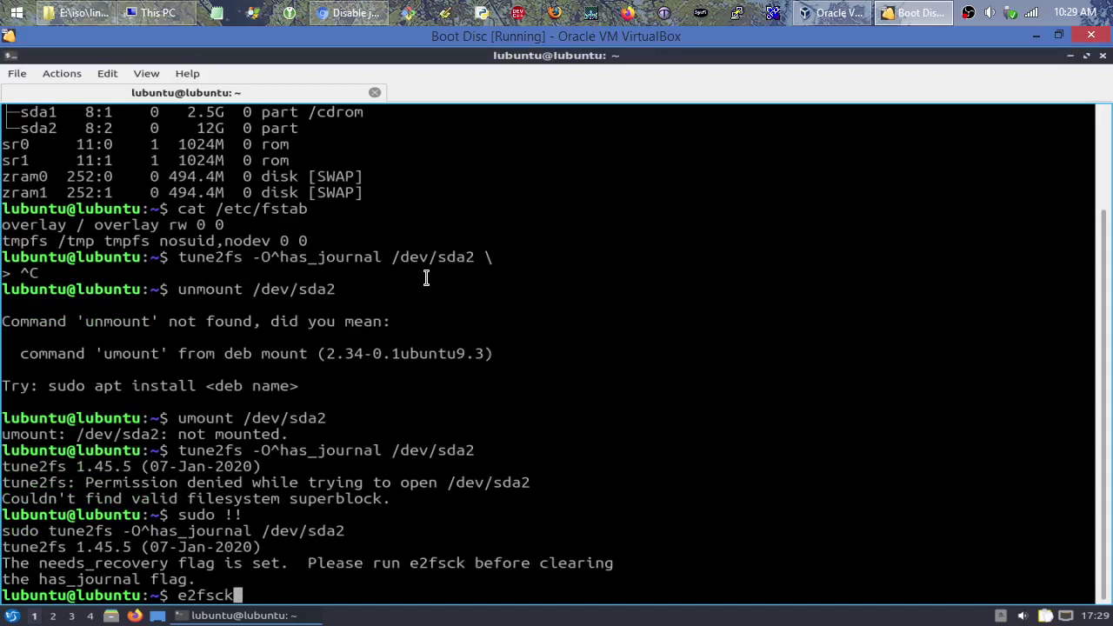
type(" /dev/sda")
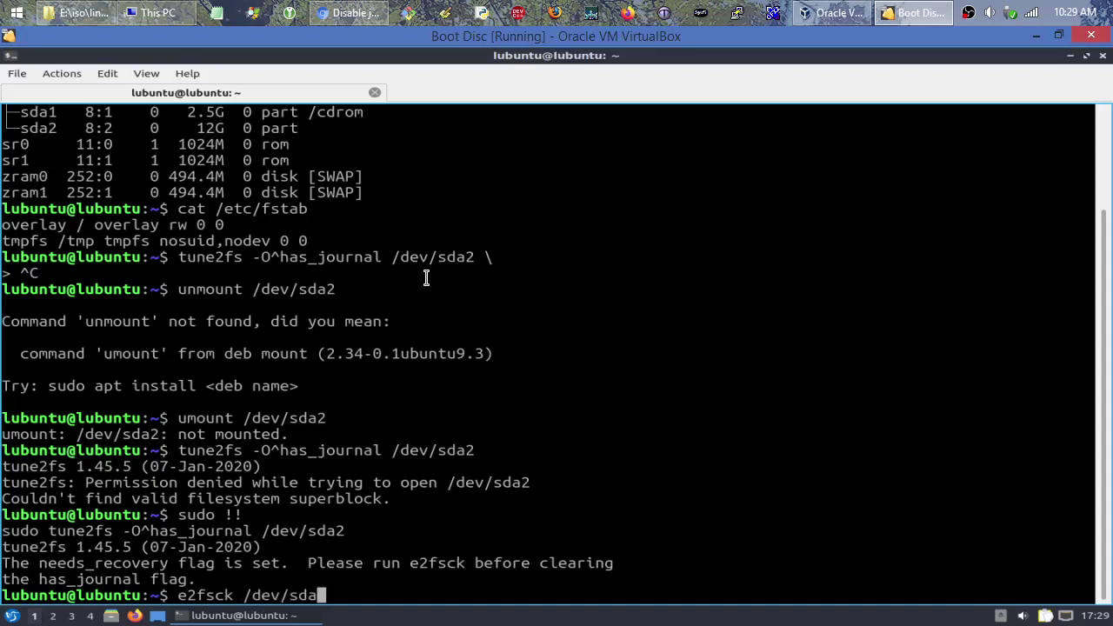
type("2")
key("Return")
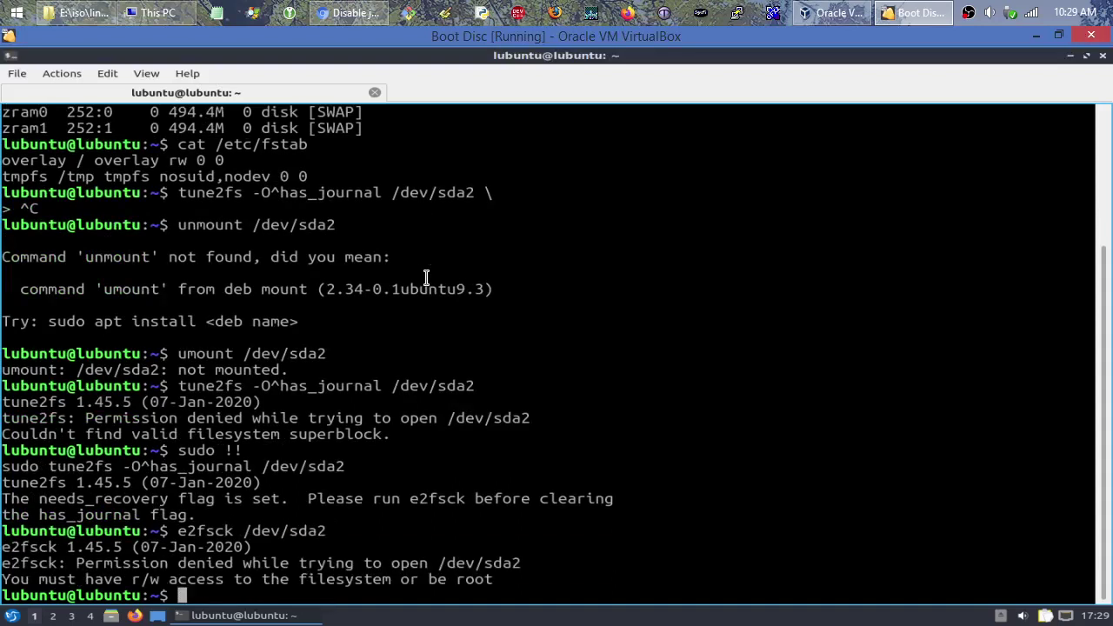
type("sudo !!")
key("Return")
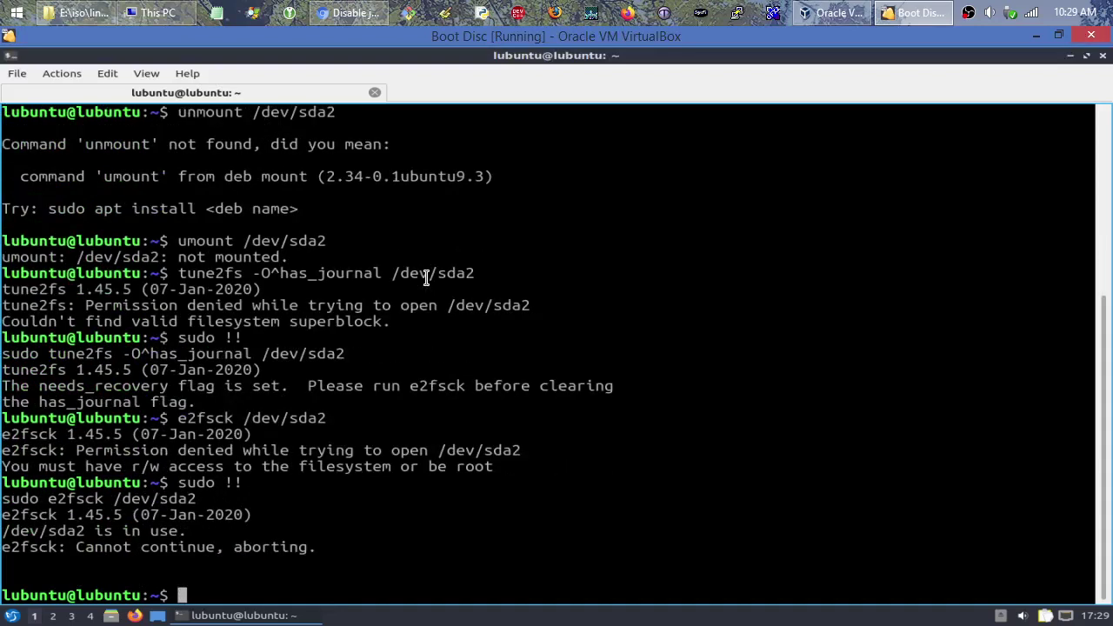
type("umount /dev/sda2")
key("Return")
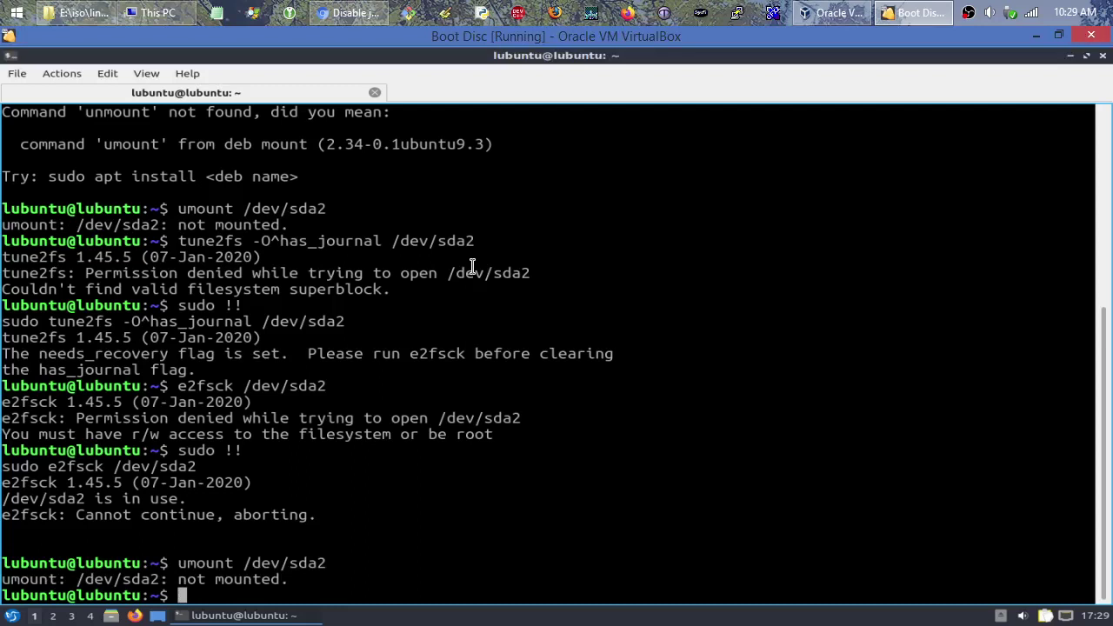
Exit the terminal, and close the Boot Disc virtual machine with the Power off the machine option
type("exit")
key("Return")
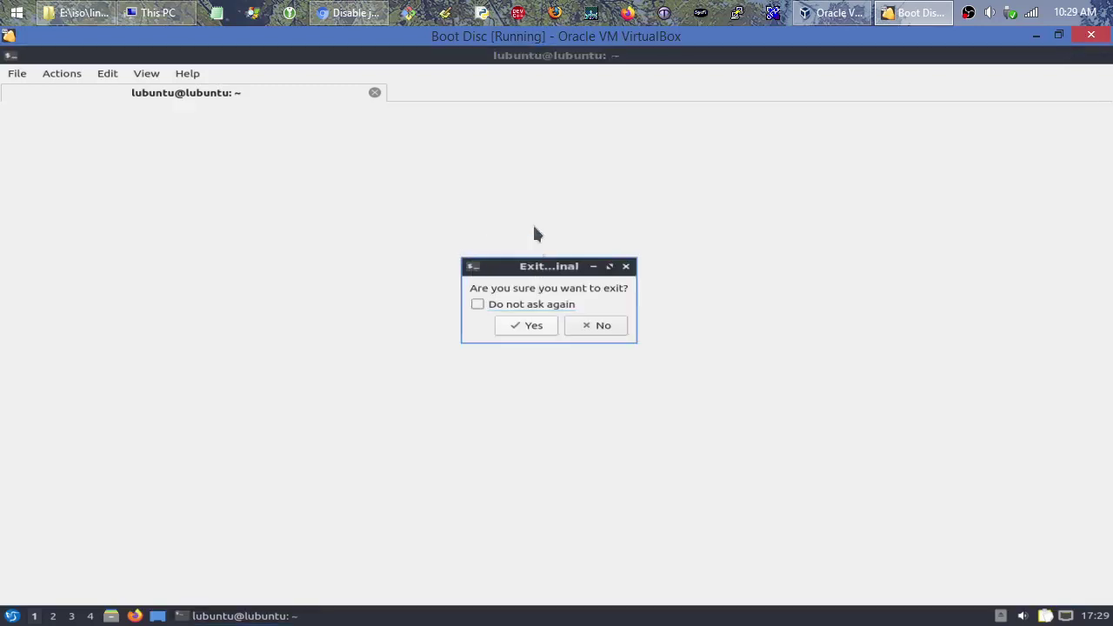
left_click(513, 326)
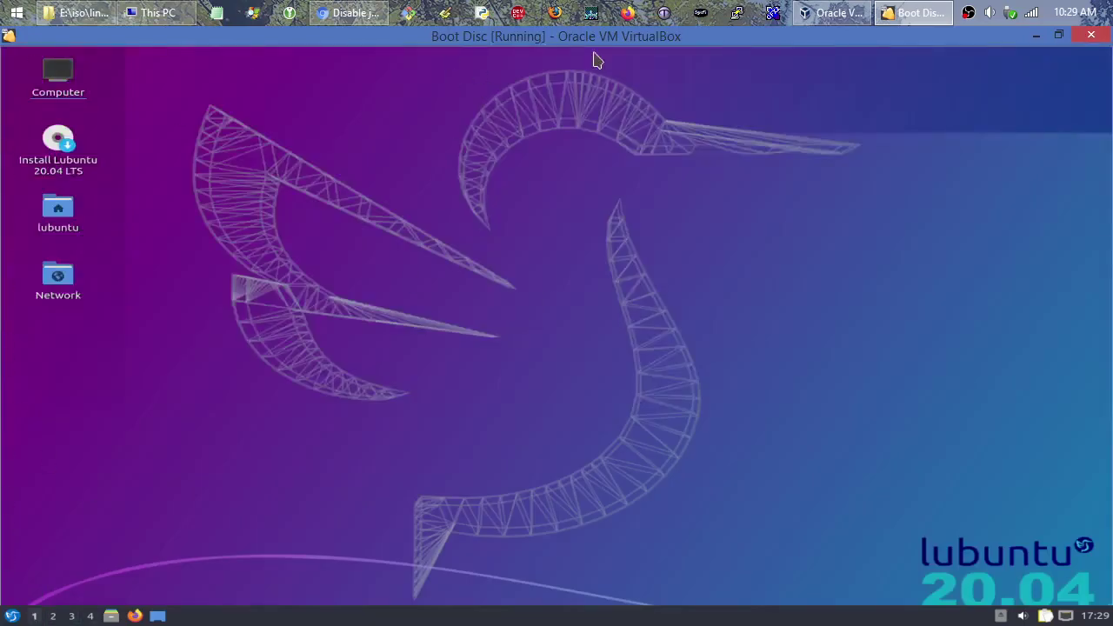
left_click(1089, 35)
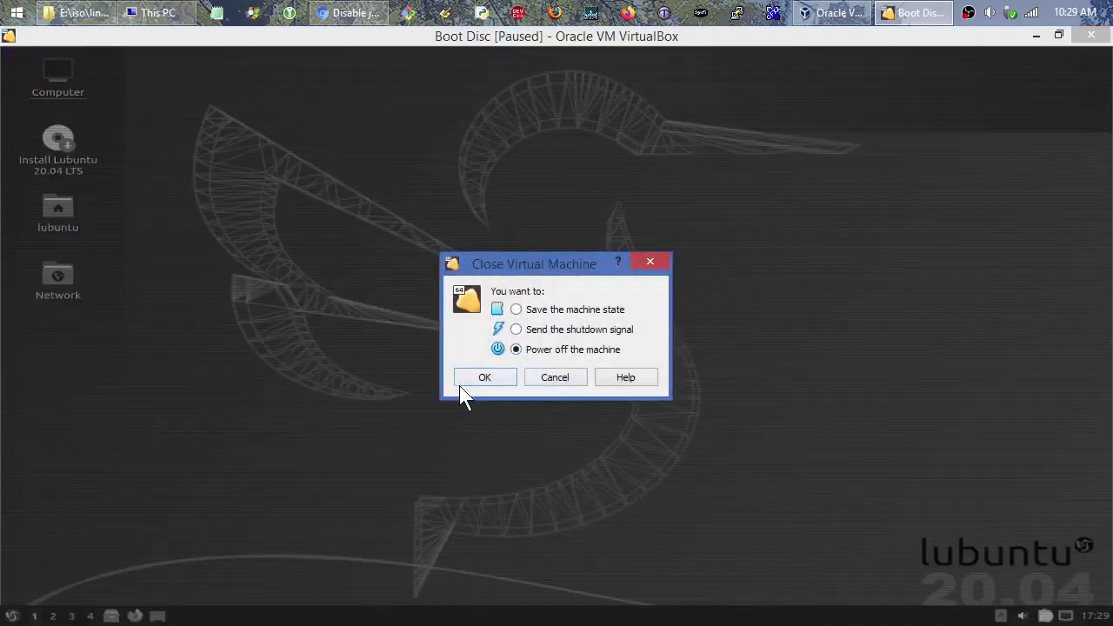
left_click(485, 376)
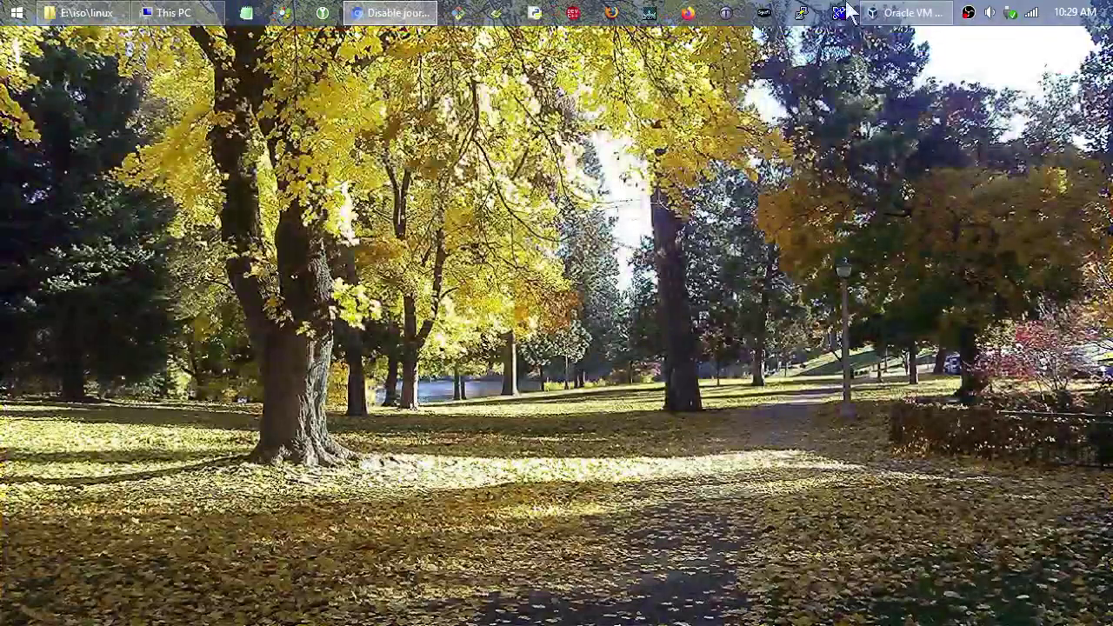
Bring up the Oracle VM VirtualBox Manager window and close it
left_click(909, 12)
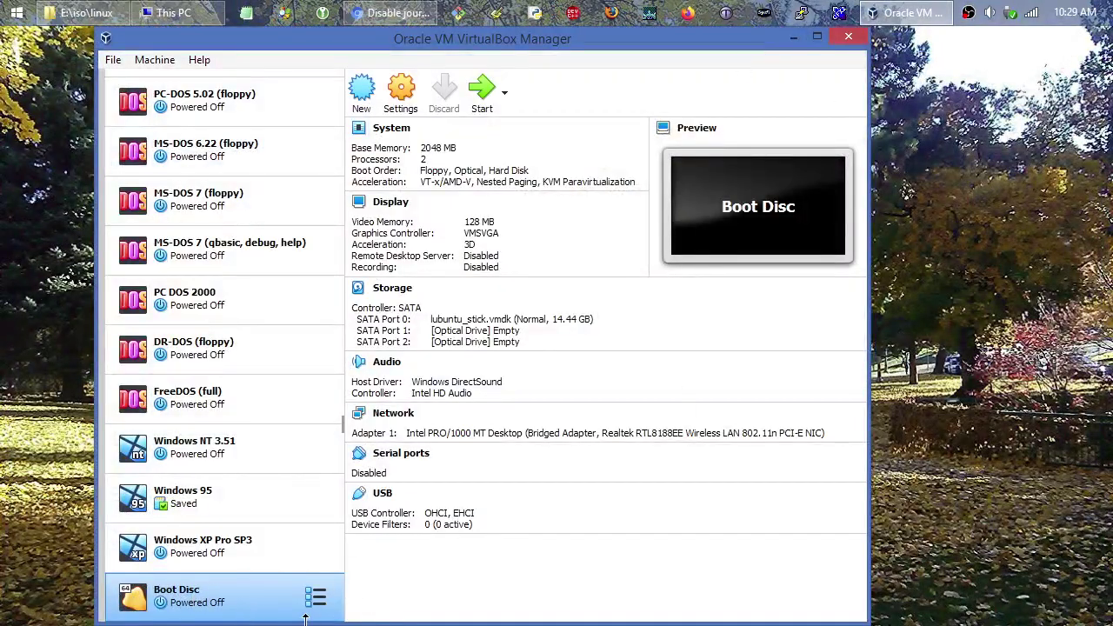
left_click(848, 37)
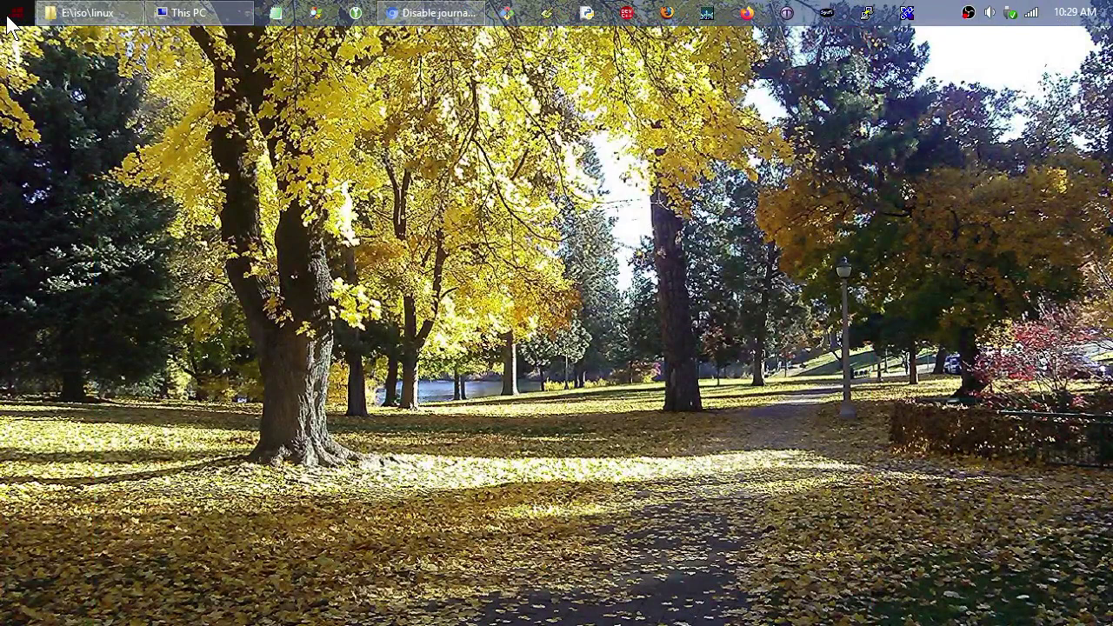
Check the compatibility settings of the Oracle VM VirtualBox shortcut for running as administrator, and leave them as they are
left_click(11, 17)
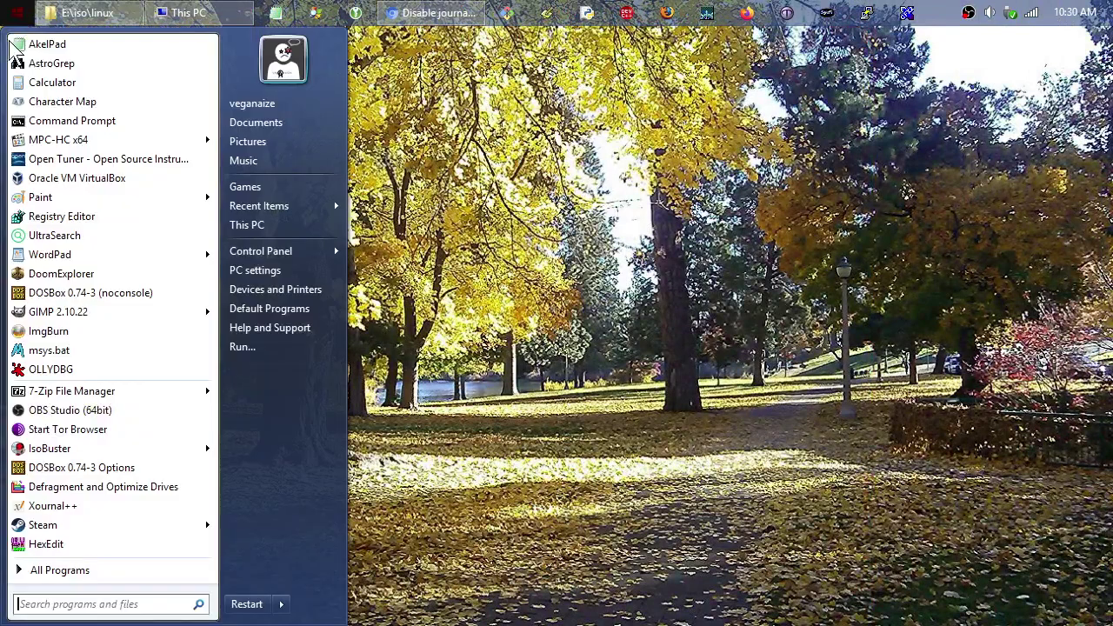
right_click(43, 172)
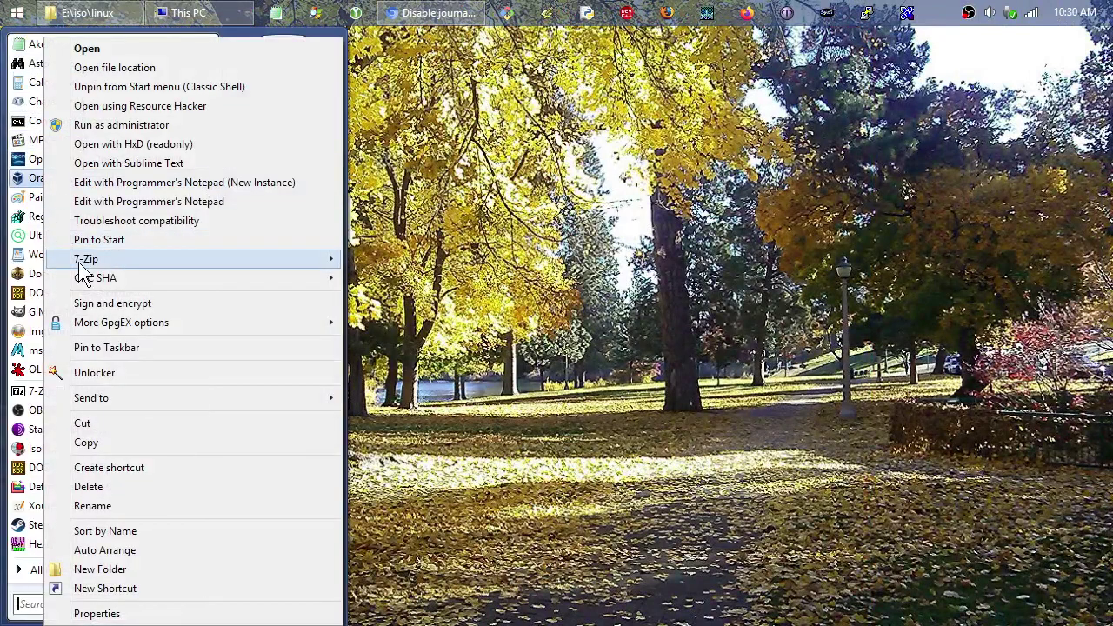
left_click(131, 615)
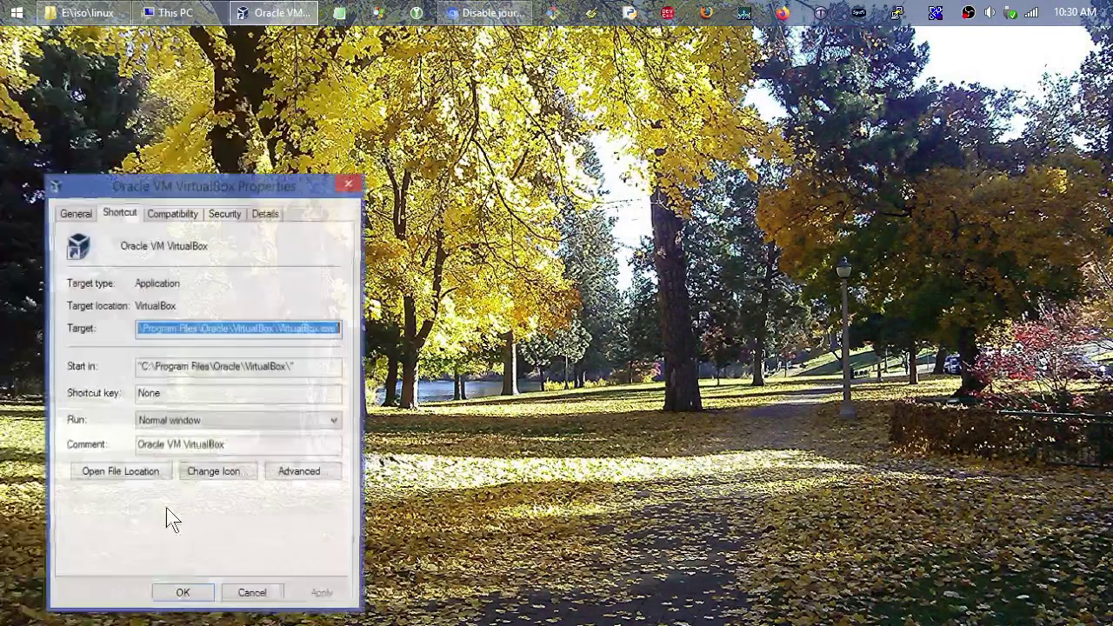
left_click(171, 214)
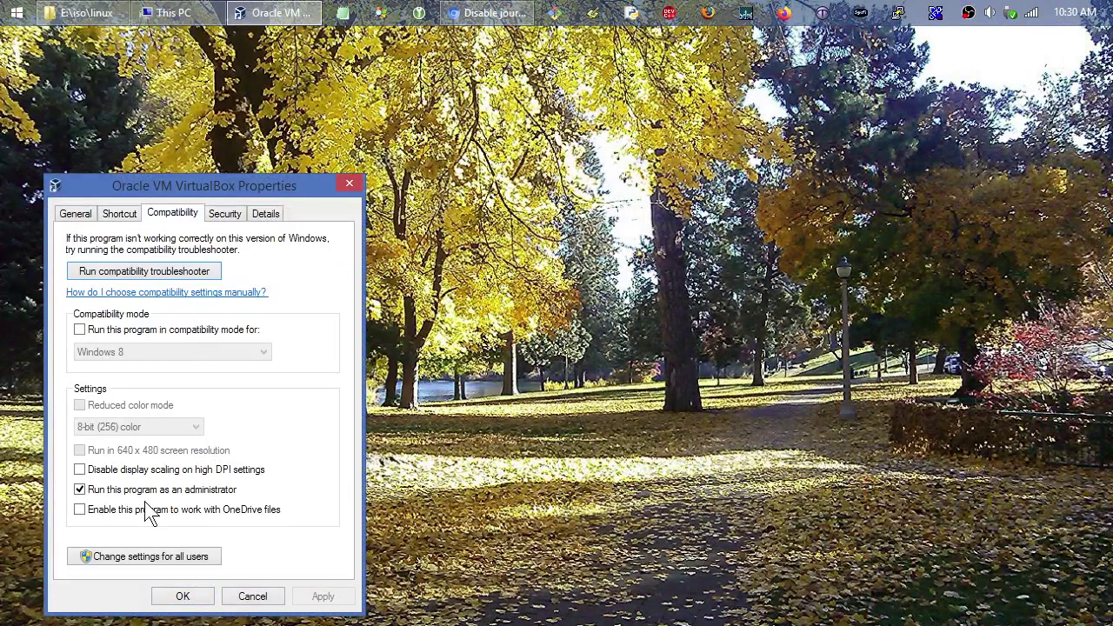
left_click(252, 597)
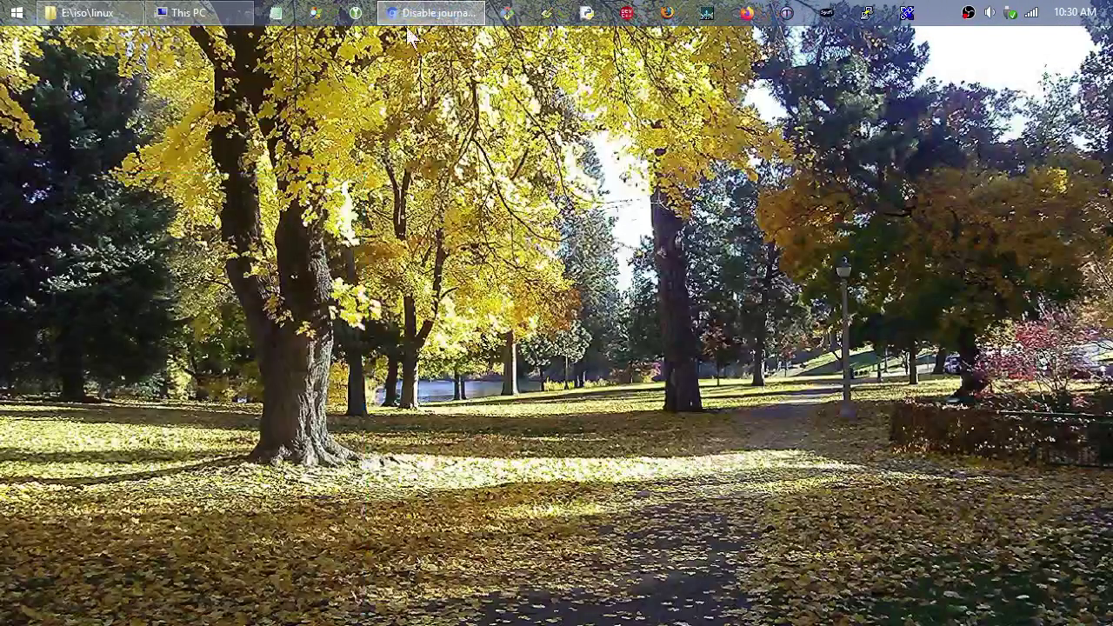
Look at the journaling article in the browser, and view the list of drives in This PC
left_click(417, 20)
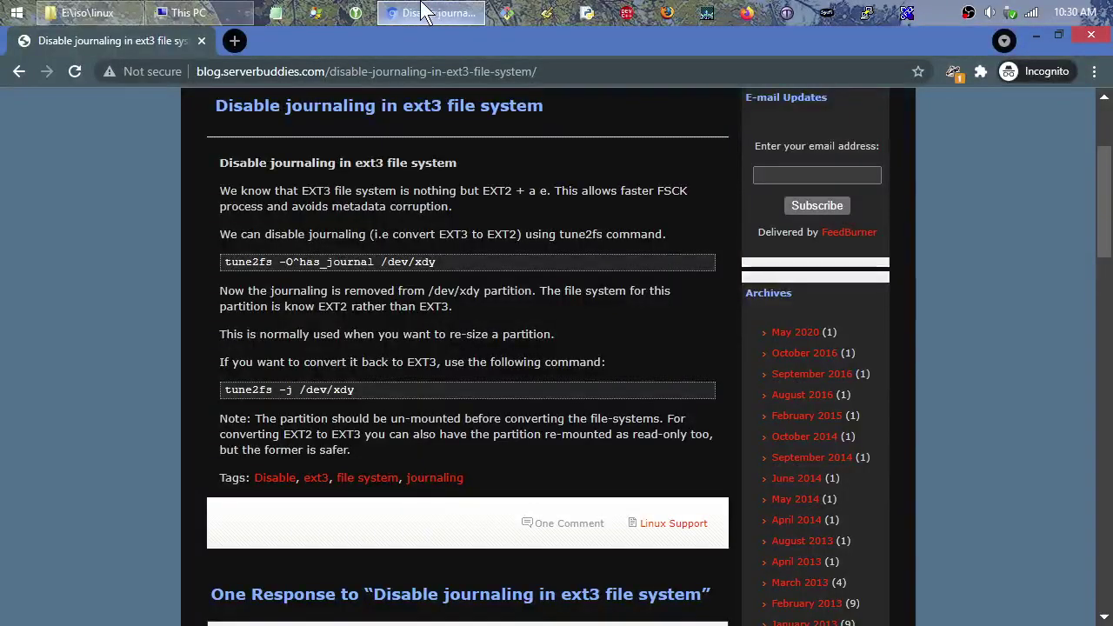
left_click(200, 41)
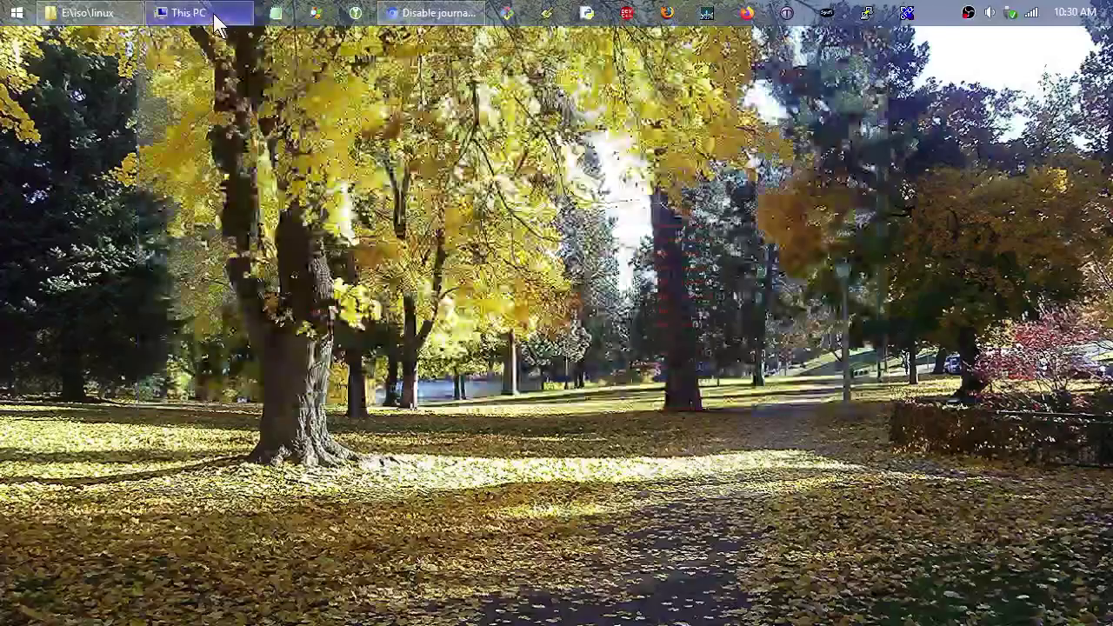
left_click(209, 13)
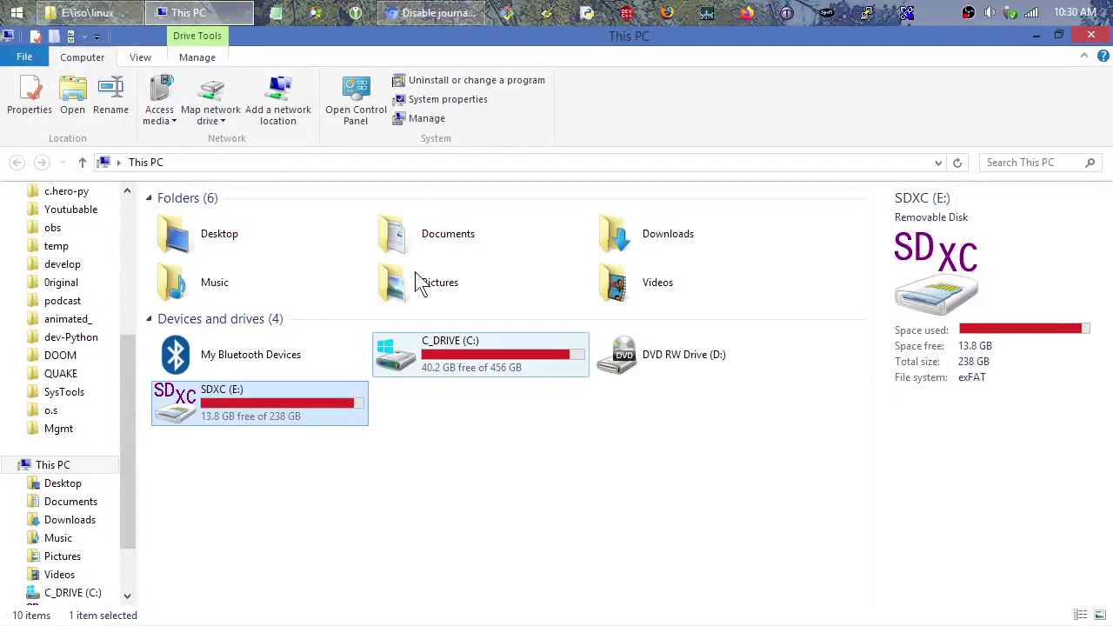
Launch Disk Management with diskmgmt, and maximize its window with a taller graphical disk view
left_click(15, 16)
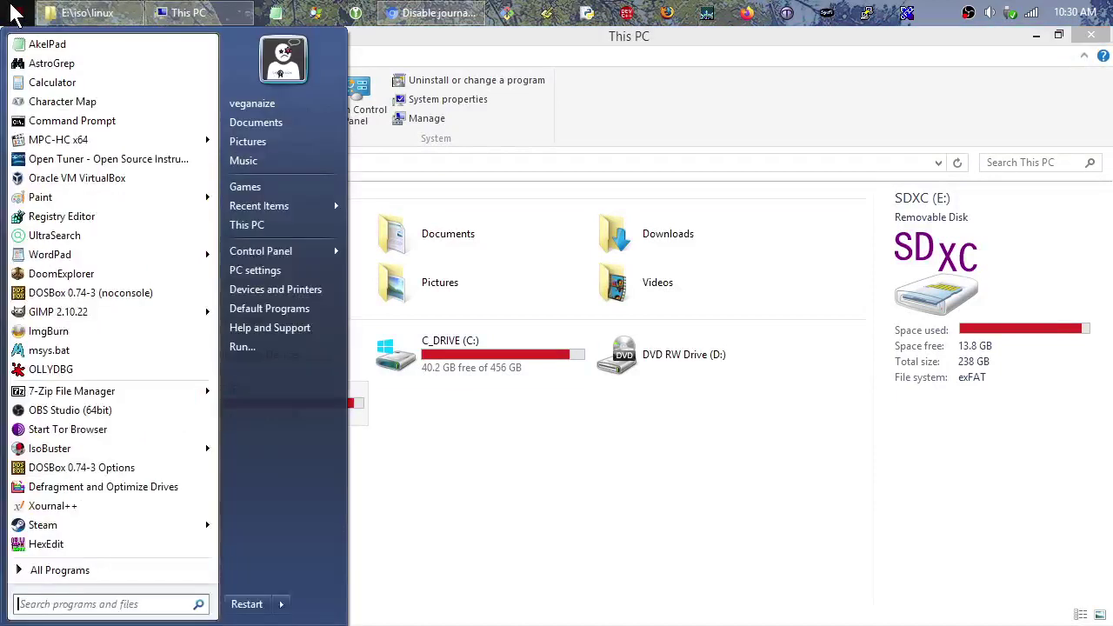
type("diskmgmt")
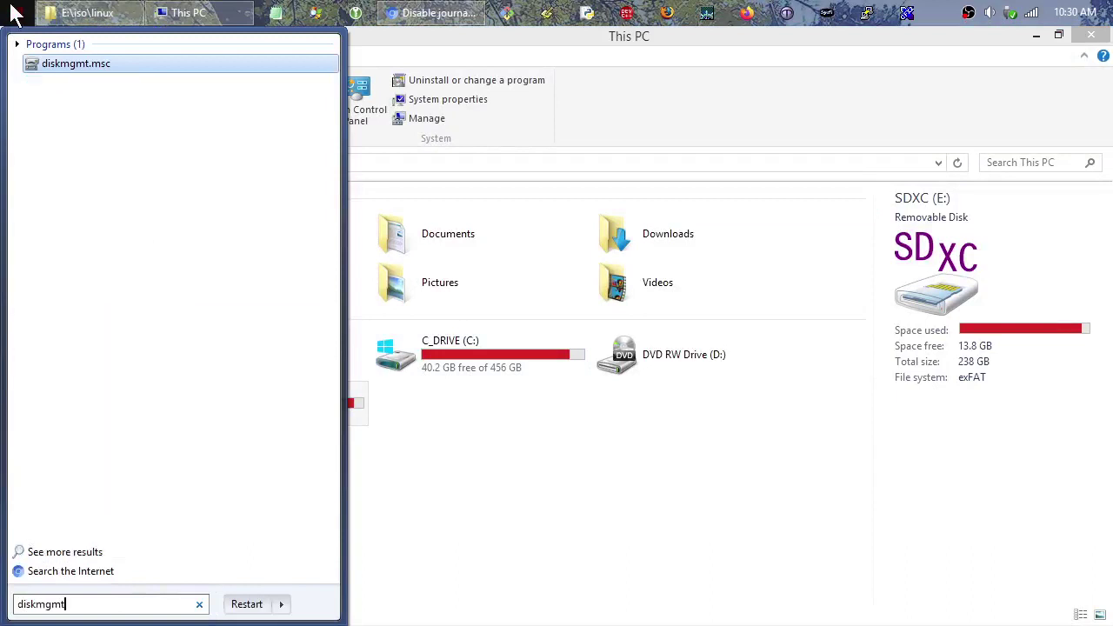
key("Return")
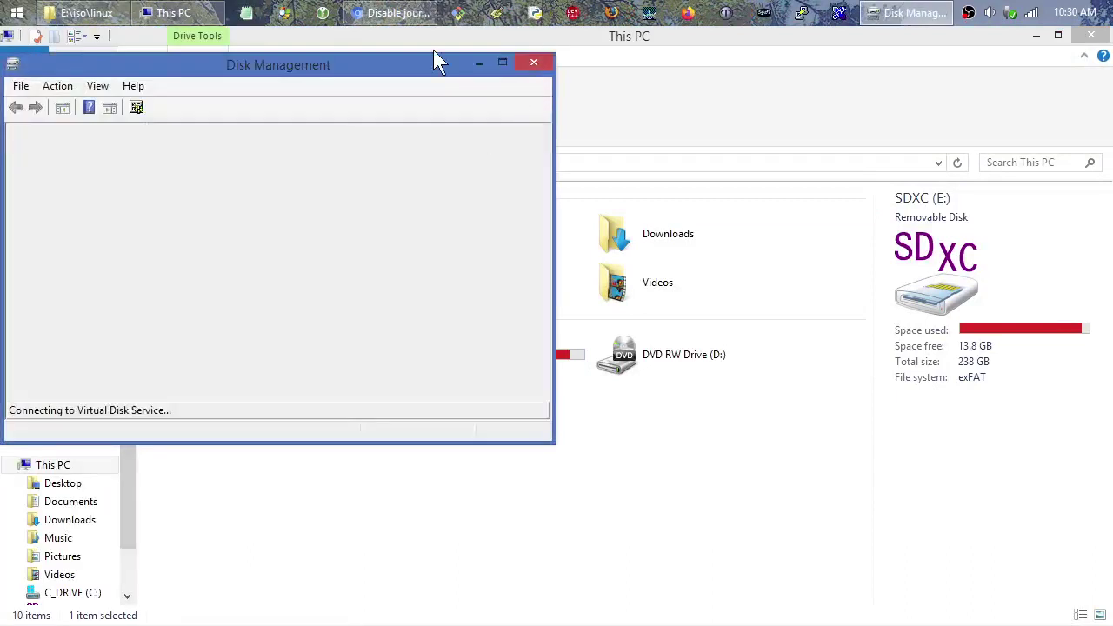
left_click_drag(425, 65, 463, 15)
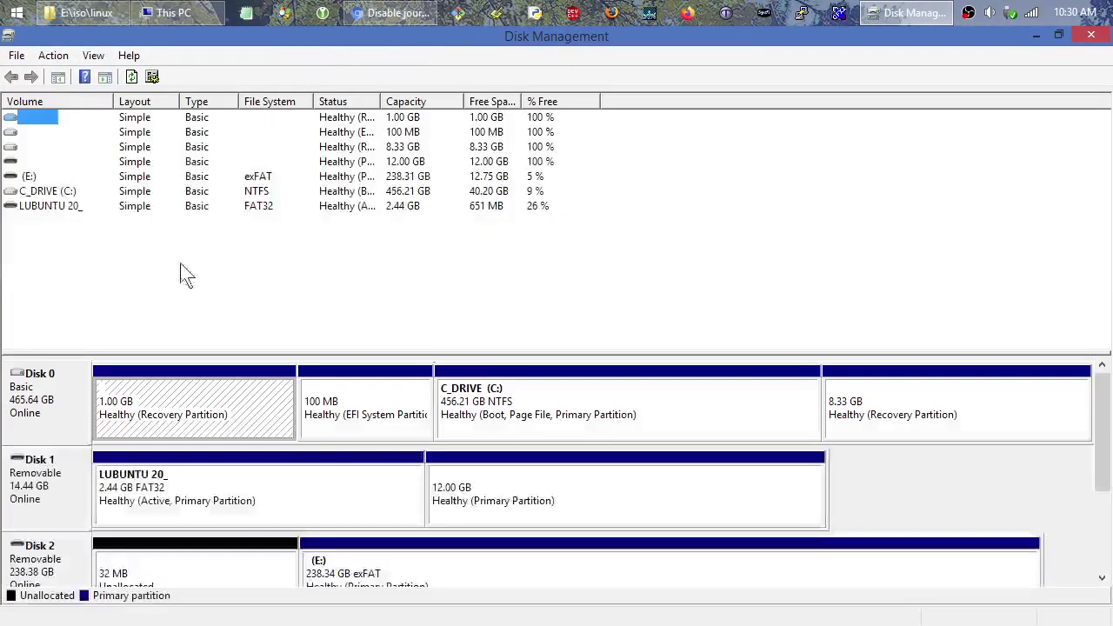
left_click_drag(492, 351, 492, 242)
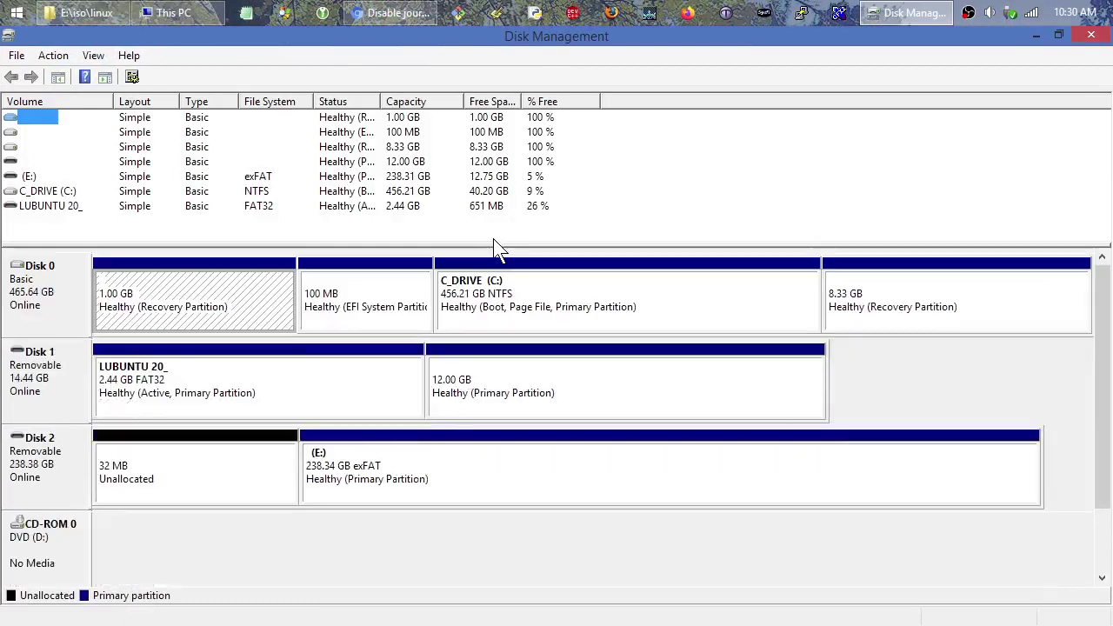
Assign drive letter V to the 2.44 GB LUBUNTU 20_ partition on Disk 1
left_click(54, 387)
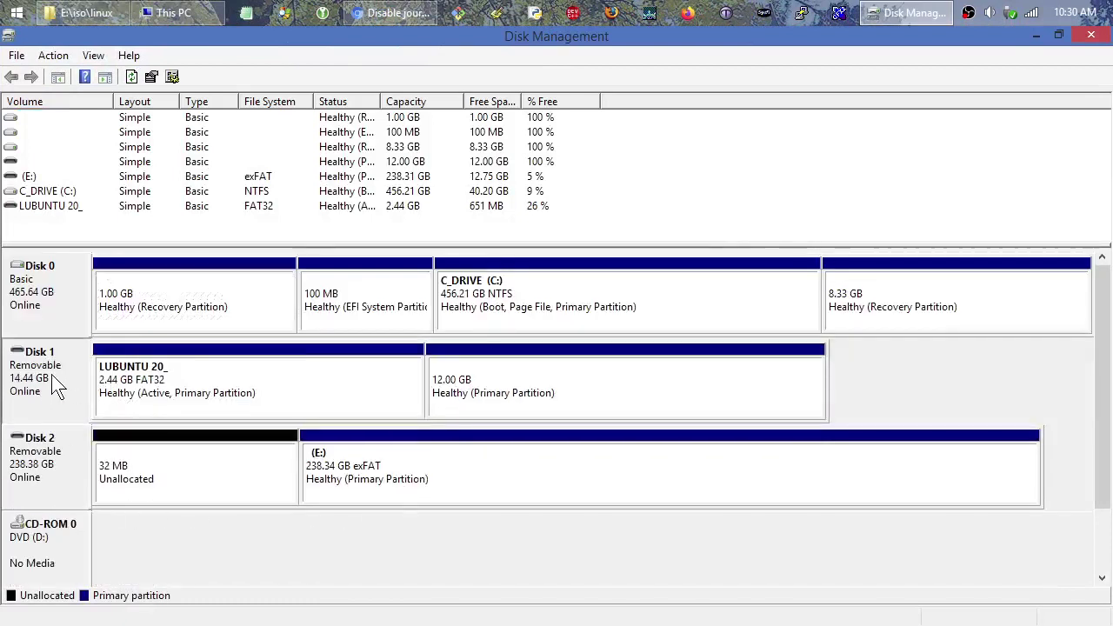
left_click(487, 395)
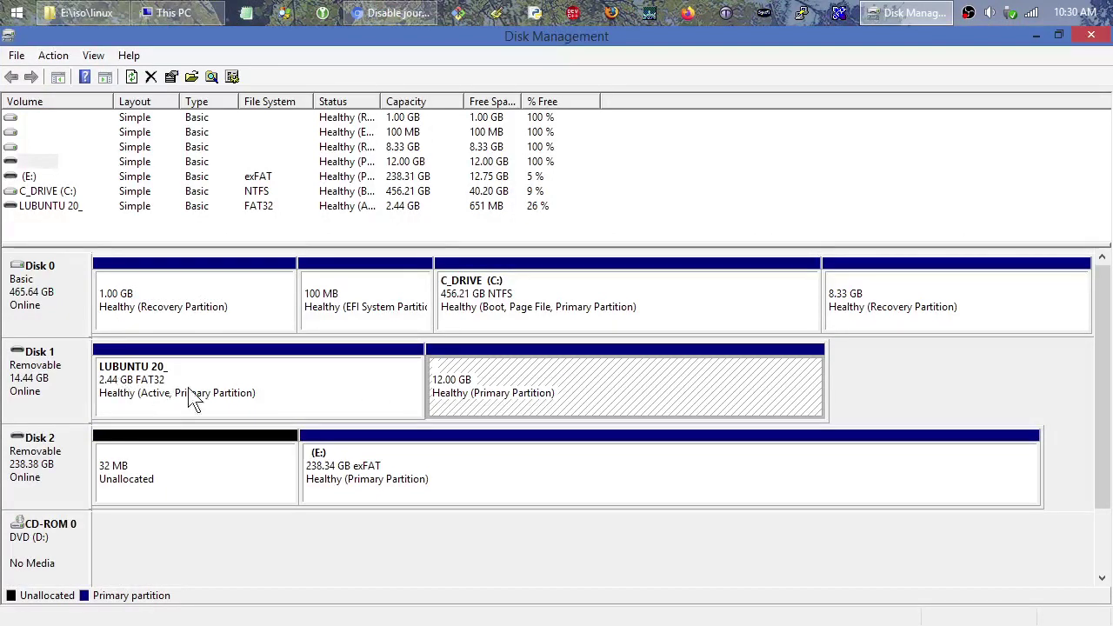
left_click(421, 381)
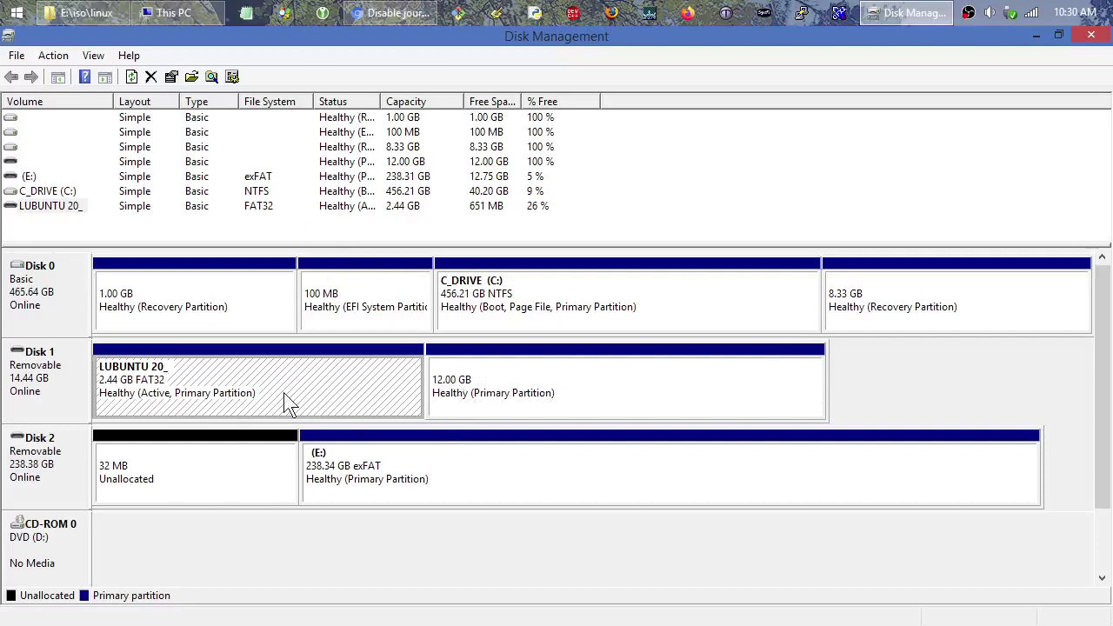
right_click(246, 394)
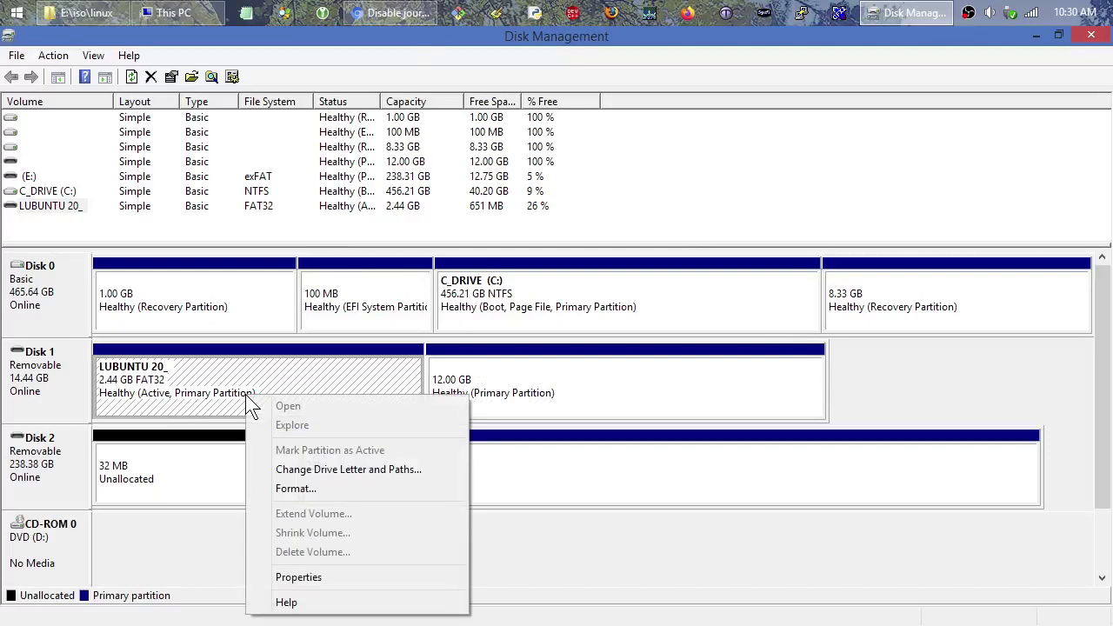
left_click(331, 463)
left_click(450, 387)
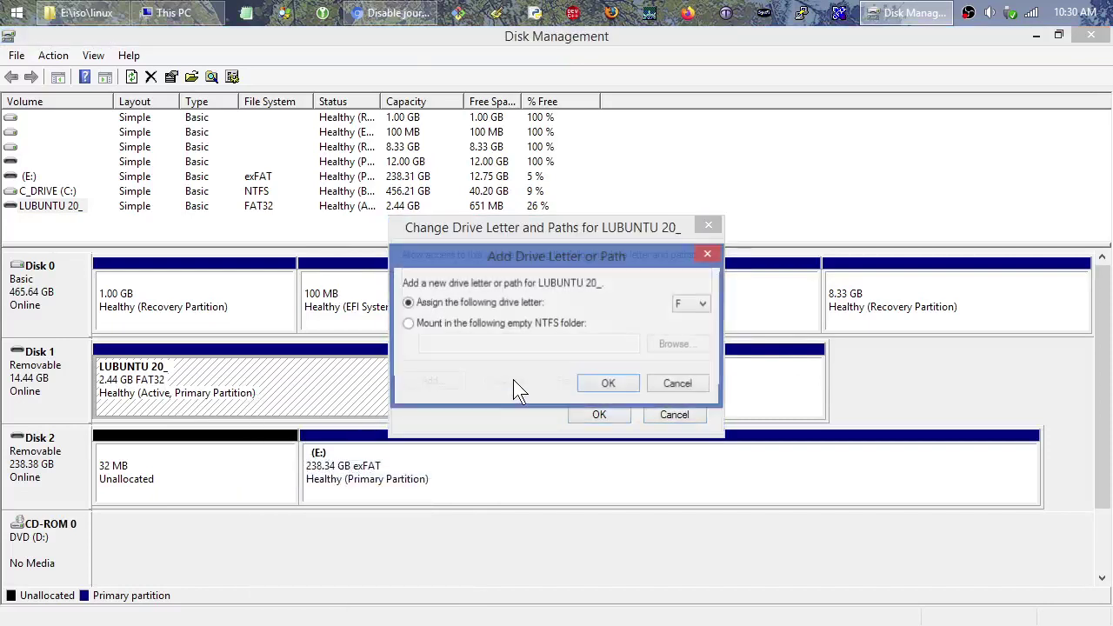
left_click(705, 304)
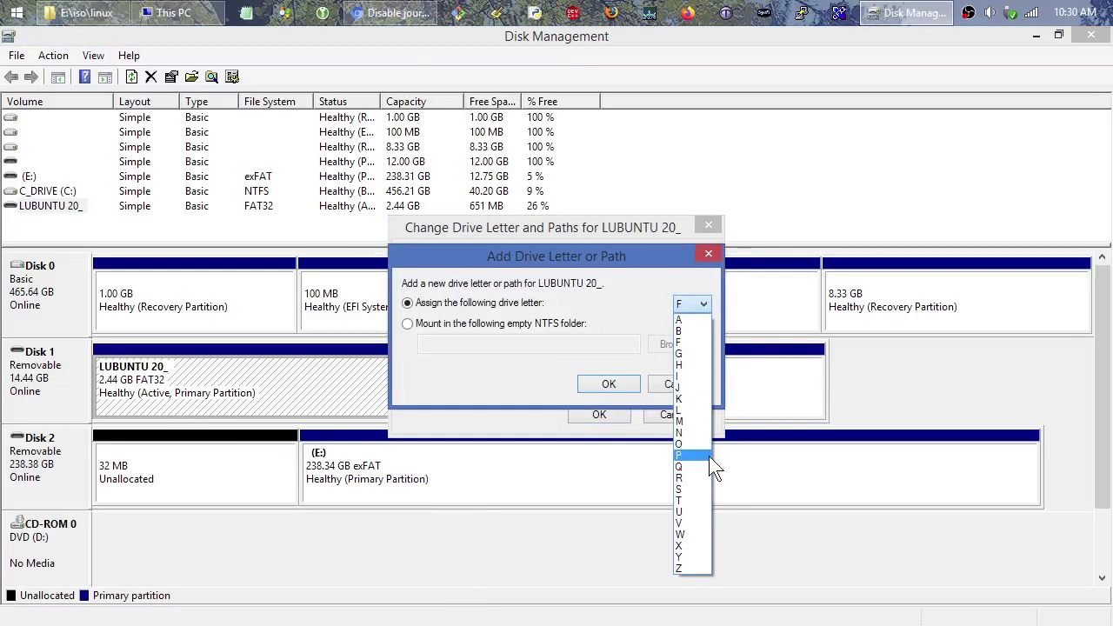
left_click(709, 522)
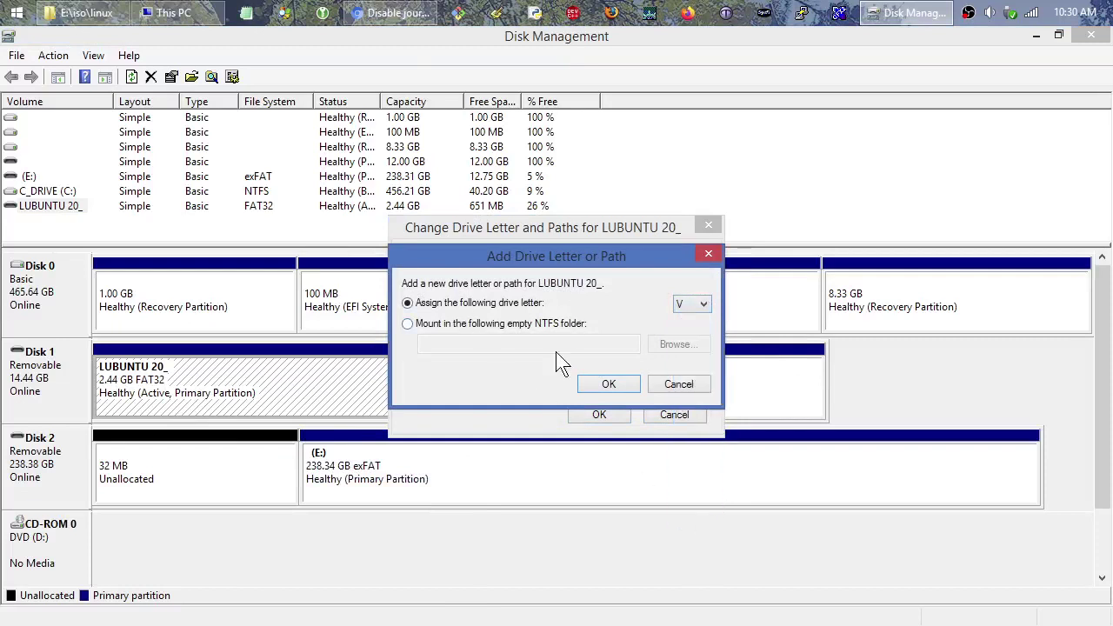
left_click(605, 388)
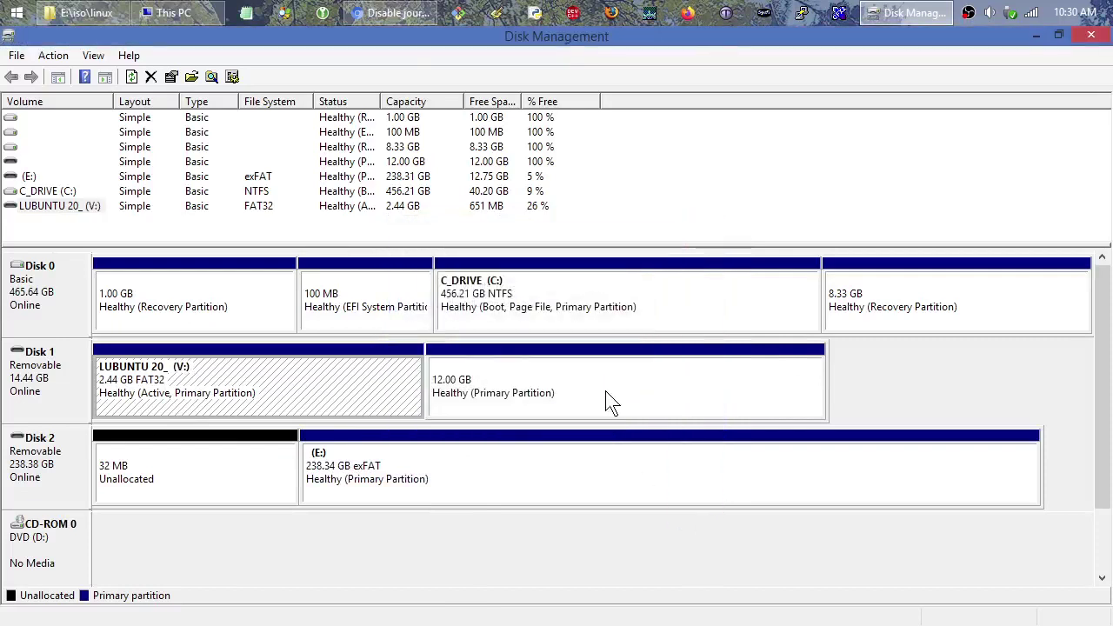
Switch to File Explorer, view the contents of the Lubuntu drive V:, and look at the E:\iso\linux folder
left_click(165, 13)
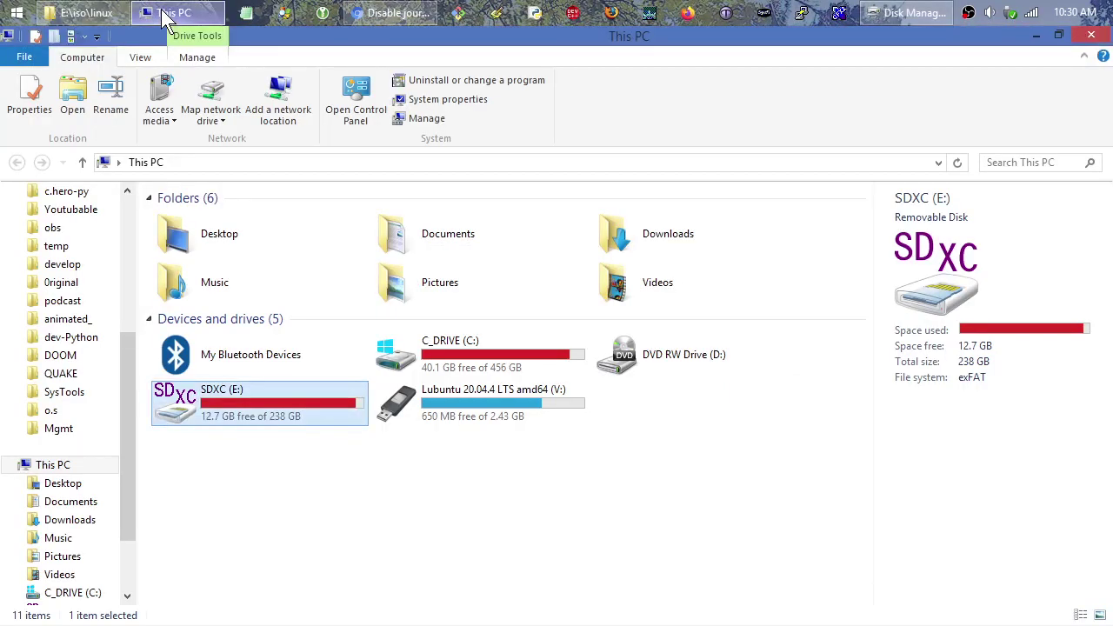
double_click(512, 414)
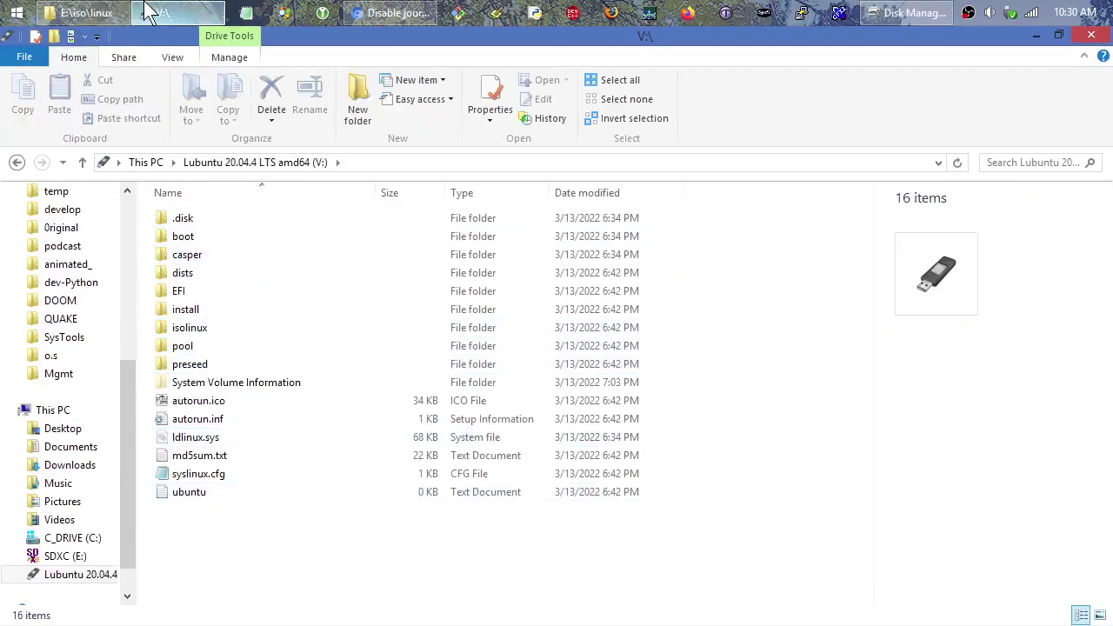
left_click(113, 25)
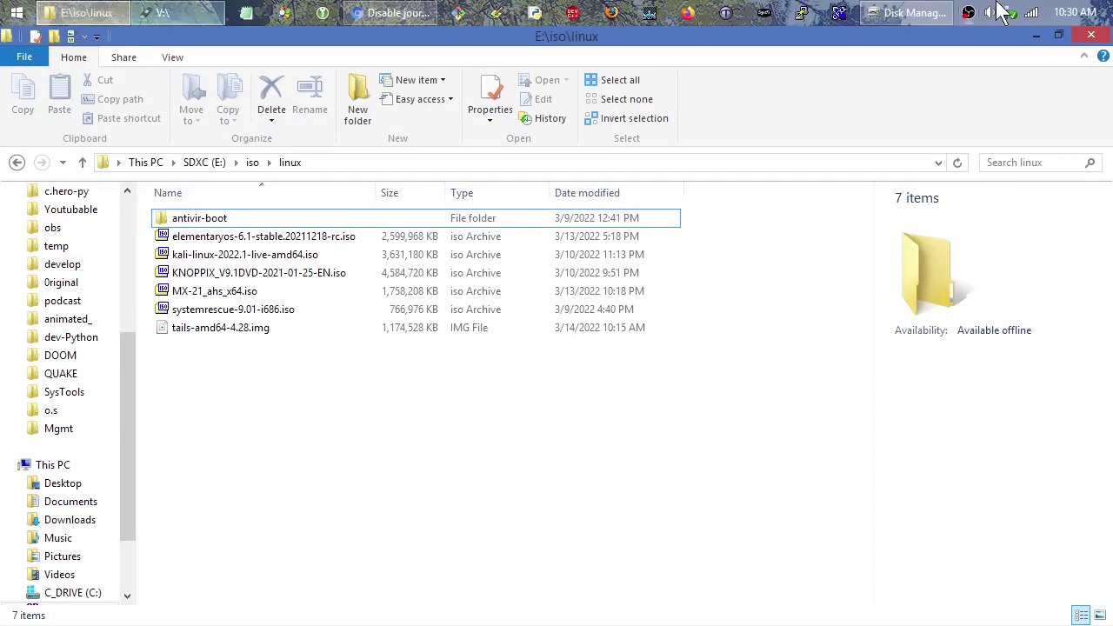
In Disk Management, check which operations are available for the 12 GB partition on Disk 1
left_click(878, 12)
right_click(542, 396)
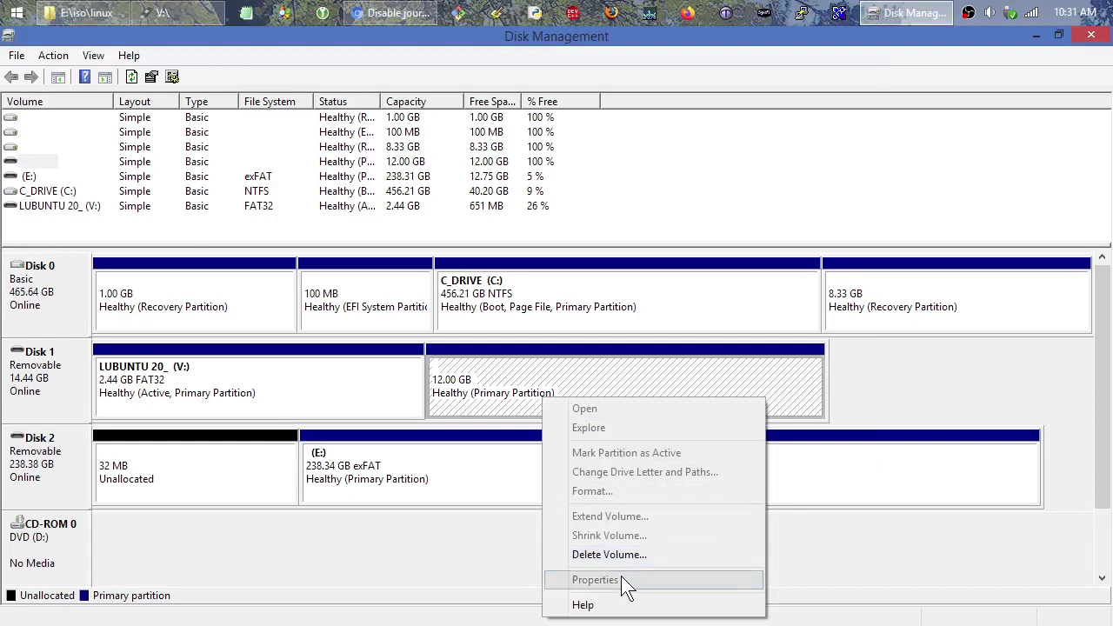
key("Escape")
left_click(296, 396)
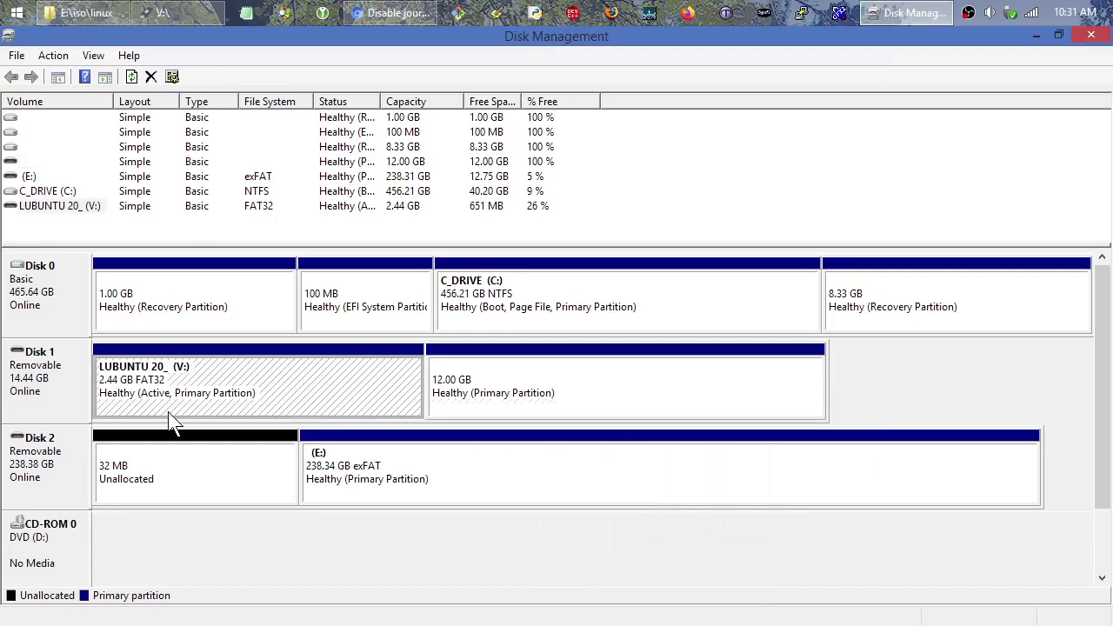
Compare the V: drive contents with the Disk 1 partition layout, and inspect the drive's space usage in This PC
left_click(88, 13)
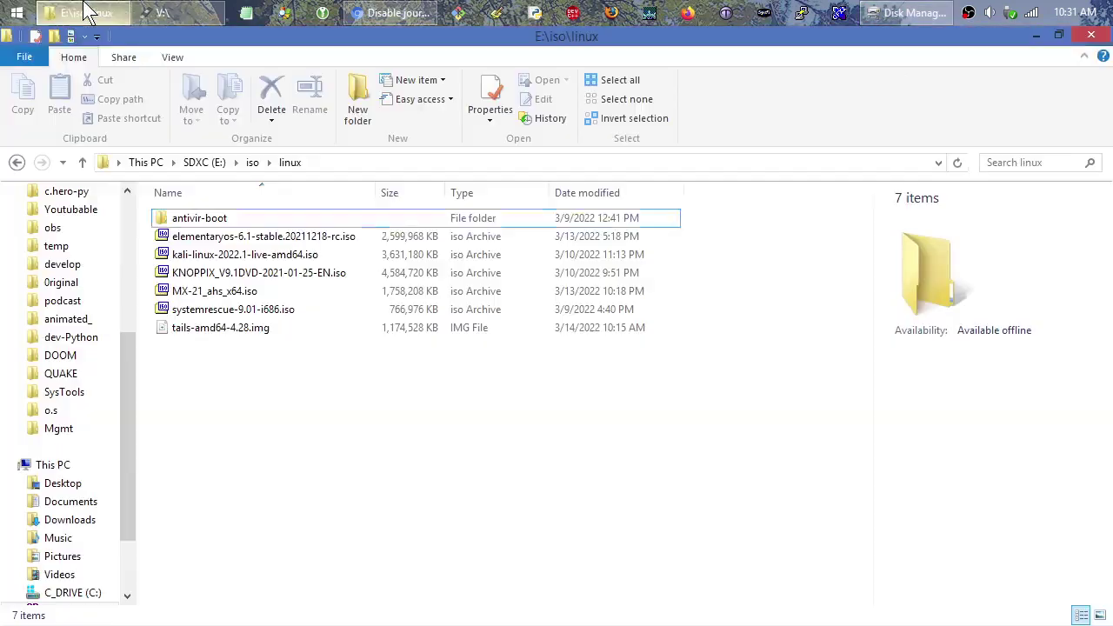
left_click(170, 13)
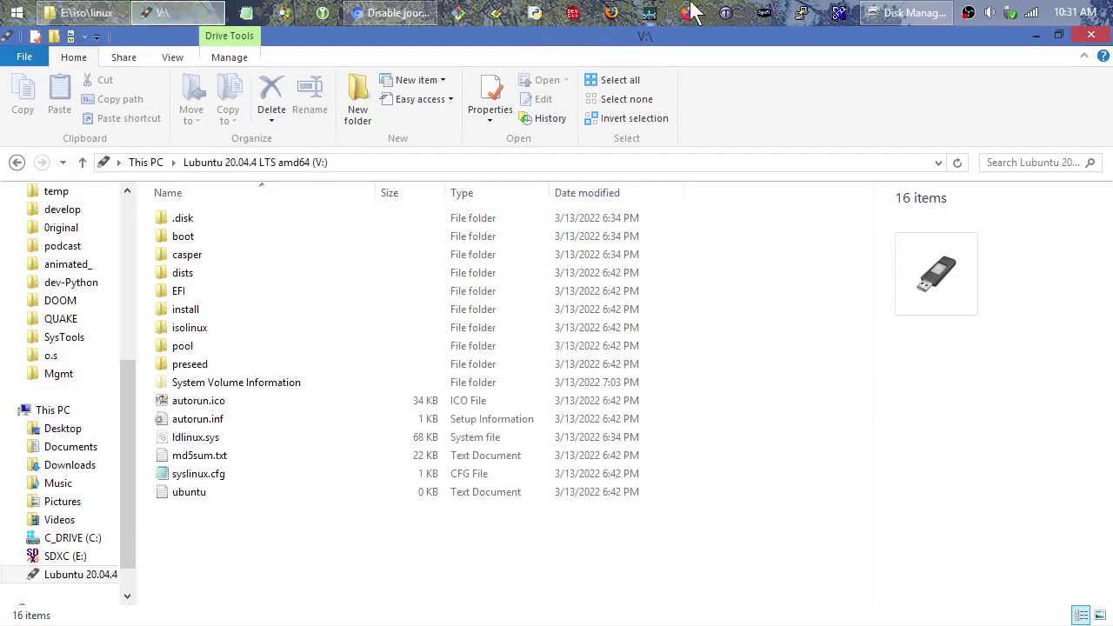
left_click(914, 14)
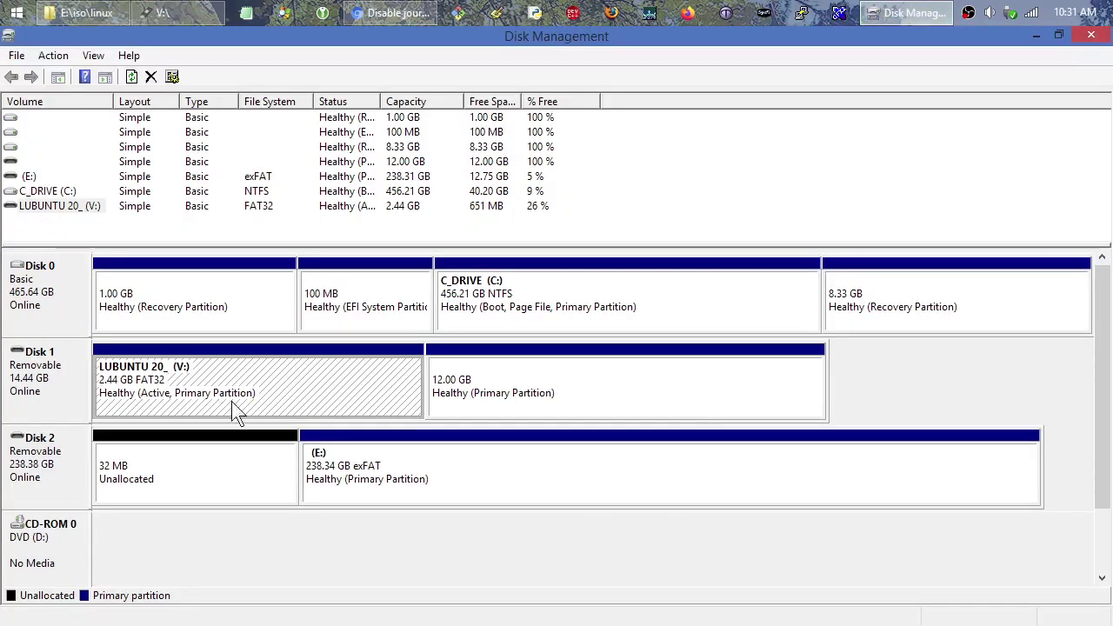
left_click(87, 13)
left_click(165, 13)
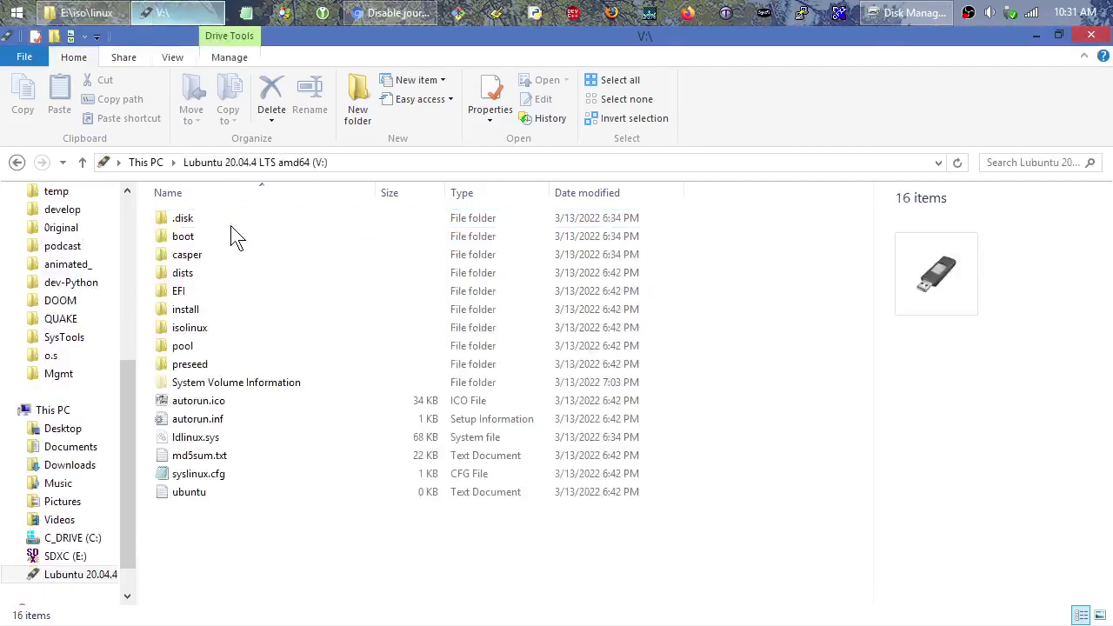
left_click(83, 162)
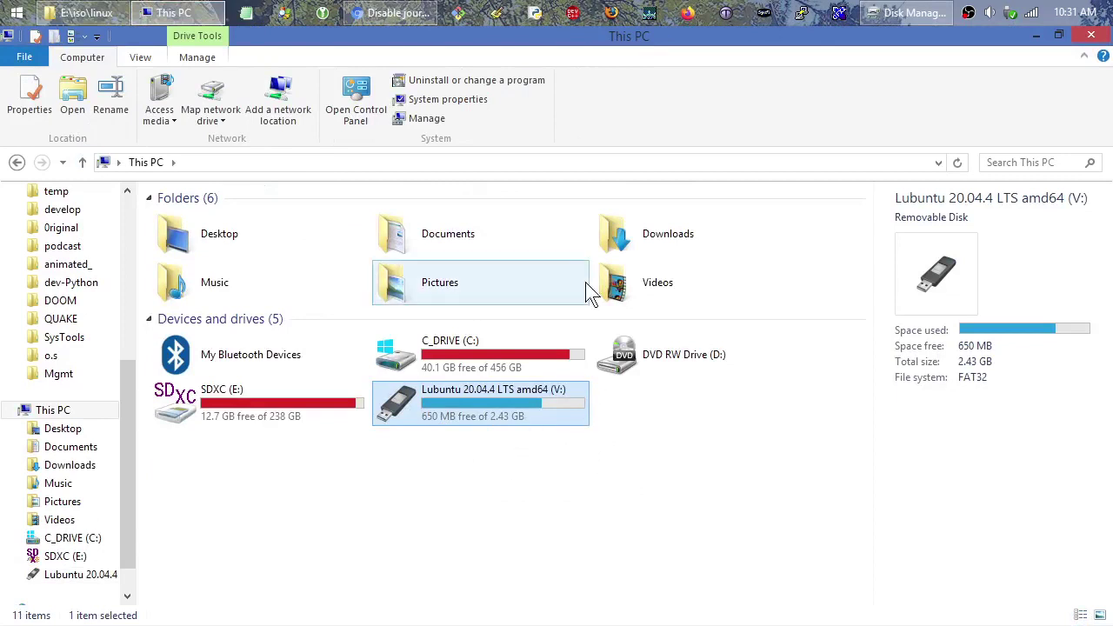
left_click(100, 12)
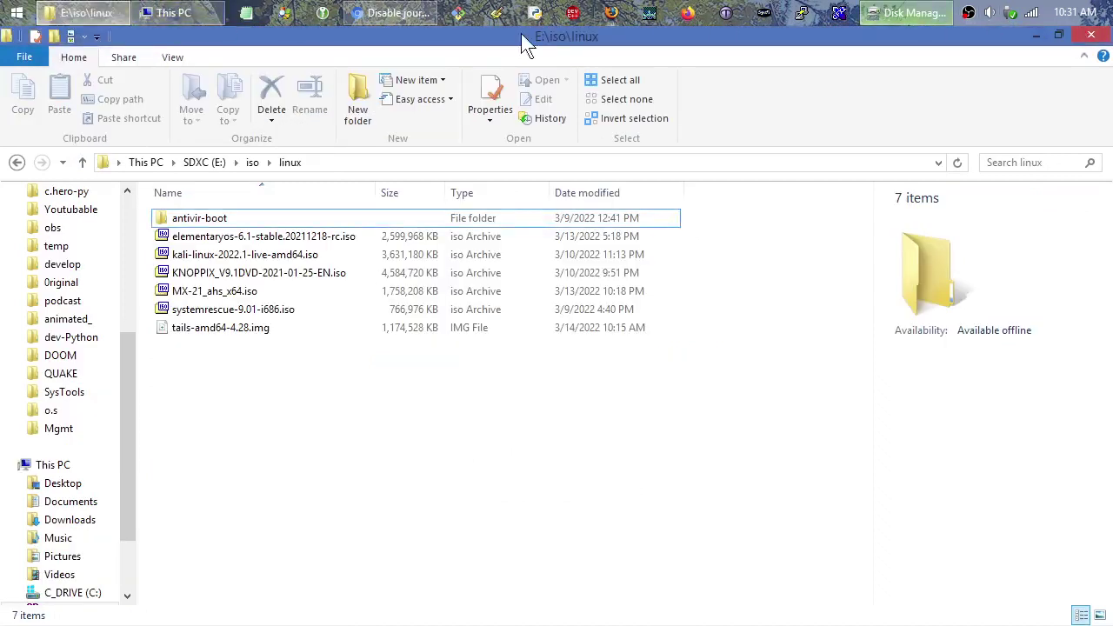
left_click(193, 14)
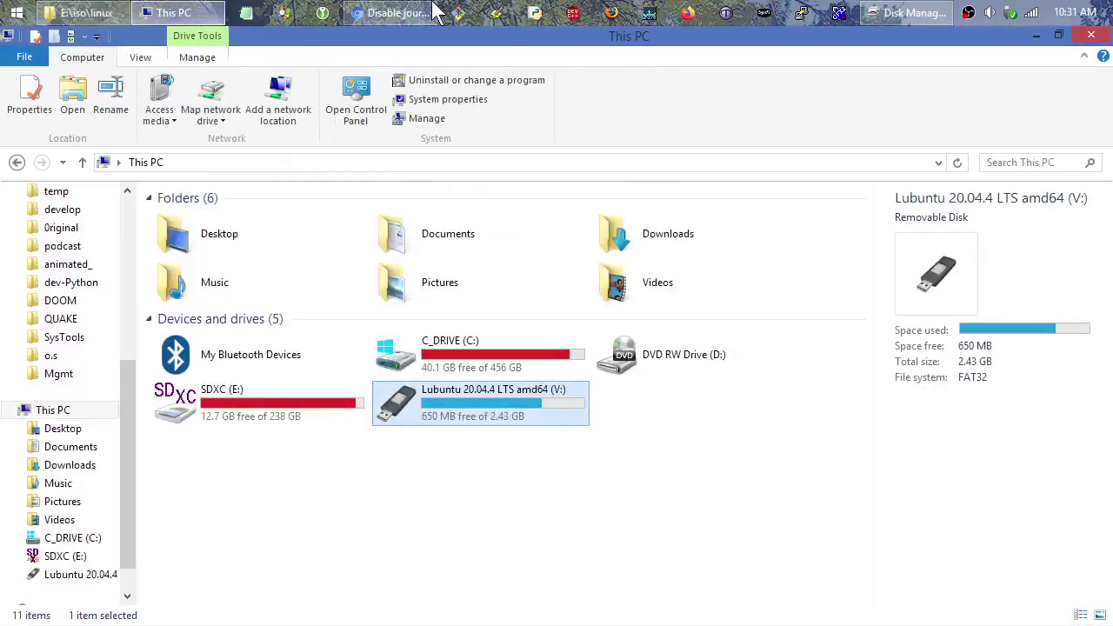
Glance at the journaling article, and check in Disk Management which operations are available for the two partitions on Disk 1
left_click(398, 25)
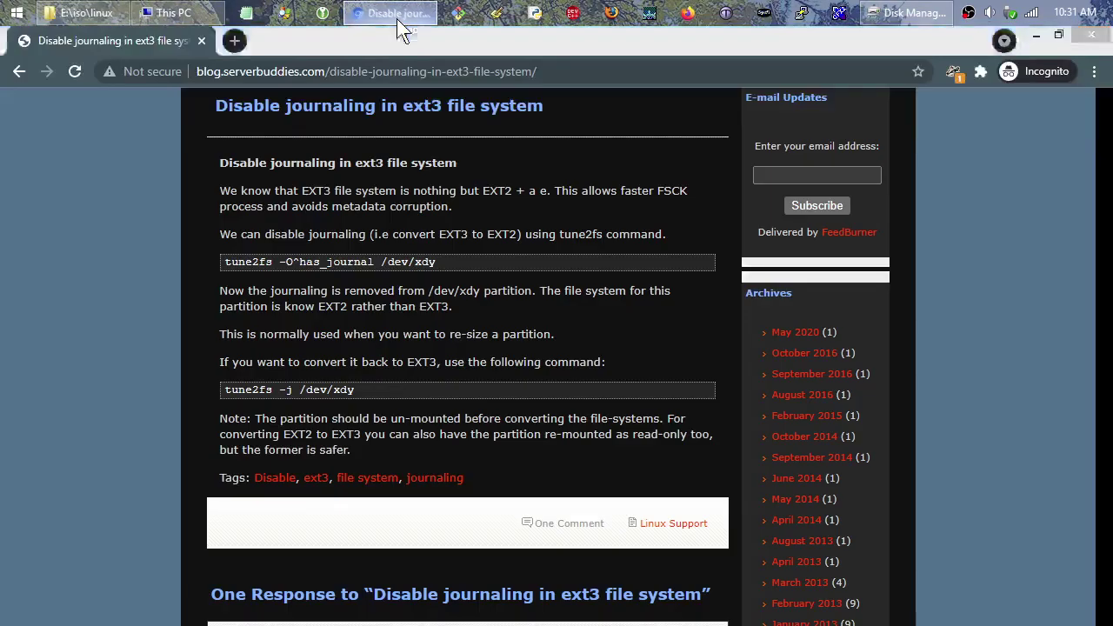
left_click(396, 18)
left_click(891, 12)
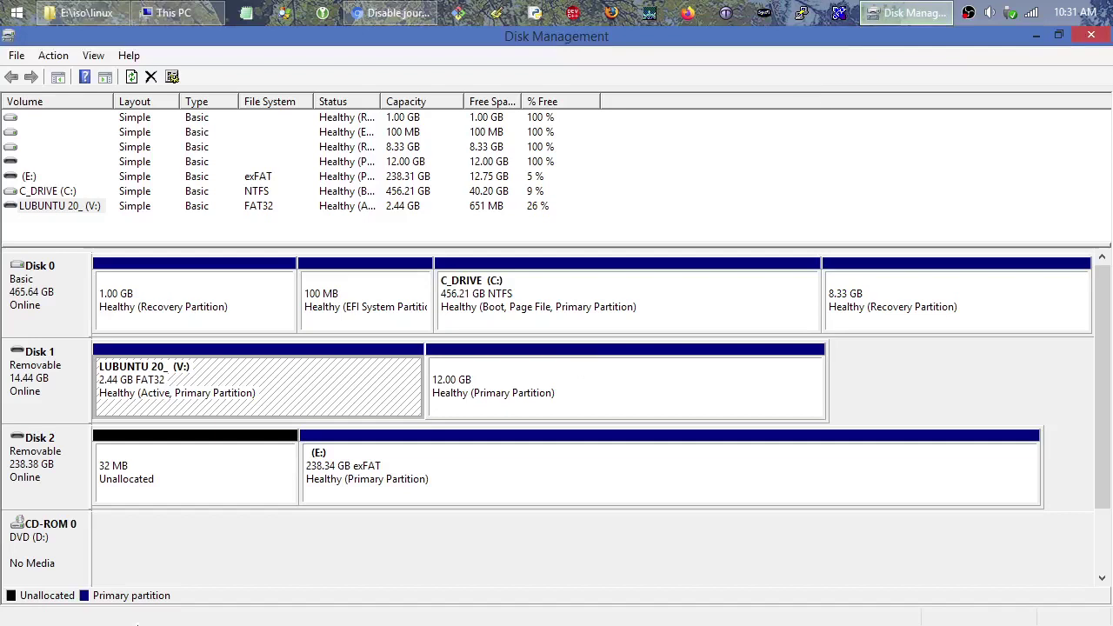
right_click(347, 371)
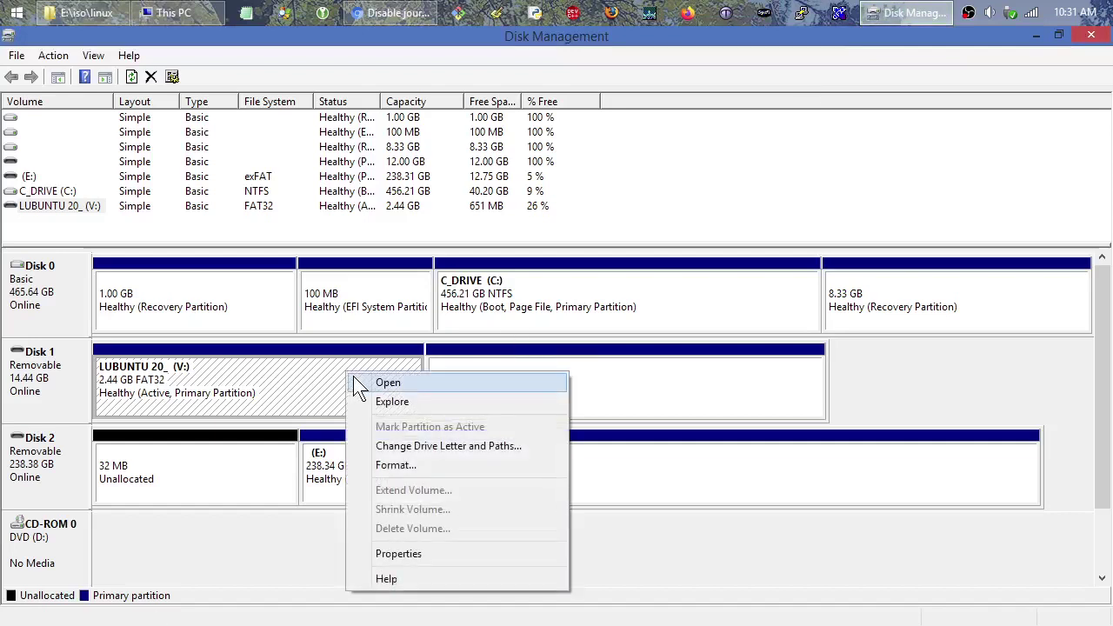
left_click(293, 385)
left_click(527, 405)
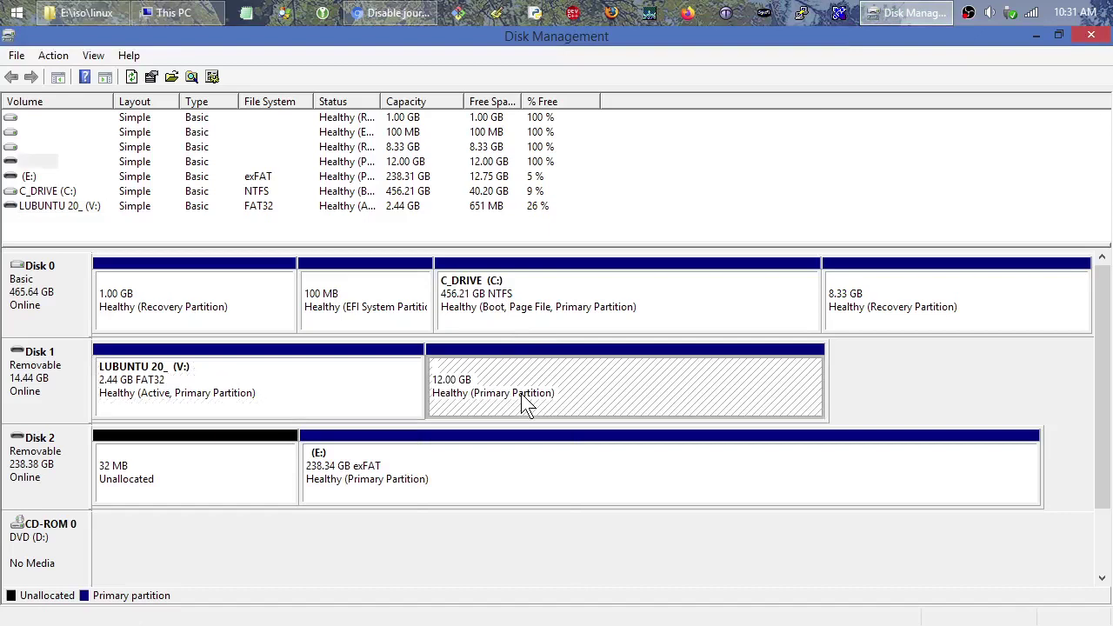
right_click(523, 398)
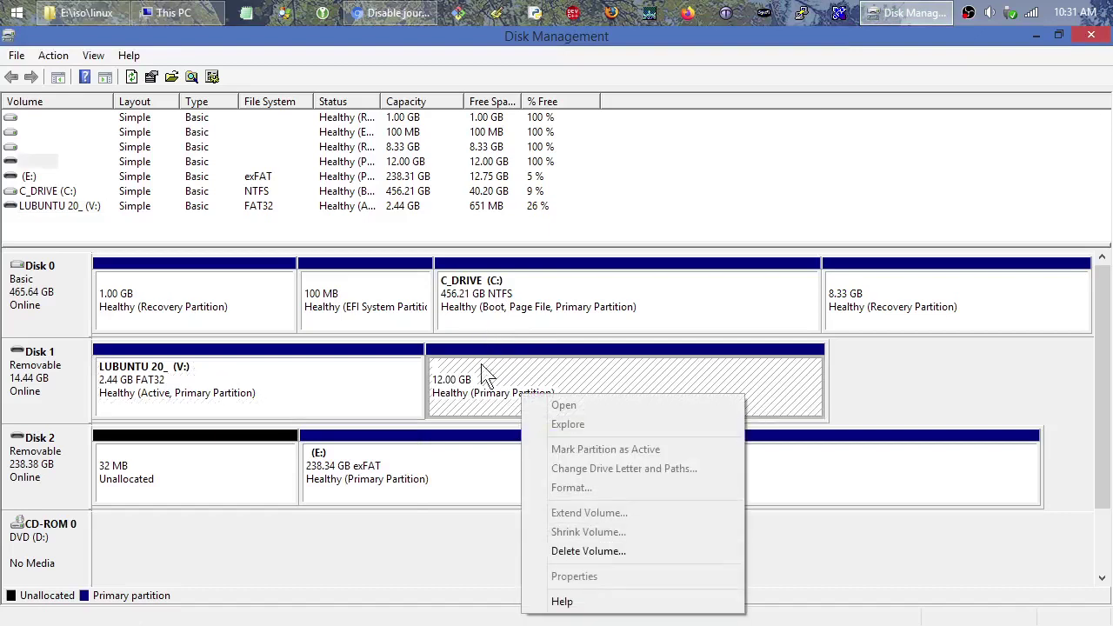
left_click(485, 408)
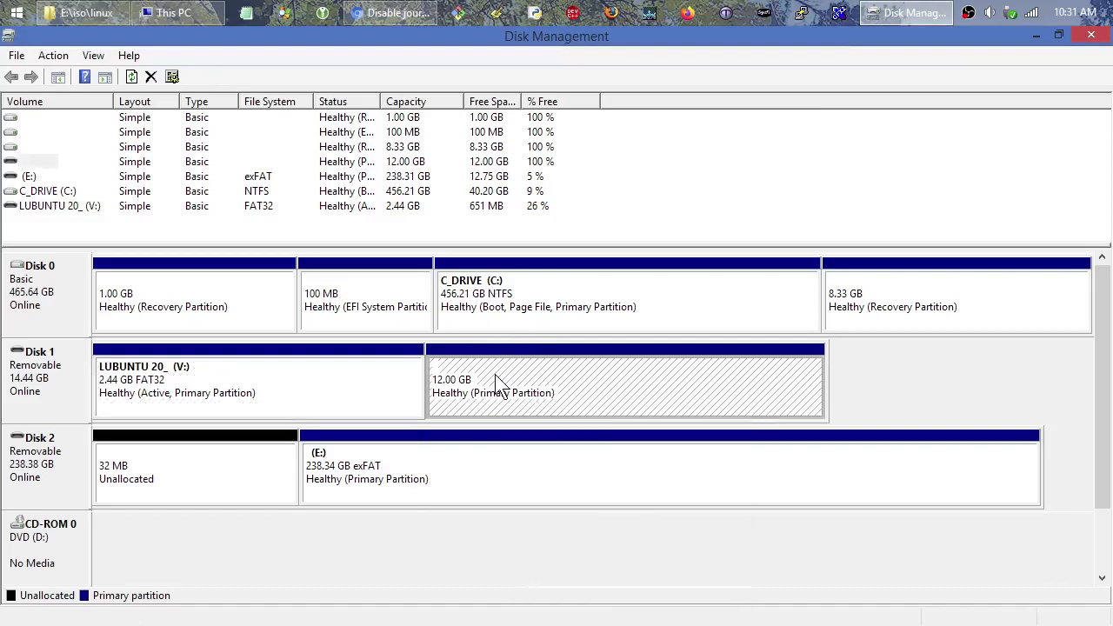
Delete the 12 GB non-Windows partition on Disk 1
right_click(498, 383)
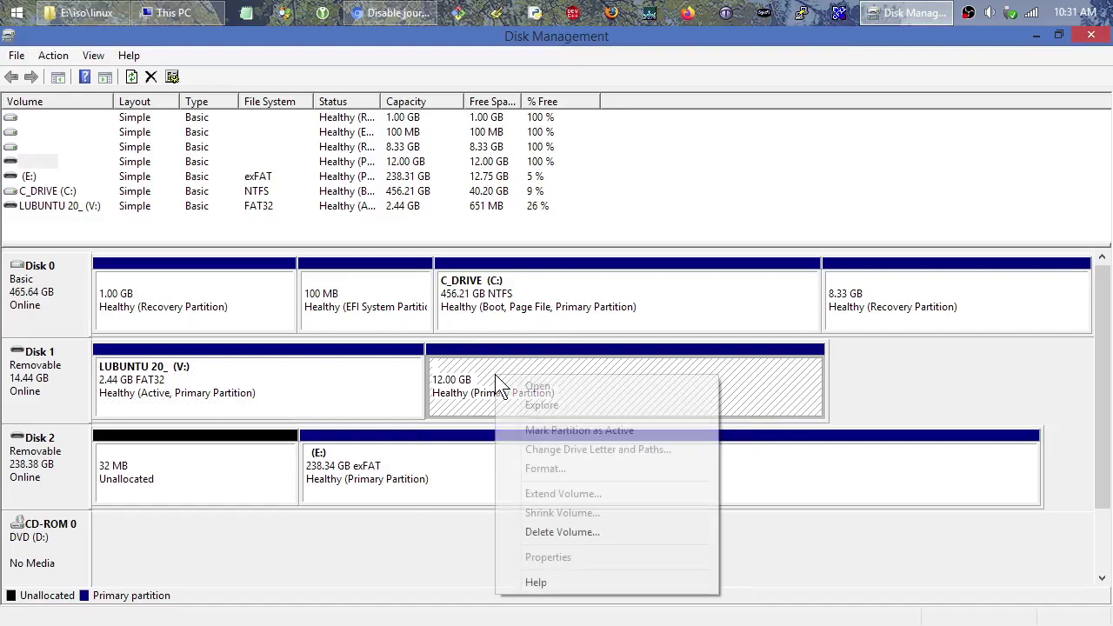
left_click(590, 525)
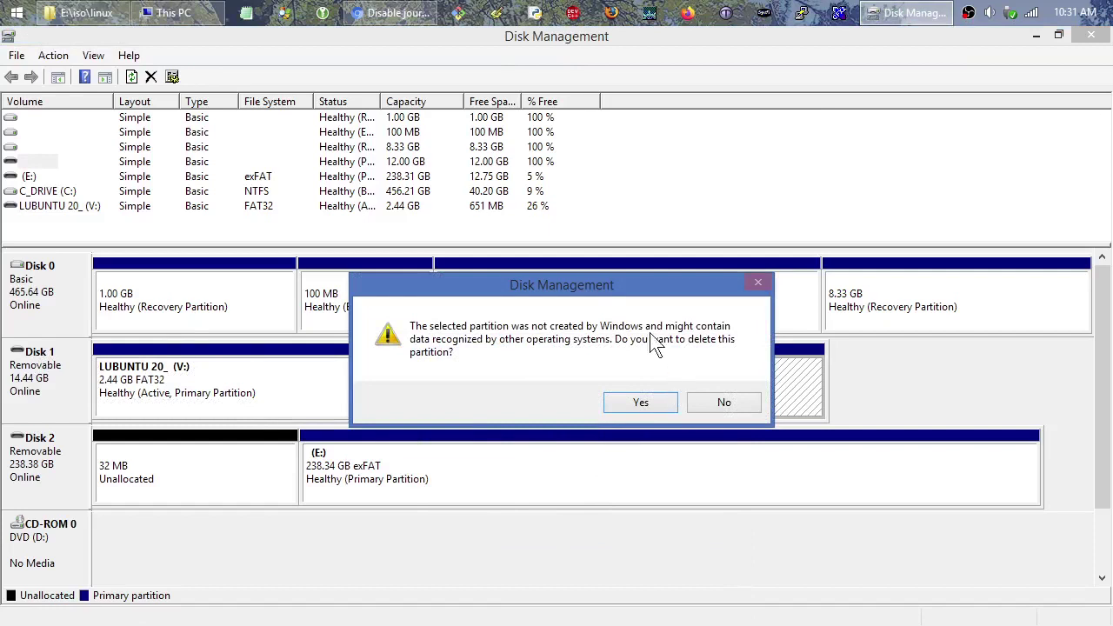
left_click(640, 403)
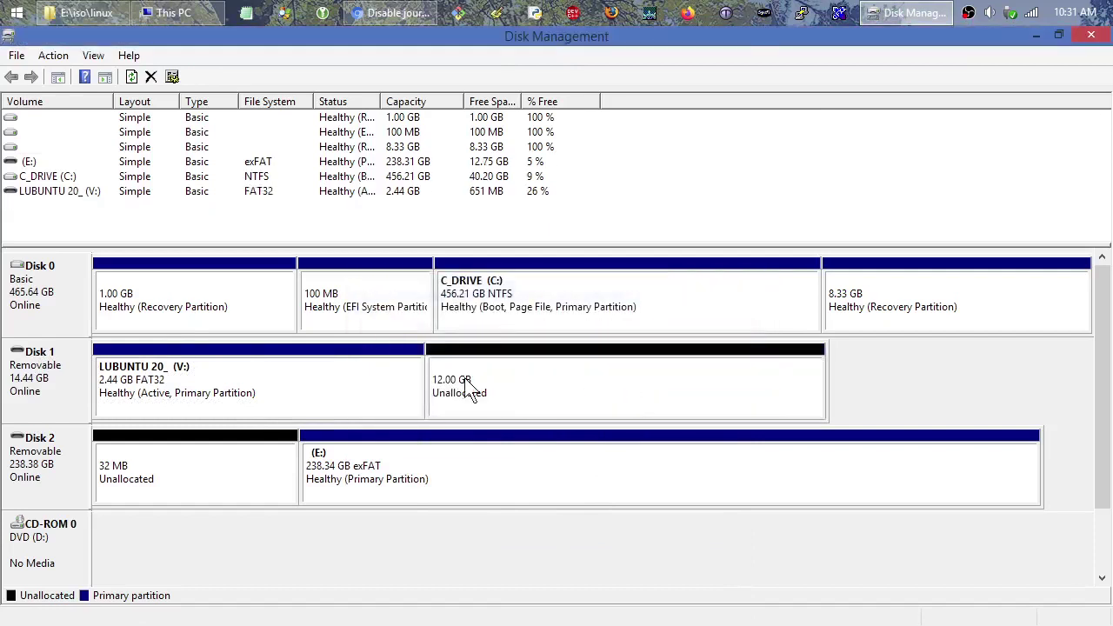
Quick-format the LUBUNTU 20_ (V:) partition as FAT32 with the default allocation unit size, keeping its volume label
left_click(200, 393)
right_click(197, 384)
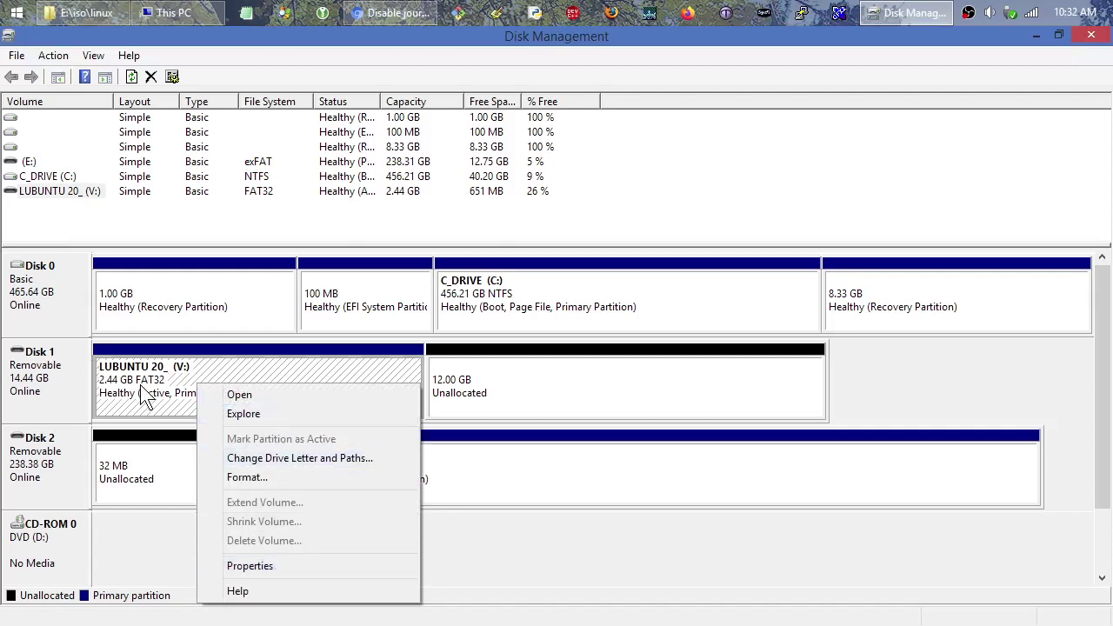
left_click(243, 479)
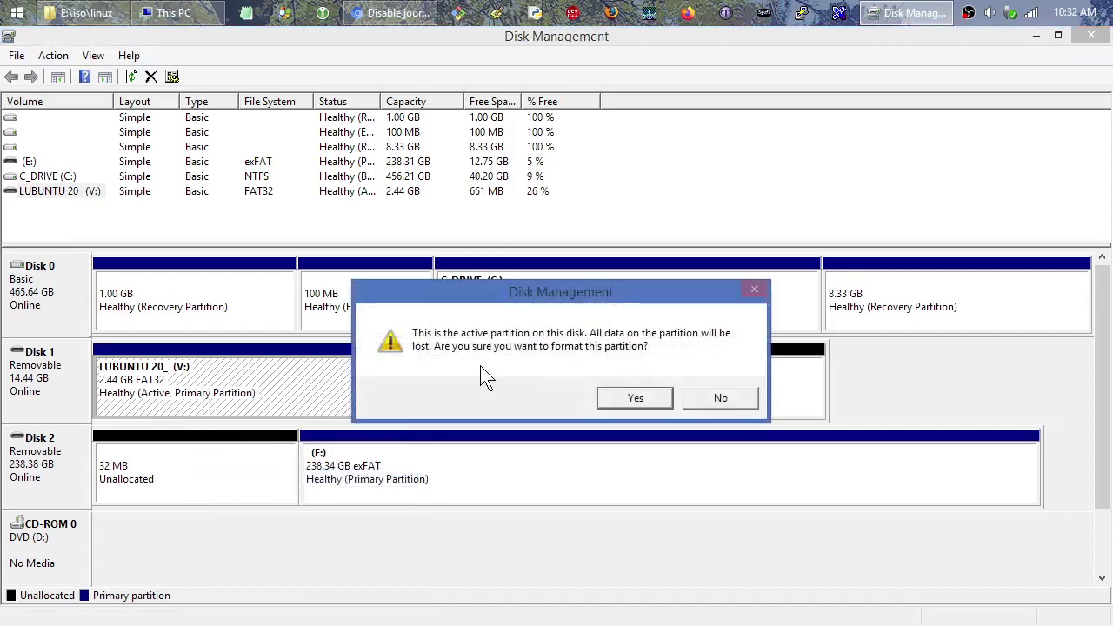
left_click(630, 398)
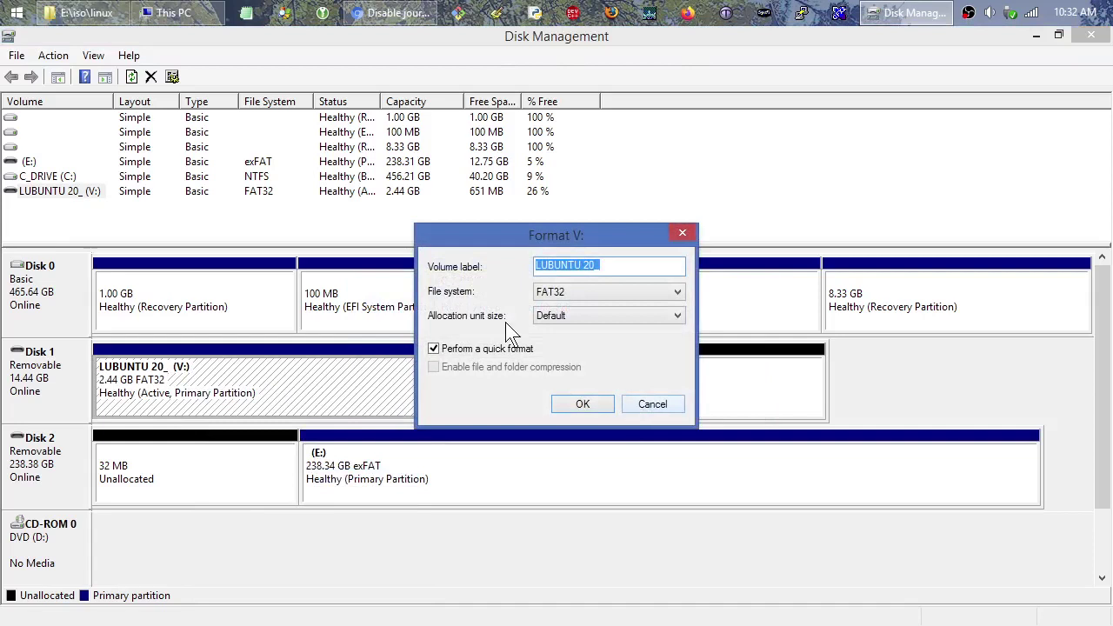
left_click(587, 398)
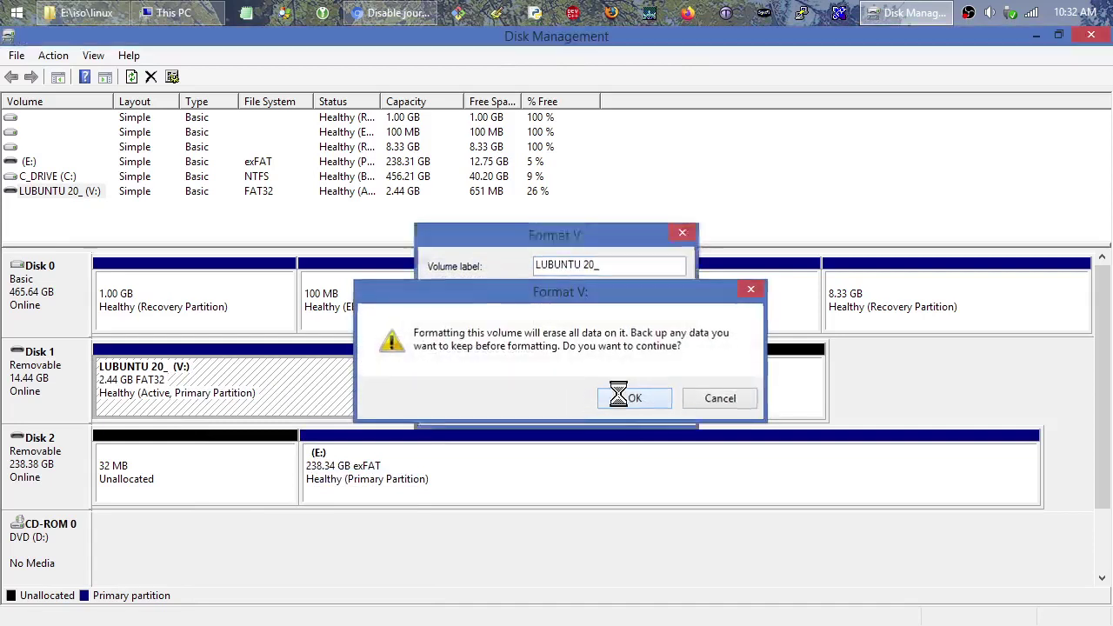
left_click(636, 397)
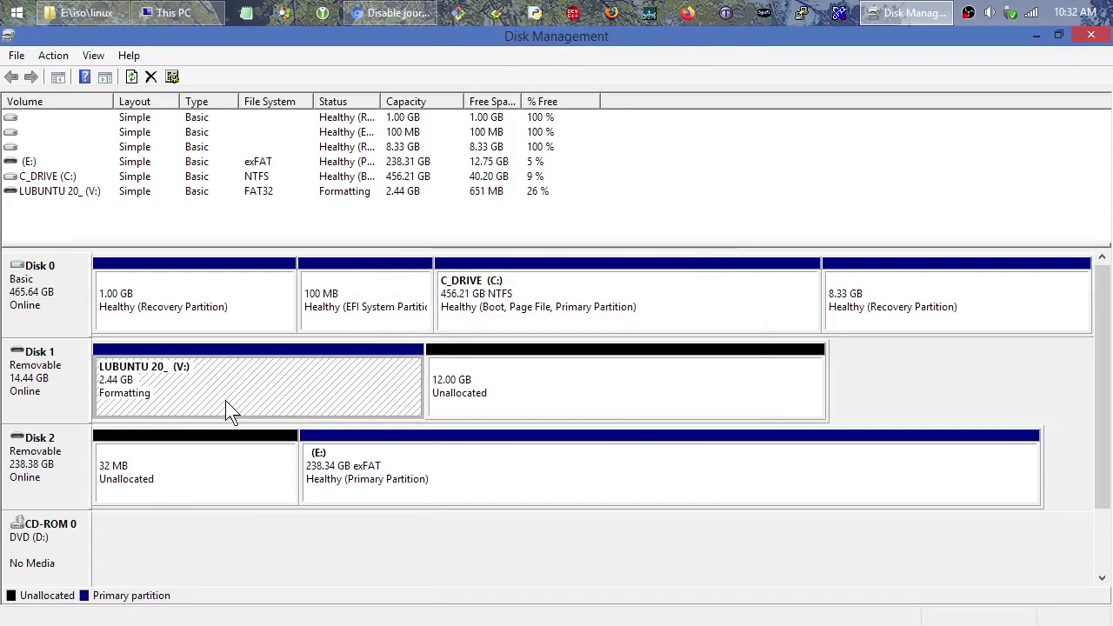
Close the E:\iso\linux window, inspect the contents of the V: drive in File Explorer, and return to This PC
left_click(102, 10)
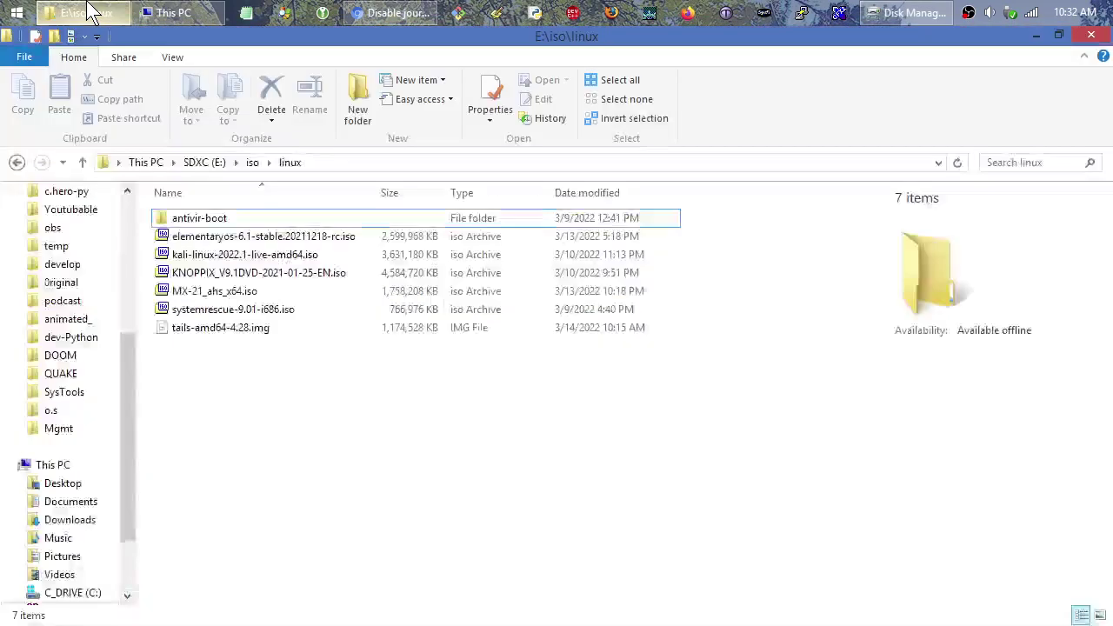
left_click(161, 15)
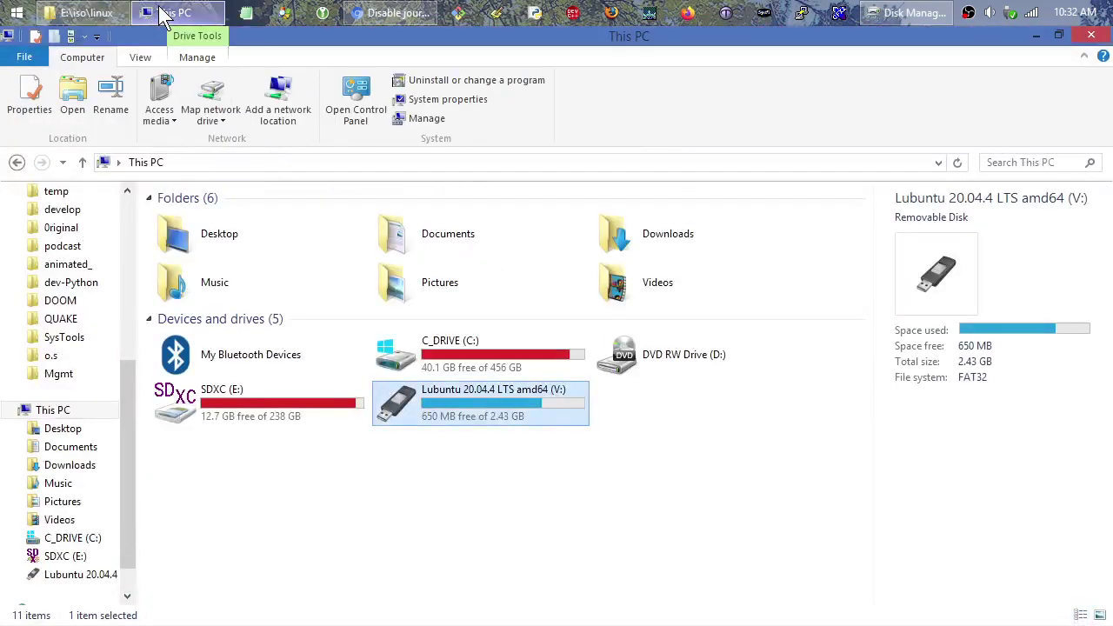
left_click(85, 12)
double_click(7, 36)
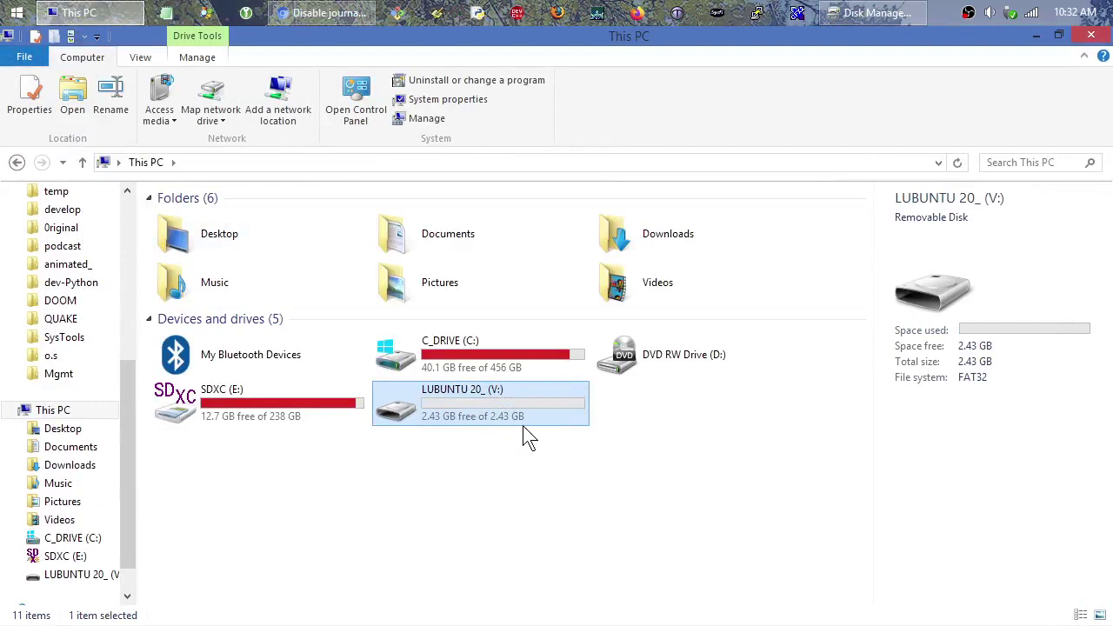
double_click(503, 407)
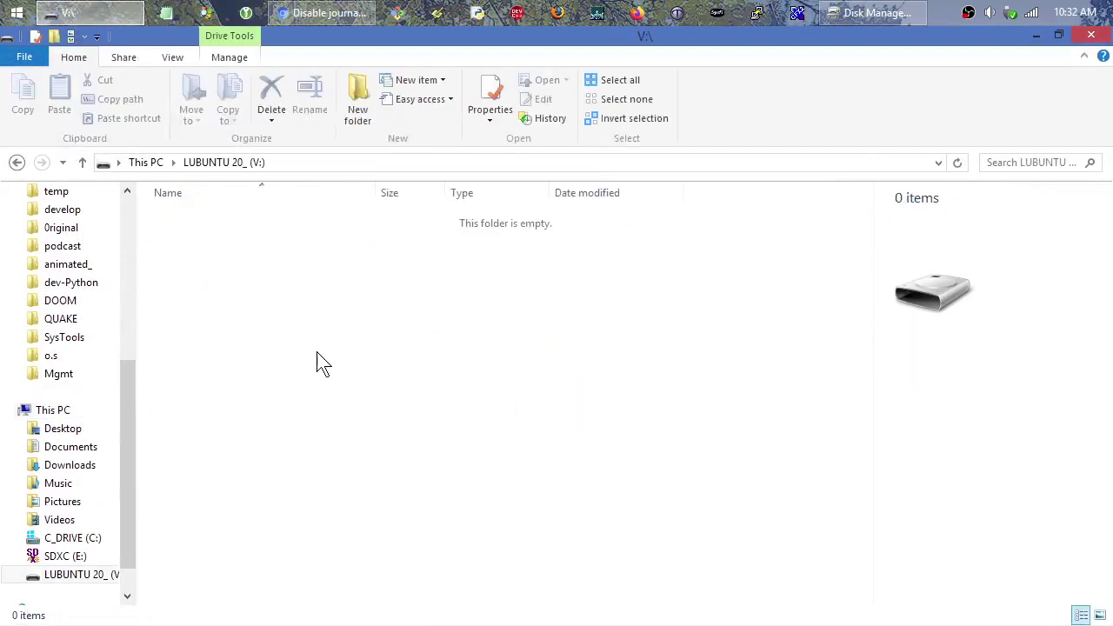
left_click(82, 162)
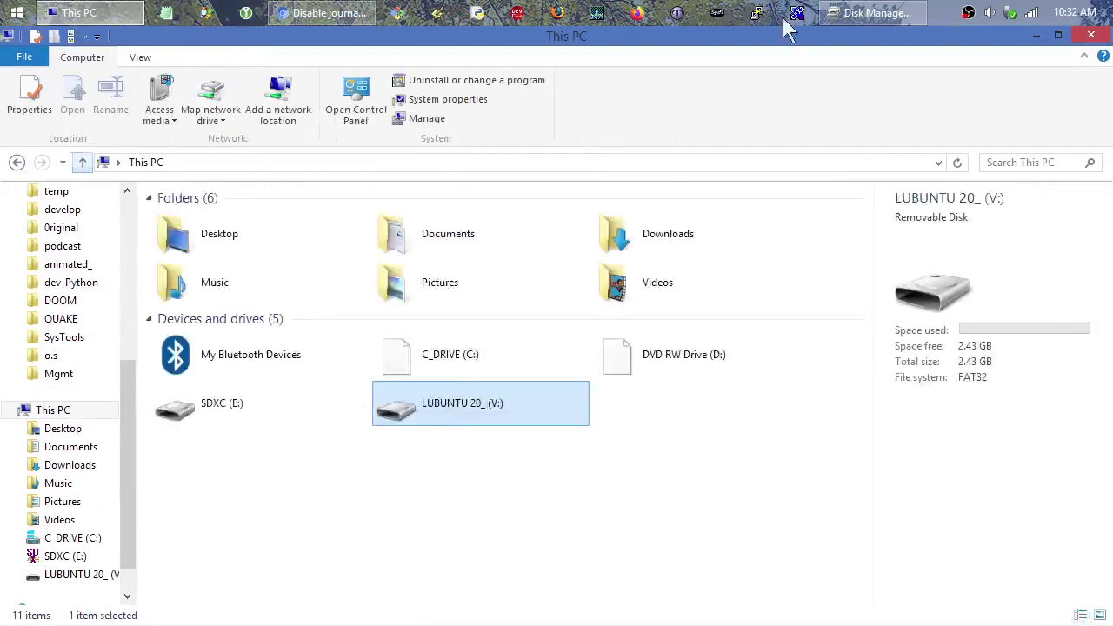
In Disk Management, check whether the V: partition on Disk 1 can be deleted or extended
left_click(872, 12)
right_click(335, 393)
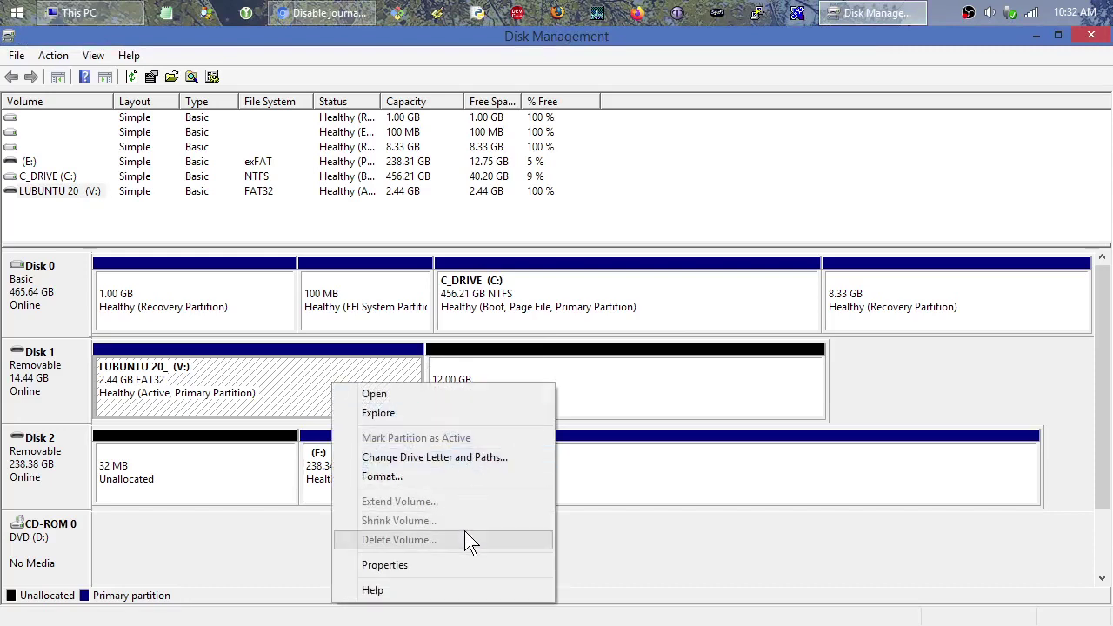
left_click(65, 376)
left_click(462, 378)
left_click(341, 398)
left_click(385, 405)
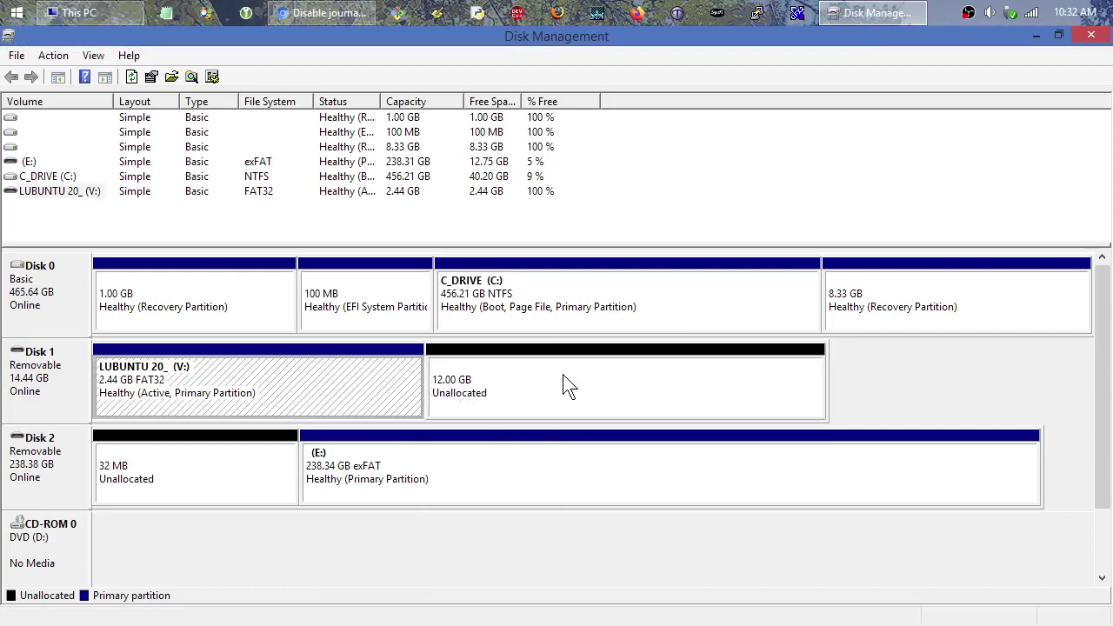
Open a Command Prompt as administrator and start diskpart
left_click(11, 7)
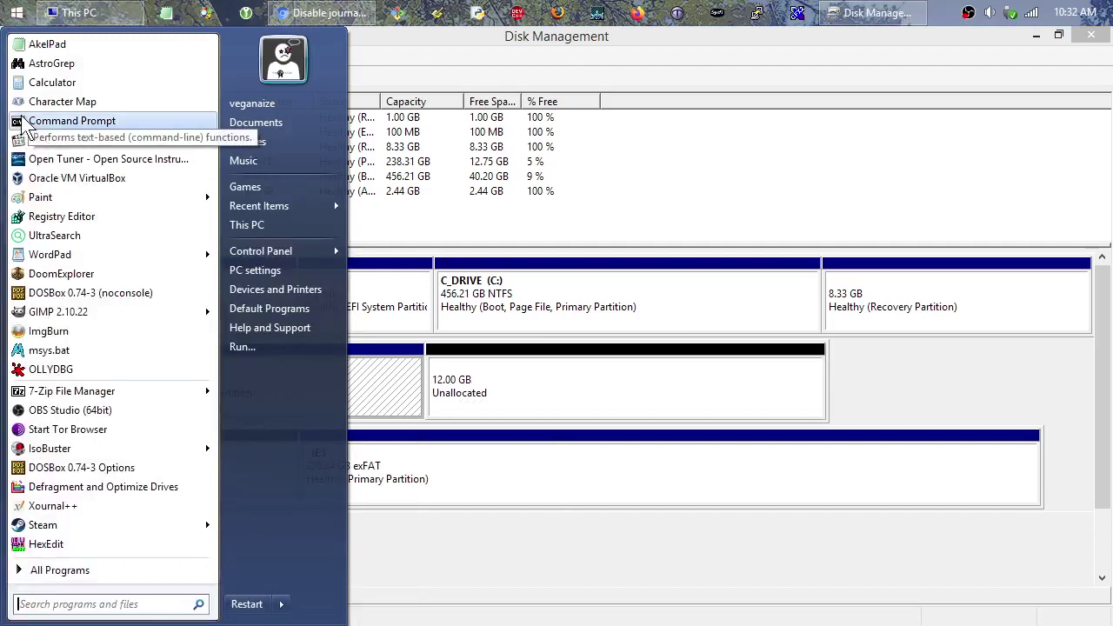
type("cmd")
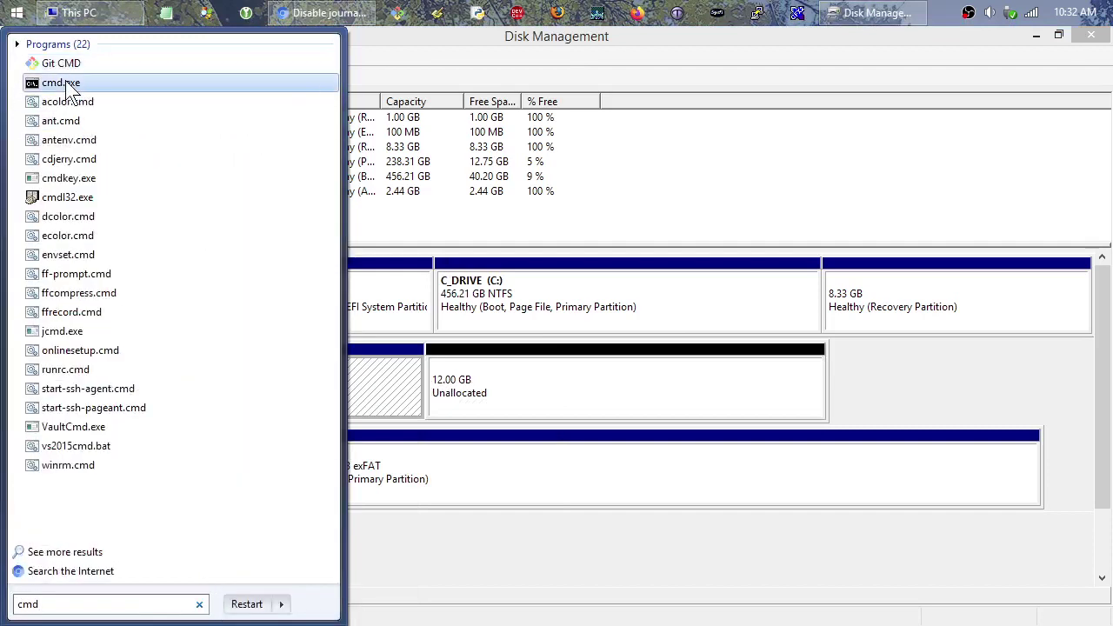
right_click(67, 84)
left_click(141, 131)
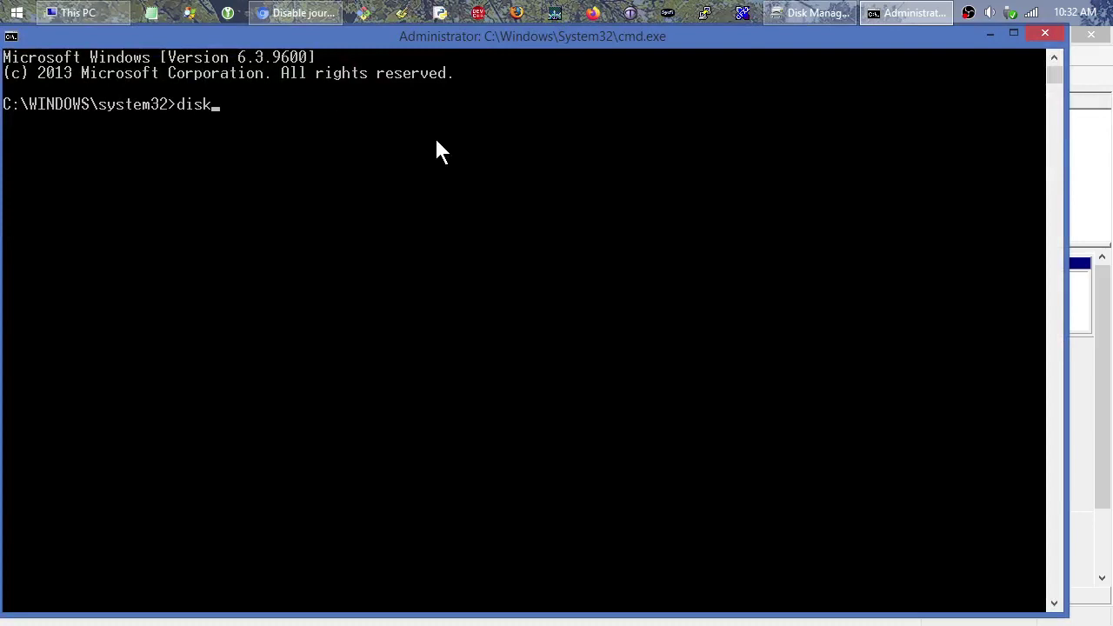
key("Return")
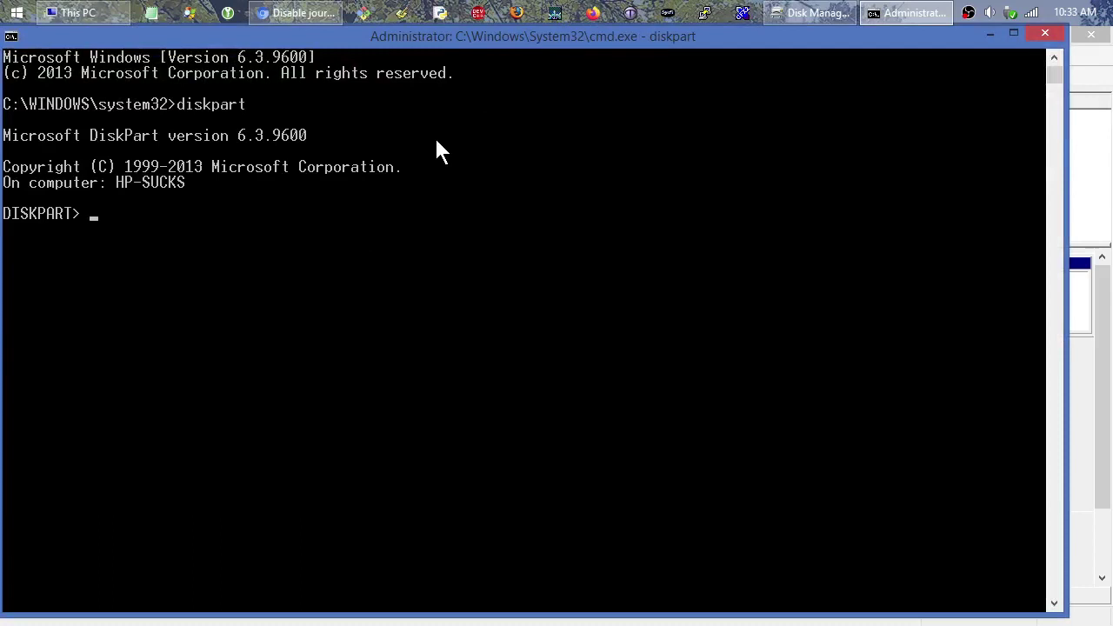
List the disks in DiskPart and compare them with Disk Management to identify the USB stick's disk number
type("list disk")
key("Return")
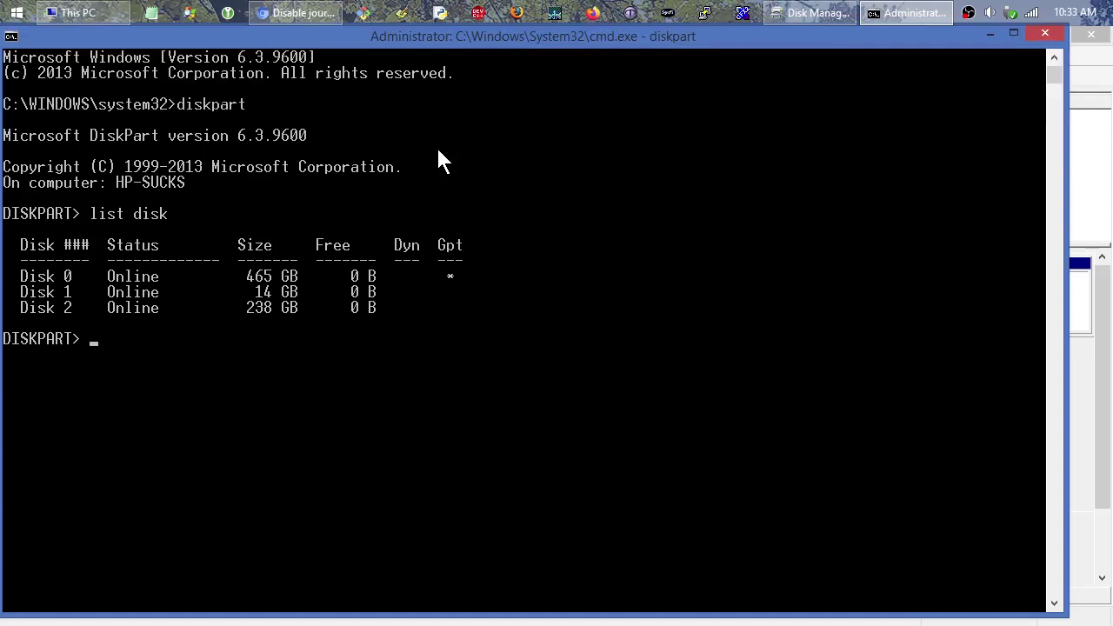
left_click(818, 14)
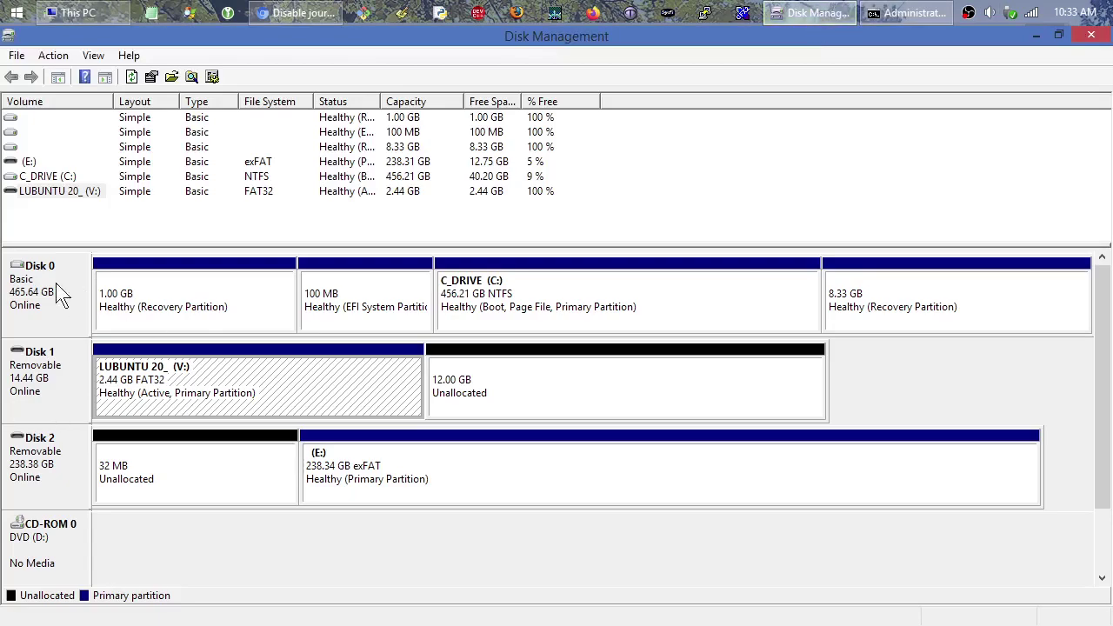
left_click(905, 12)
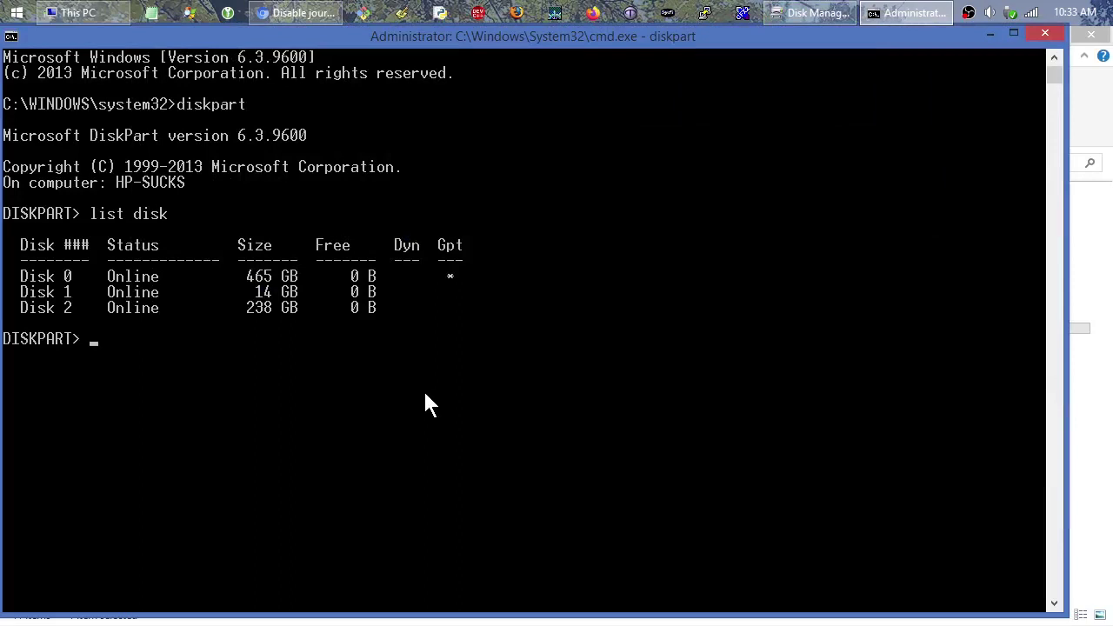
Select disk 1 in DiskPart and list the disks again to verify the selection
type("elect")
type("disk 1")
key("Return")
type("list disk")
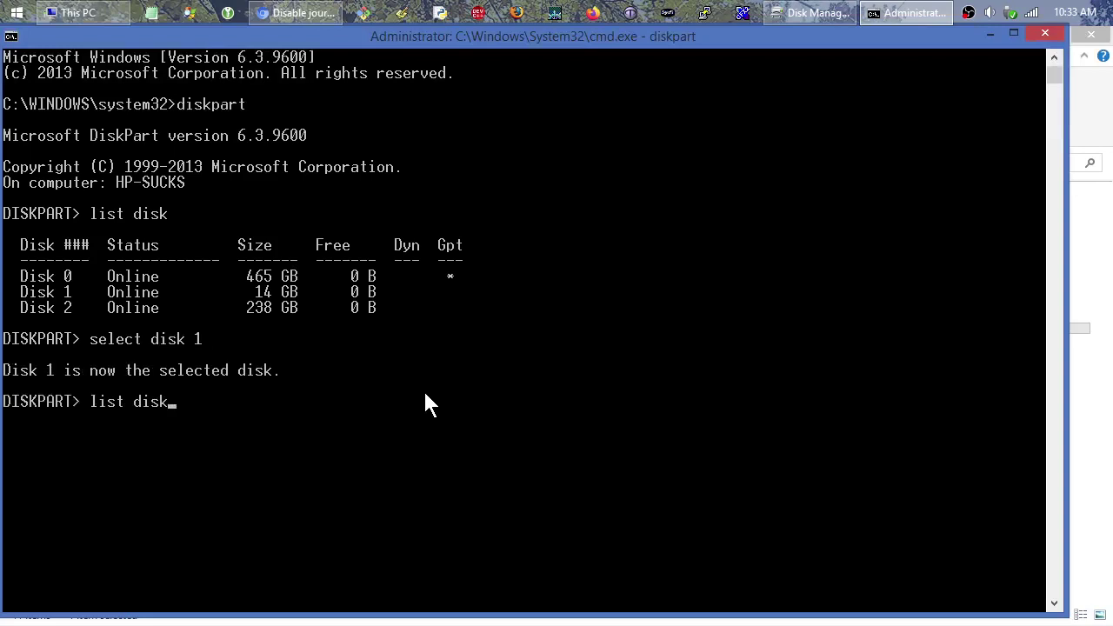
key("Return")
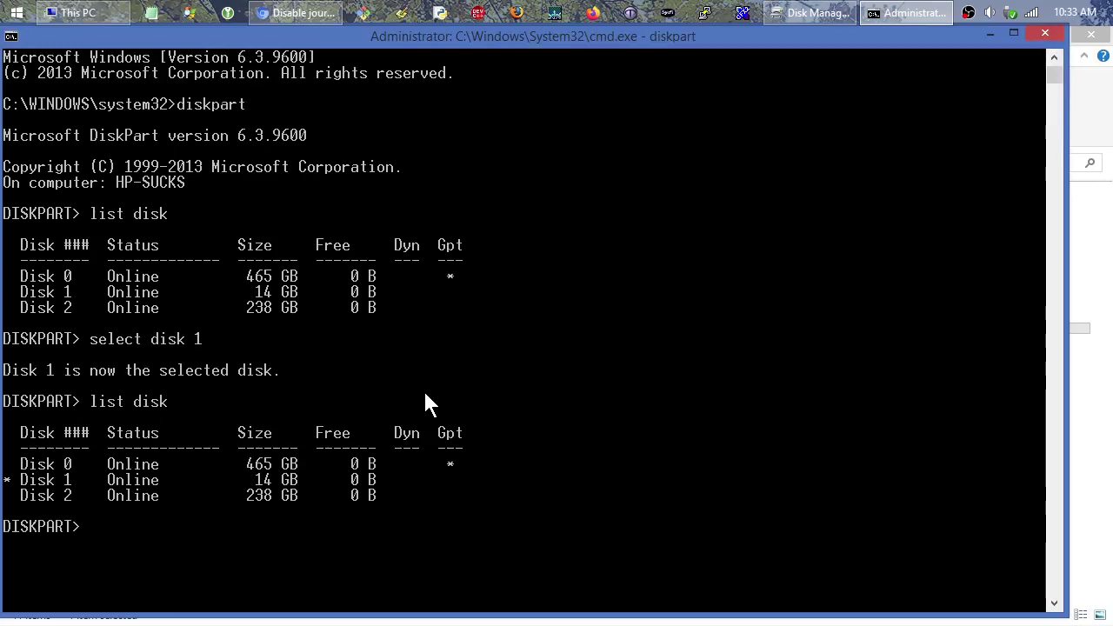
Clean the selected disk, then exit DiskPart and close the Command Prompt
type("clean")
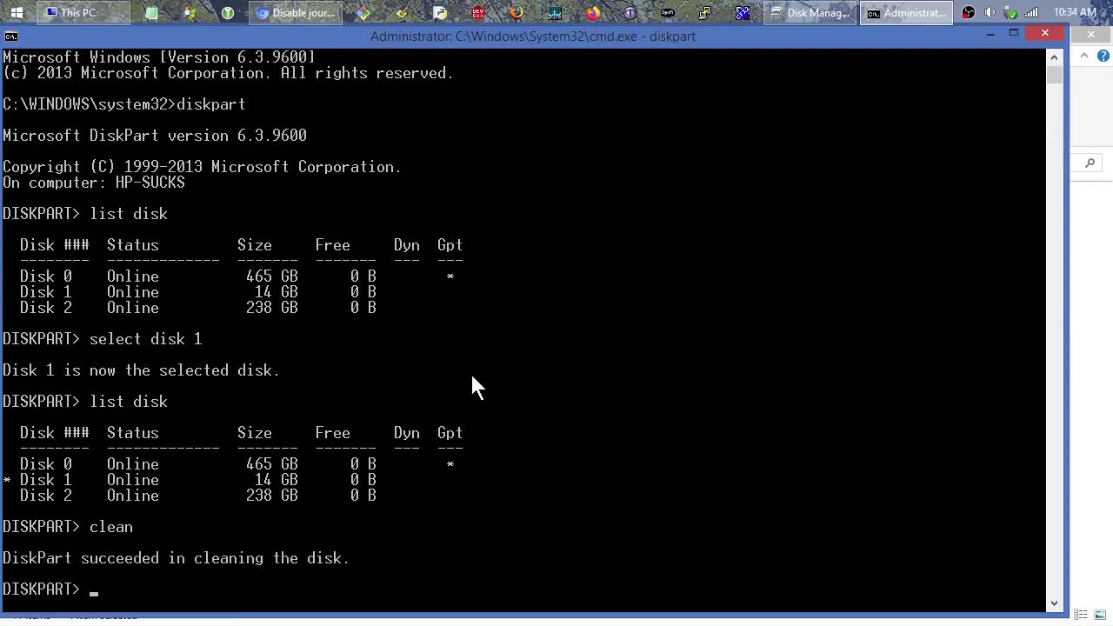
type("exit")
key("Return")
type("ext")
key("BackSpace")
type("it")
key("Return")
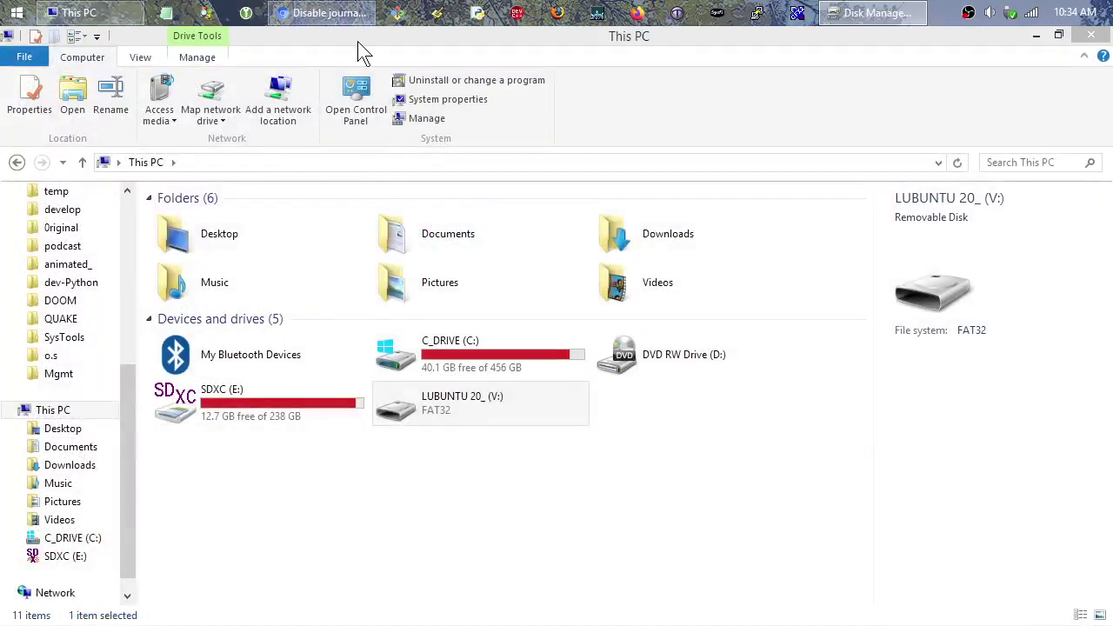
Try to format the V: drive from This PC, and switch to Disk Management to view the layout of Disk 1
left_click(495, 409)
right_click(469, 406)
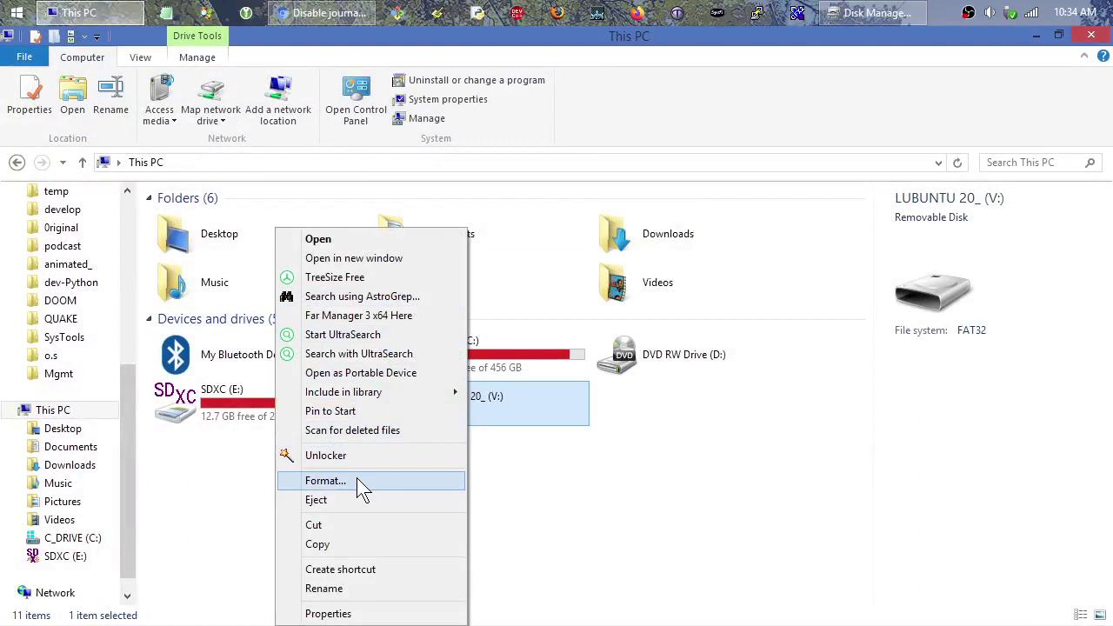
left_click(405, 480)
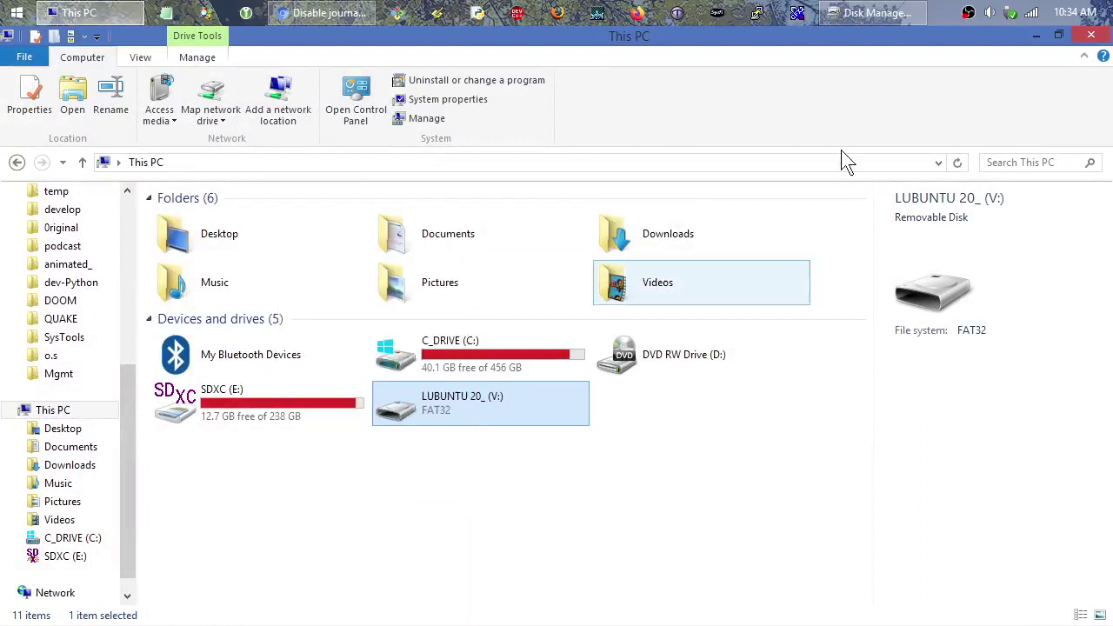
left_click(872, 15)
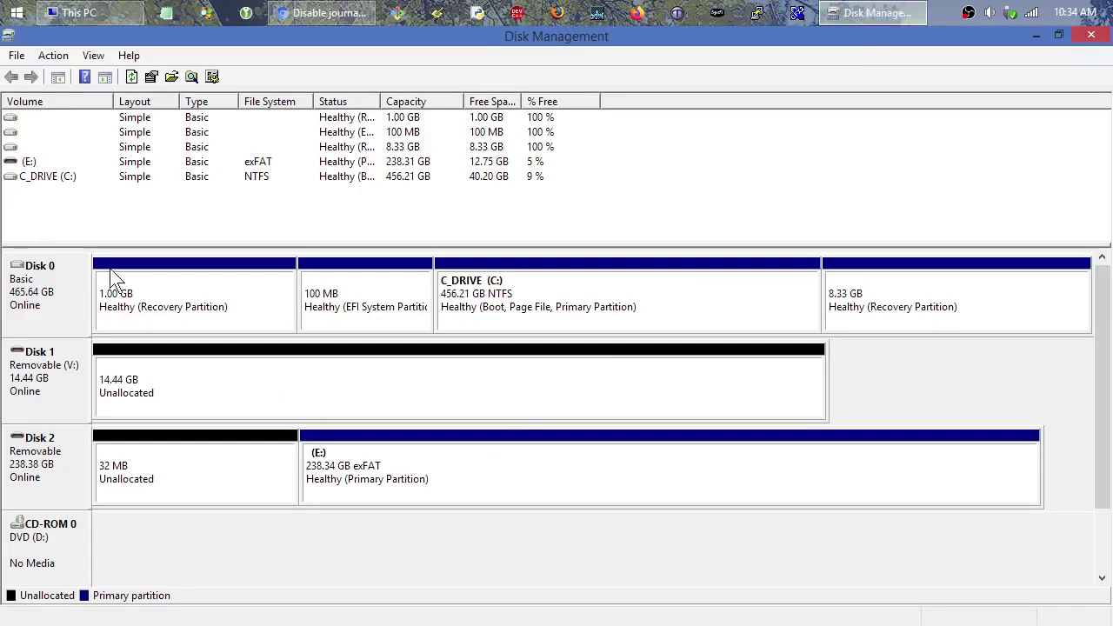
Rescan the disks in Disk Management
left_click(72, 56)
left_click(86, 55)
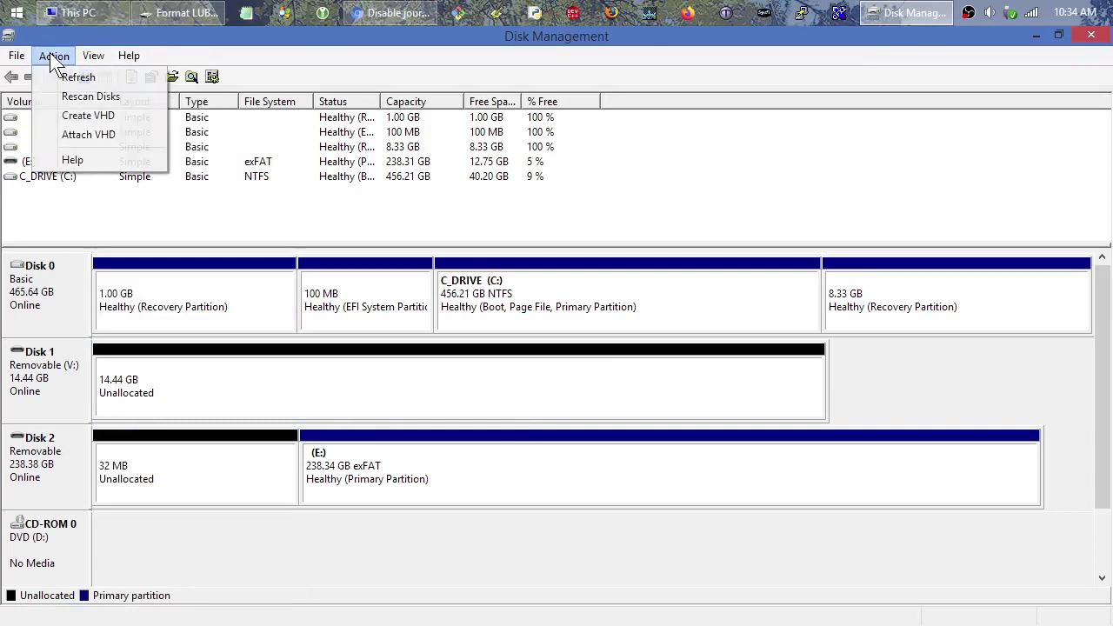
left_click(90, 97)
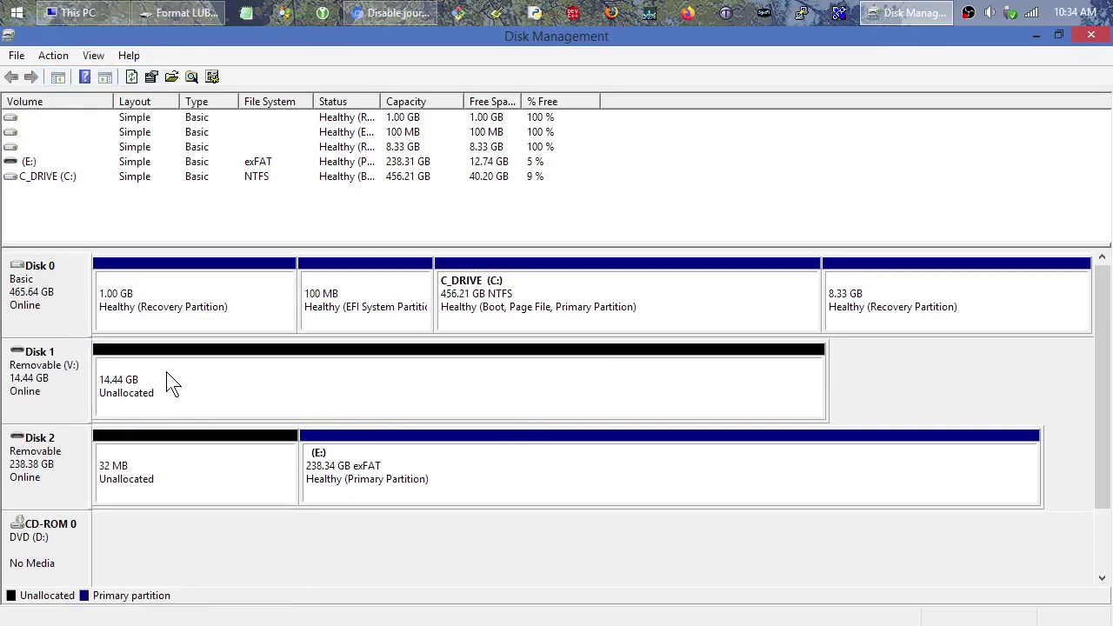
right_click(167, 374)
left_click(157, 385)
right_click(152, 383)
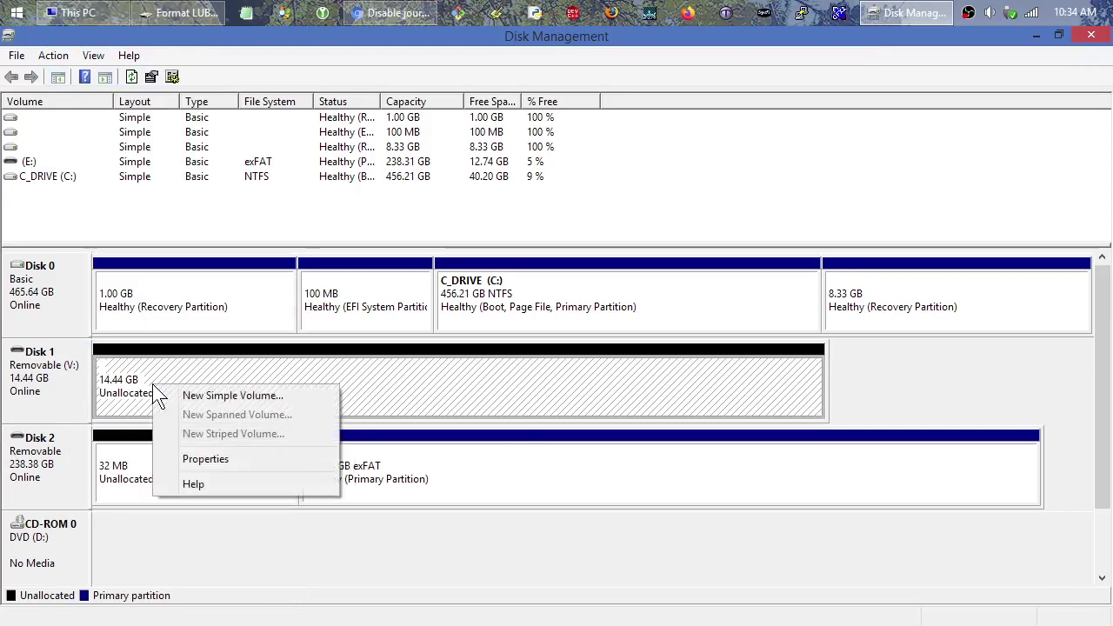
left_click(233, 397)
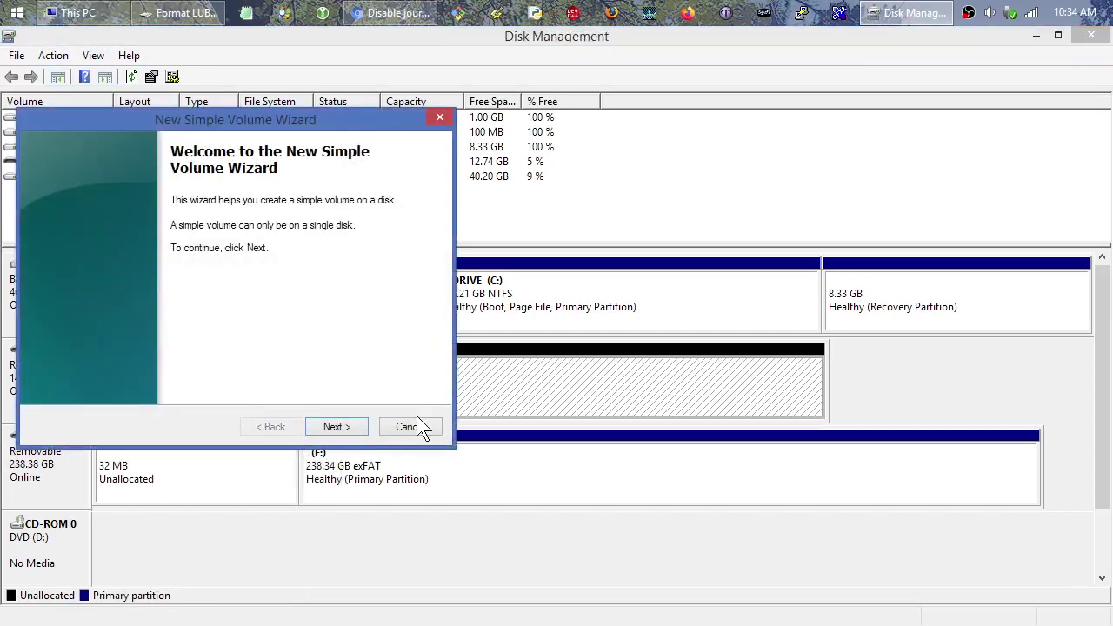
left_click(409, 427)
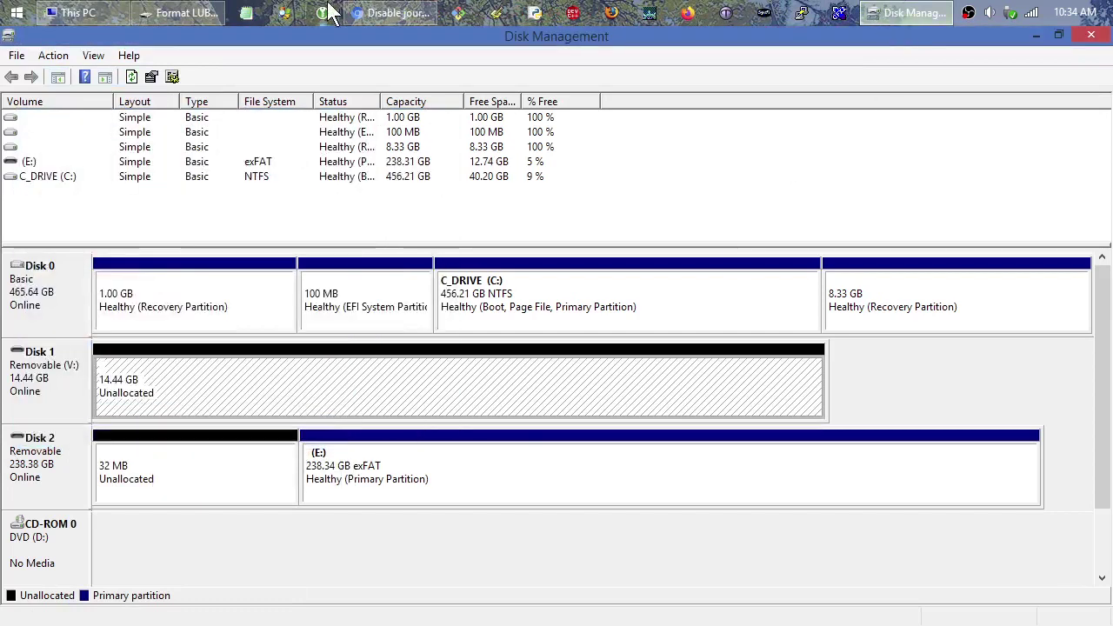
Check the capacity options in the open Format dialog for the V: drive, then dismiss the dialog
left_click(196, 14)
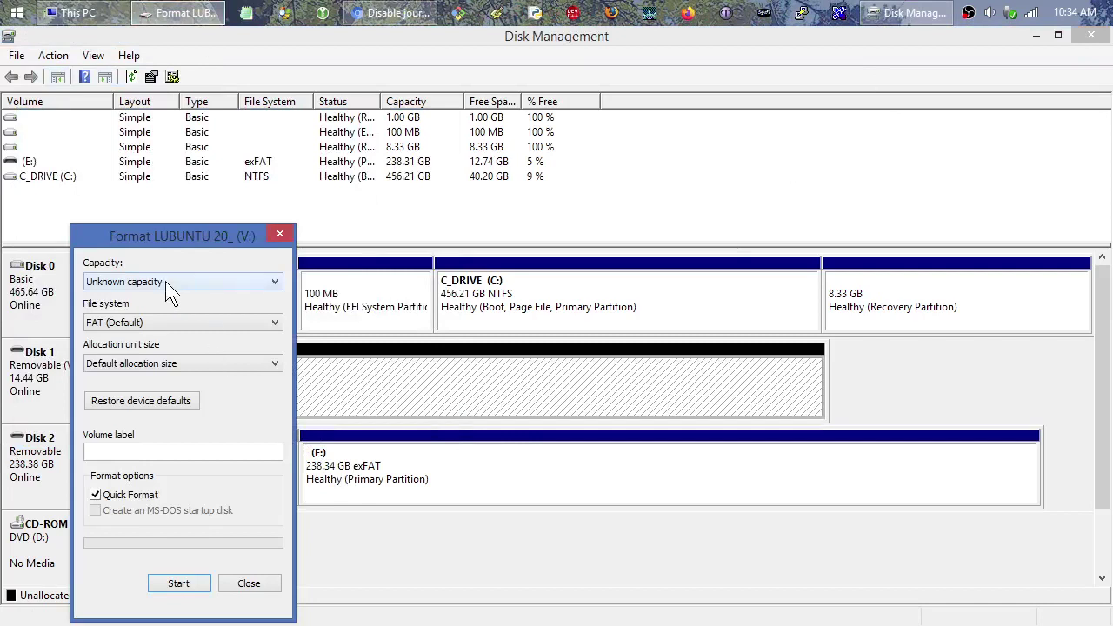
left_click(269, 279)
left_click(269, 279)
left_click(247, 585)
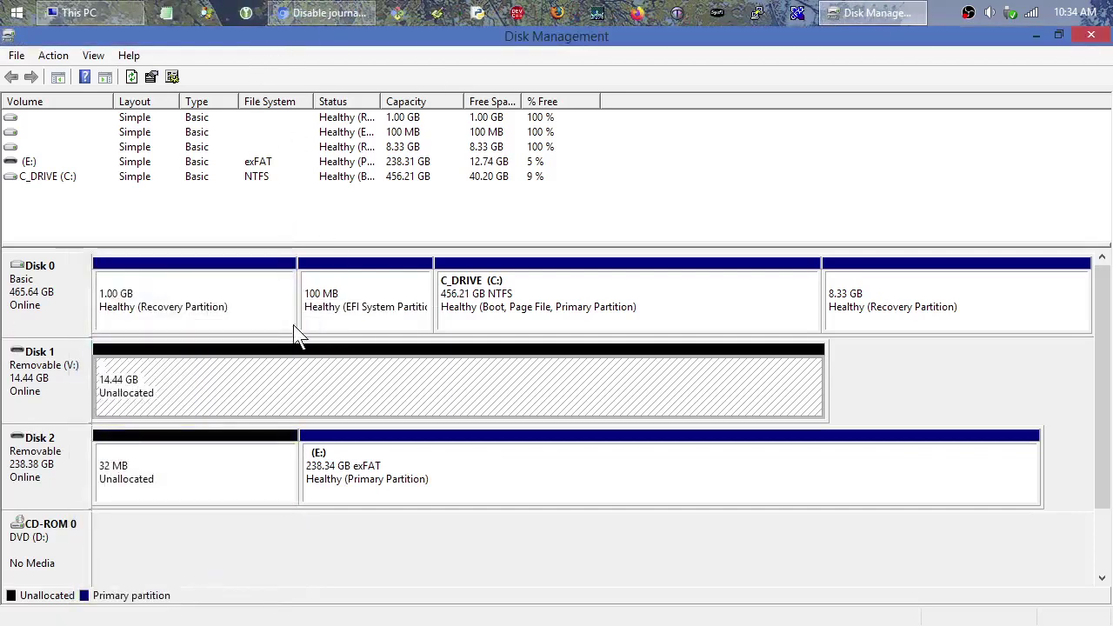
Set up a new simple volume on Disk 1's unallocated space, using the full 14787 MB and drive letter N
right_click(274, 397)
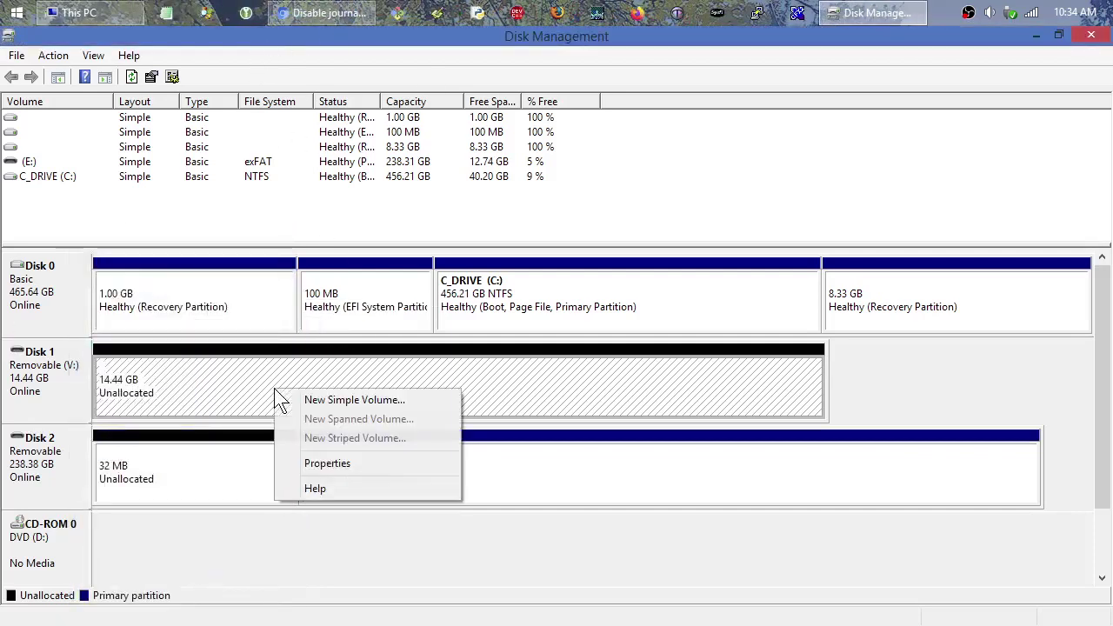
left_click(345, 405)
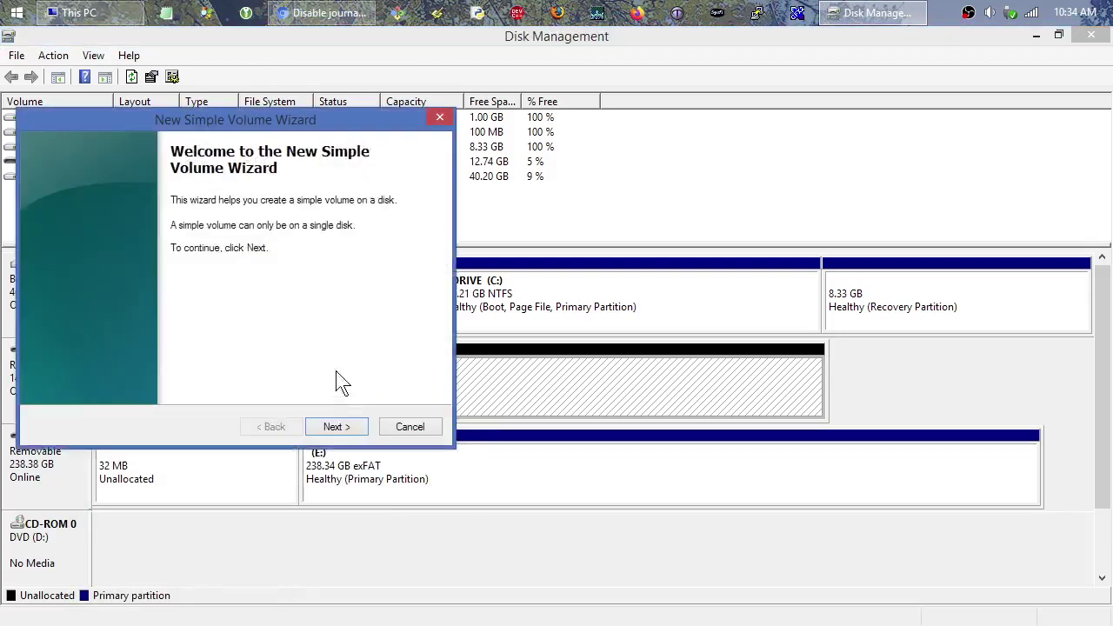
left_click(350, 424)
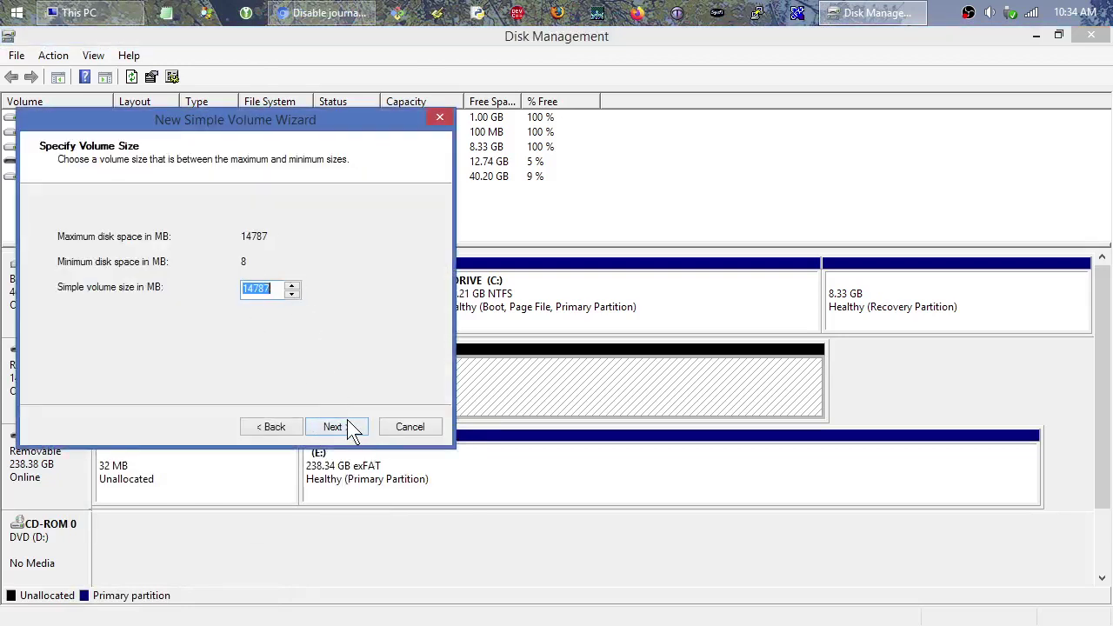
left_click(347, 424)
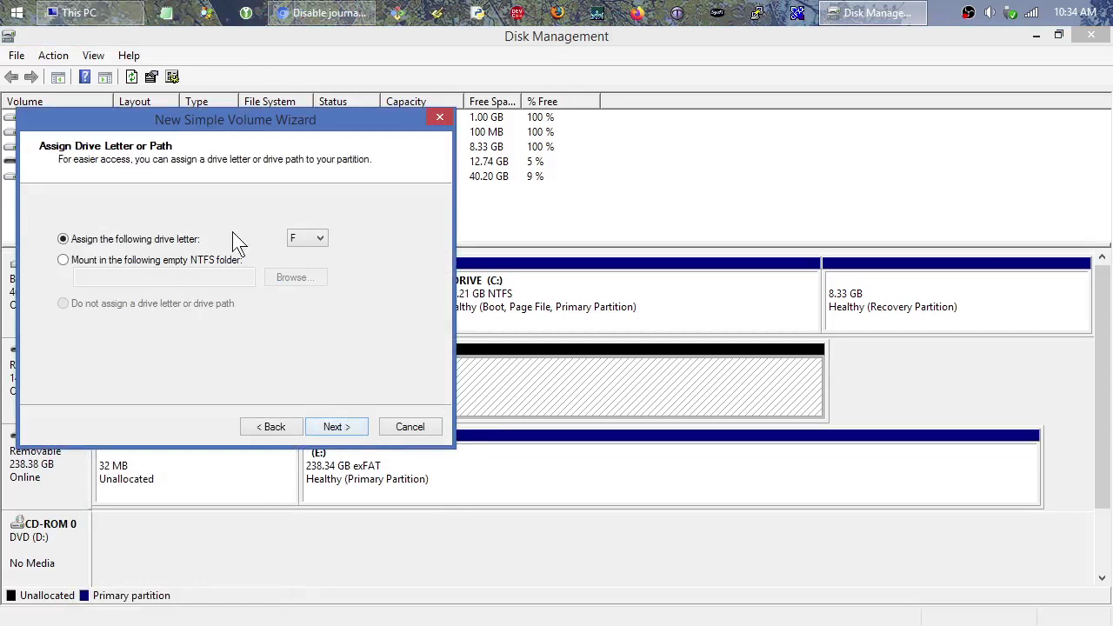
left_click(317, 237)
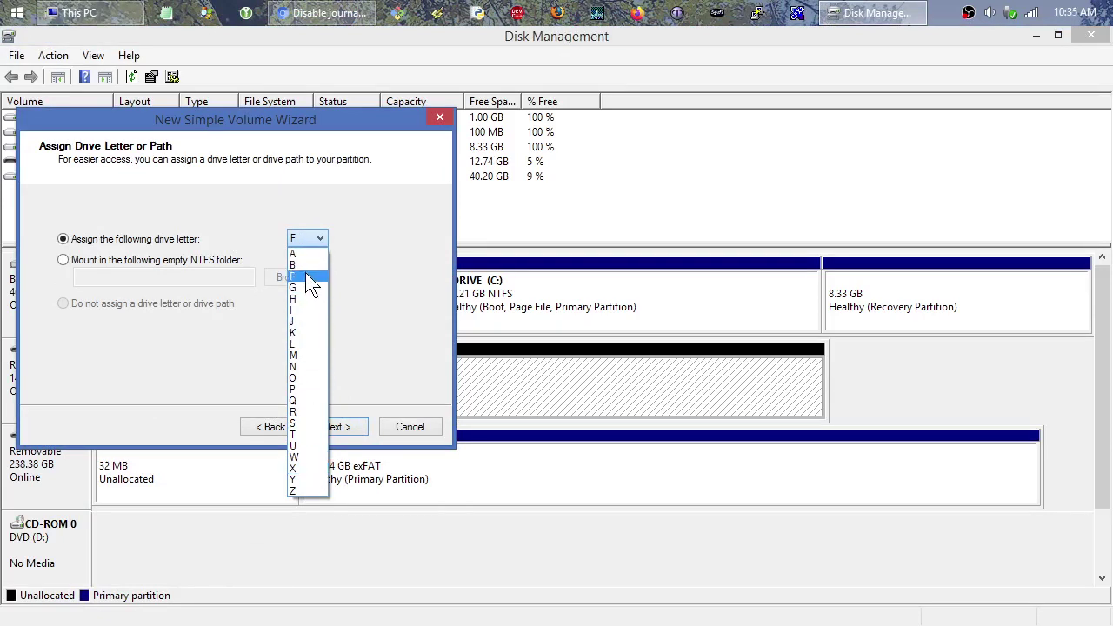
left_click(304, 366)
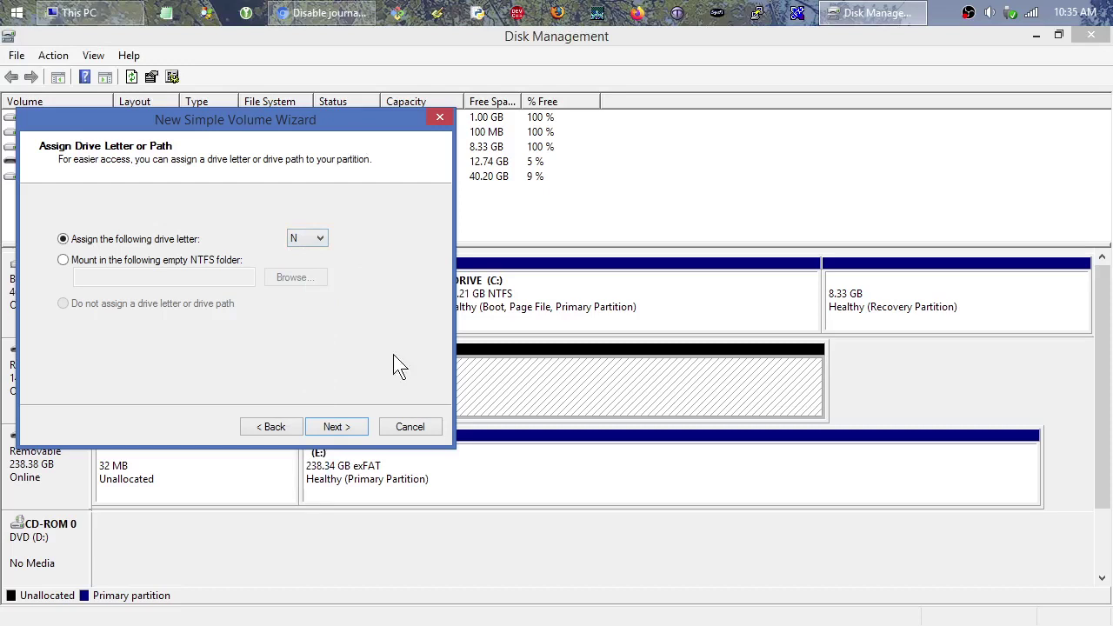
left_click(348, 428)
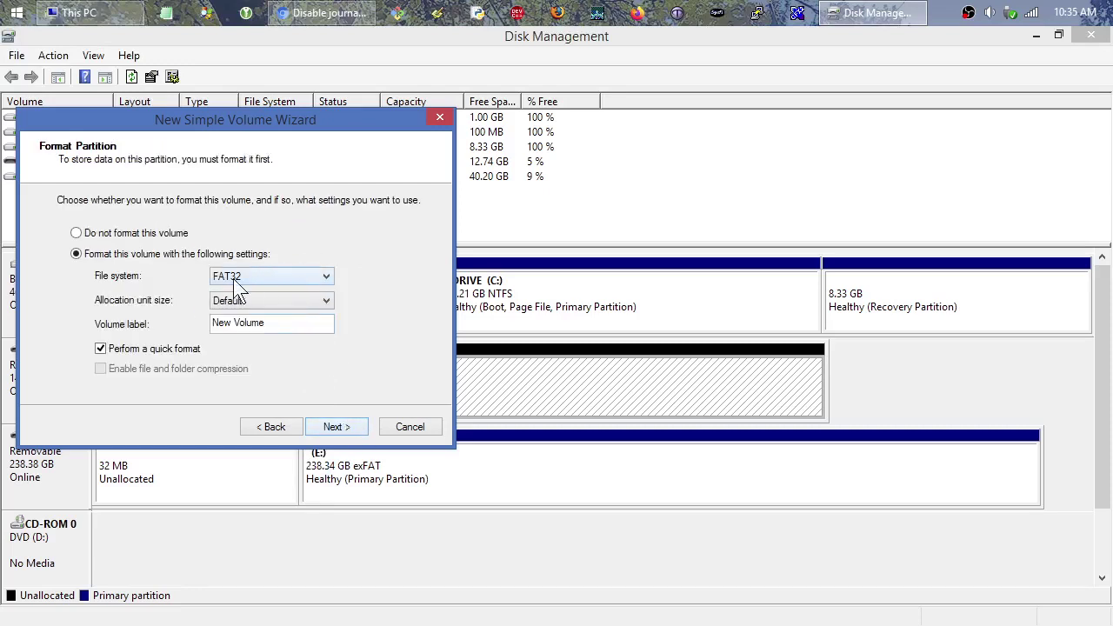
Finish creating the volume with FAT32, default allocation unit size, quick format and the label New Volume
double_click(292, 328)
left_click_drag(291, 325, 157, 325)
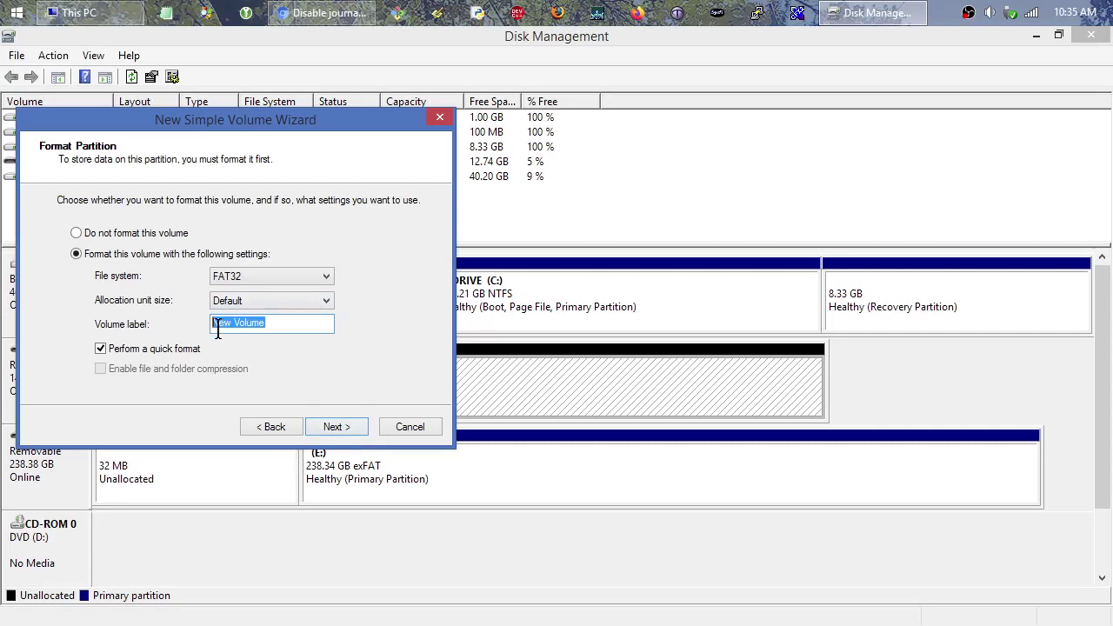
left_click(348, 423)
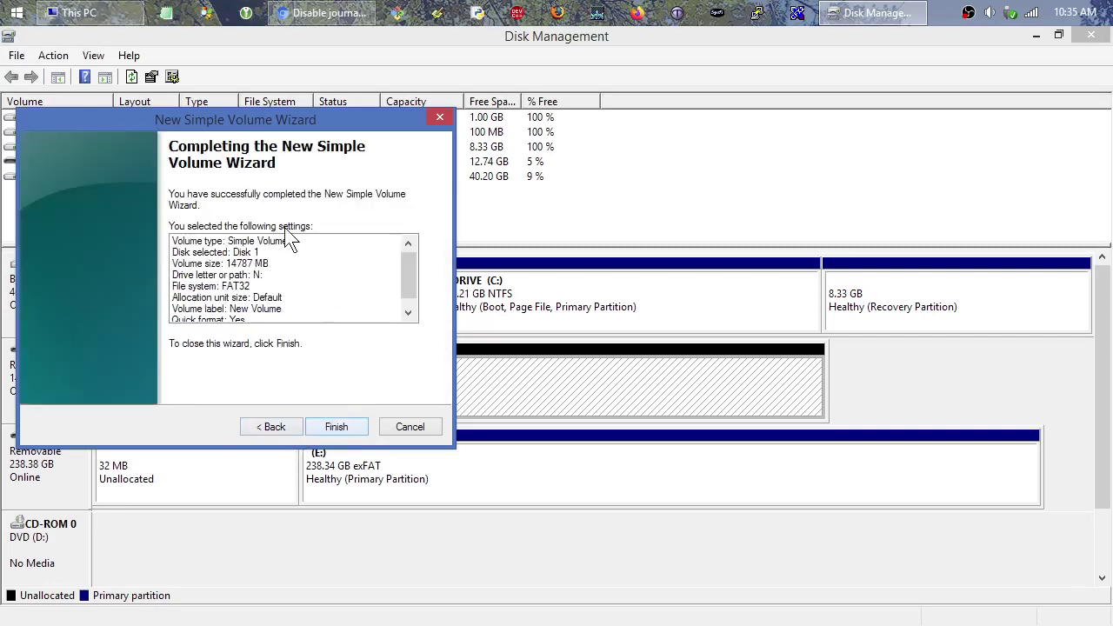
left_click(337, 427)
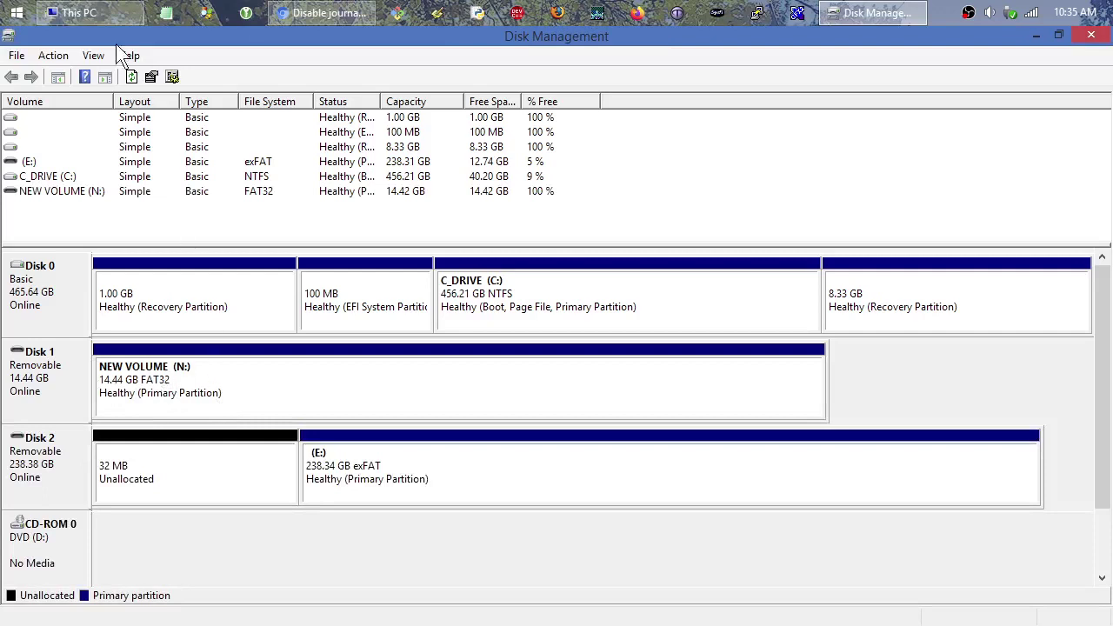
Open the new N: drive from This PC to check its contents, then return to This PC
left_click(78, 12)
double_click(467, 394)
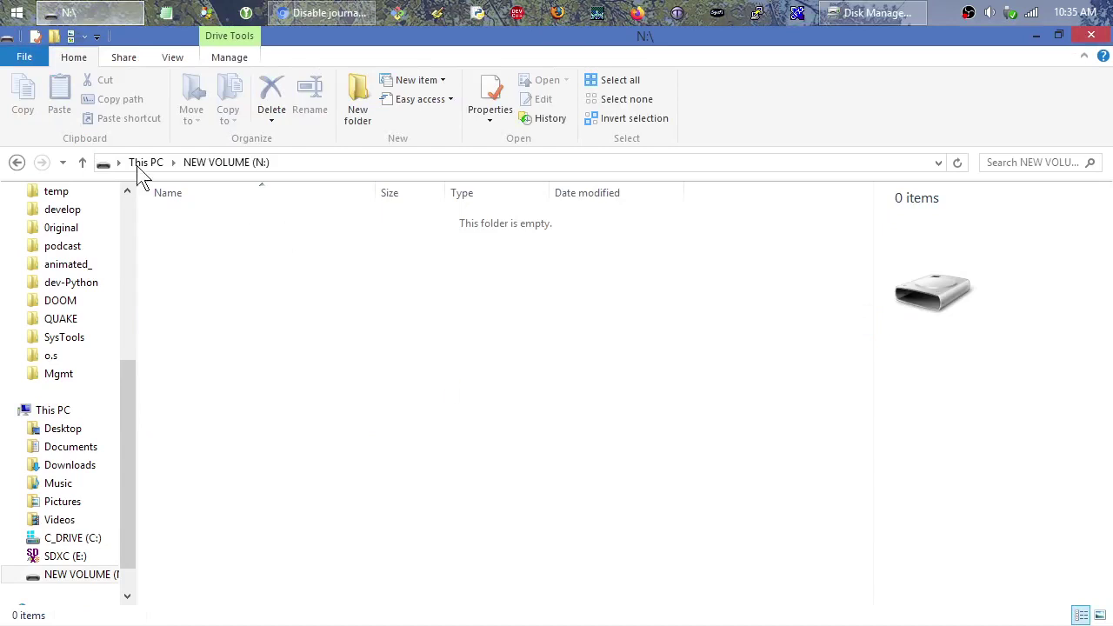
left_click(17, 162)
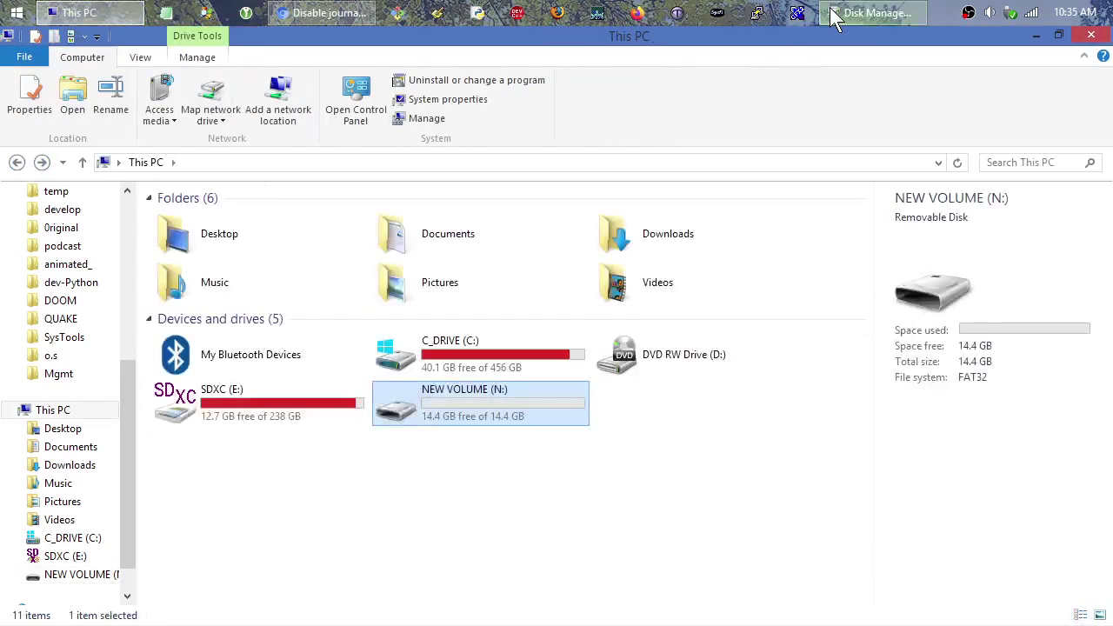
View the properties of the N: volume on Disk 1 from Disk Management, including its tools and hardware details
left_click(874, 12)
right_click(208, 381)
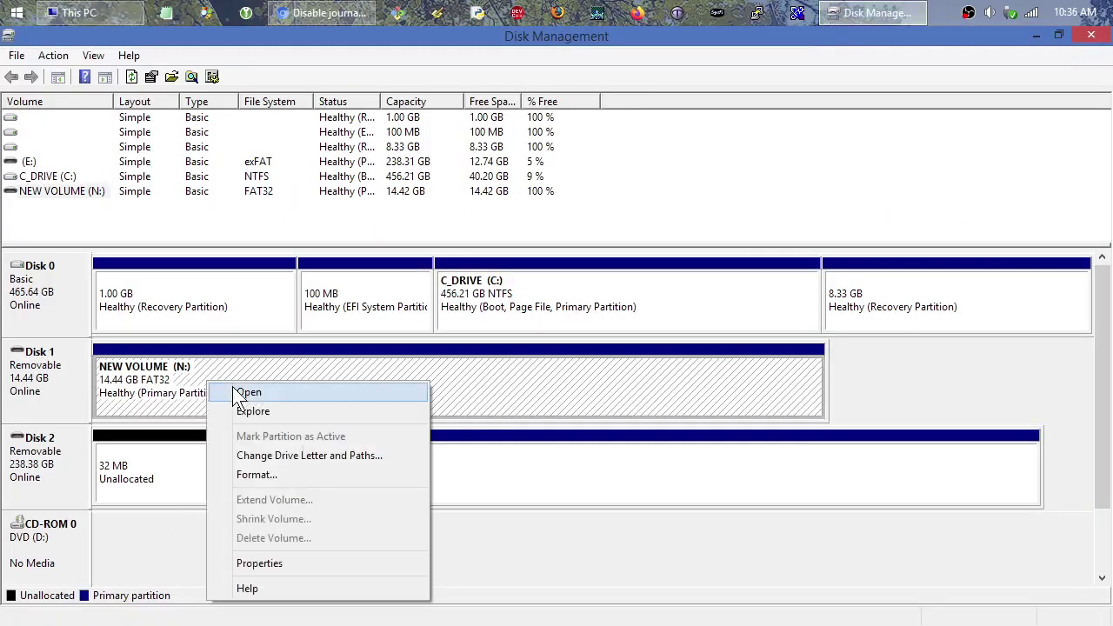
left_click(326, 565)
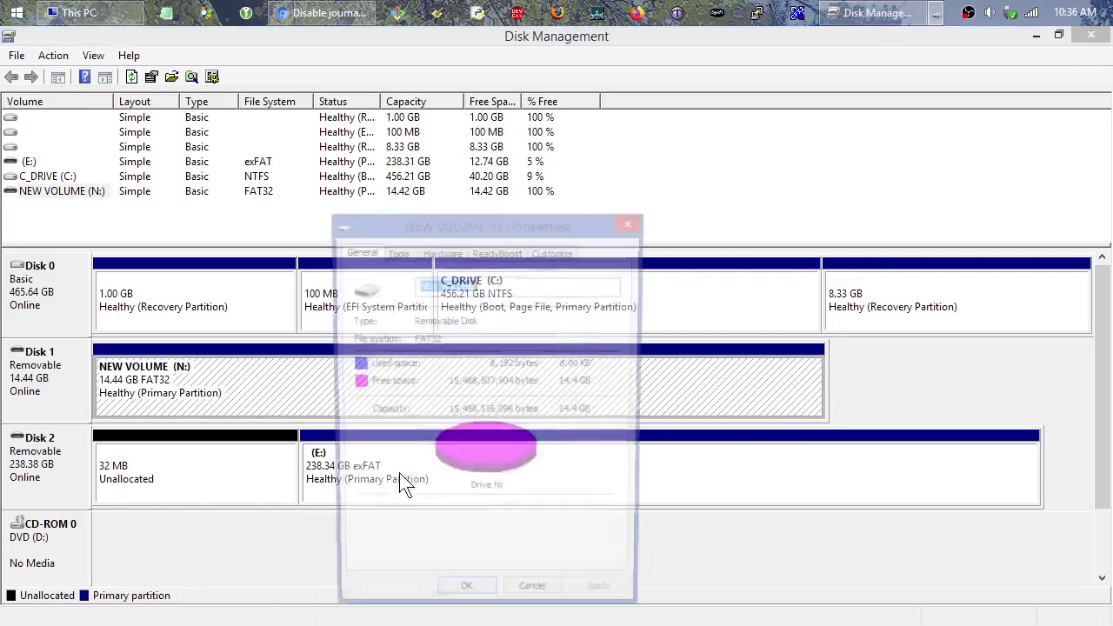
left_click(396, 252)
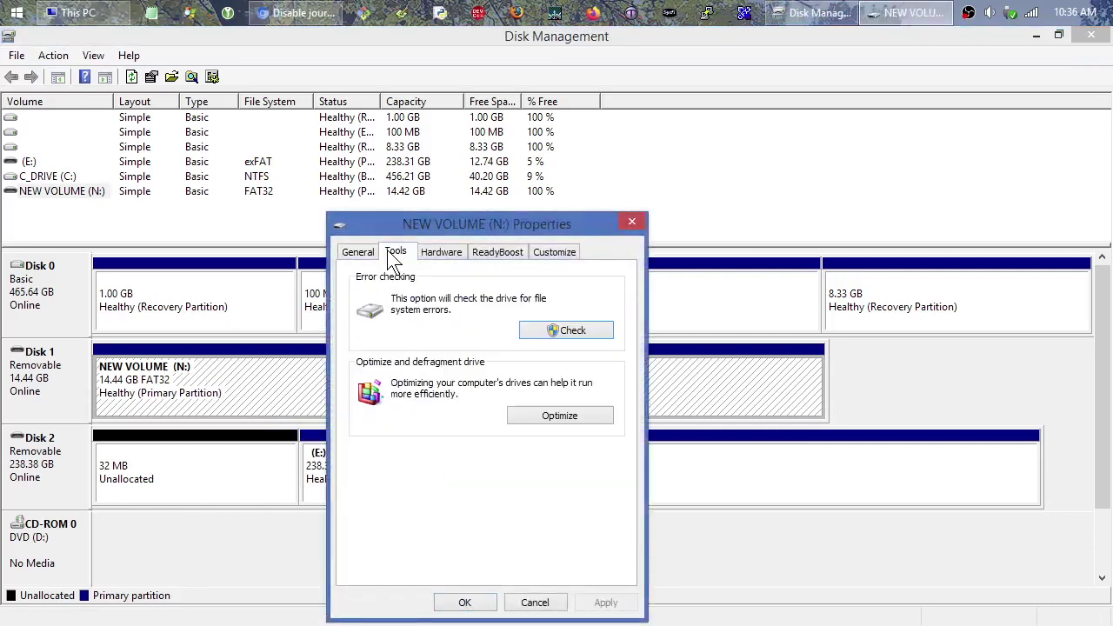
left_click(437, 254)
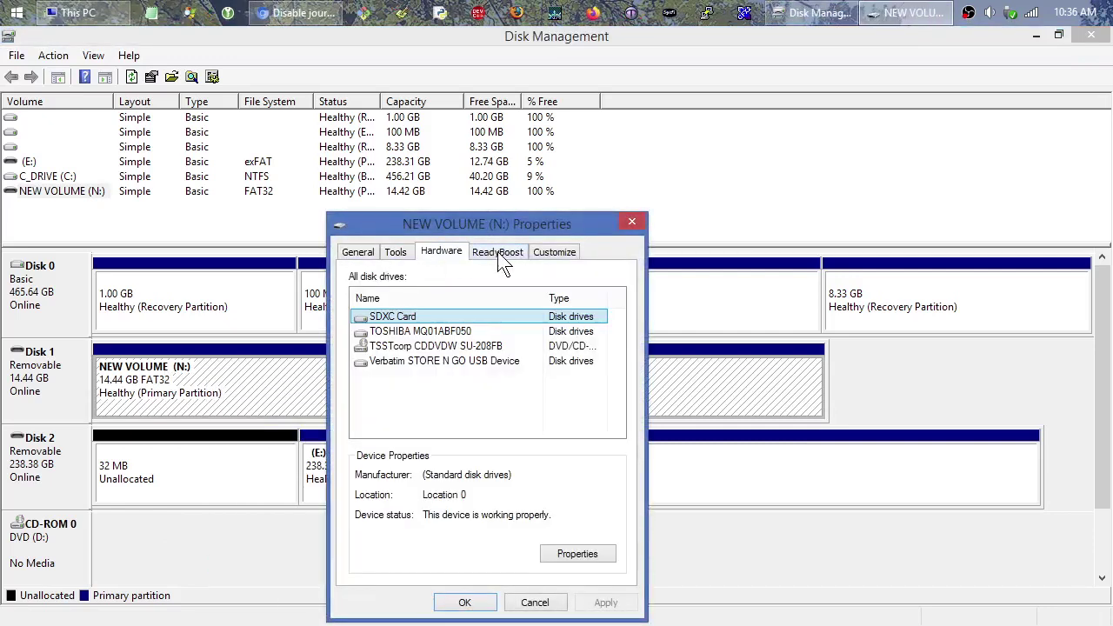
Review the Verbatim STORE N GO USB device's policies, volumes, driver, details and events, then cancel both properties dialogs
double_click(457, 362)
left_click(427, 268)
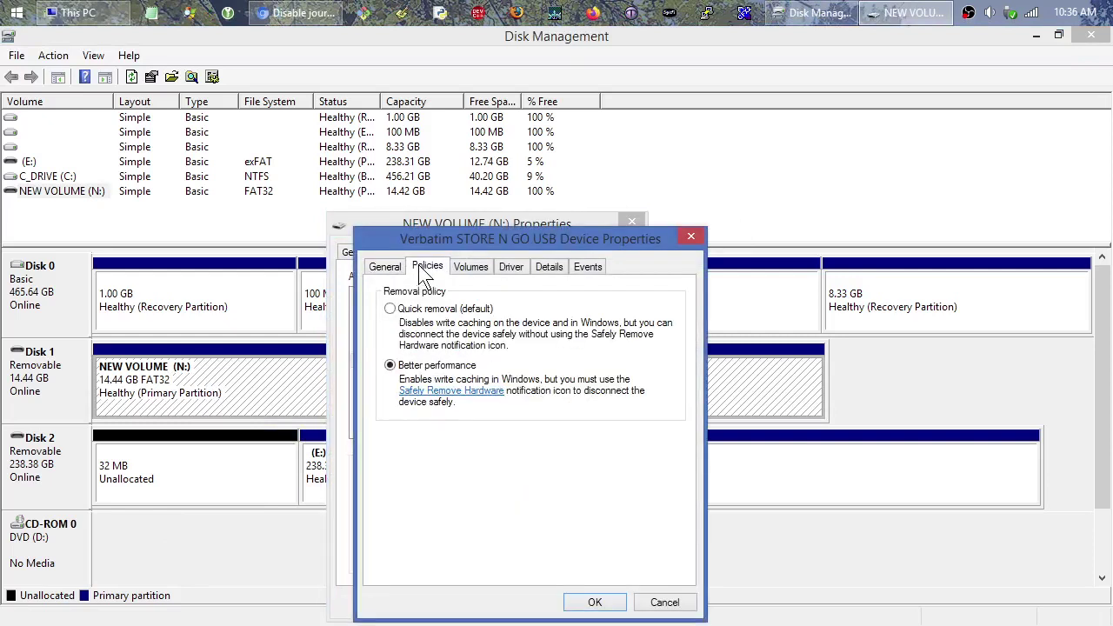
left_click(467, 268)
left_click(512, 267)
left_click(548, 267)
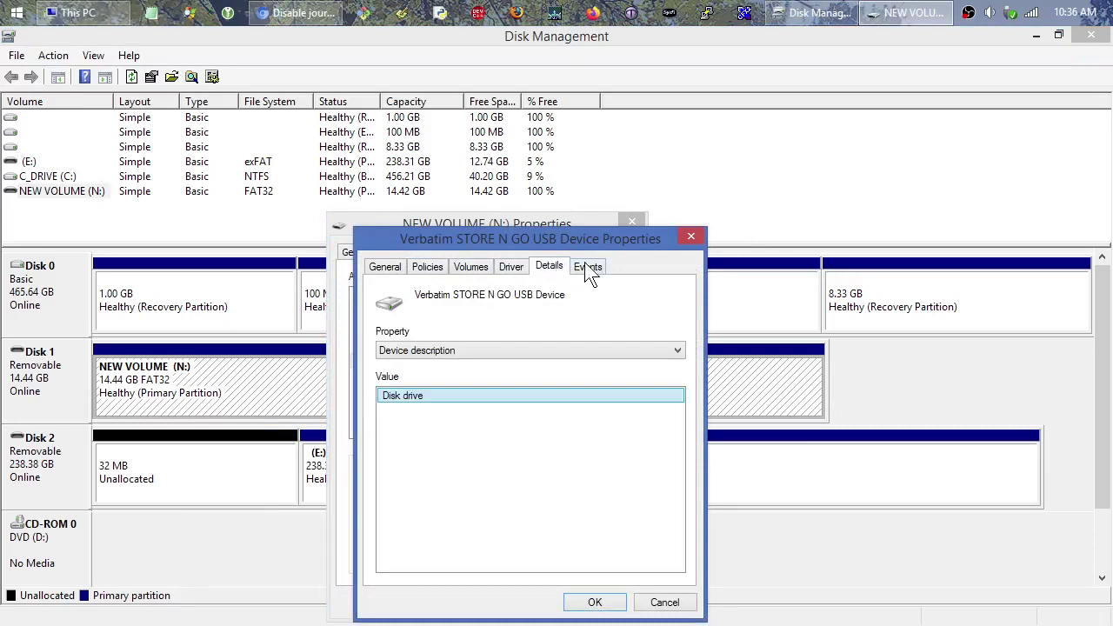
left_click(588, 266)
left_click(685, 602)
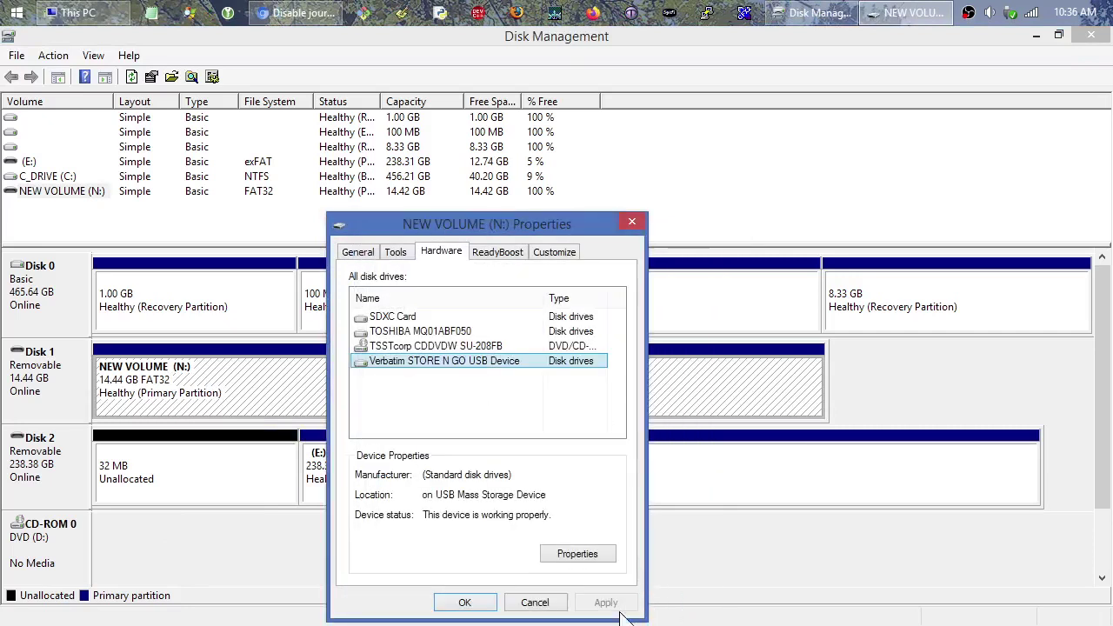
left_click(531, 602)
Change the drive letter of the New Volume partition on Disk 1 to V
right_click(301, 393)
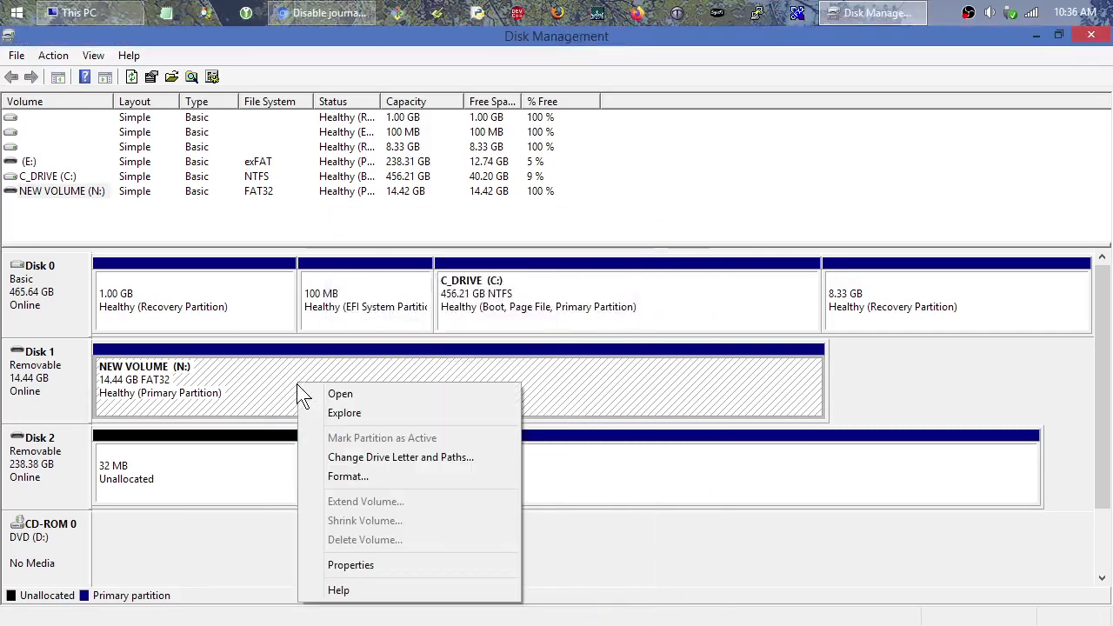
left_click(388, 458)
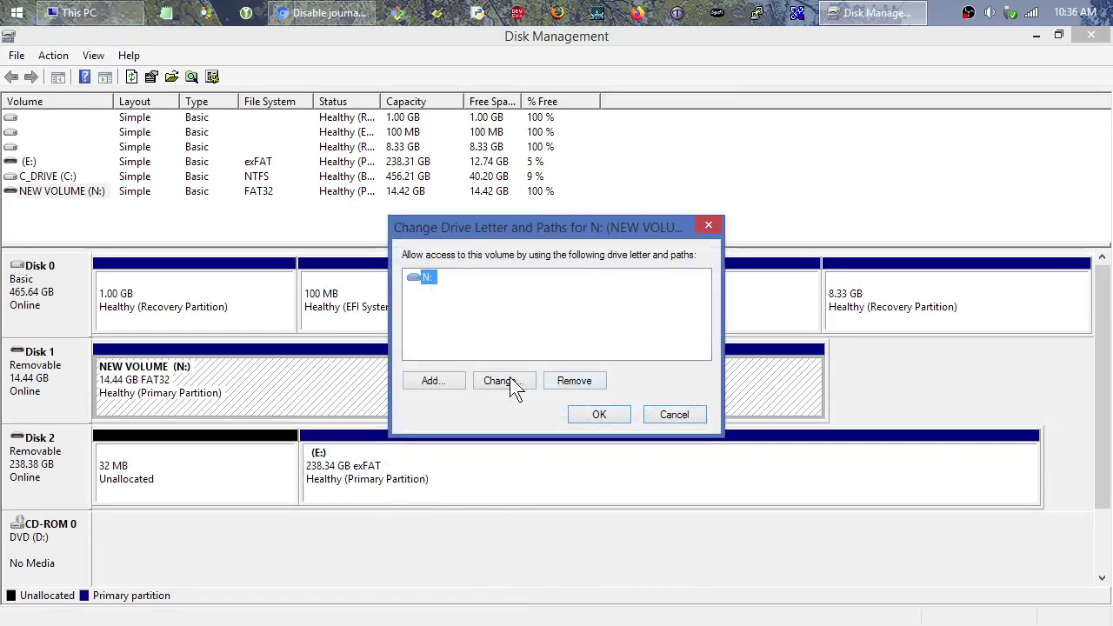
left_click(504, 381)
left_click(701, 304)
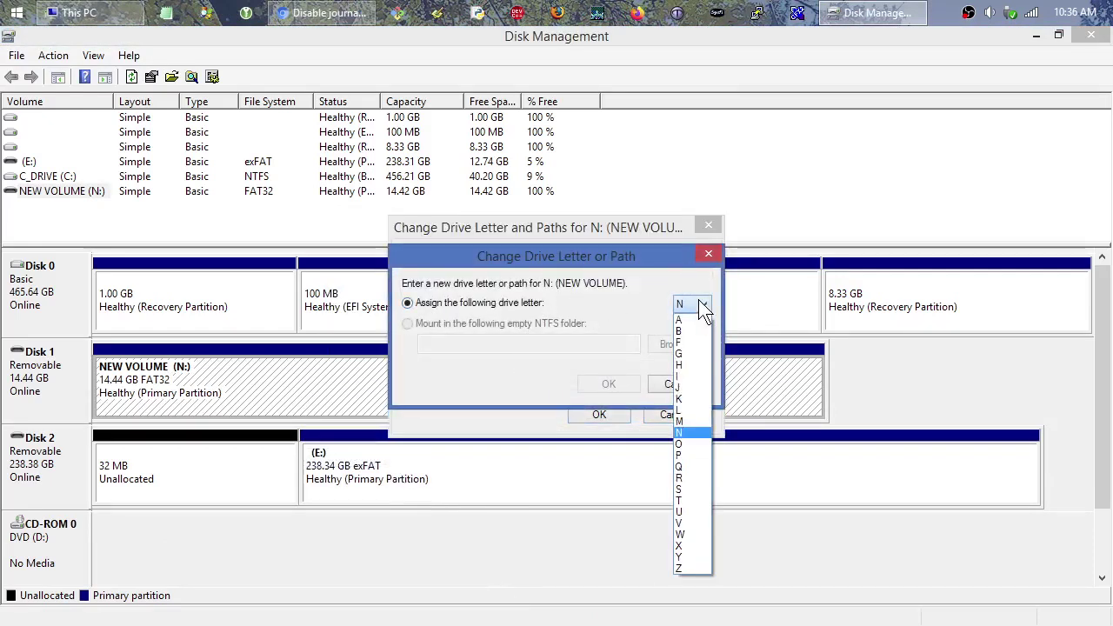
left_click(696, 521)
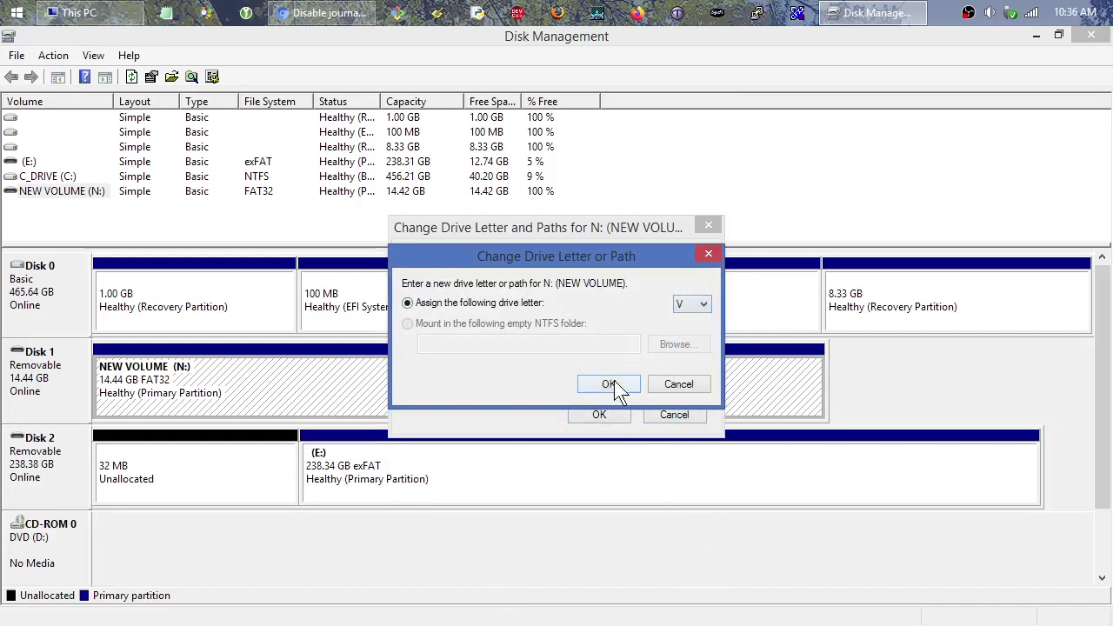
left_click(609, 384)
left_click(626, 399)
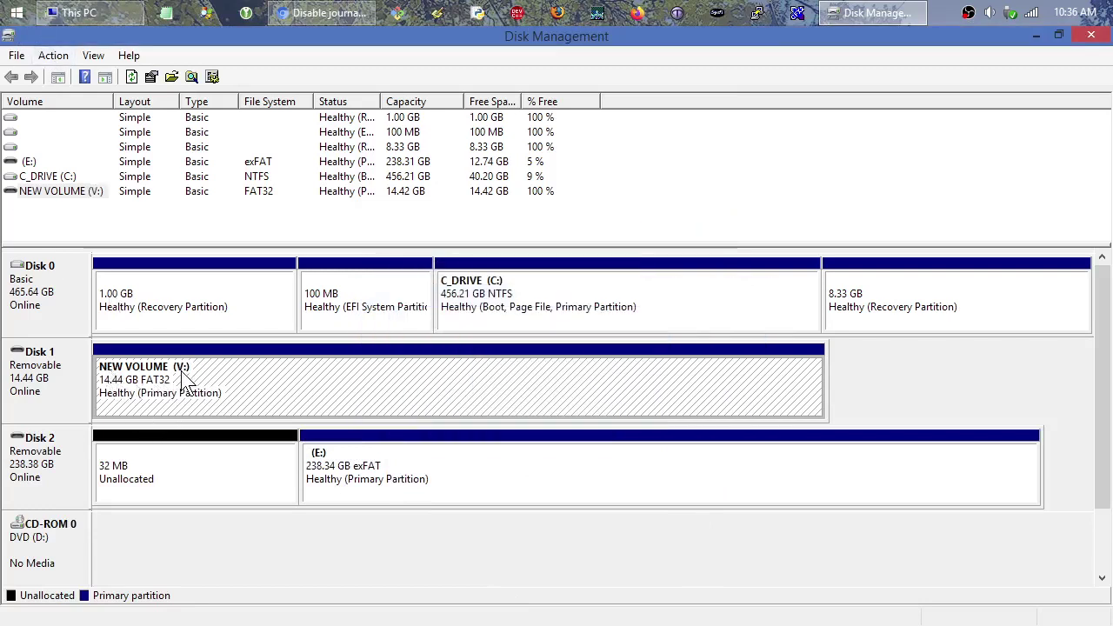
Close Disk Management, open the V: drive from This PC to check its contents, and go back to This PC
left_click(16, 55)
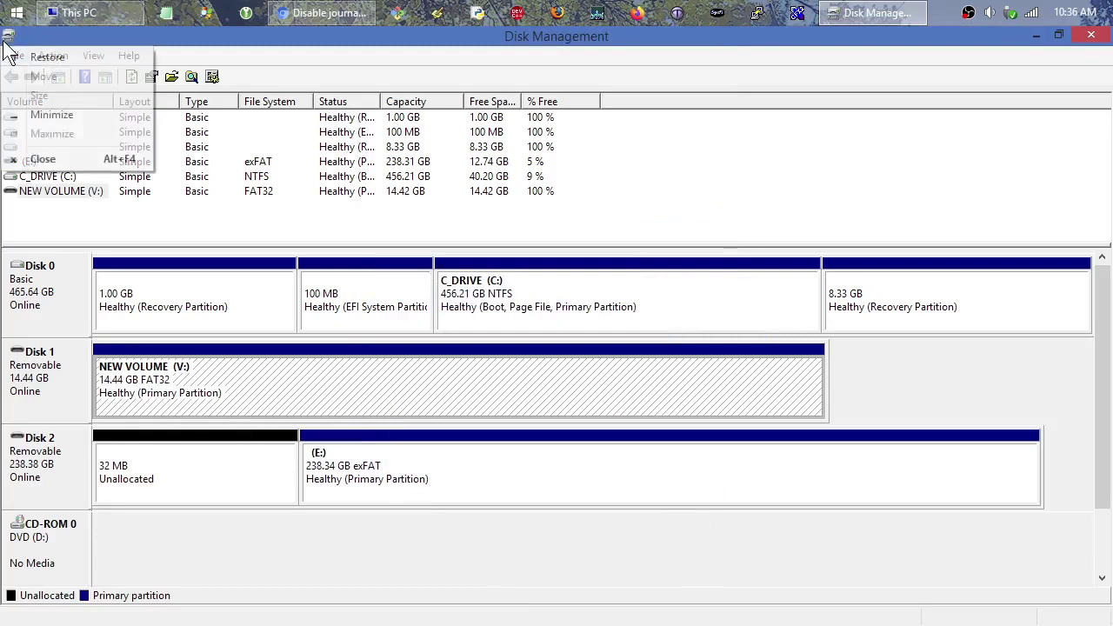
left_click(31, 96)
left_click(414, 430)
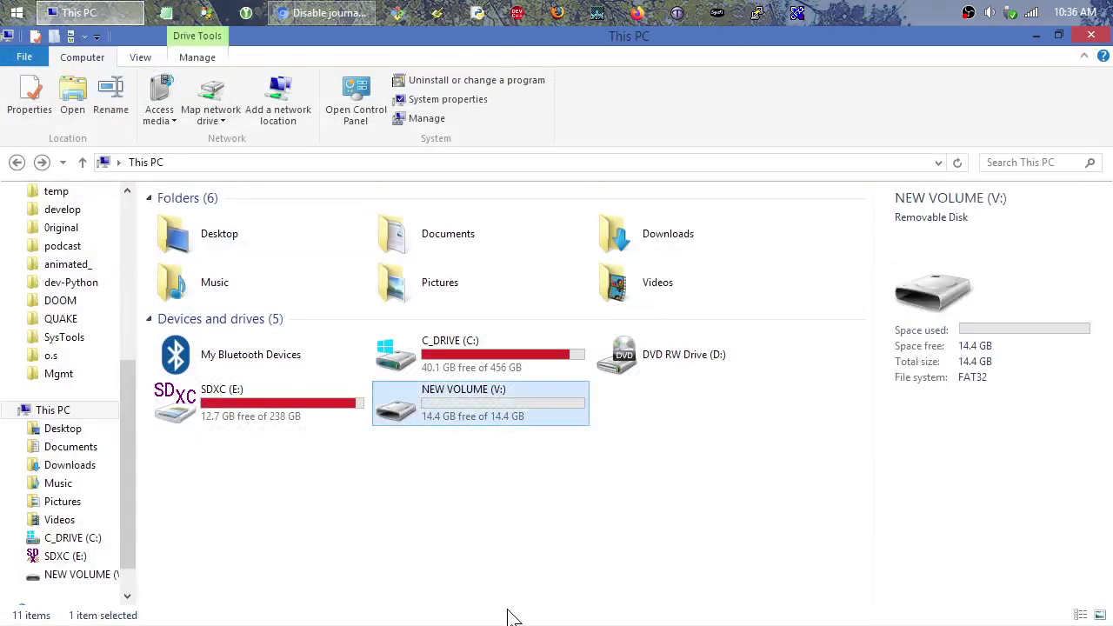
double_click(480, 418)
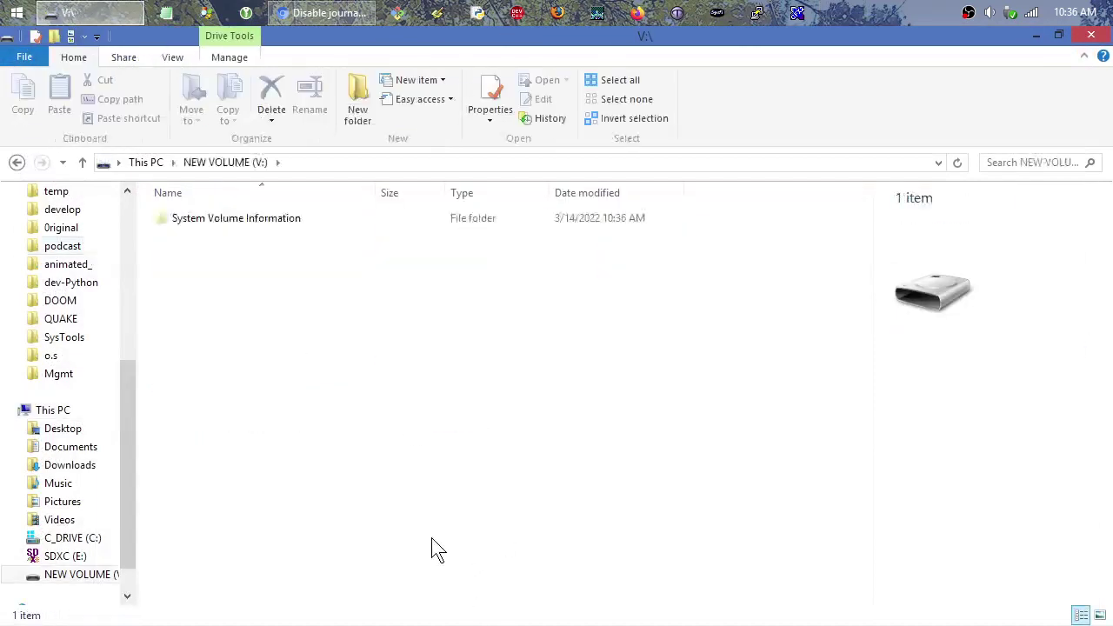
left_click(82, 161)
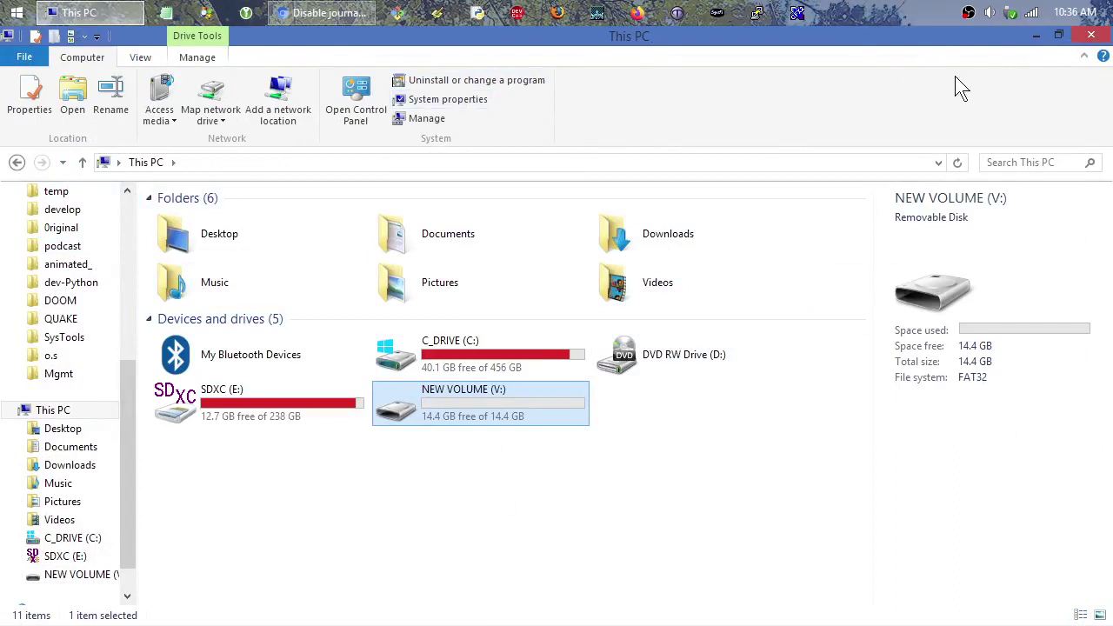
right_click(971, 14)
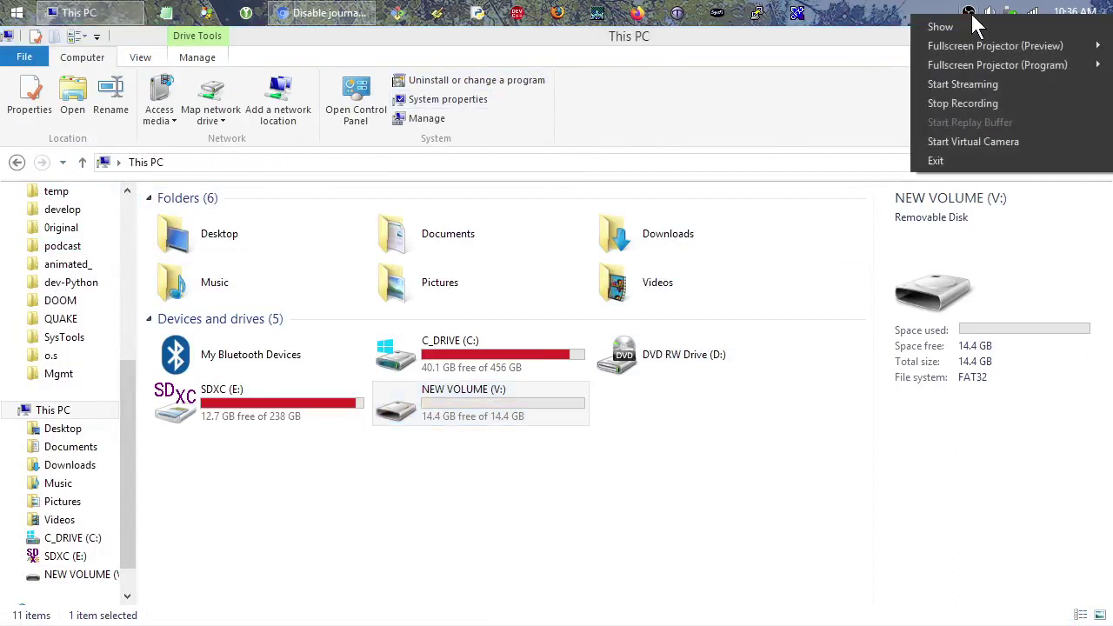